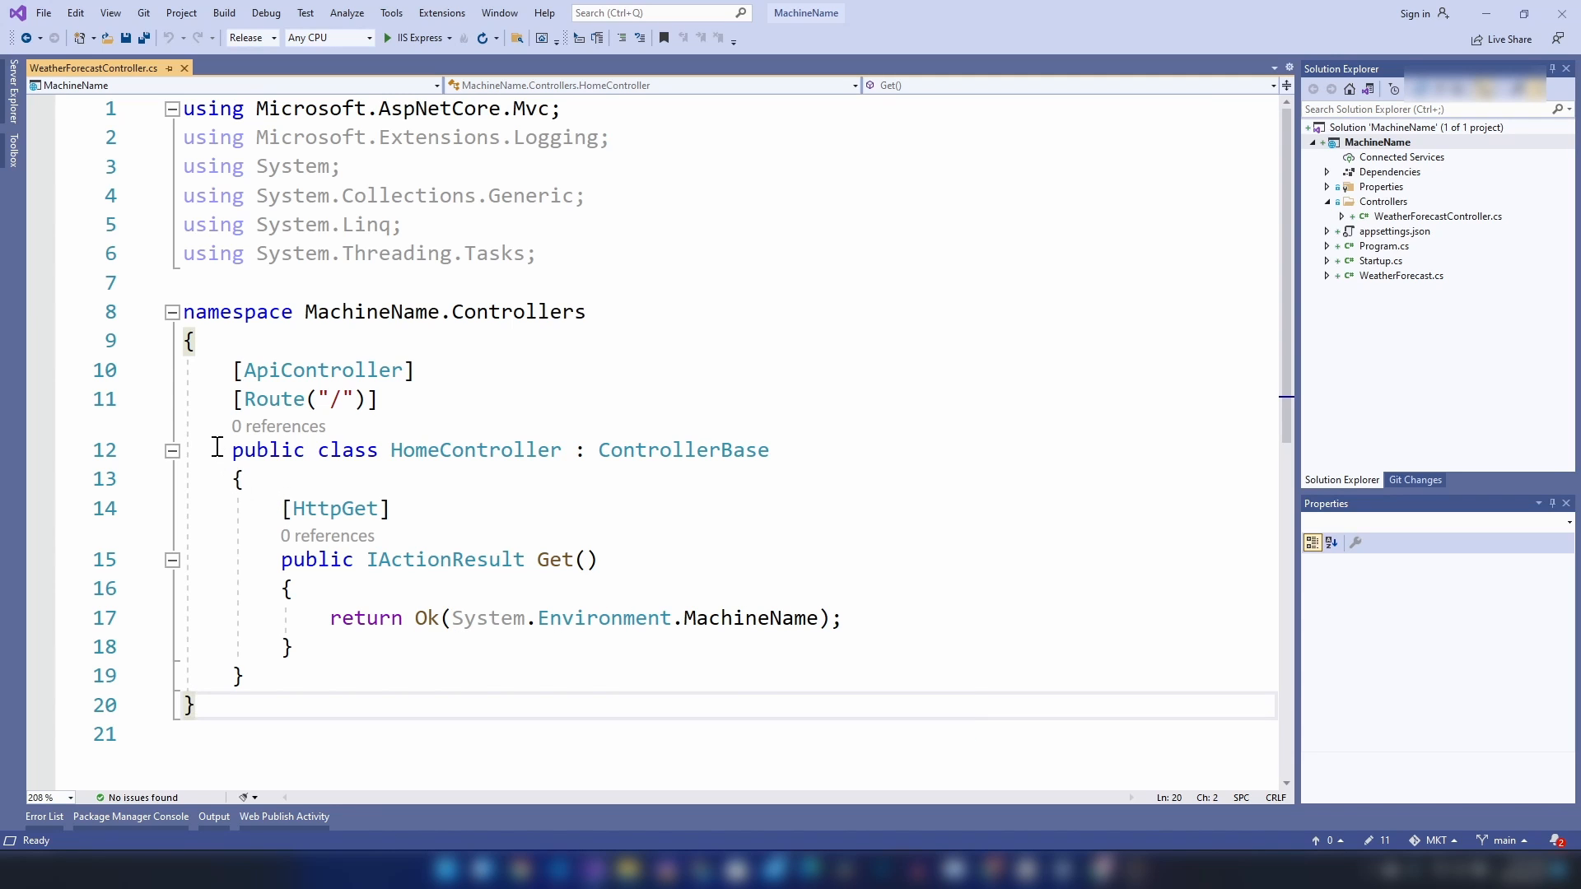
# Review the HomeController's root route and its machine-name Get method, and save the controller file
pyautogui.moveTo(318, 412); pyautogui.dragTo(341, 399)
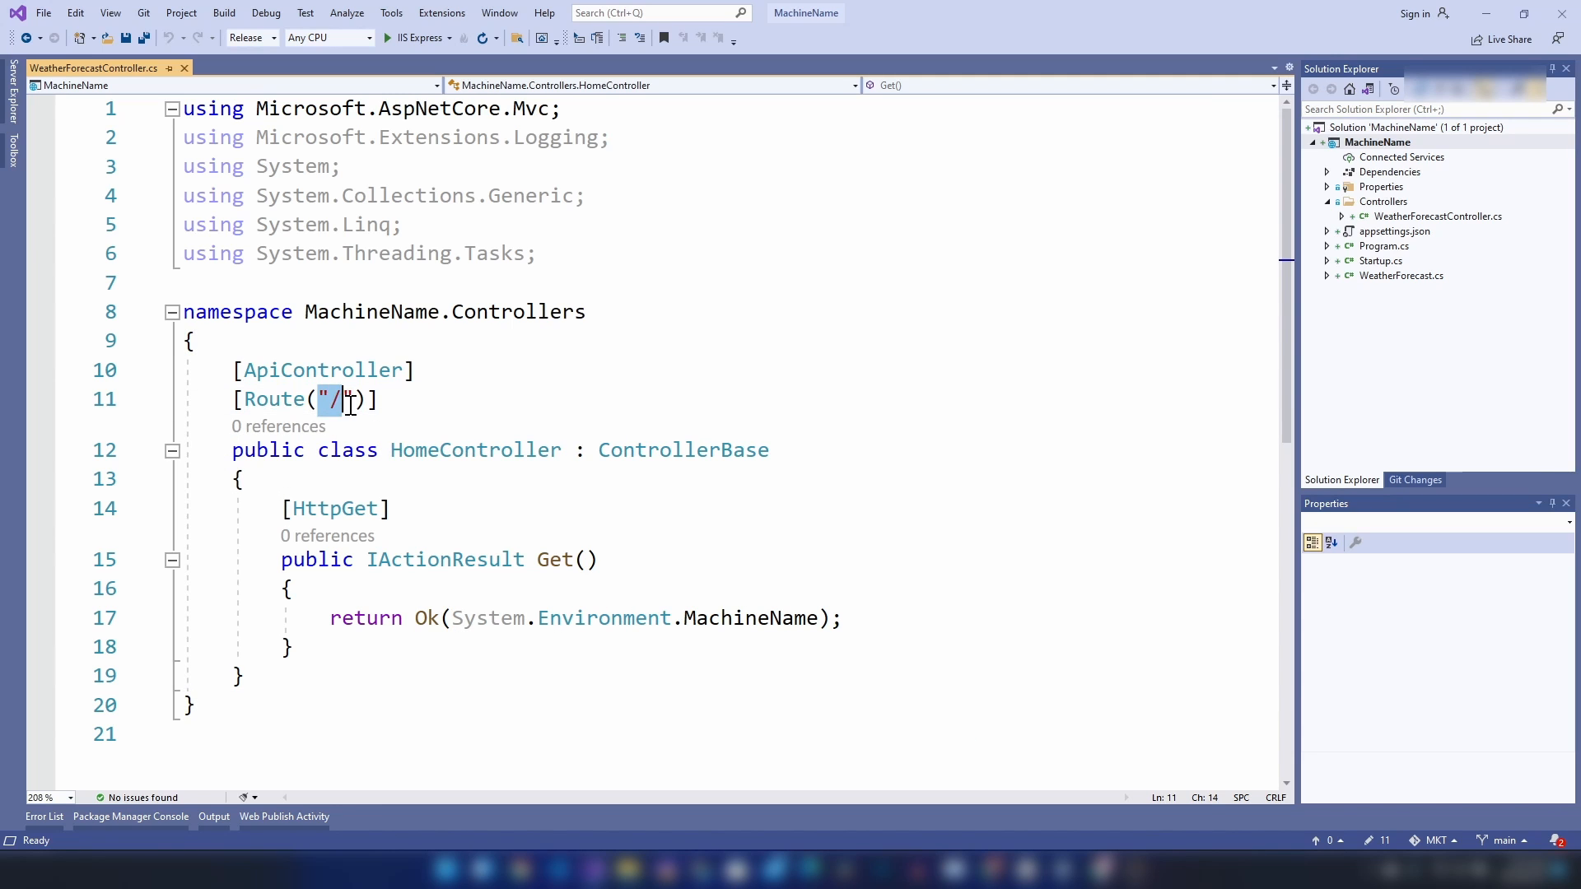
pyautogui.click(361, 732)
pyautogui.hotkey('ctrl', 's')
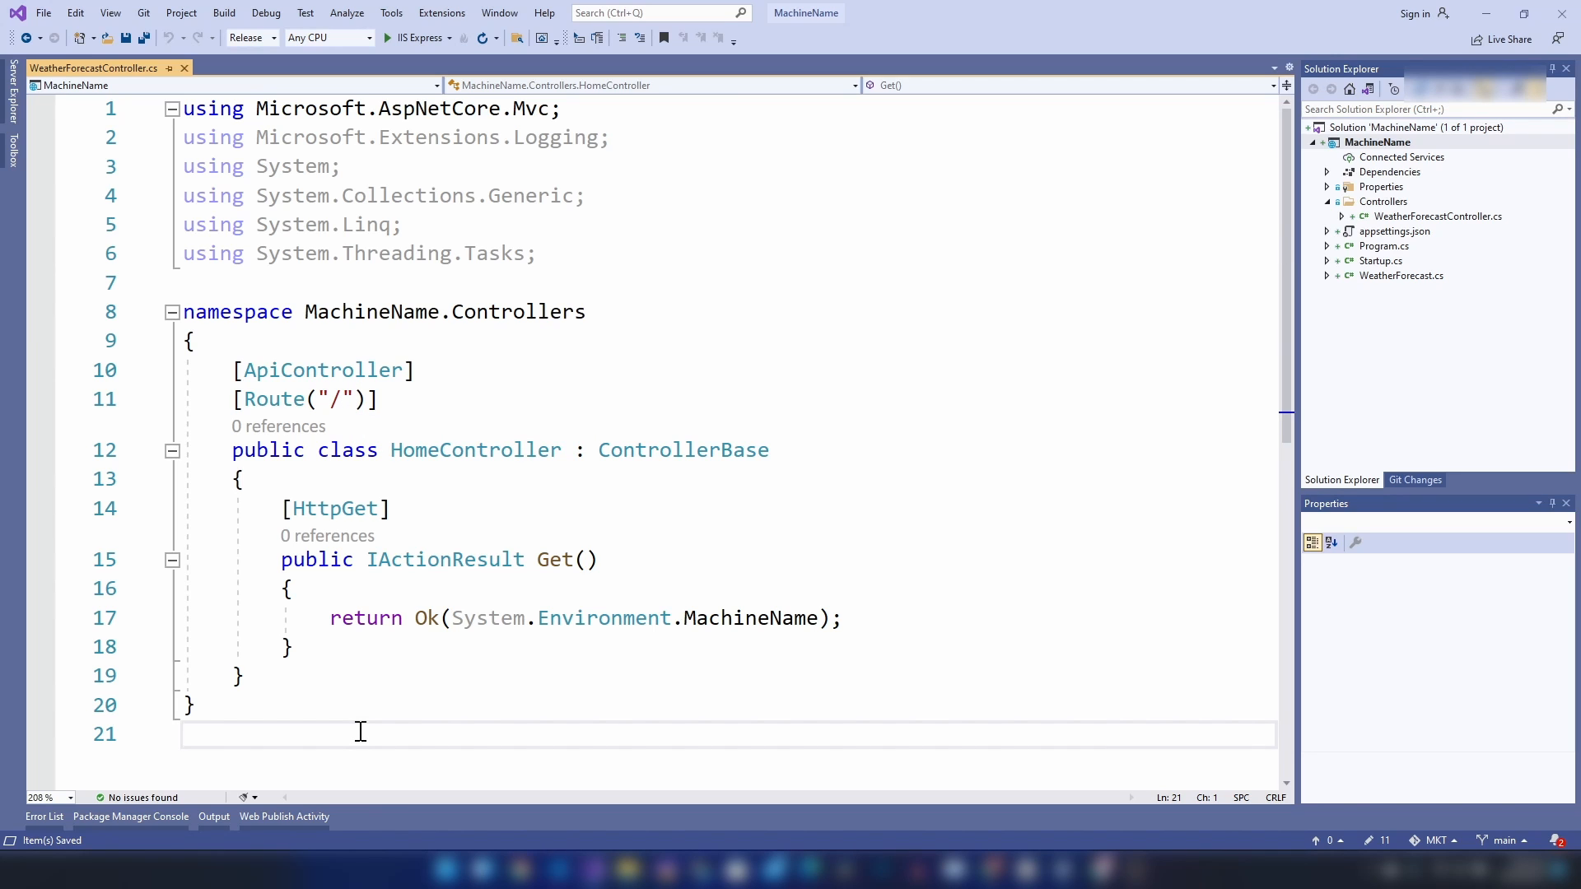
pyautogui.moveTo(416, 293); pyautogui.dragTo(438, 678)
pyautogui.click(439, 710)
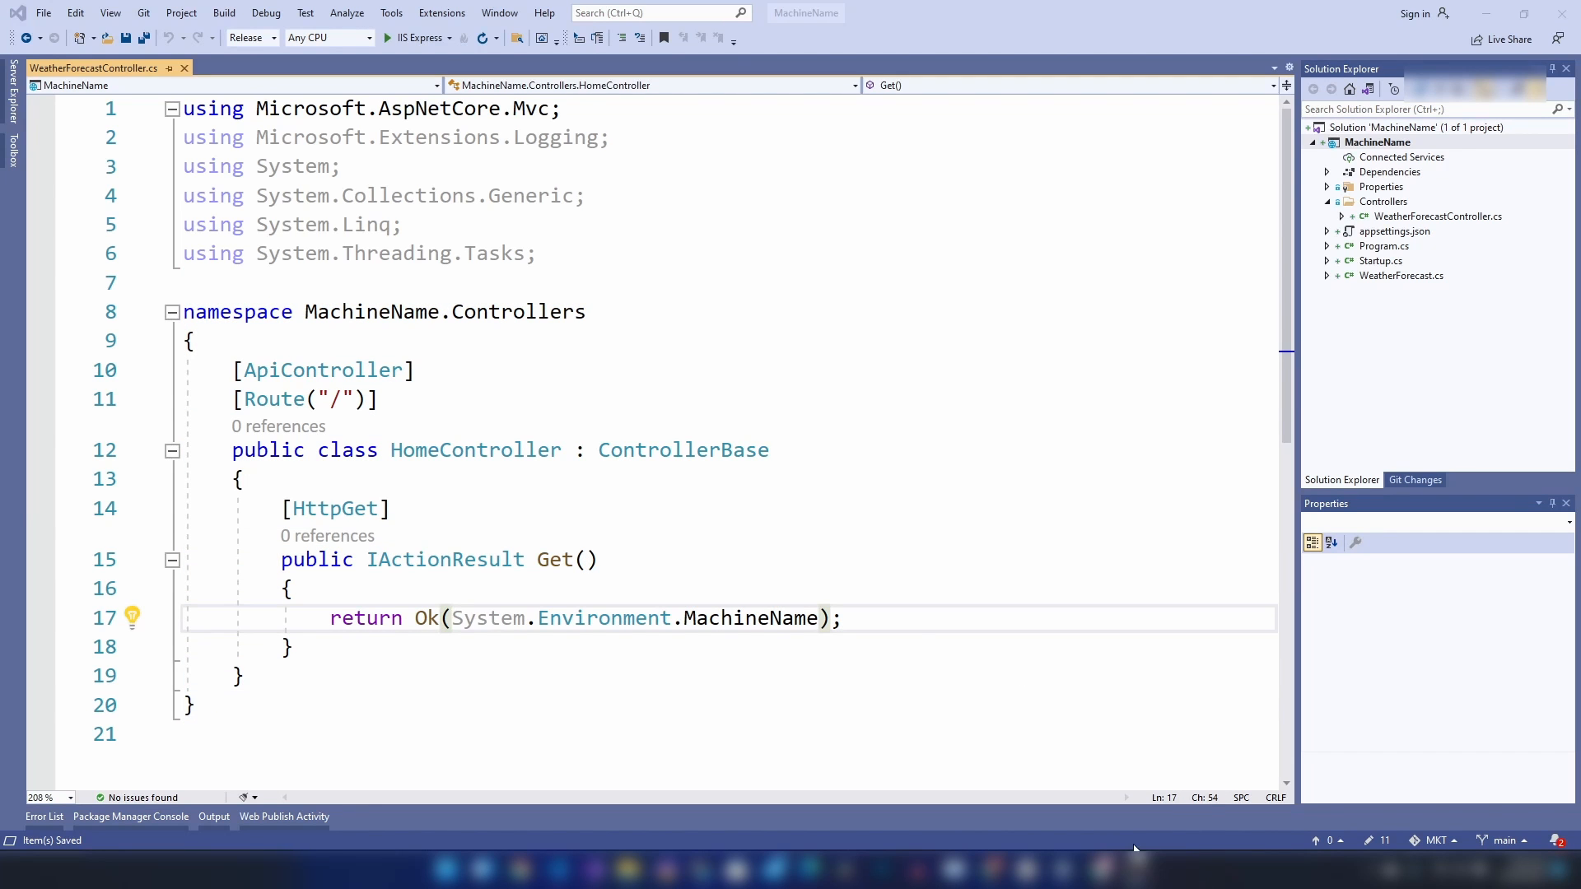
# Switch to the Azure portal in the browser and open the list of resource groups
pyautogui.click(1108, 869)
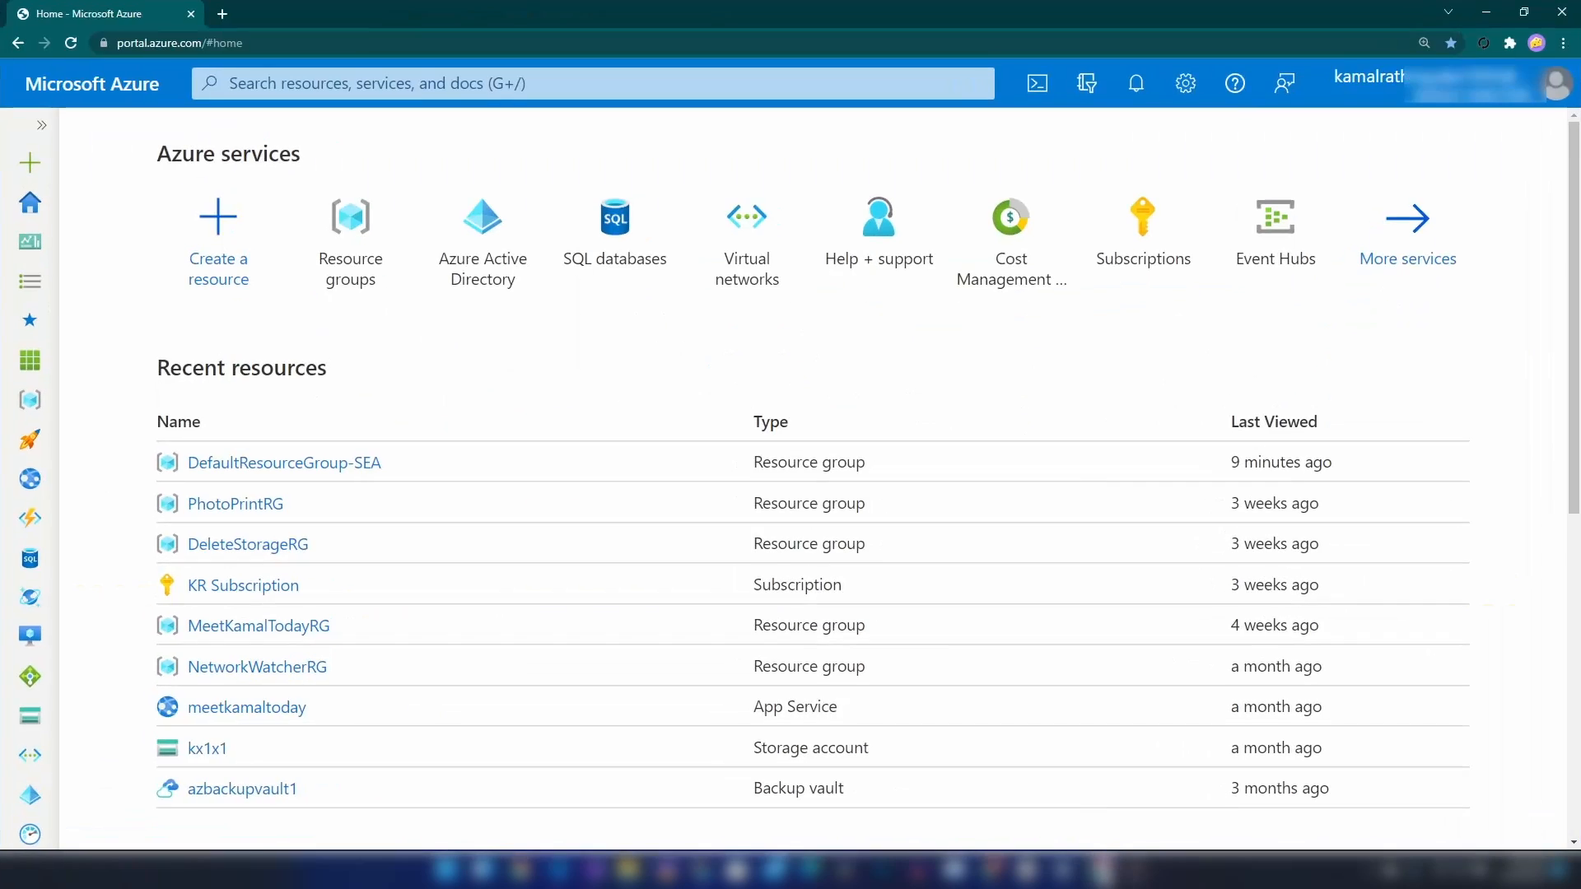
pyautogui.click(264, 278)
pyautogui.click(111, 130)
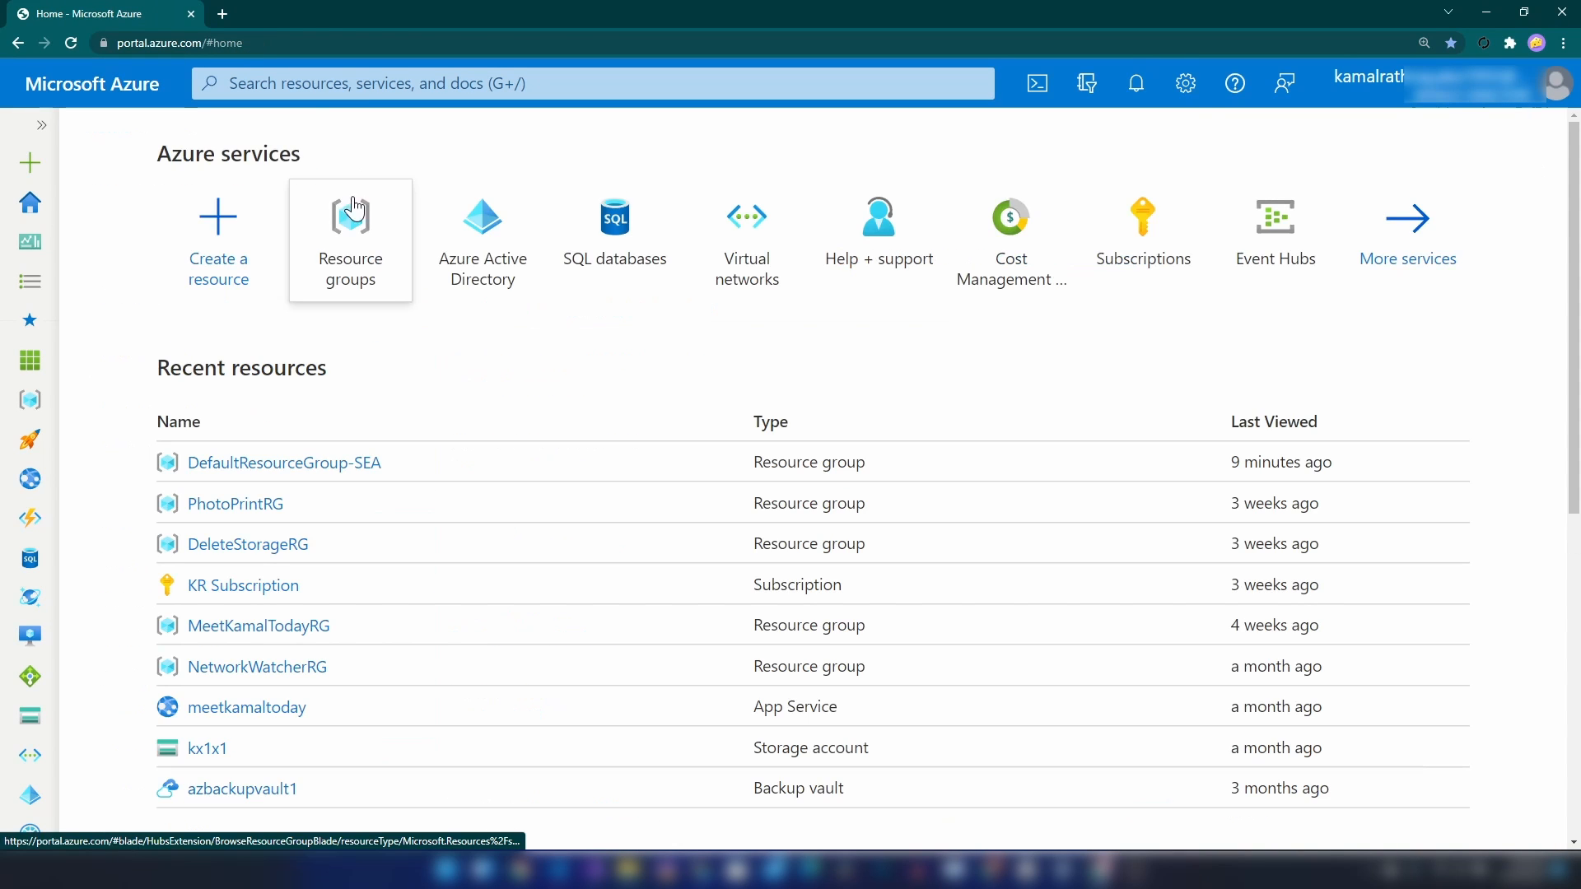
pyautogui.click(354, 211)
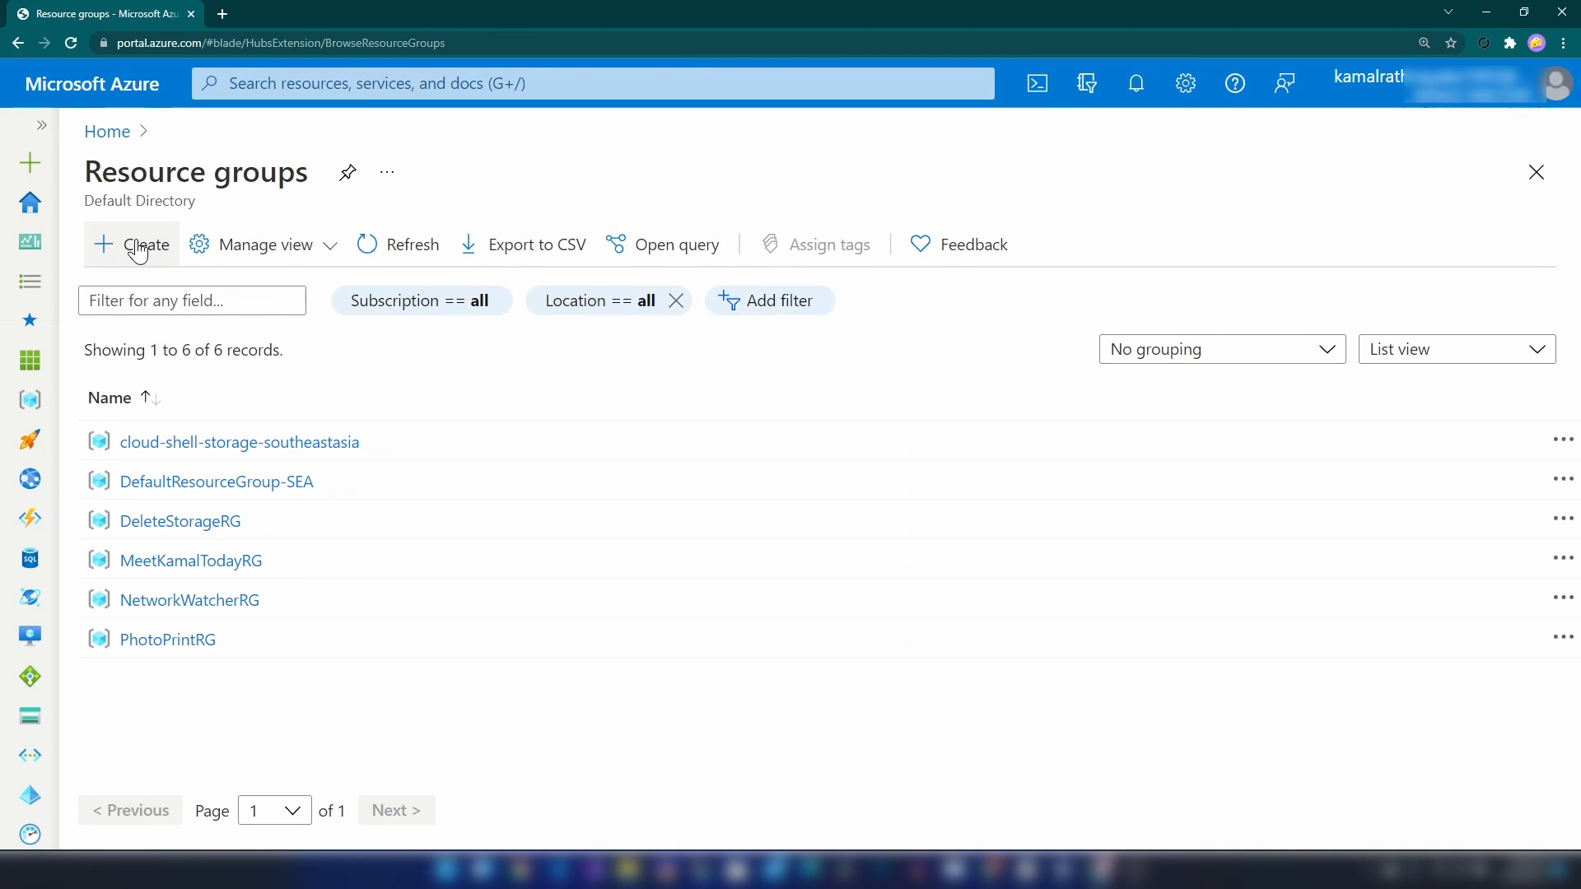
# Create a resource group named VMSSTestRG in the (Asia Pacific) Southeast Asia region
pyautogui.click(139, 247)
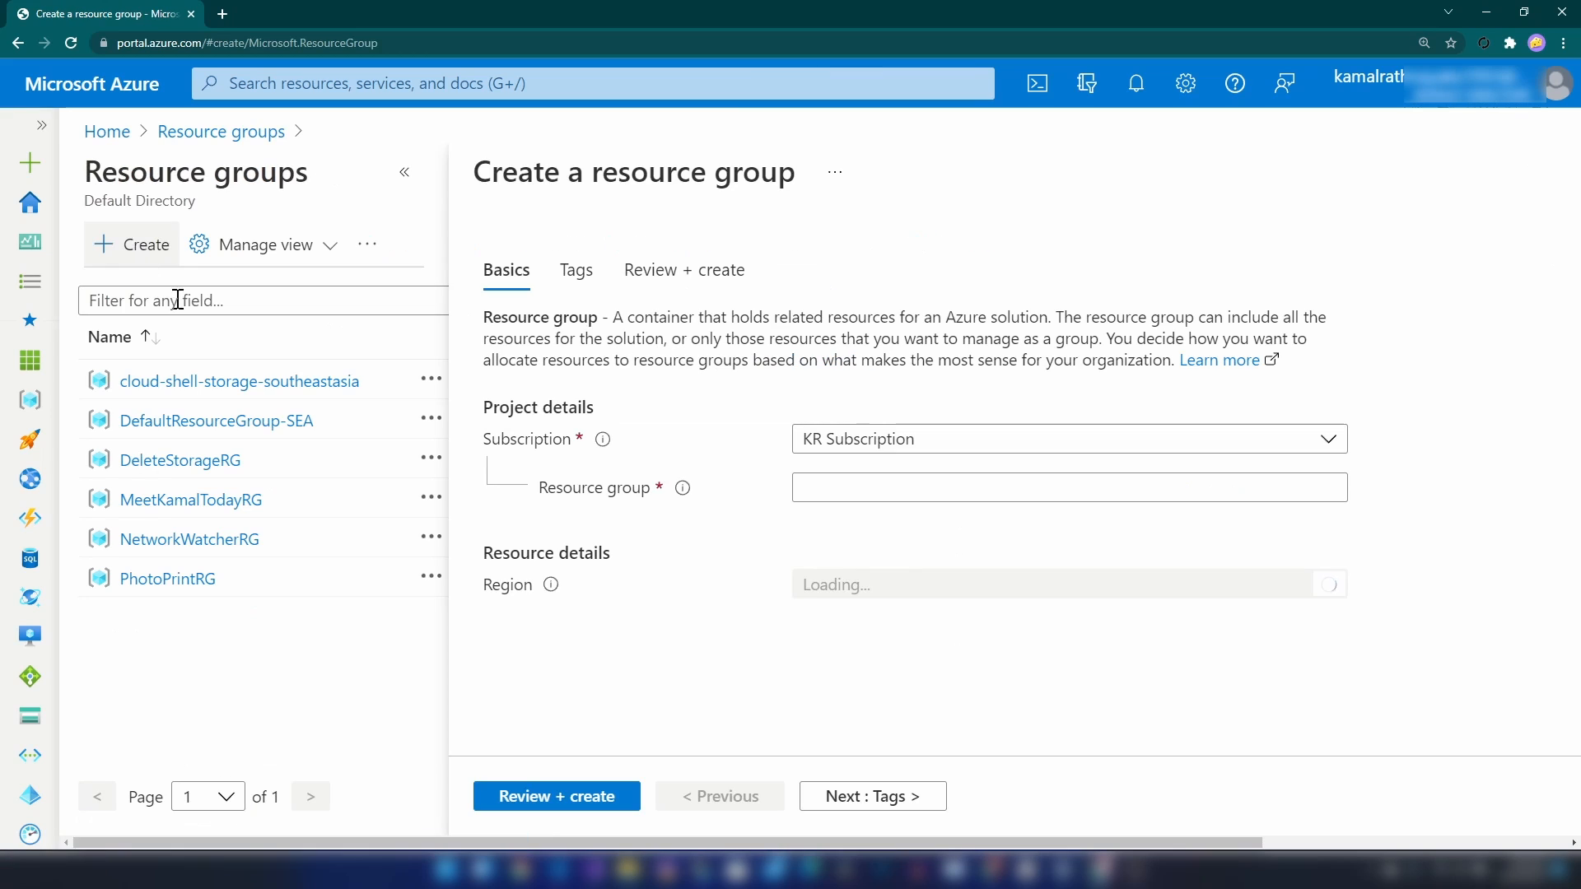
pyautogui.click(865, 490)
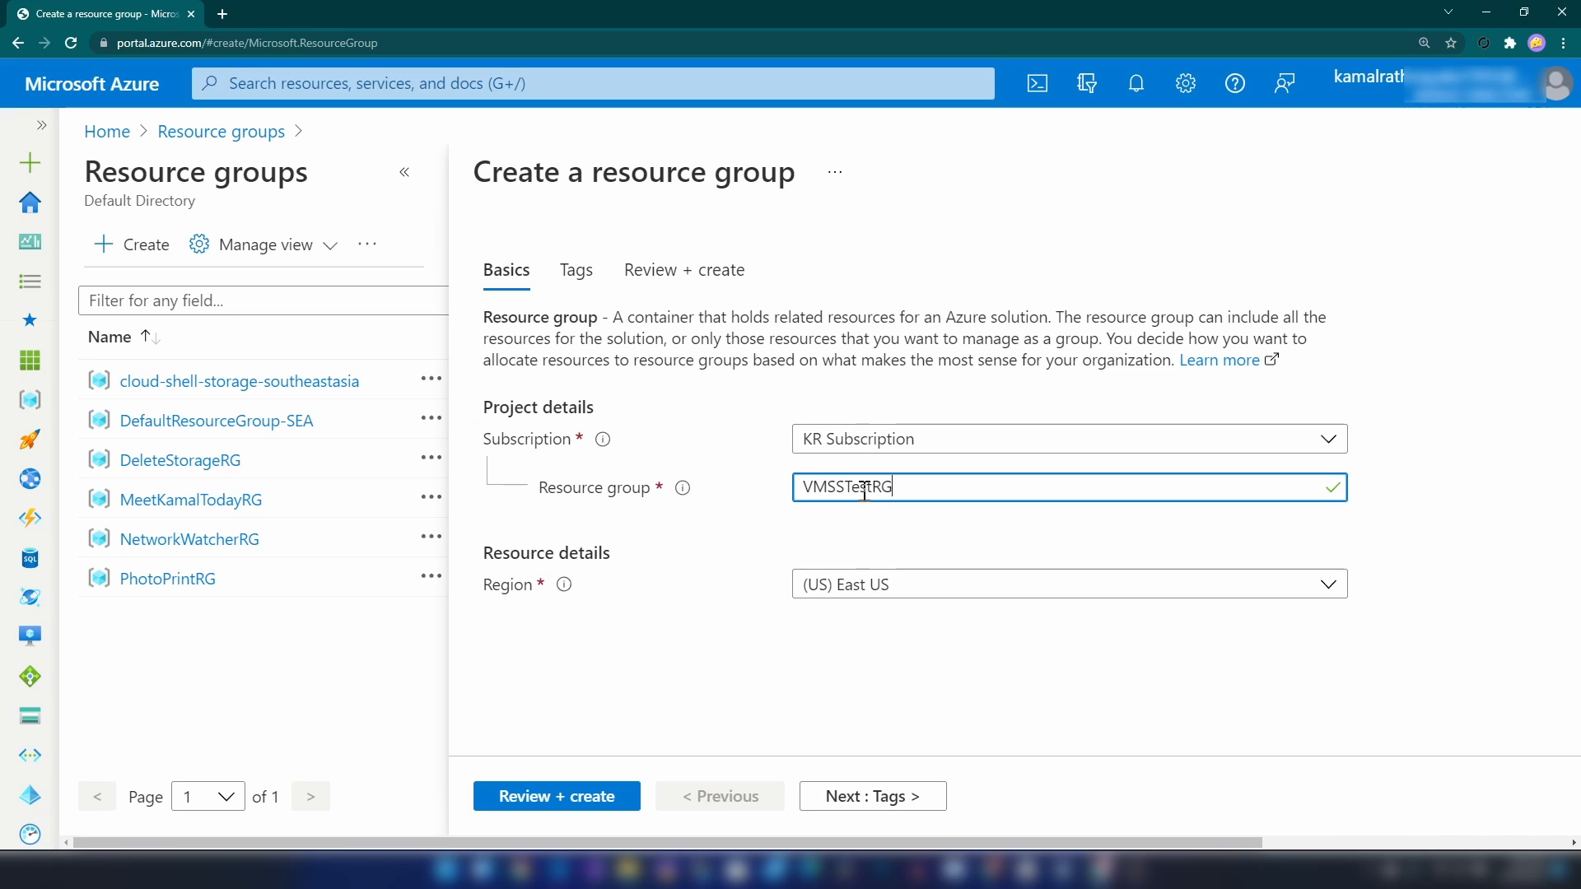
pyautogui.click(879, 585)
pyautogui.write('s')
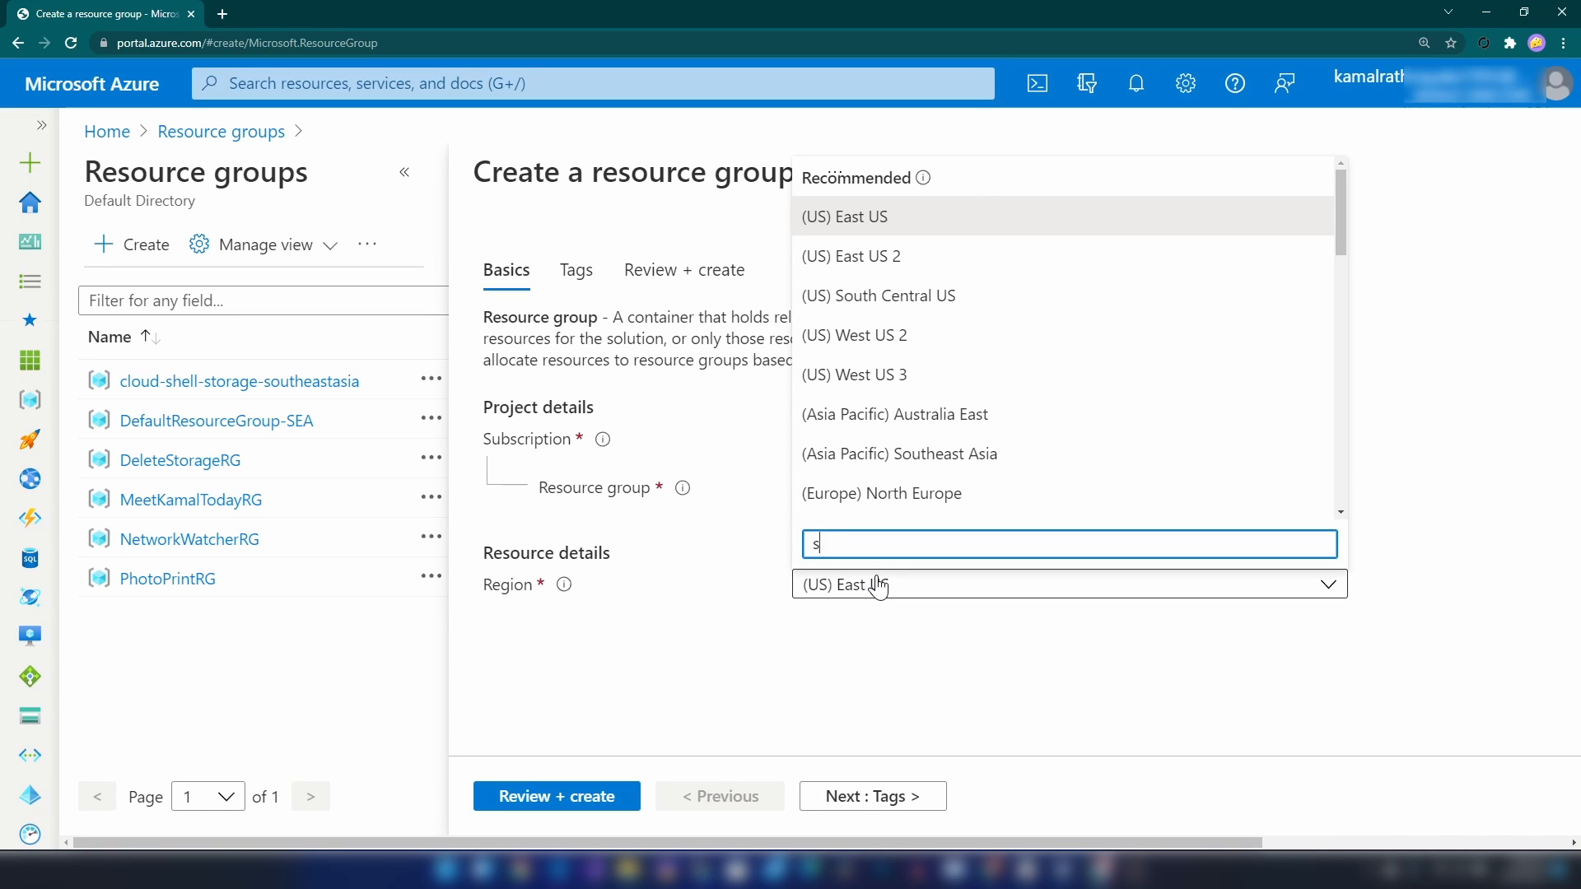
pyautogui.write('outh')
pyautogui.click(899, 254)
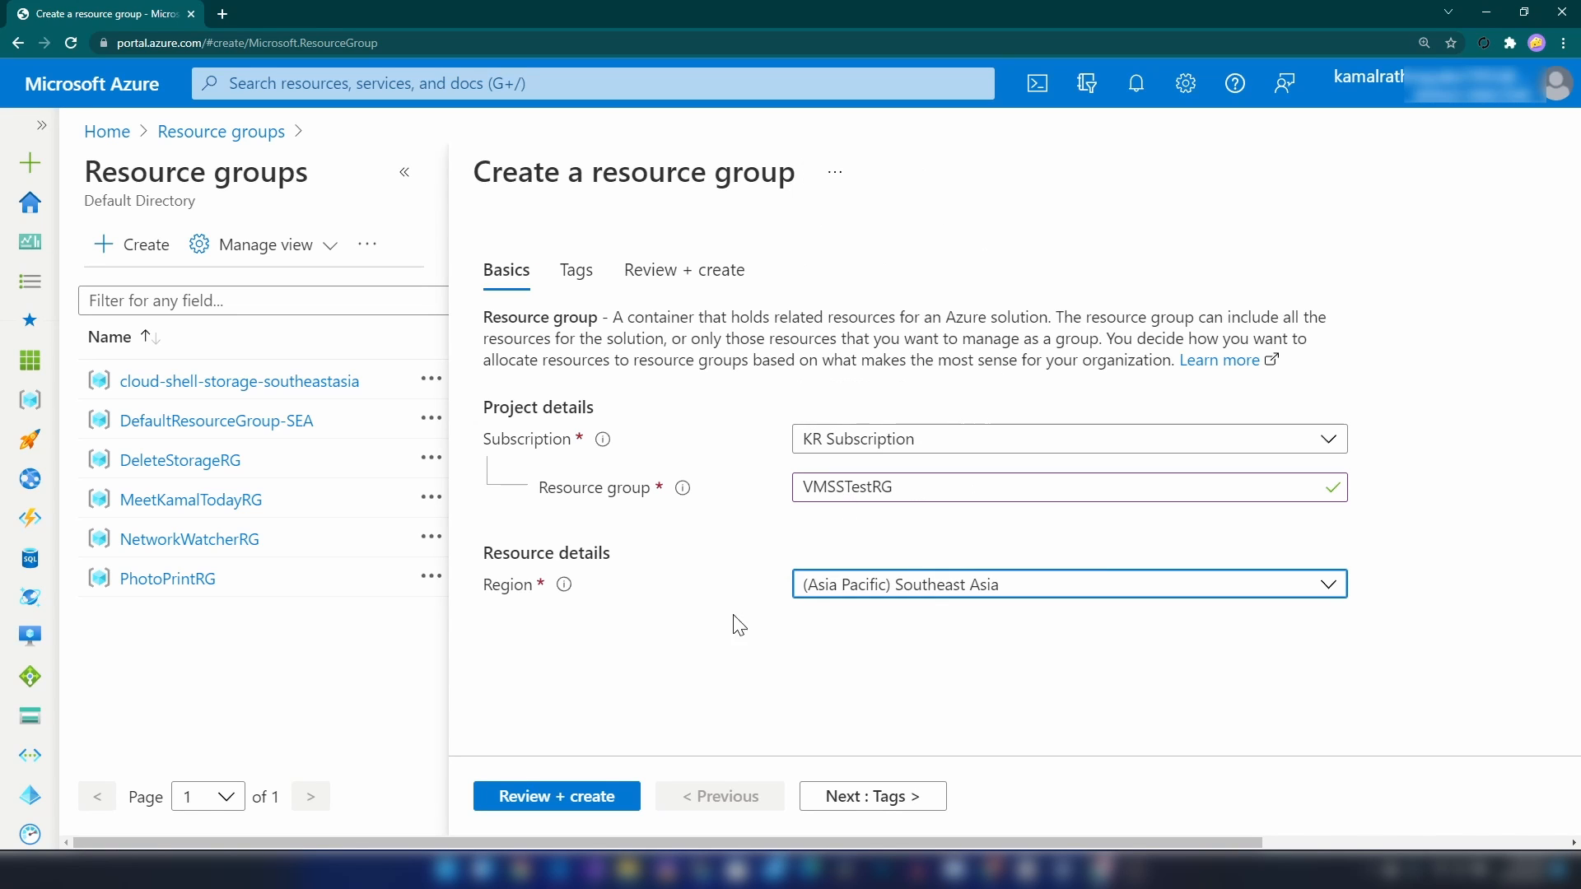
pyautogui.click(583, 799)
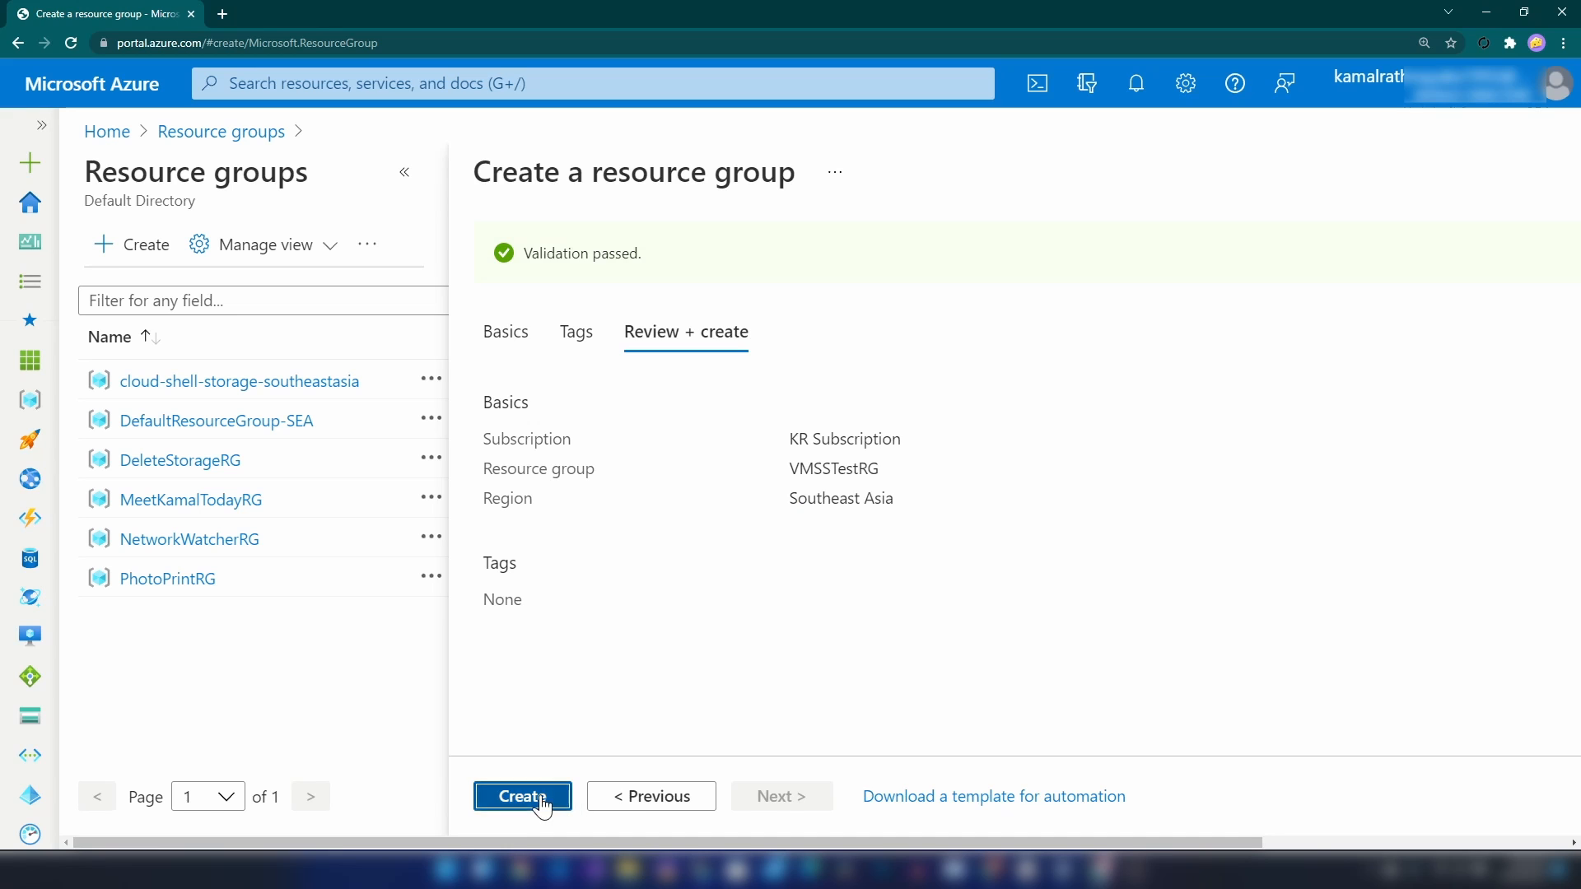
pyautogui.click(541, 798)
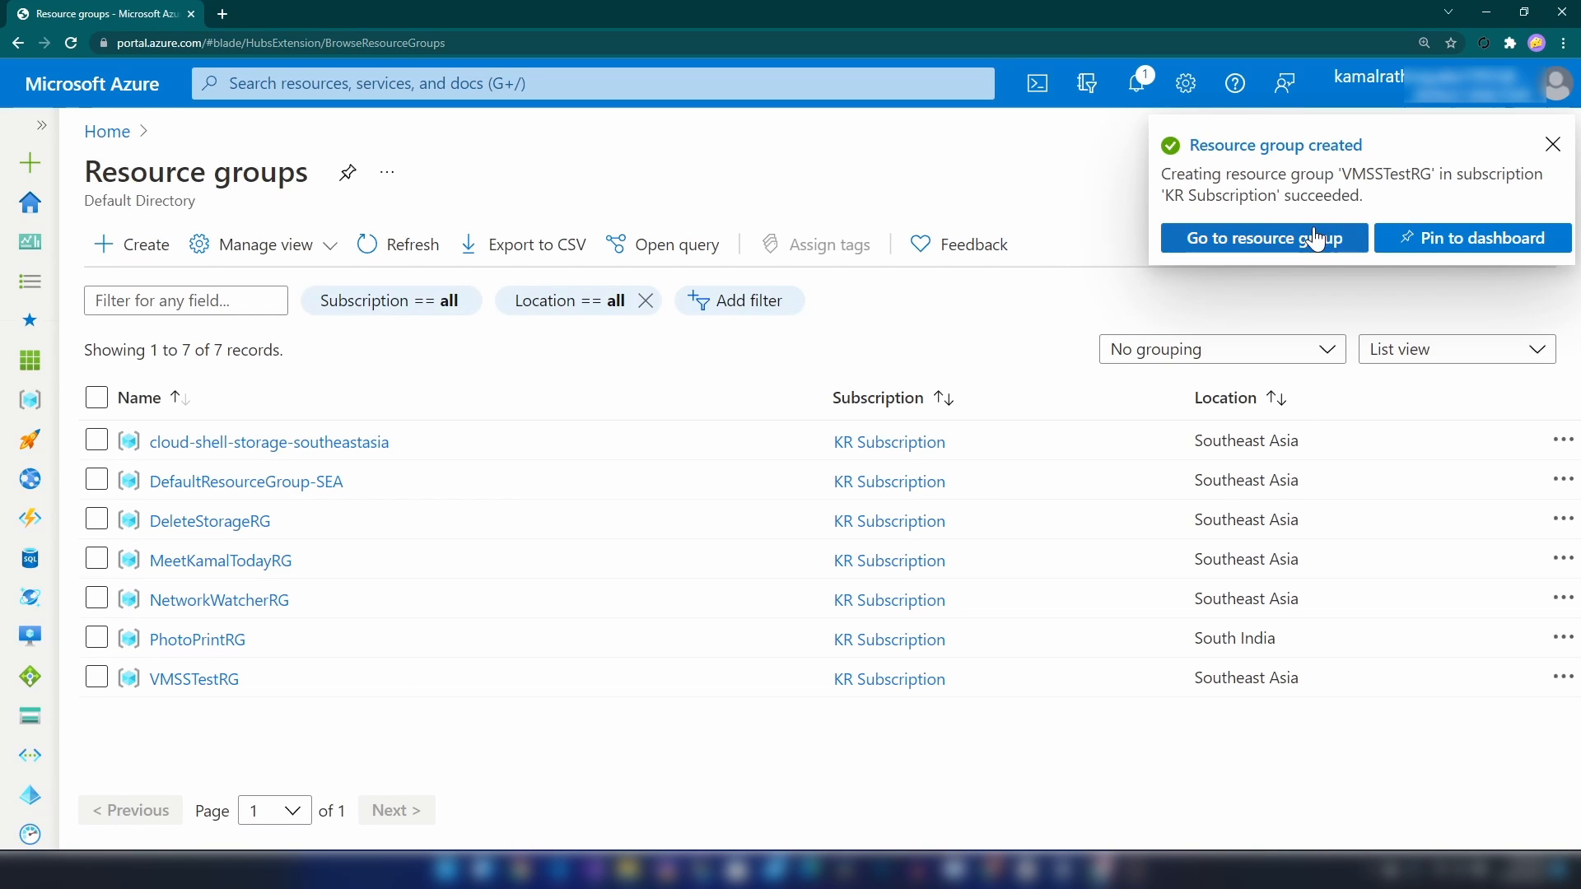
# Open the VMSSTestRG resource group and start creating a Windows Server 2019 Datacenter virtual machine in it
pyautogui.click(1316, 239)
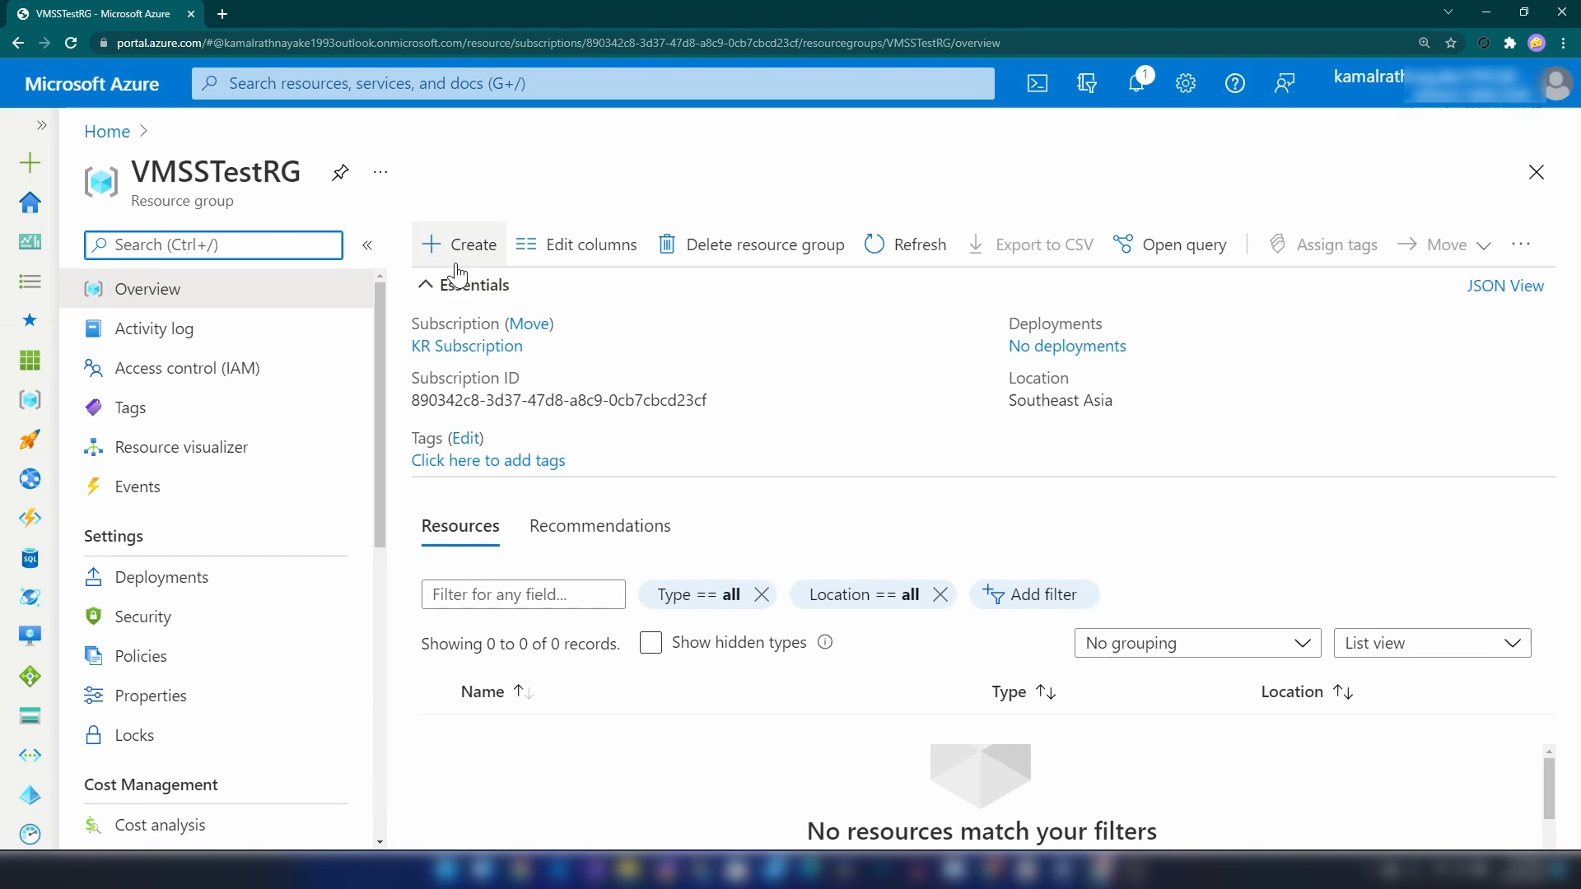
pyautogui.click(453, 257)
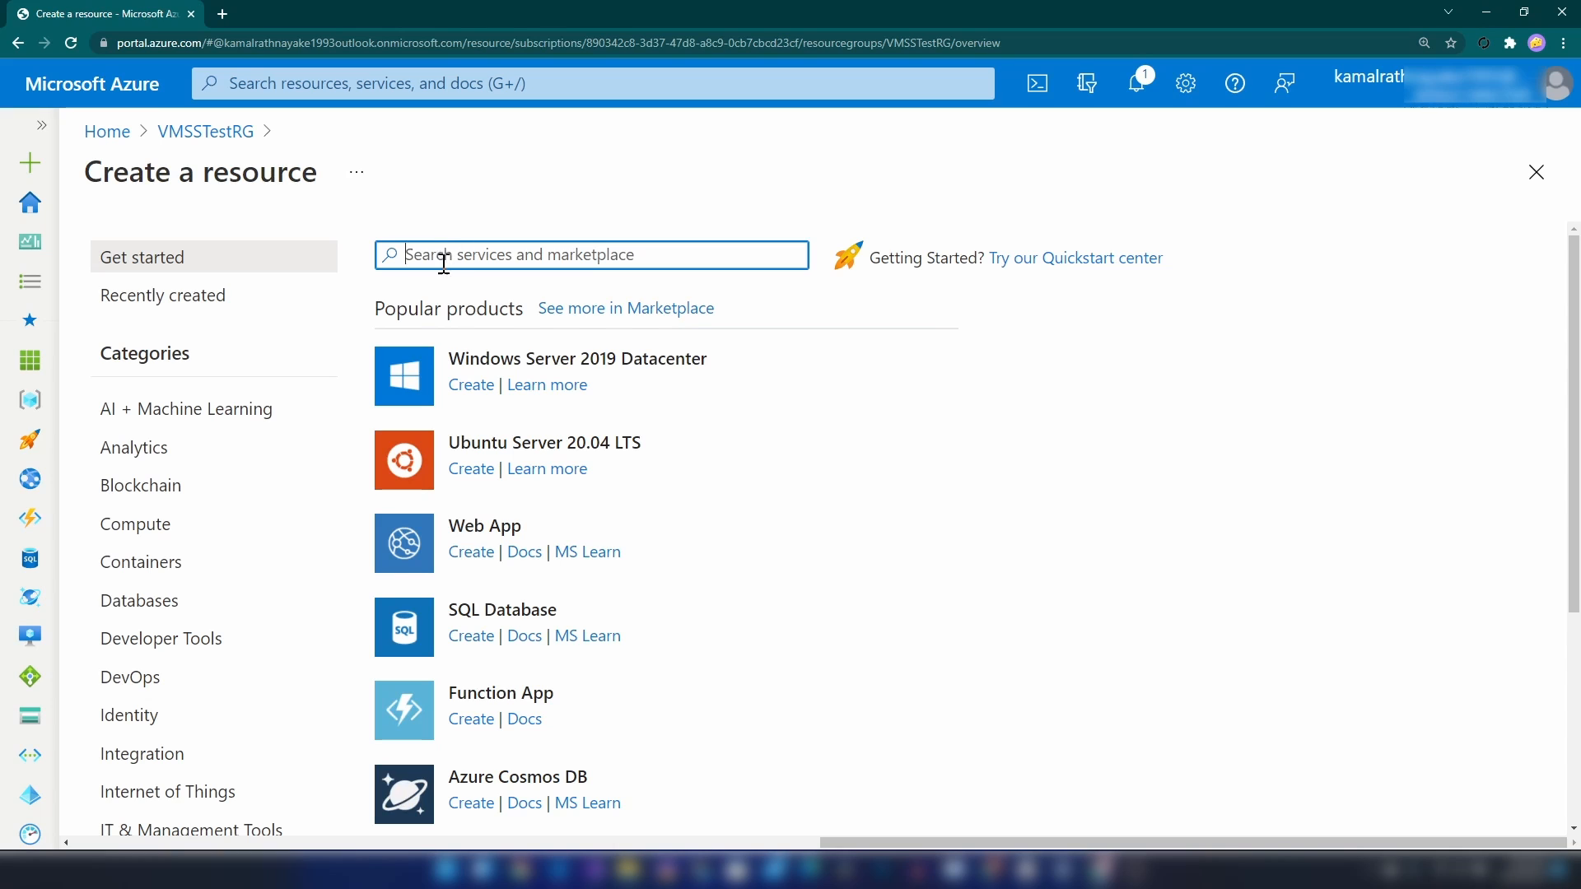
pyautogui.click(462, 387)
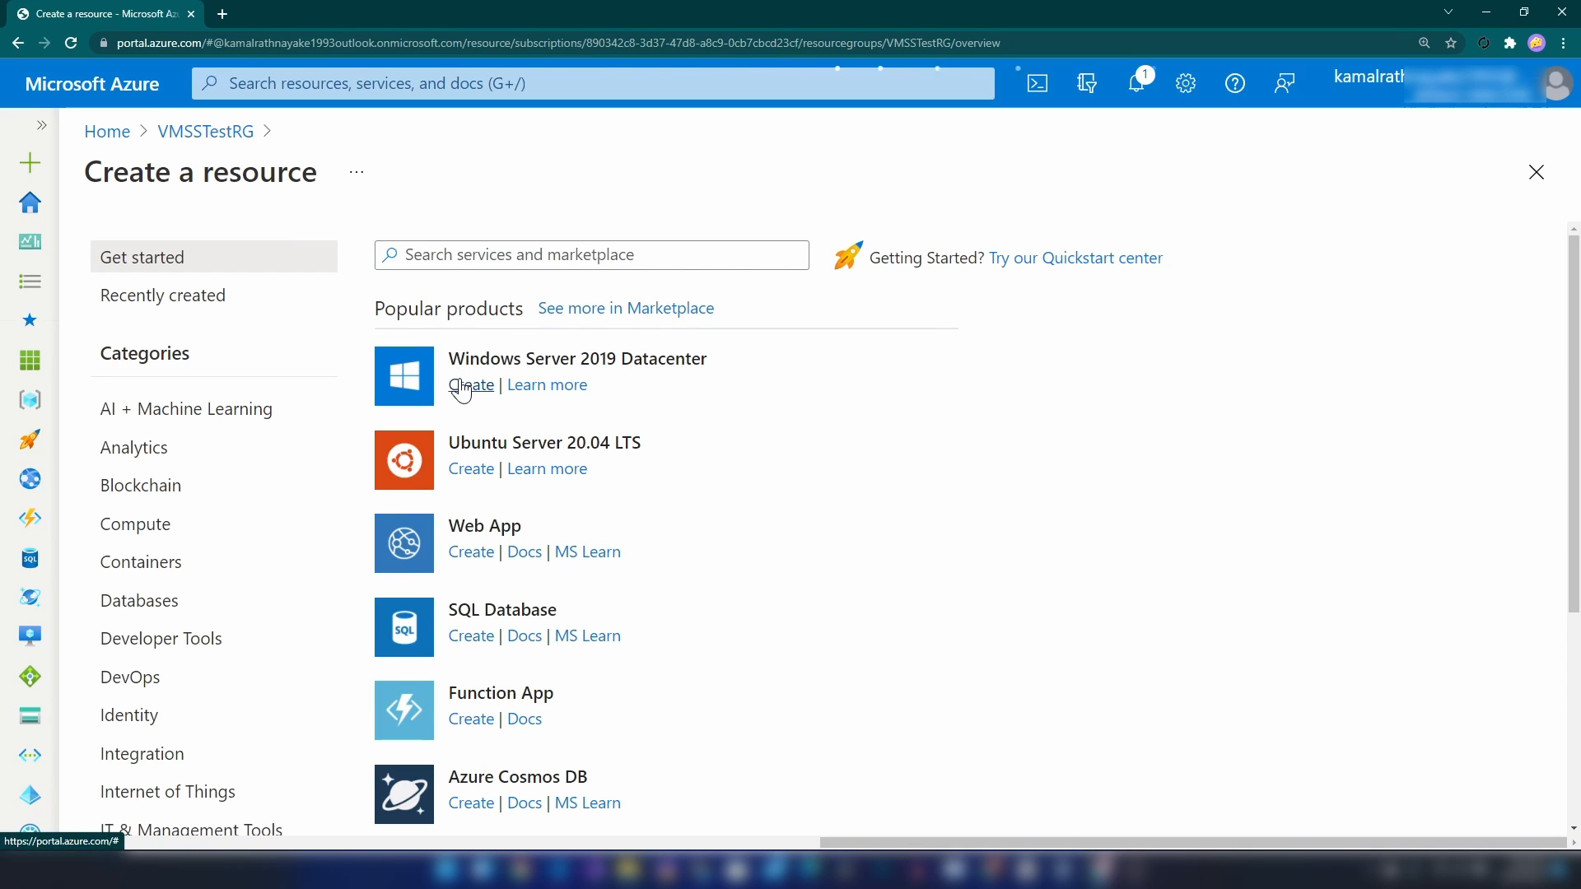
# Name the virtual machine WebServer and set its region to (Asia Pacific) Southeast Asia
pyautogui.click(483, 356)
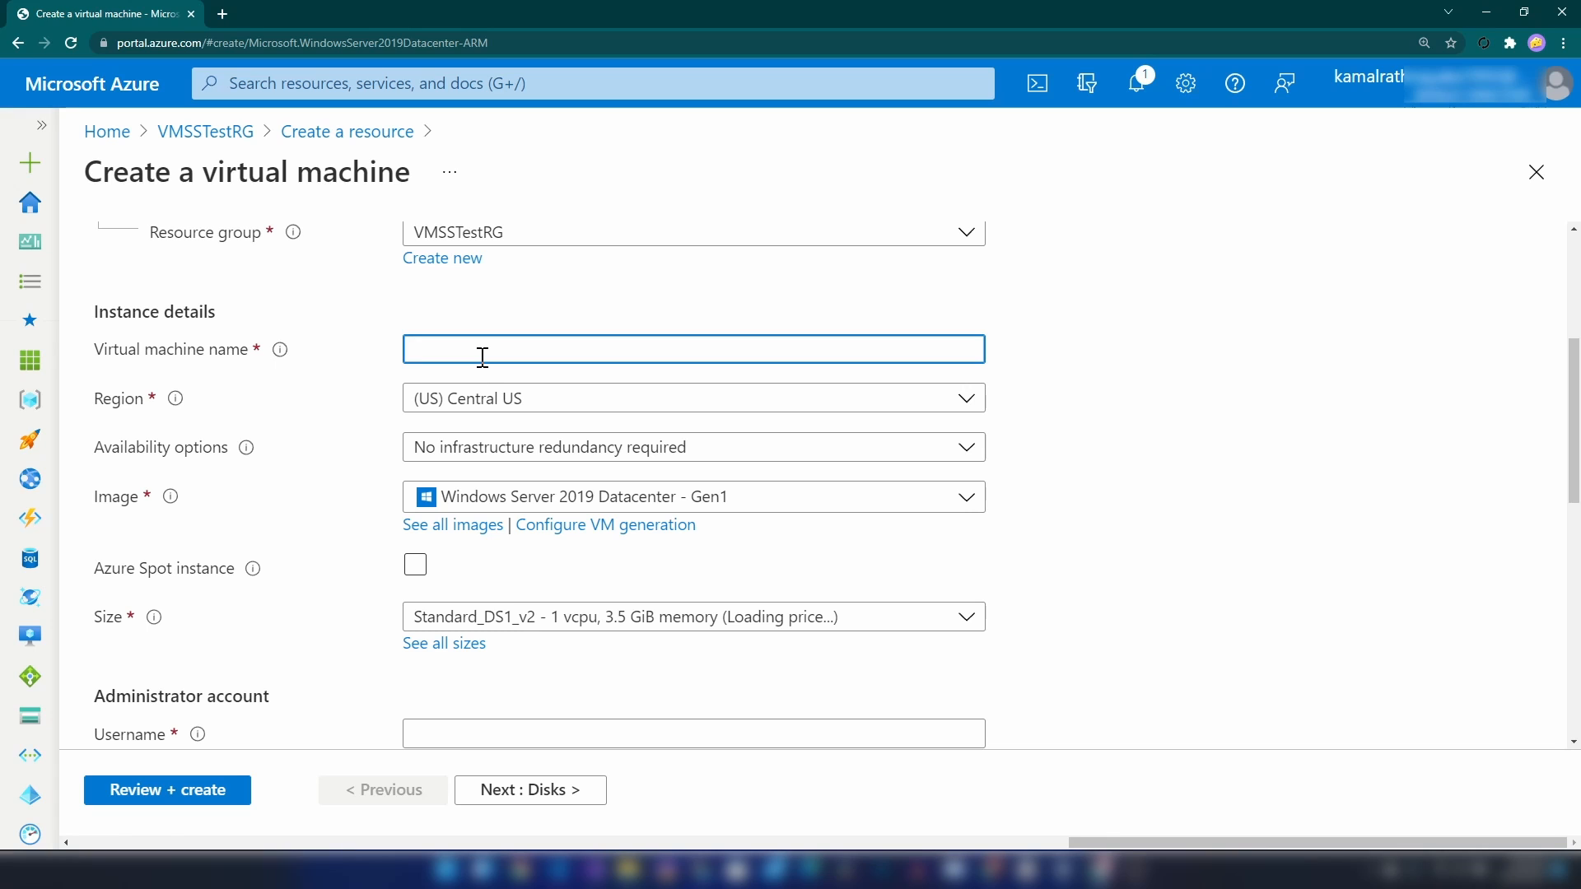
pyautogui.write('WebServer')
pyautogui.click(443, 401)
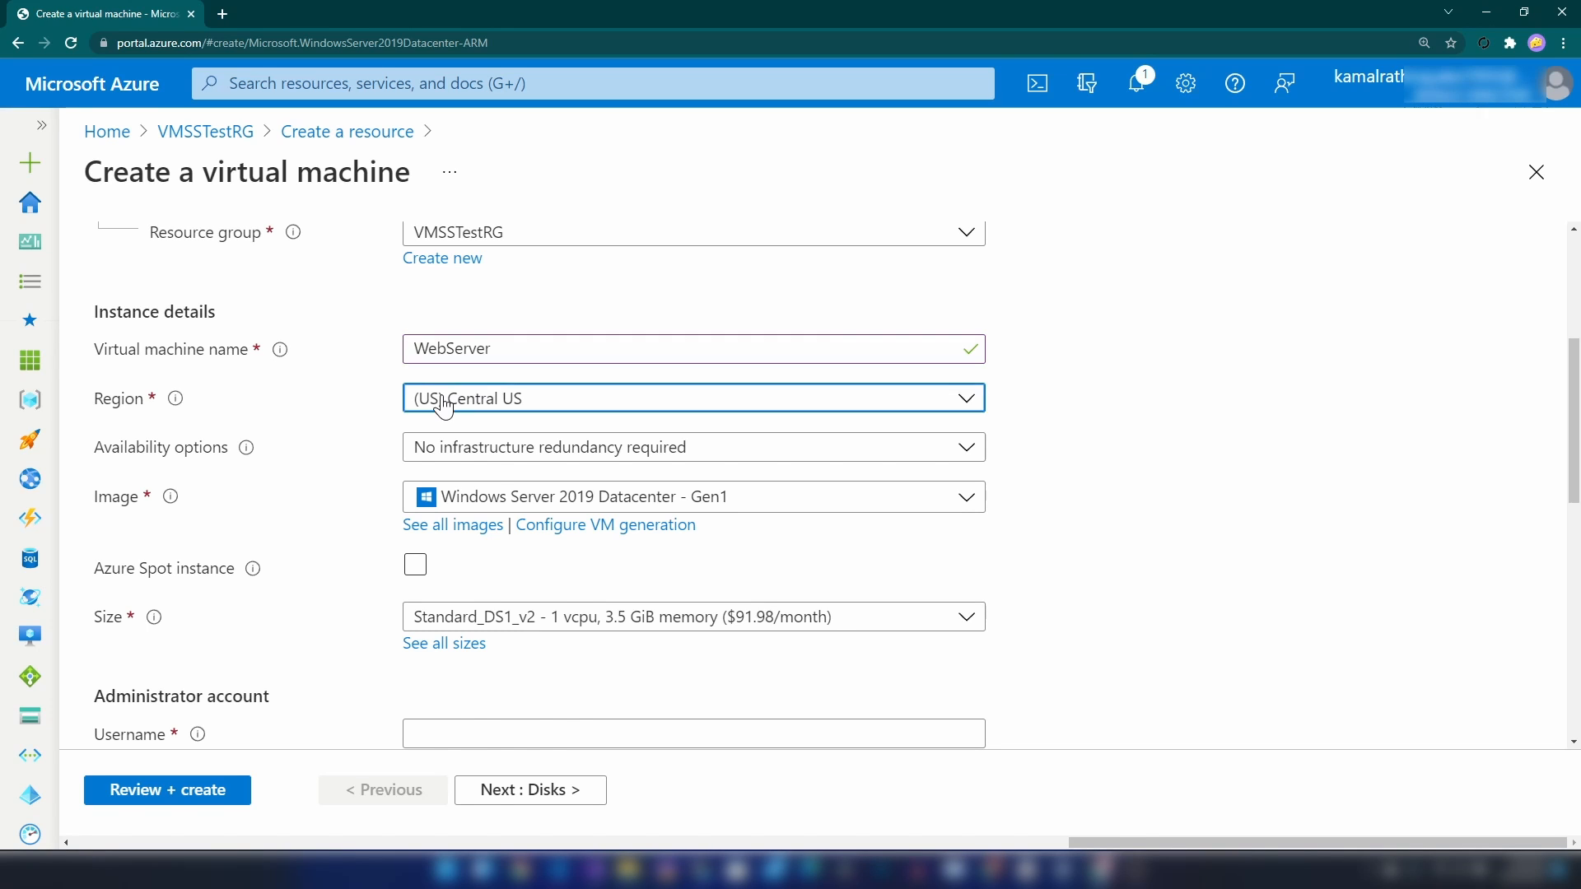
pyautogui.write('sou')
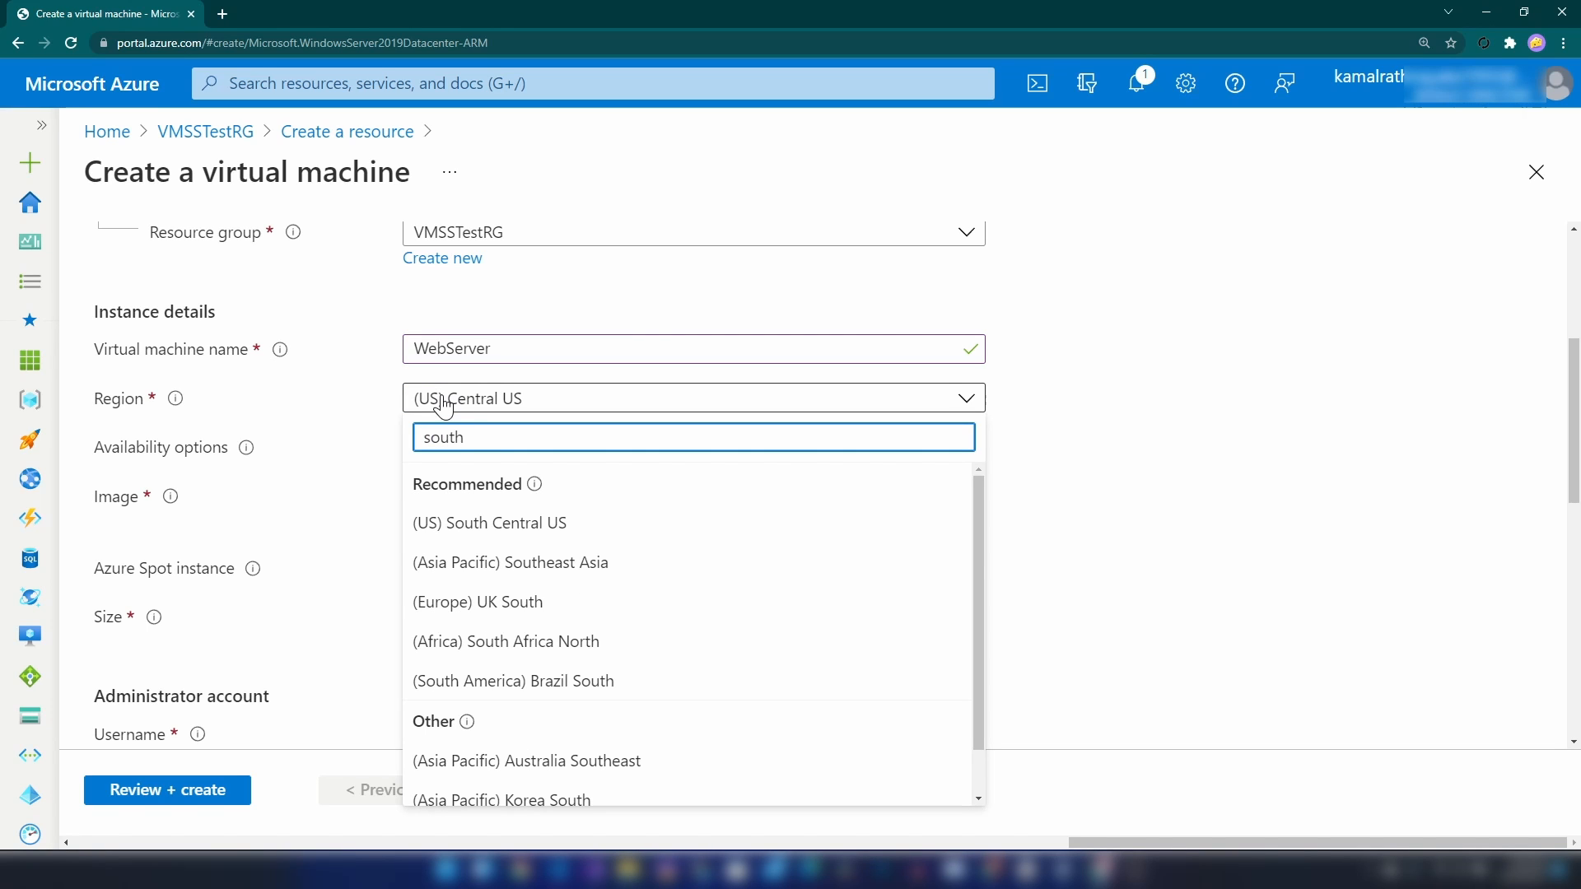
pyautogui.write('theas')
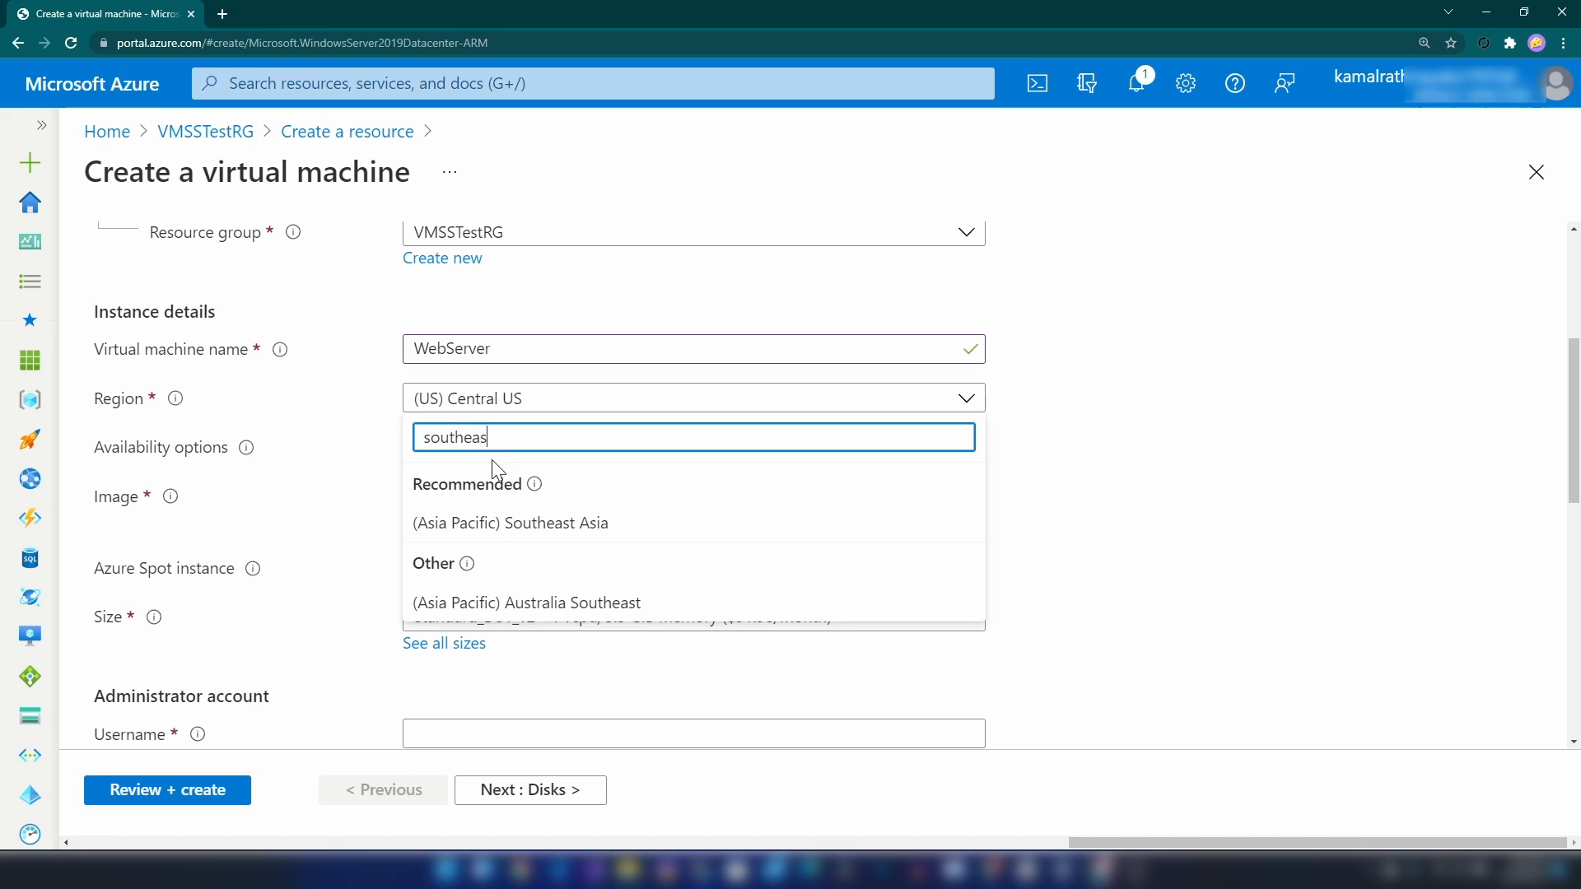
pyautogui.click(508, 523)
# Fill in the administrator account's username, password and password confirmation, and allow HTTP (80) alongside RDP (3389) as inbound ports
pyautogui.scroll(-1, 452, 424)
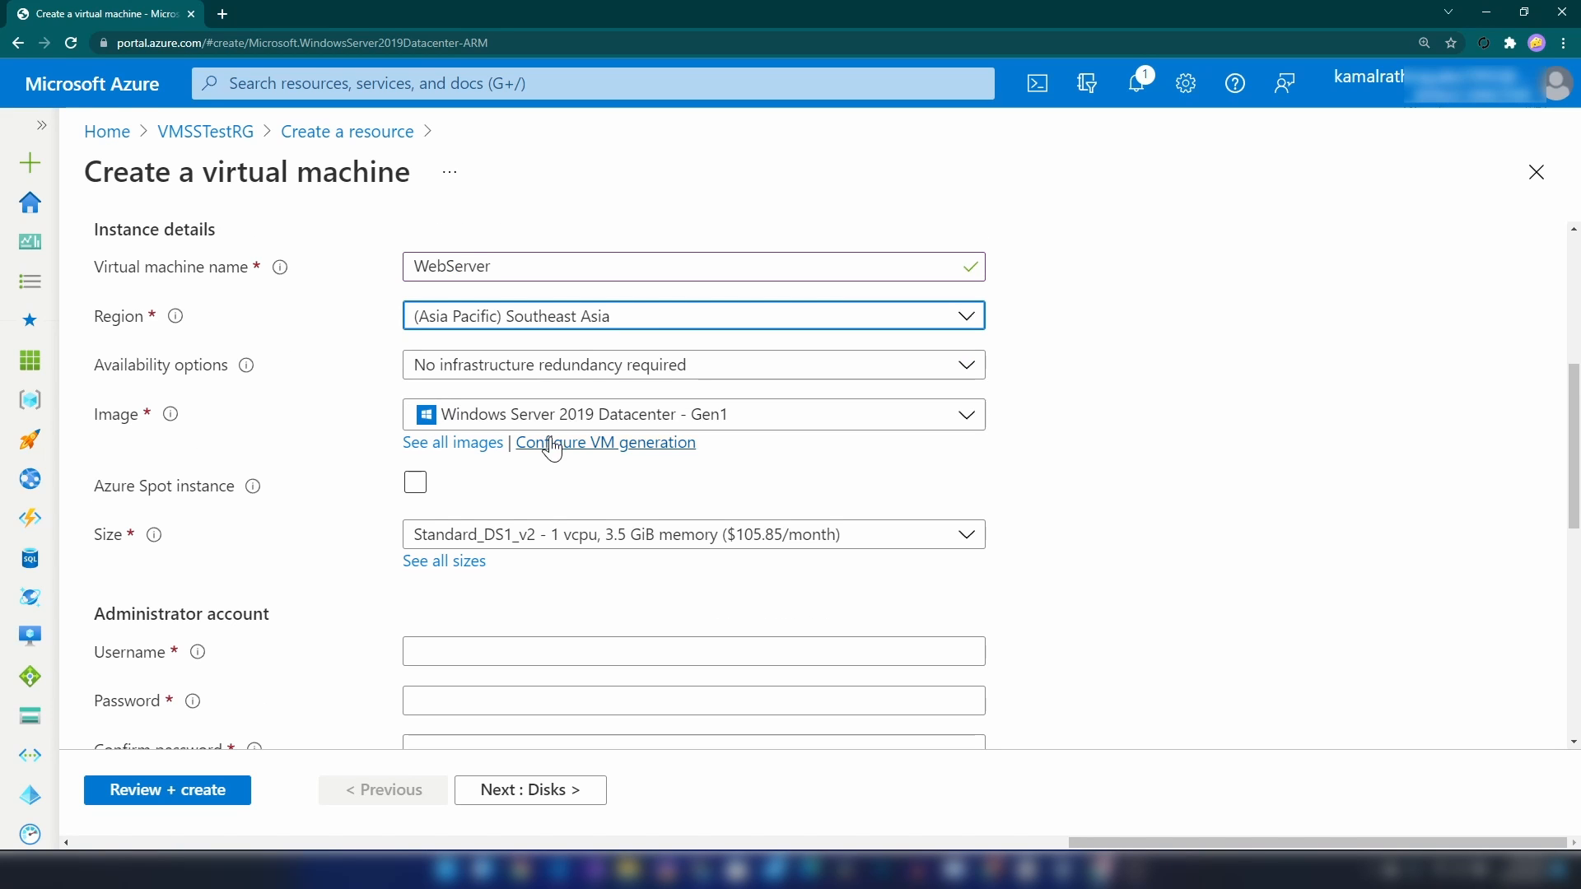
pyautogui.scroll(-1, 412, 437)
pyautogui.scroll(-2, 461, 428)
pyautogui.click(452, 405)
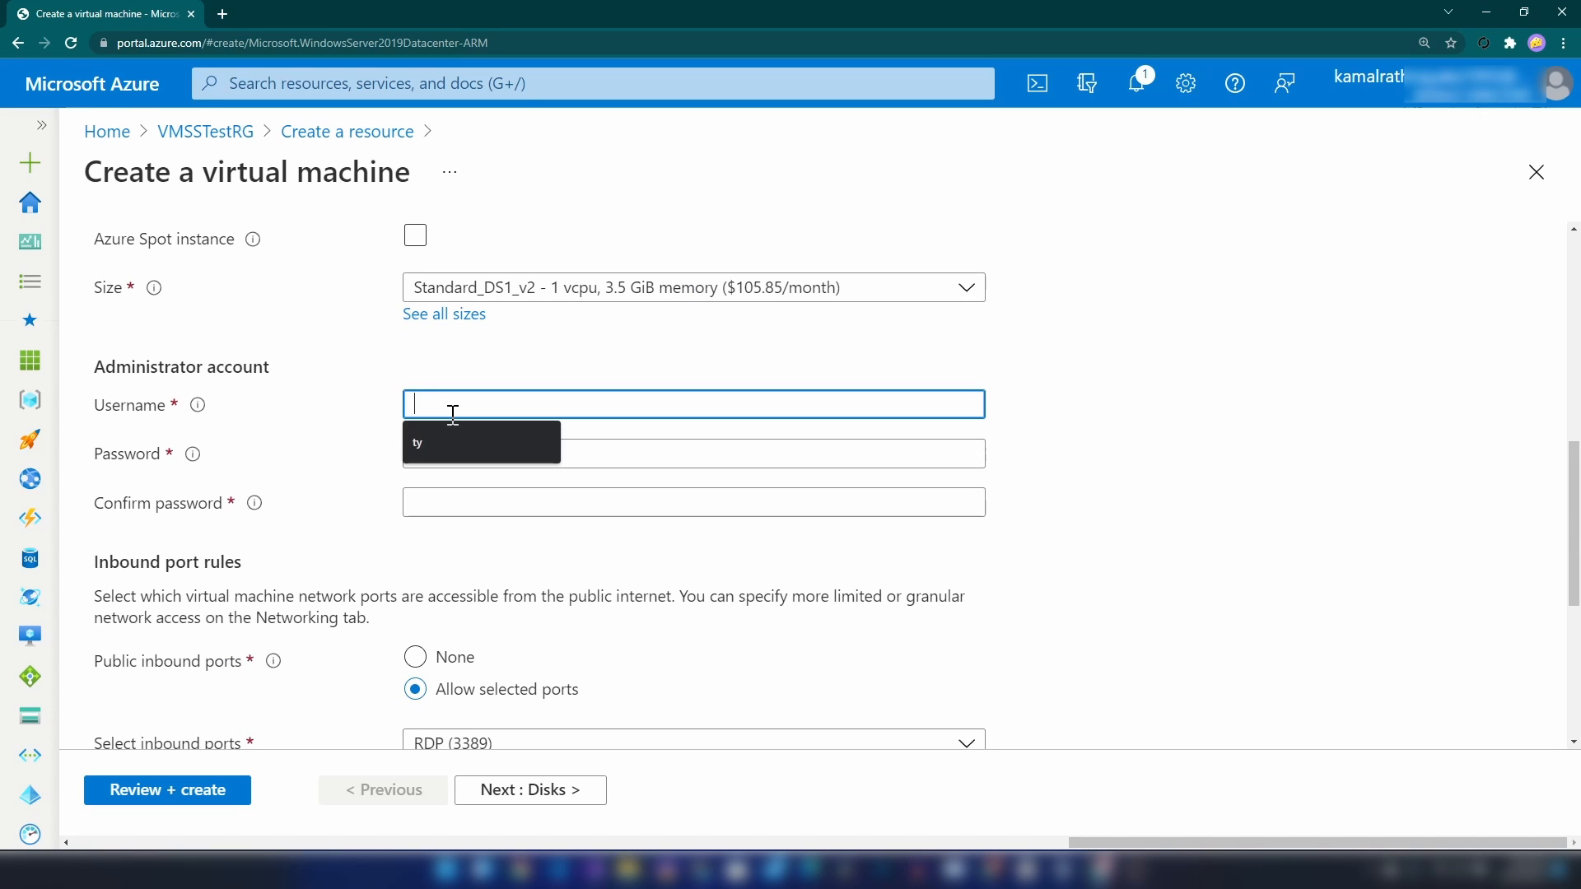
pyautogui.write('kamal')
pyautogui.press('Tab')
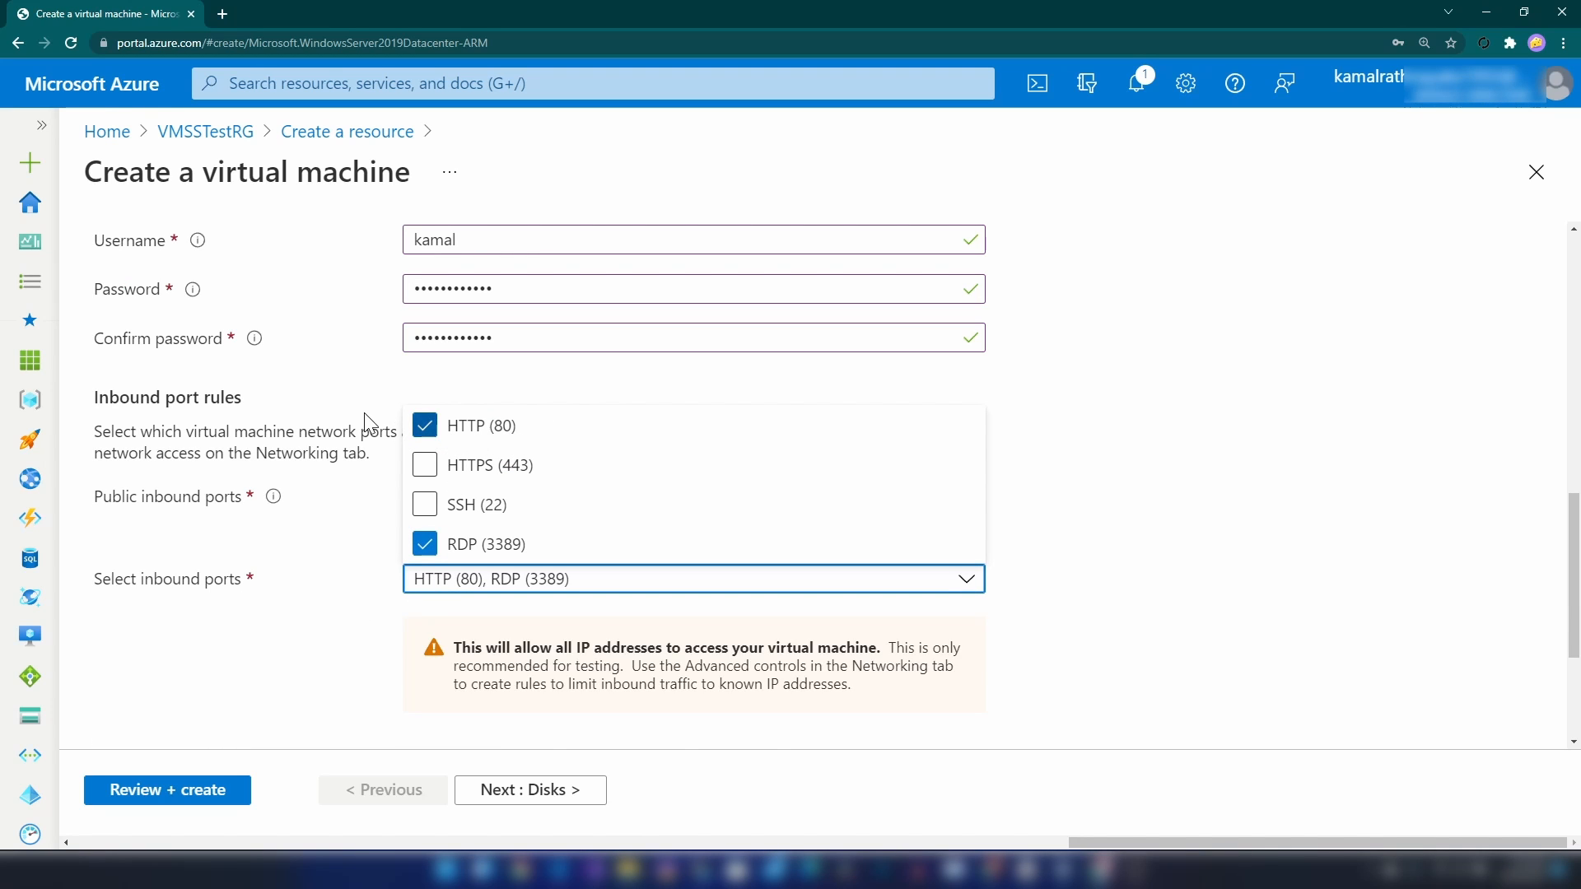
# Choose to use an existing Windows Server license and confirm eligibility for the Azure Hybrid Benefit
pyautogui.scroll(6, 364, 418)
pyautogui.scroll(-9, 364, 423)
pyautogui.scroll(1, 368, 422)
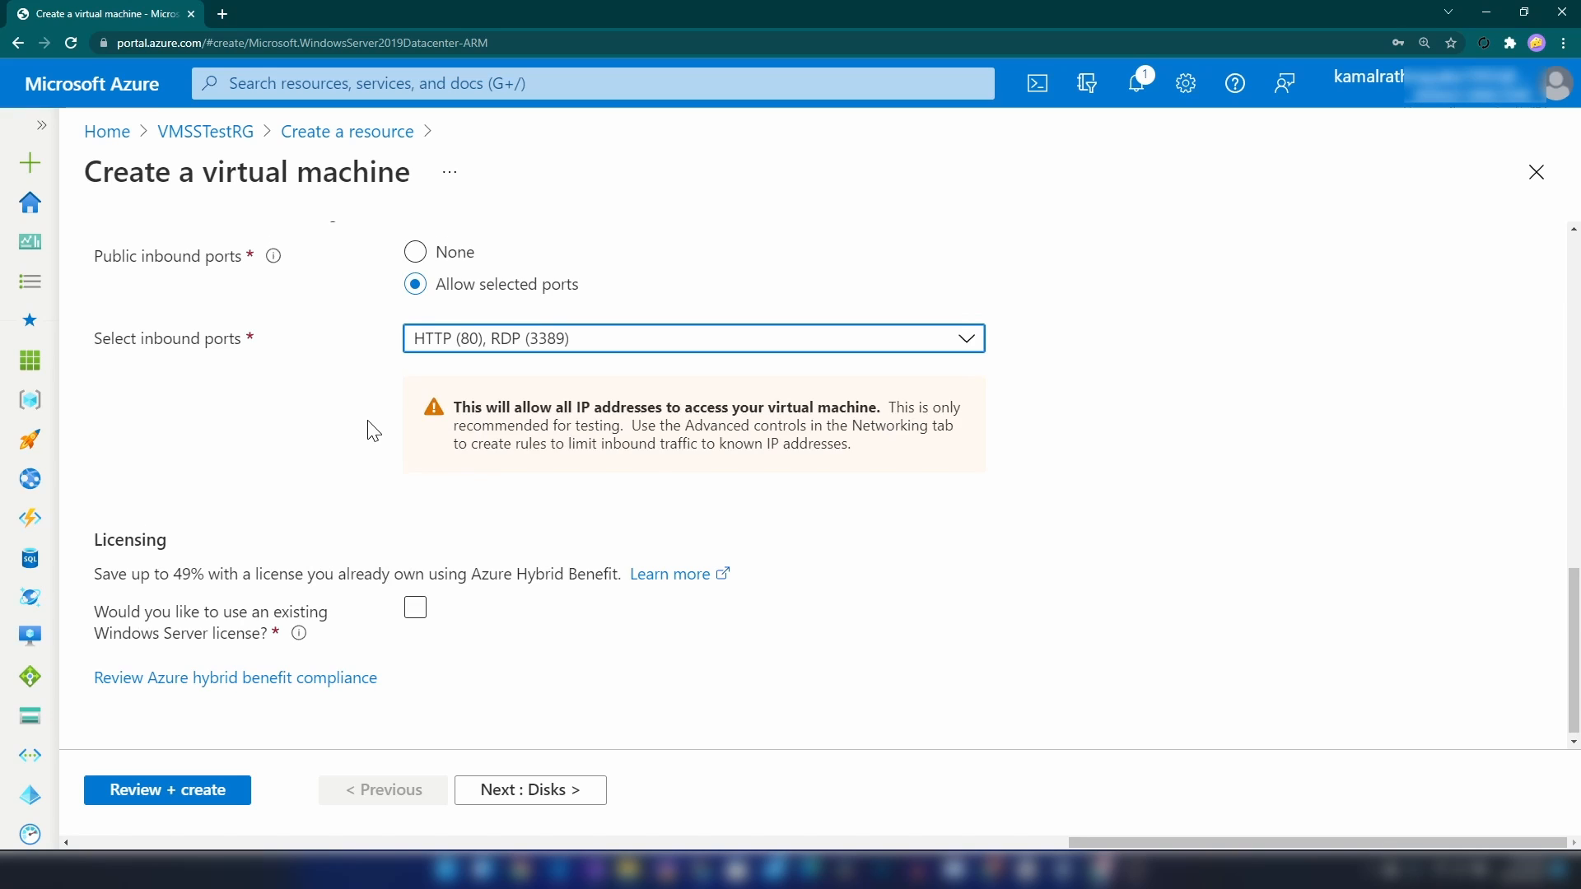
pyautogui.scroll(1, 374, 430)
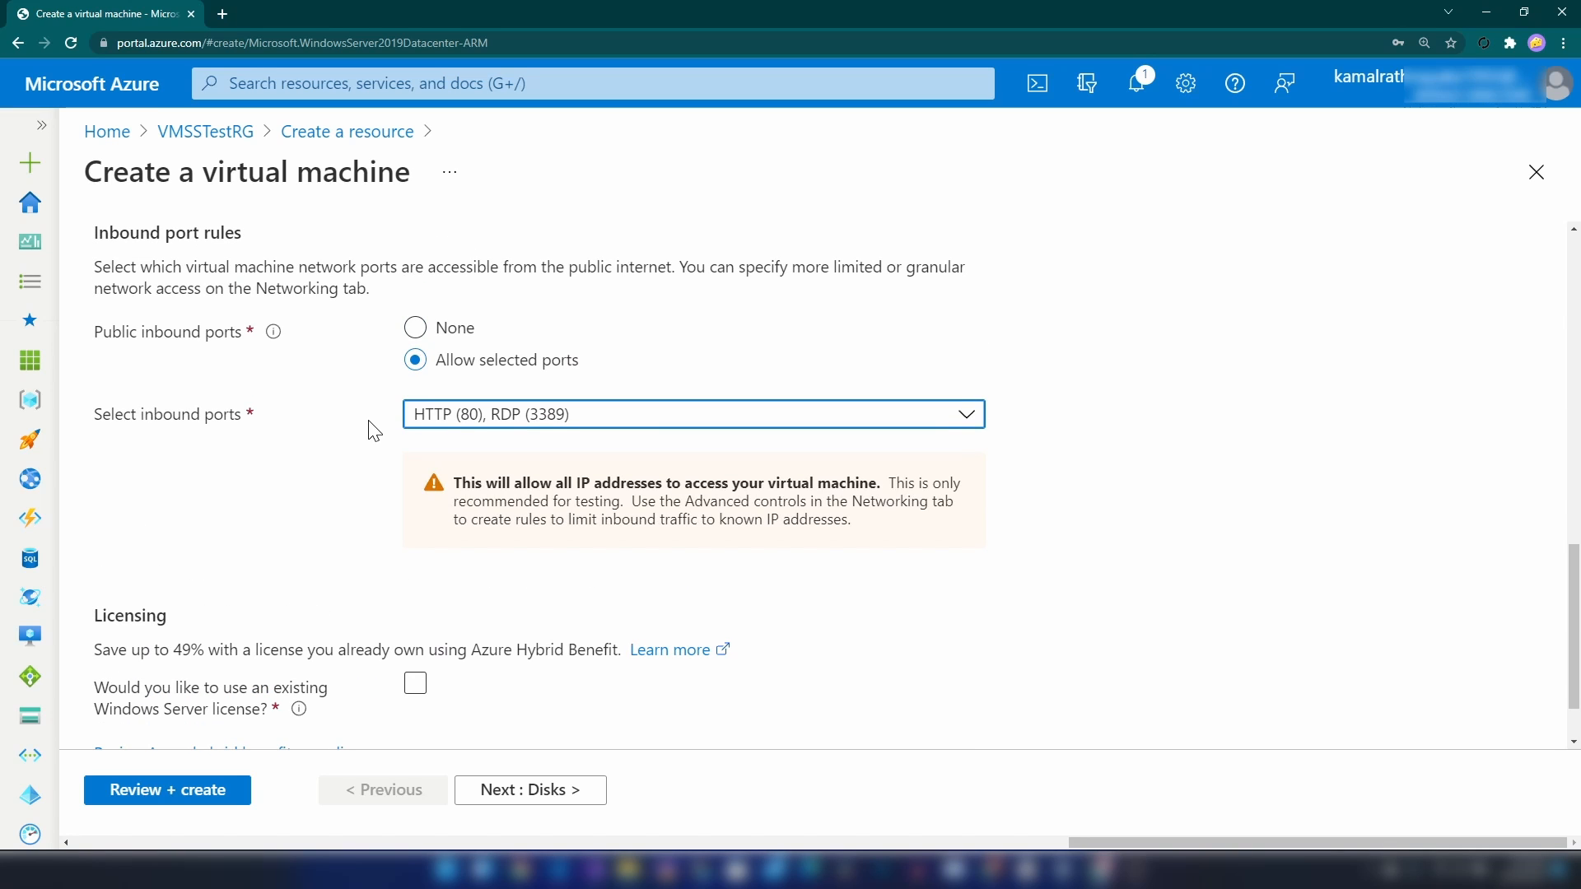
pyautogui.scroll(-1, 429, 415)
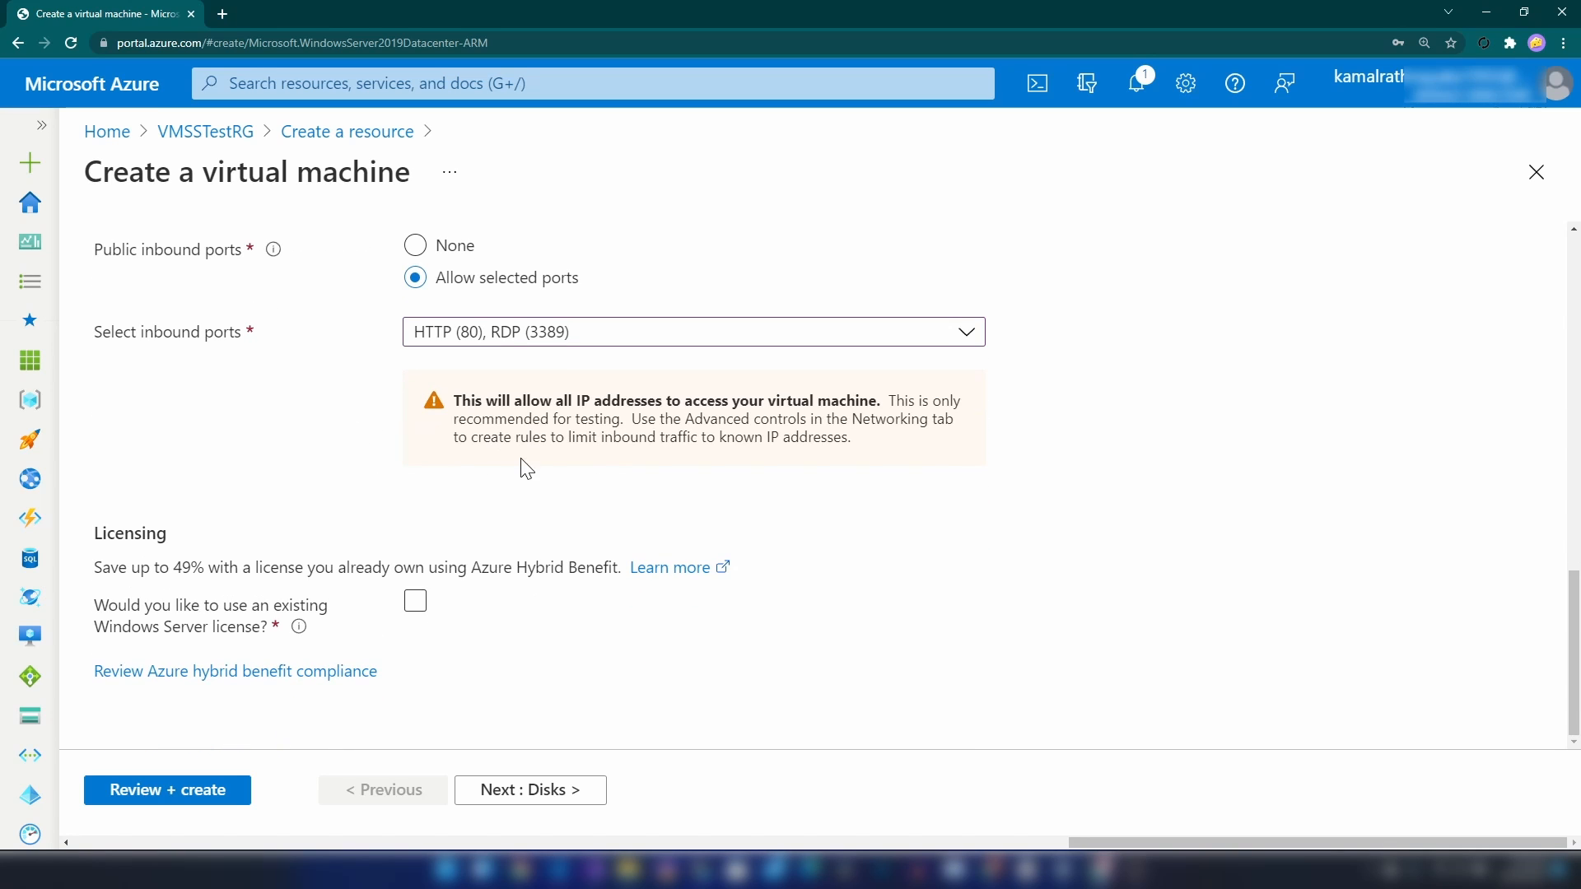
pyautogui.click(417, 602)
pyautogui.scroll(-1, 459, 628)
pyautogui.click(361, 630)
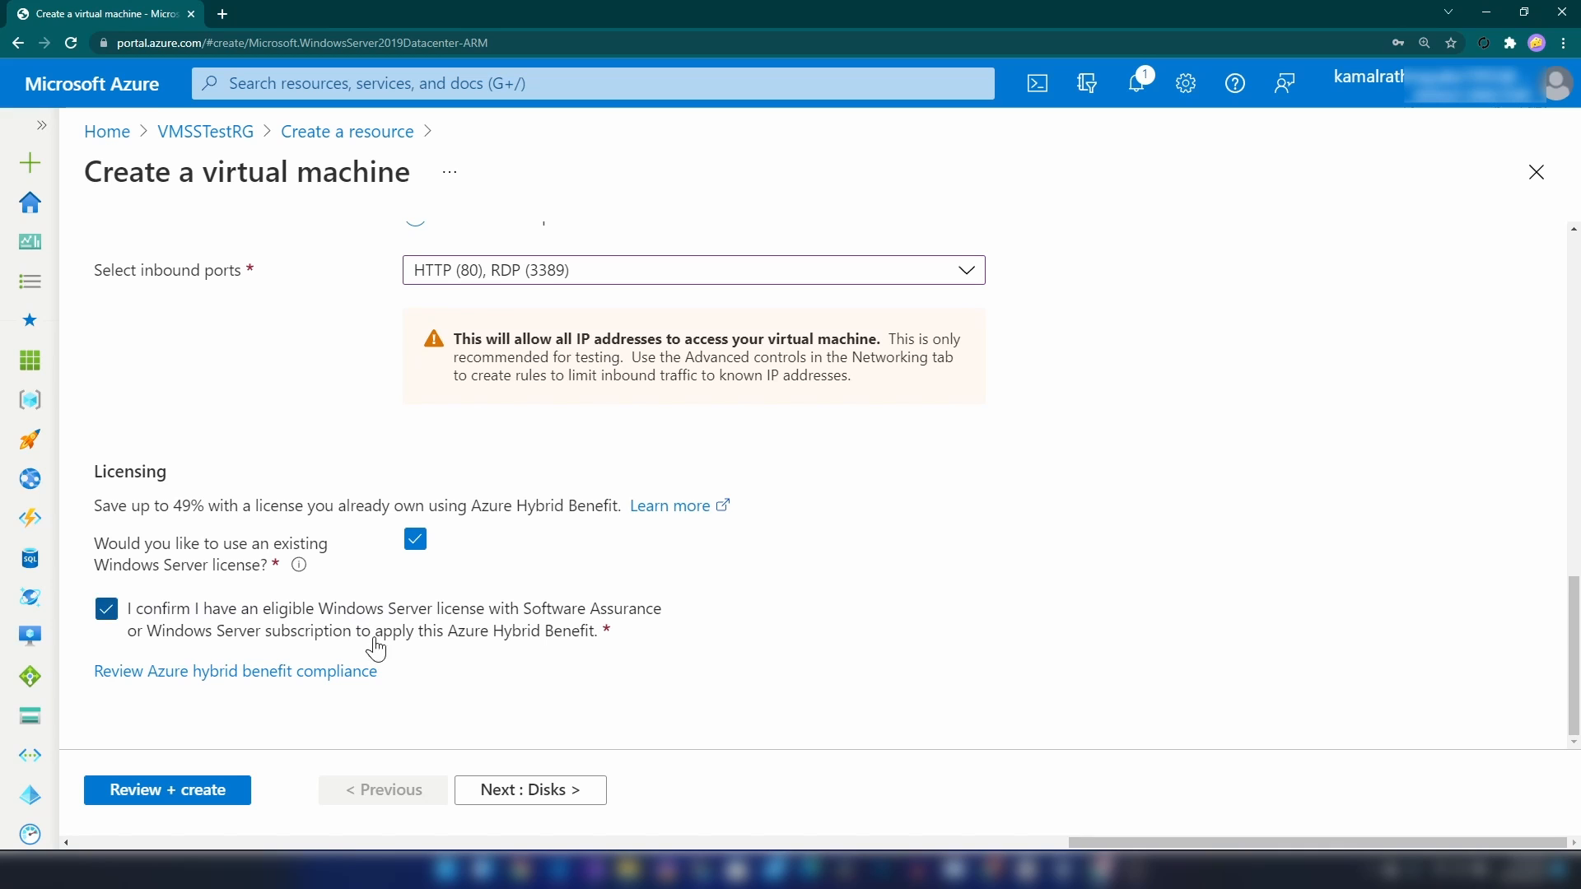
# Keep the default disk, networking and management options for the virtual machine, and create it after validation
pyautogui.click(526, 808)
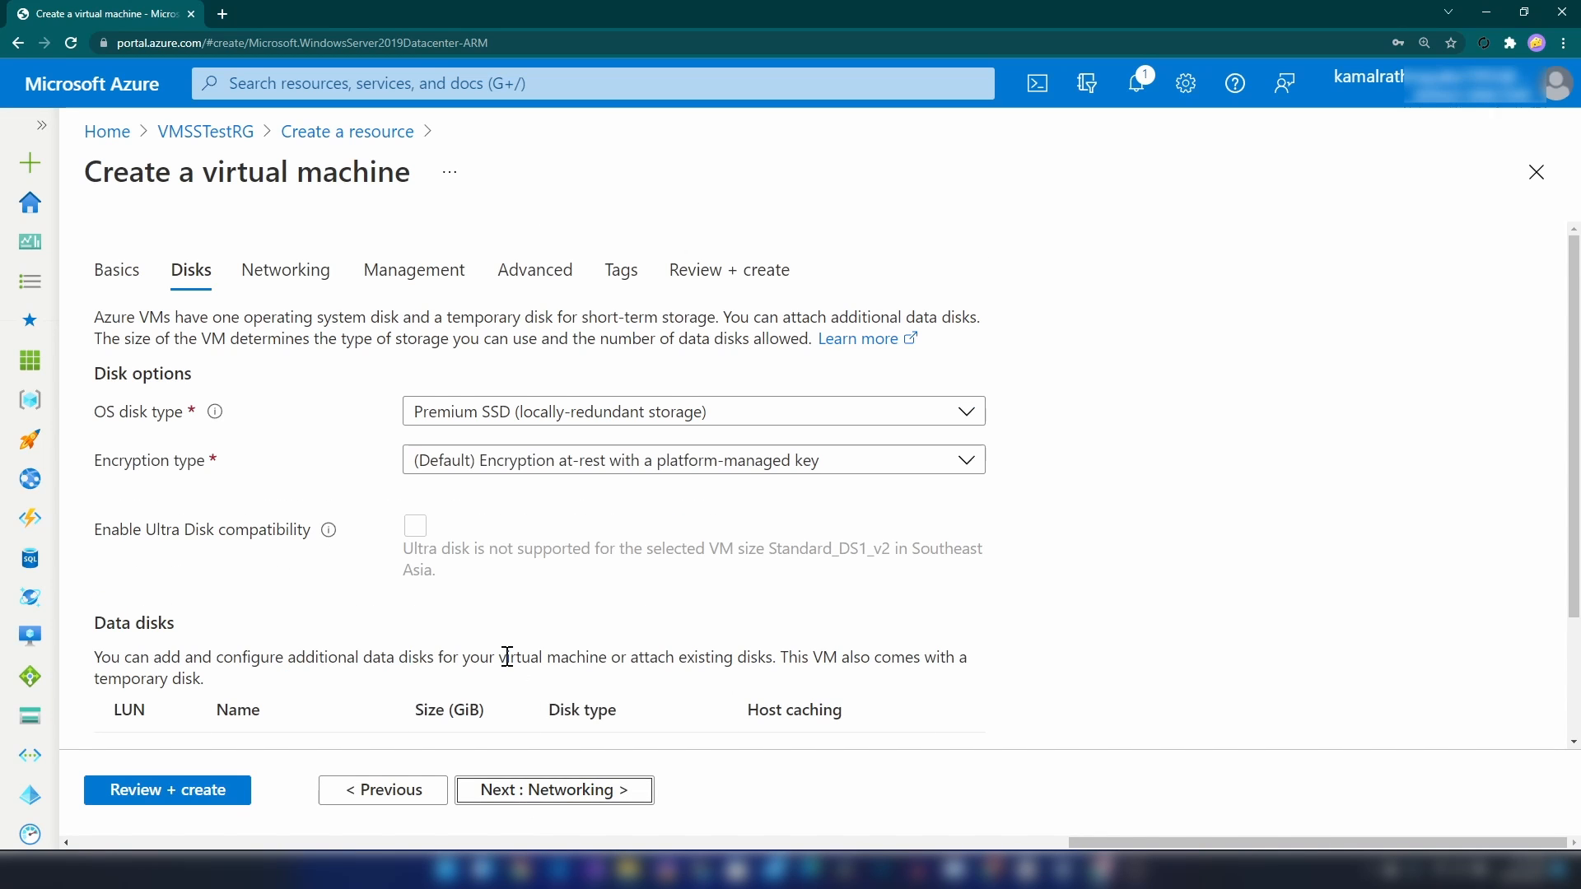
pyautogui.scroll(-2, 527, 709)
pyautogui.click(557, 787)
pyautogui.scroll(-3, 459, 611)
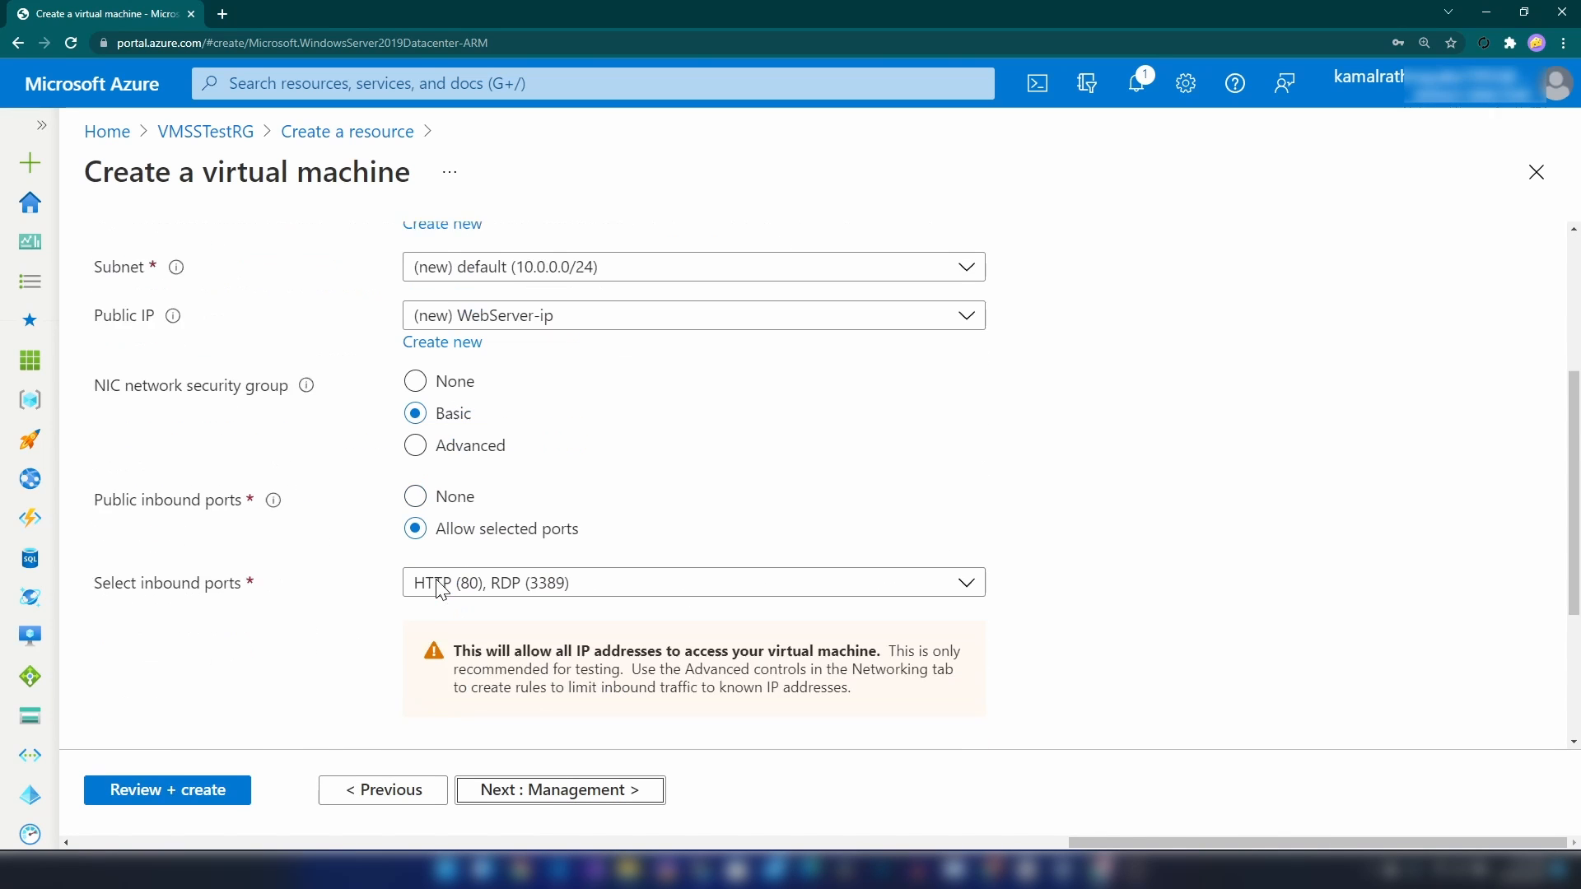
pyautogui.scroll(-2, 497, 711)
pyautogui.click(535, 799)
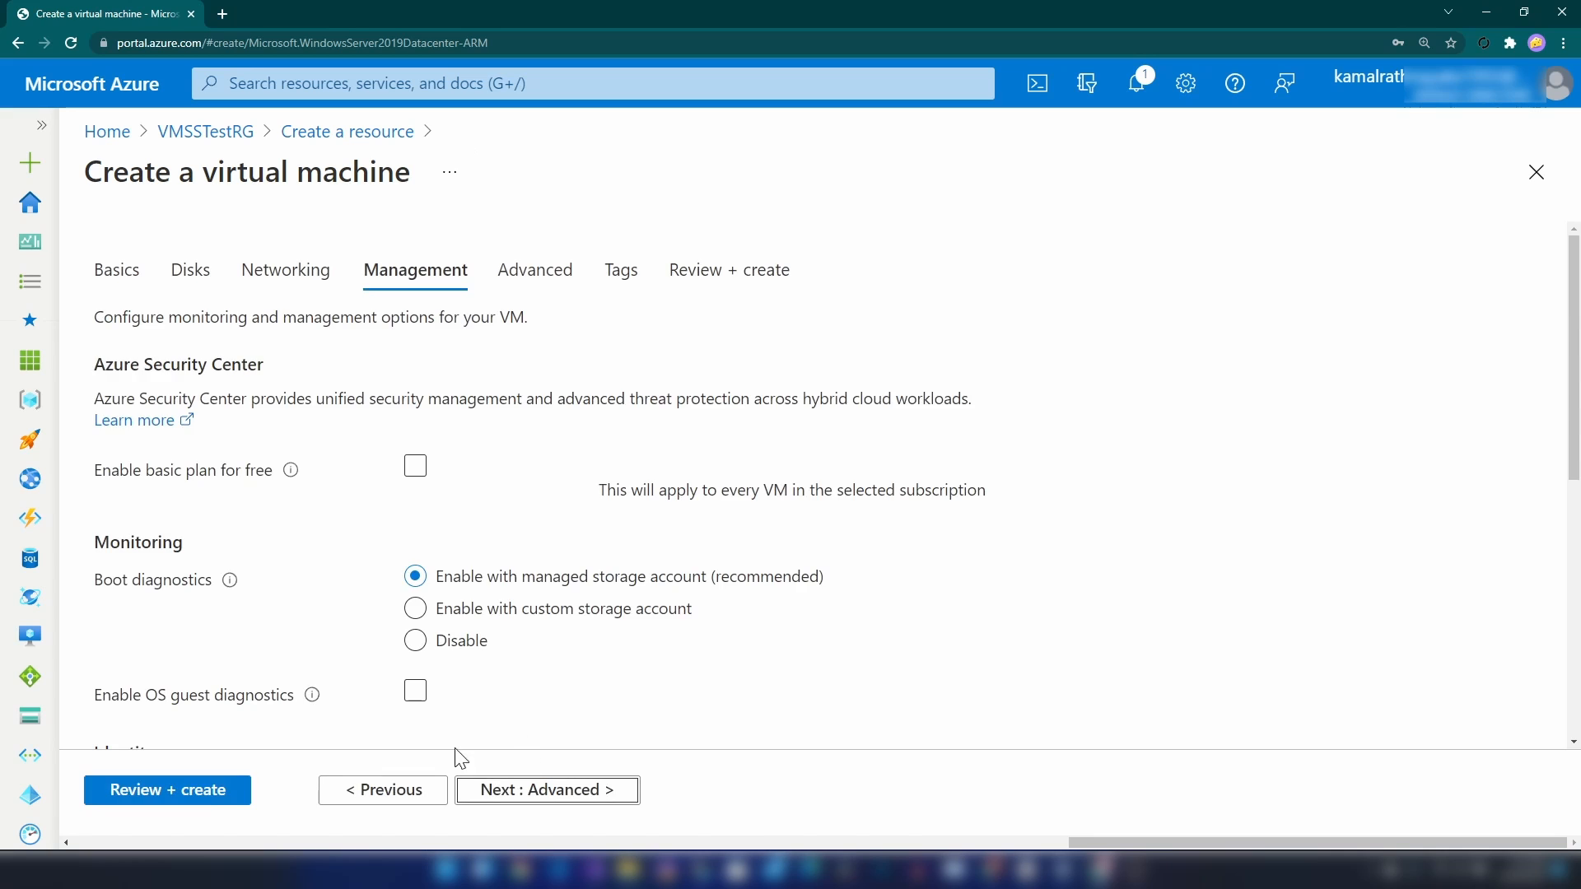
pyautogui.click(216, 792)
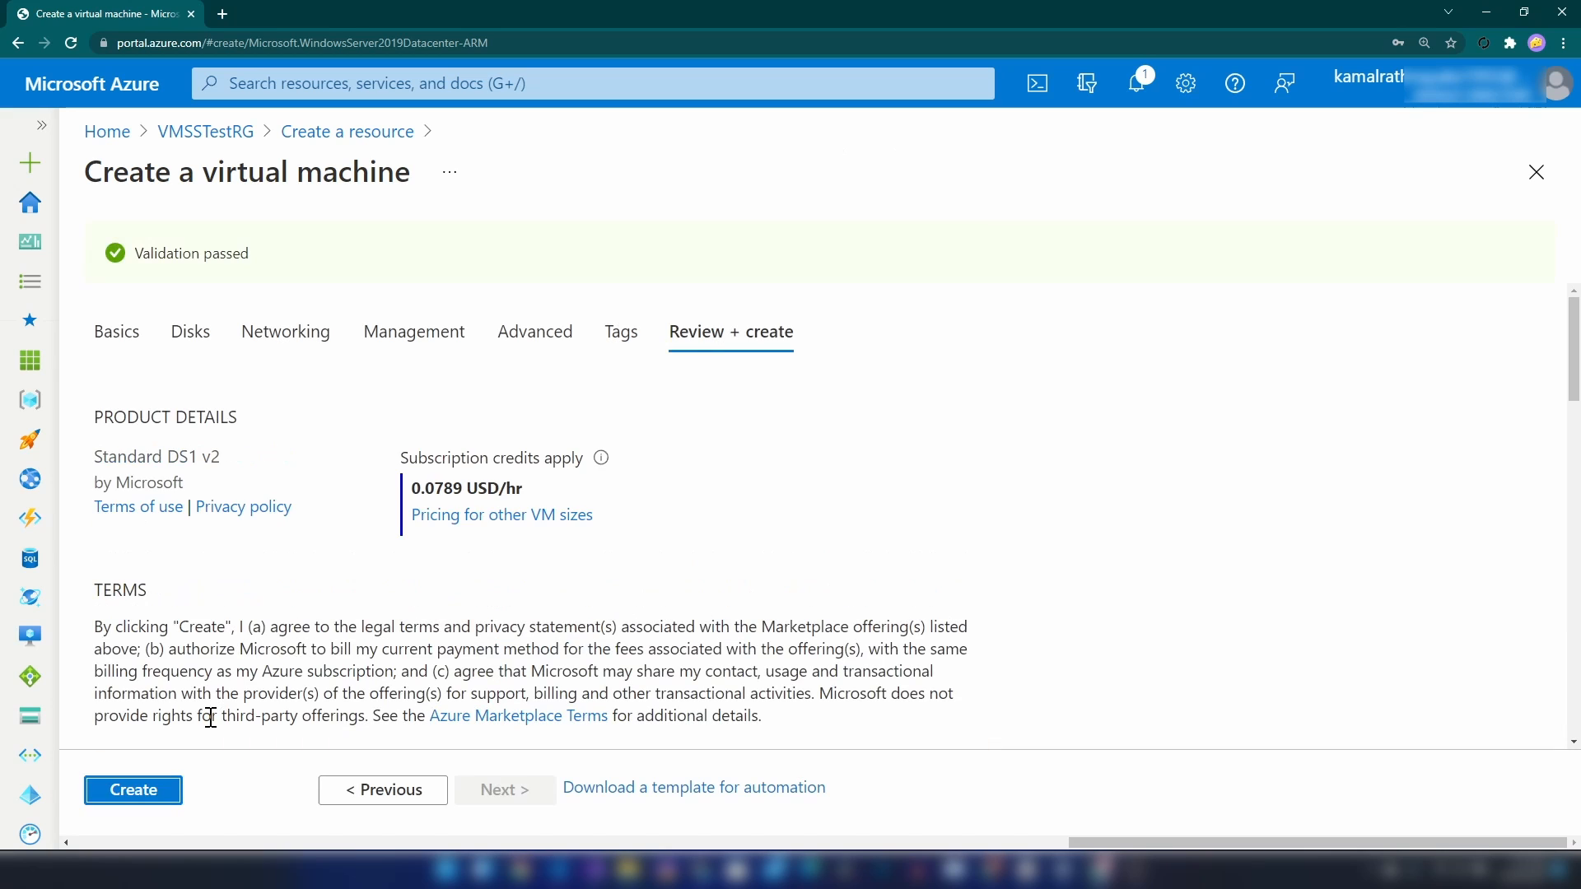
pyautogui.click(154, 788)
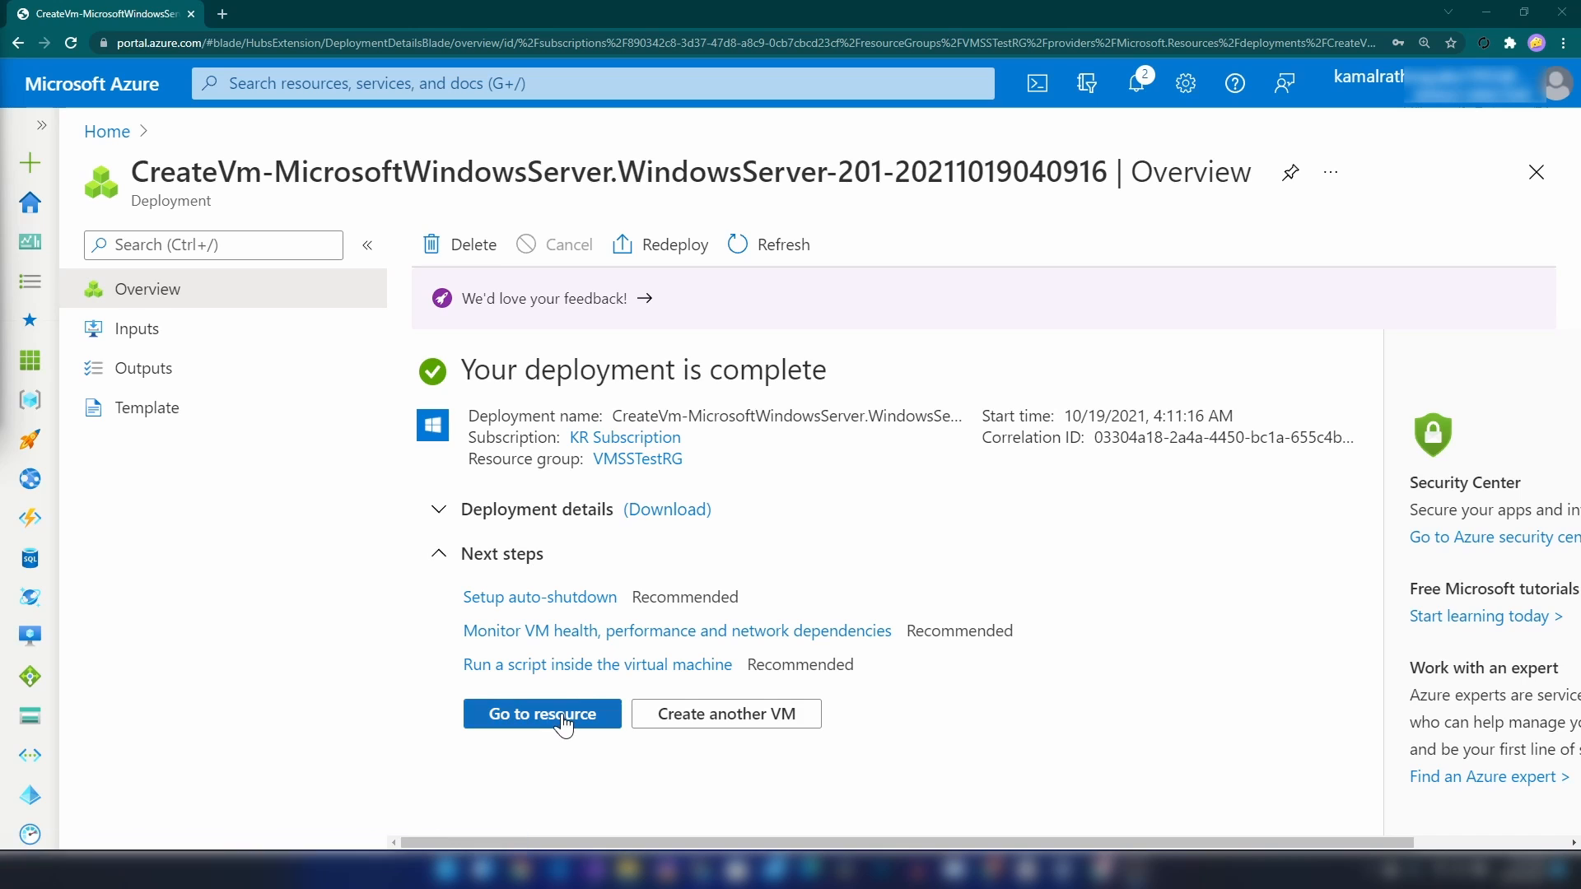
# Copy the public IP address from the deployed WebServer's overview and connect to it with Remote Desktop Connection
pyautogui.click(564, 718)
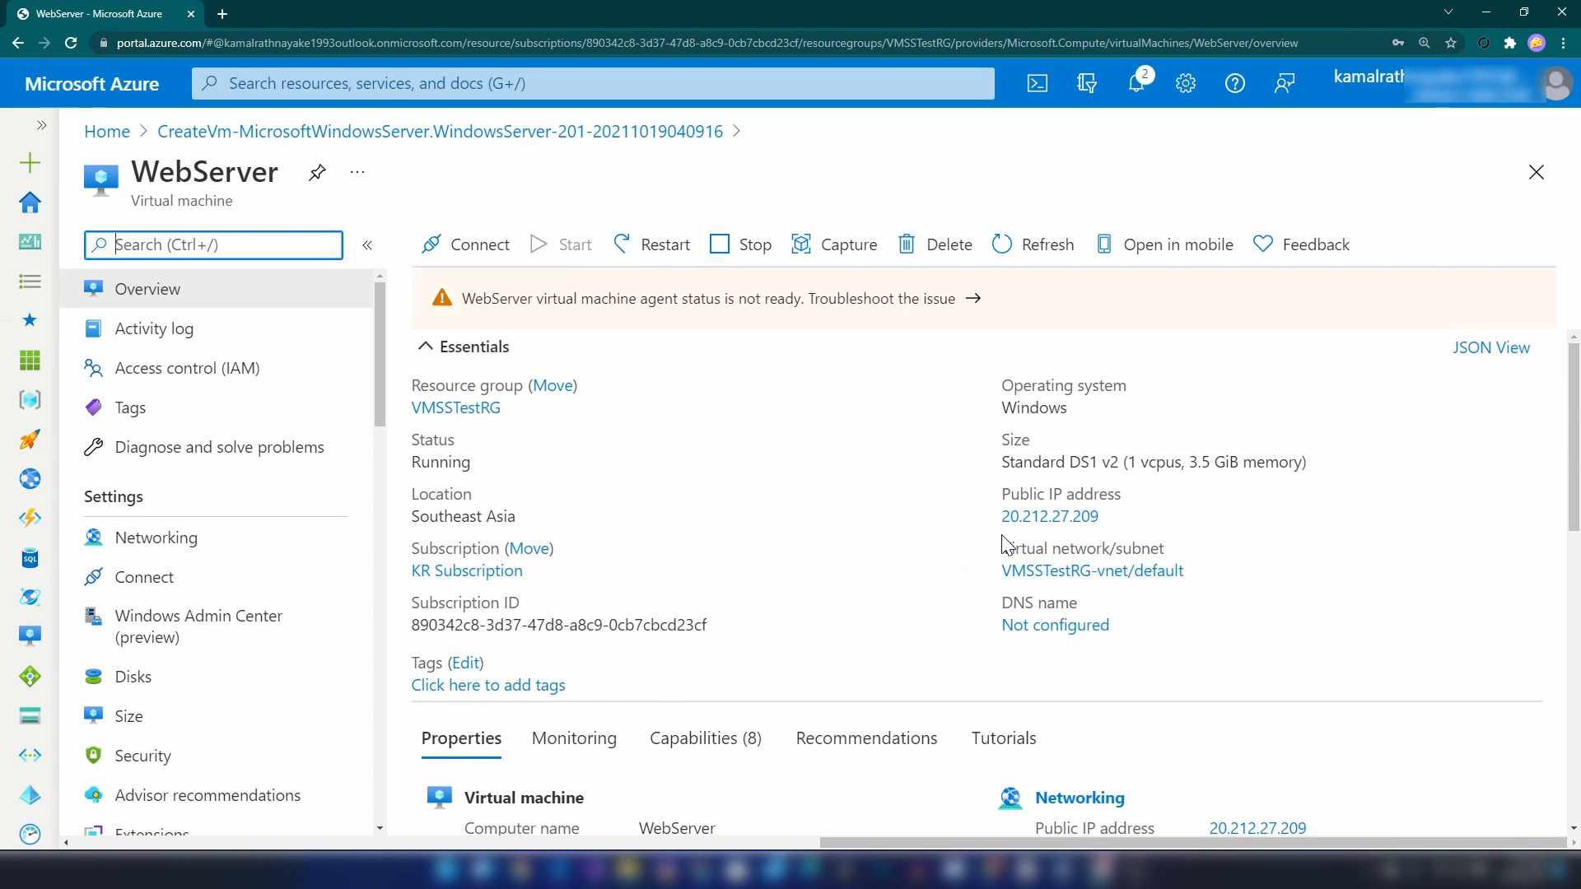
pyautogui.click(1113, 517)
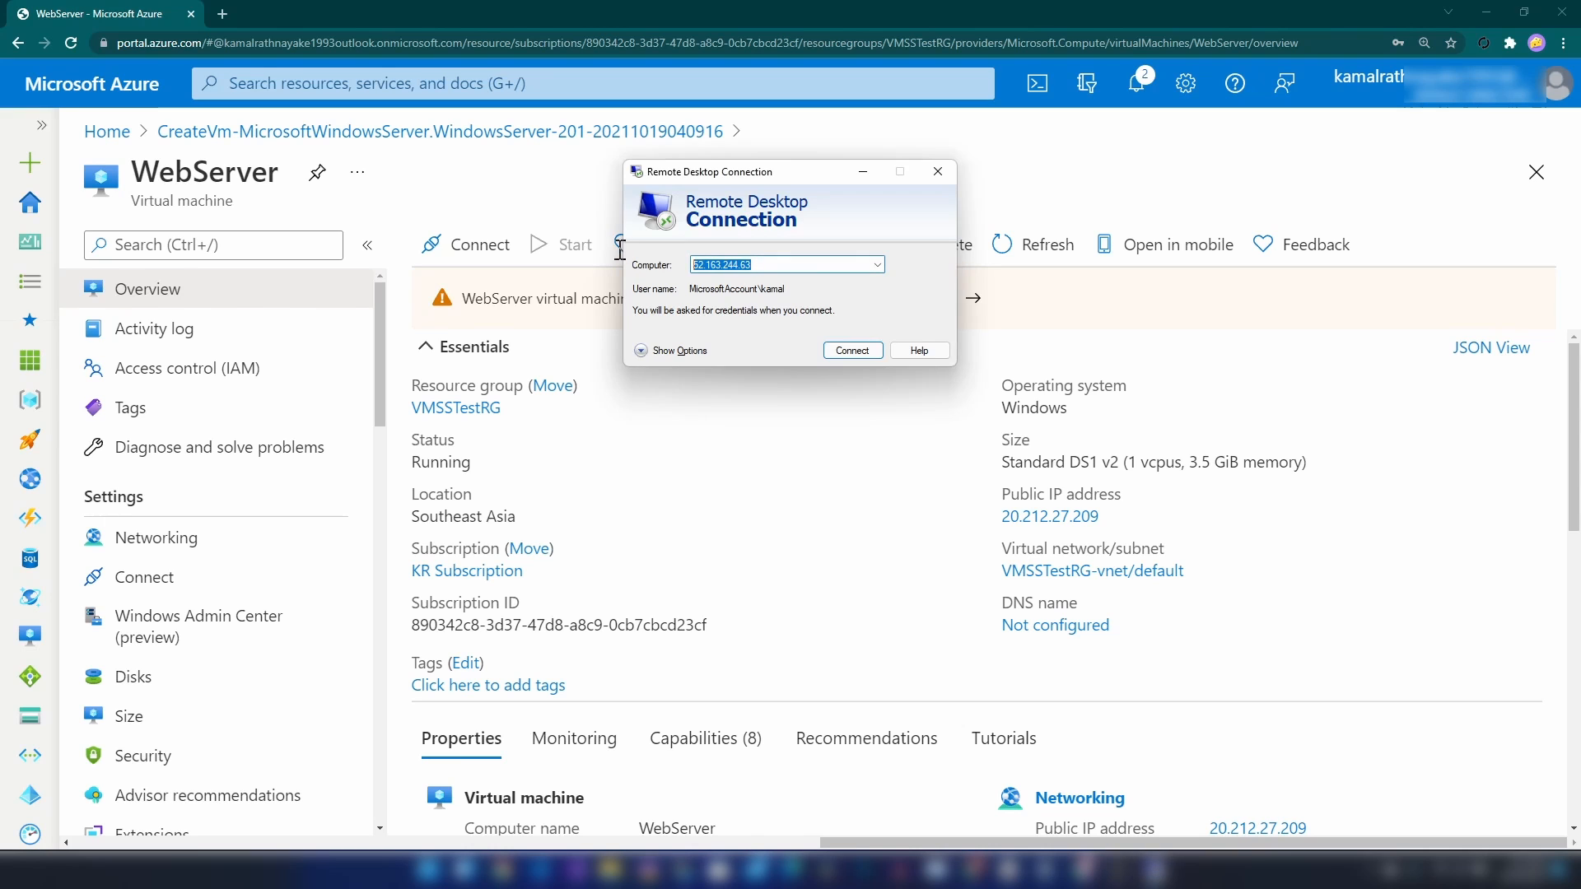
pyautogui.hotkey('ctrl', 'v')
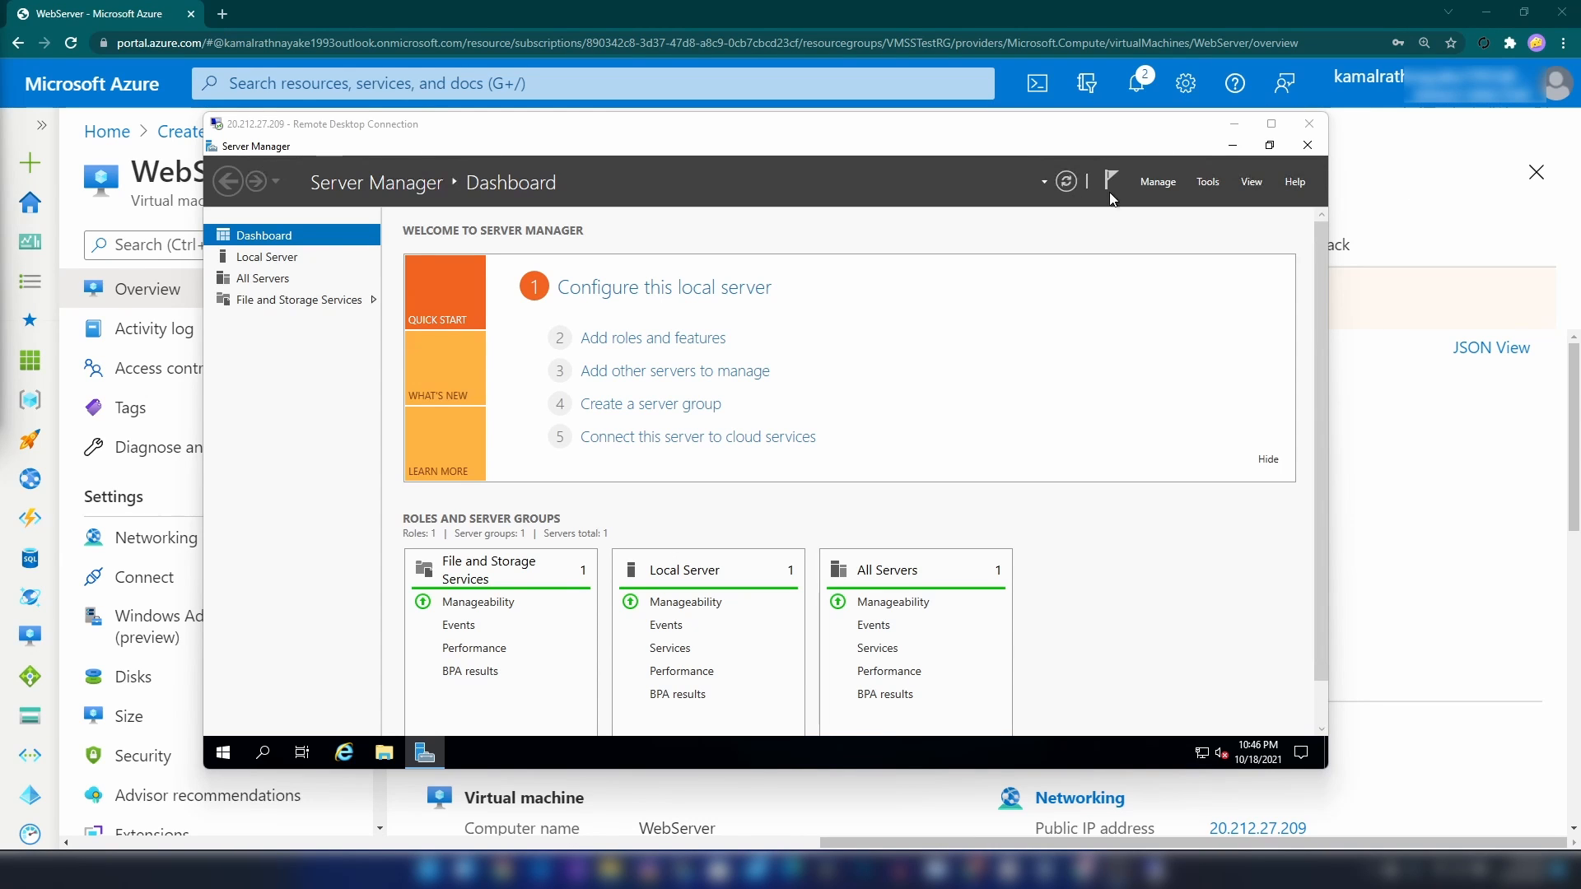
# Start adding roles and features to WebServer and select the Web Server (IIS) role with its required management tools
pyautogui.click(1158, 183)
pyautogui.click(1170, 202)
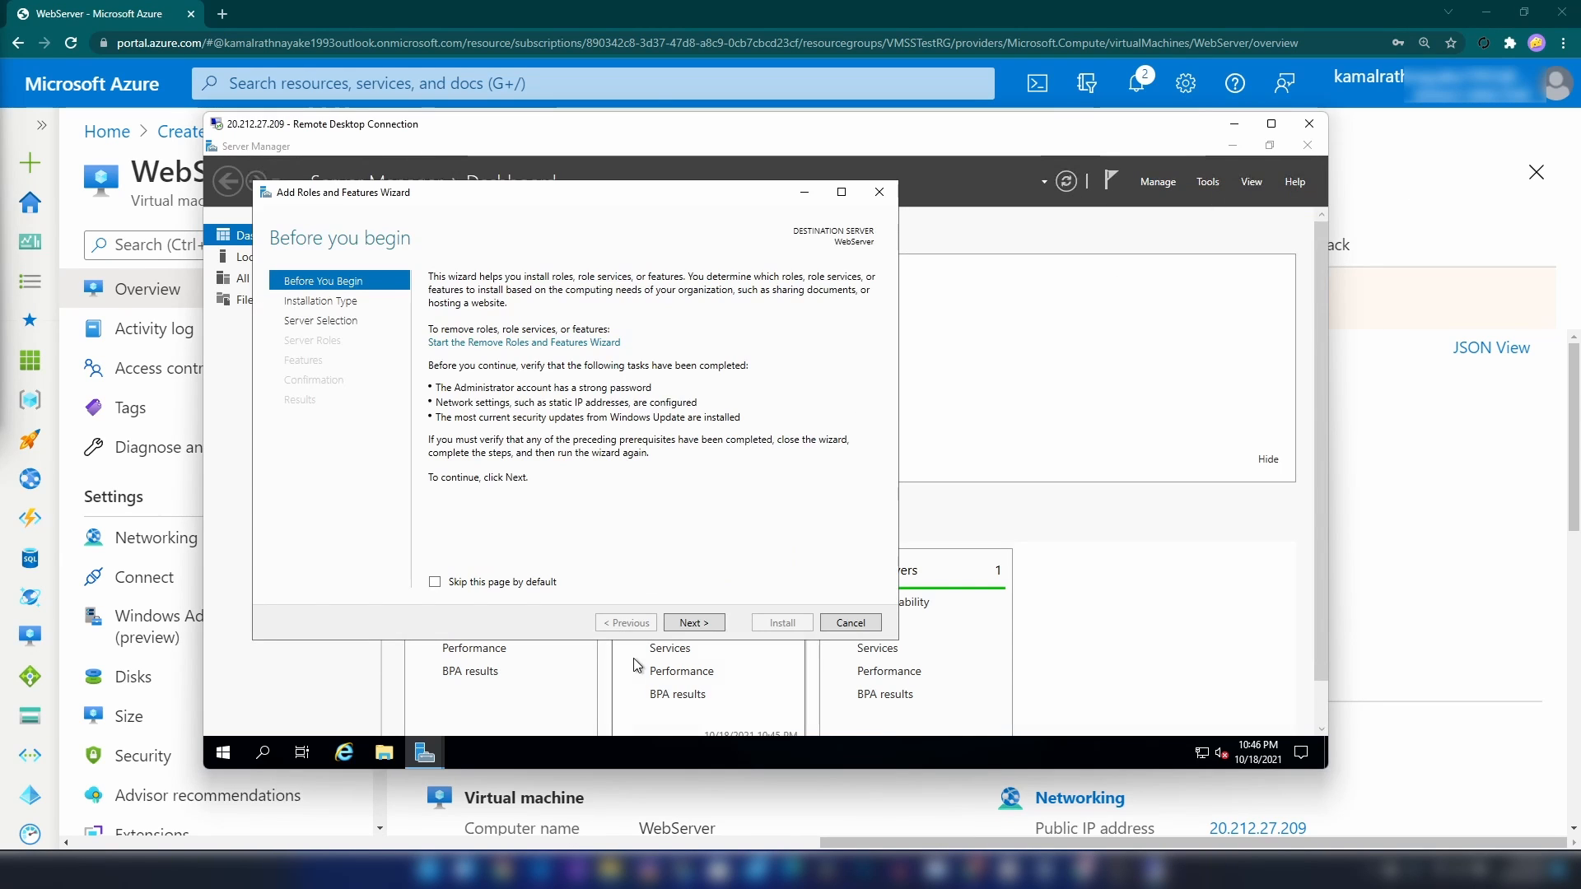
pyautogui.click(695, 623)
pyautogui.click(696, 622)
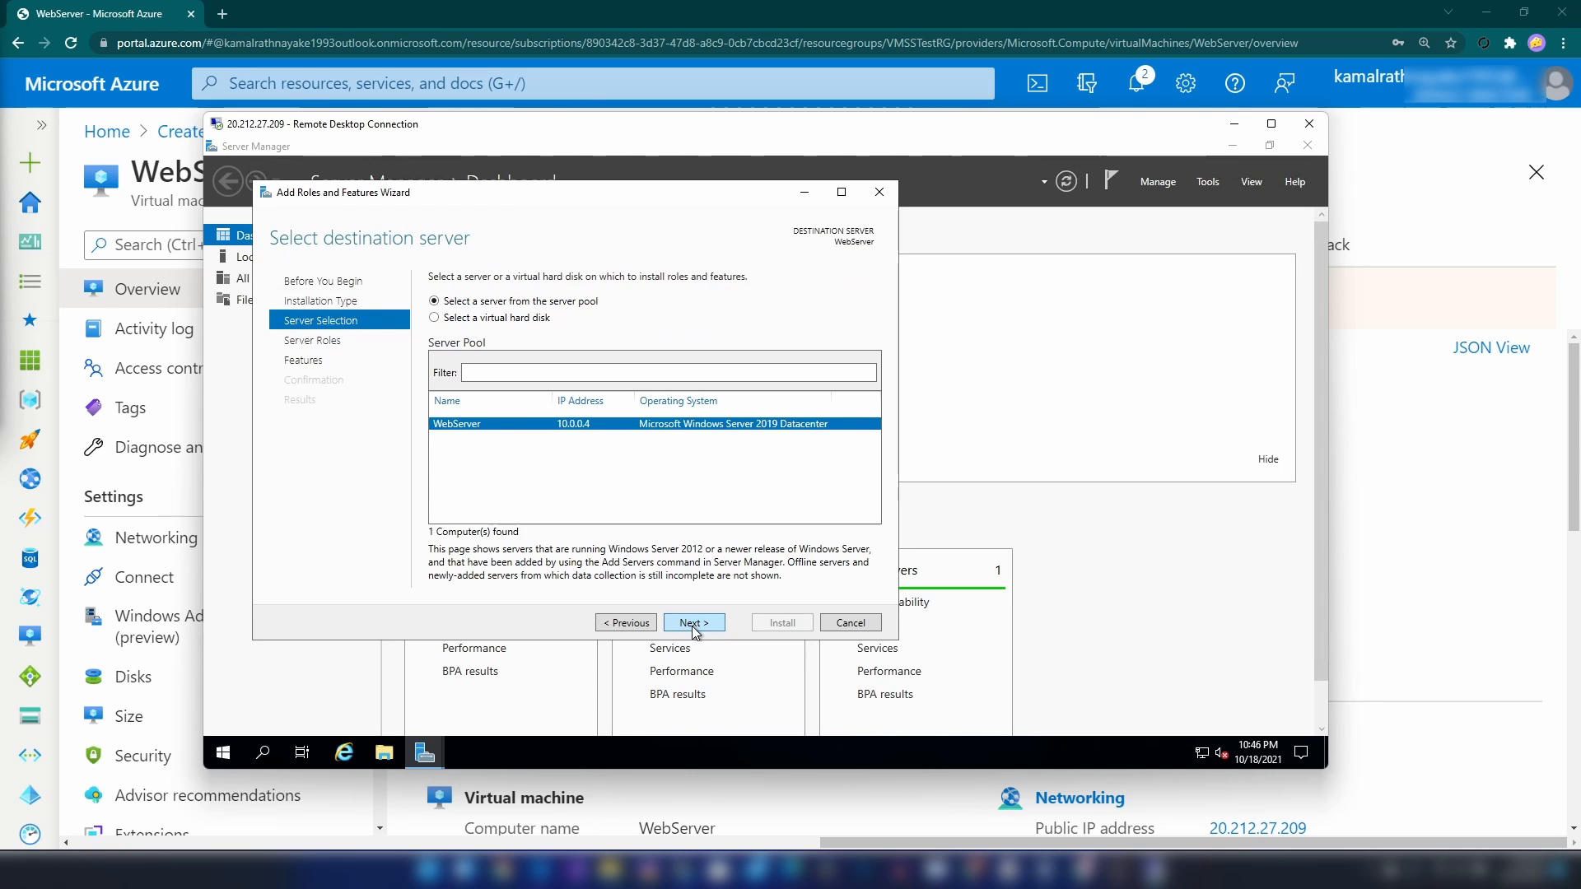
pyautogui.click(696, 622)
pyautogui.click(442, 564)
pyautogui.click(632, 549)
# Keep the default features and role services, install the Web Server (IIS) role, and close the wizard once installation finishes
pyautogui.click(696, 622)
pyautogui.click(696, 622)
pyautogui.click(696, 623)
pyautogui.click(695, 623)
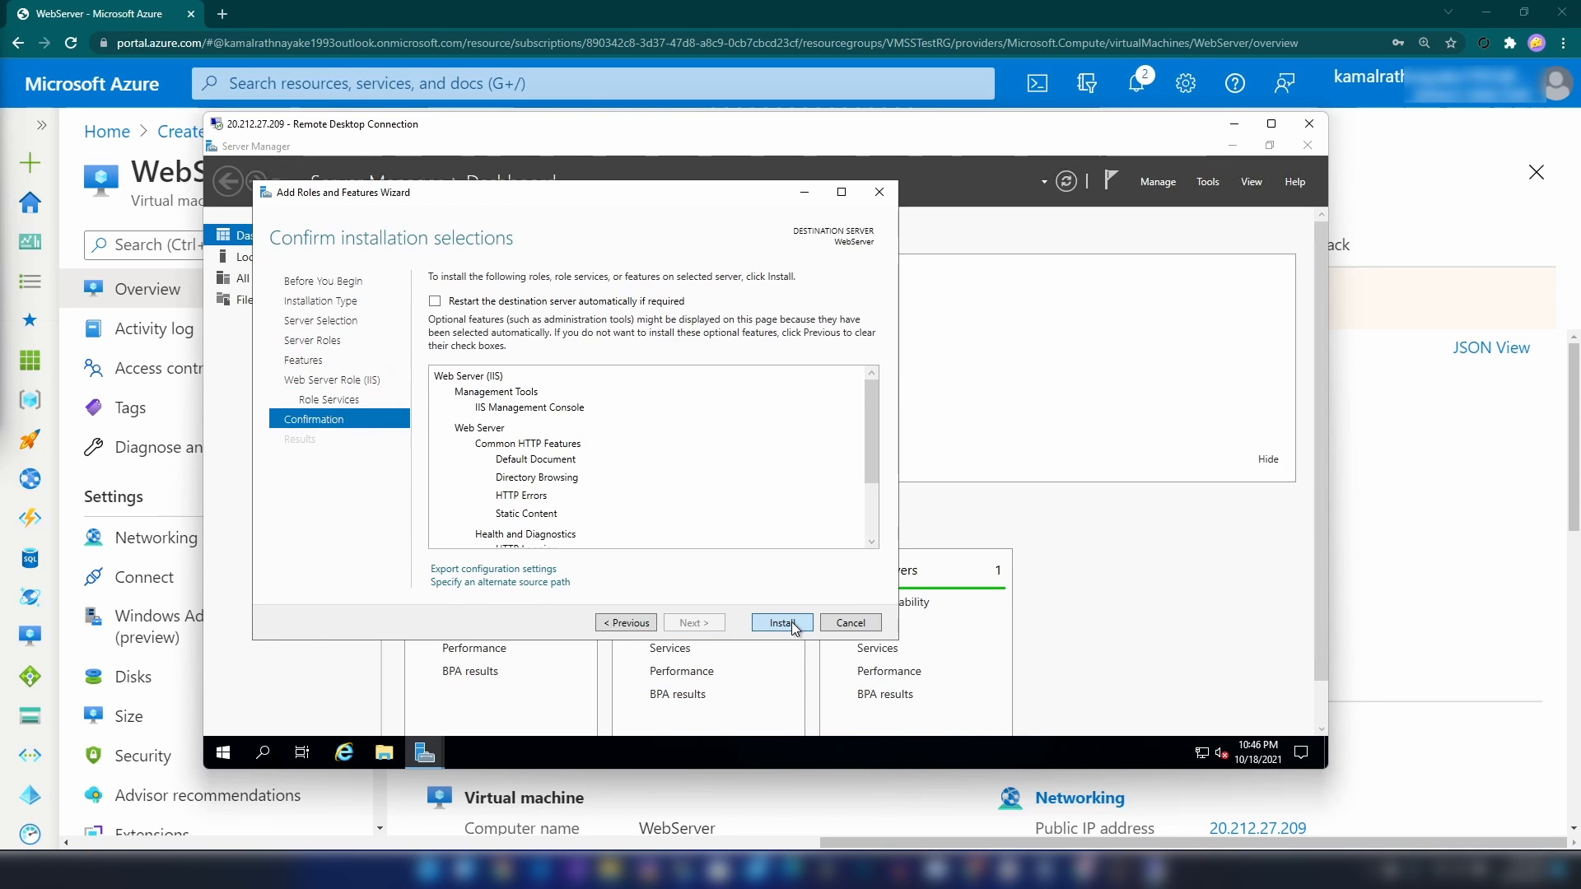
pyautogui.click(782, 622)
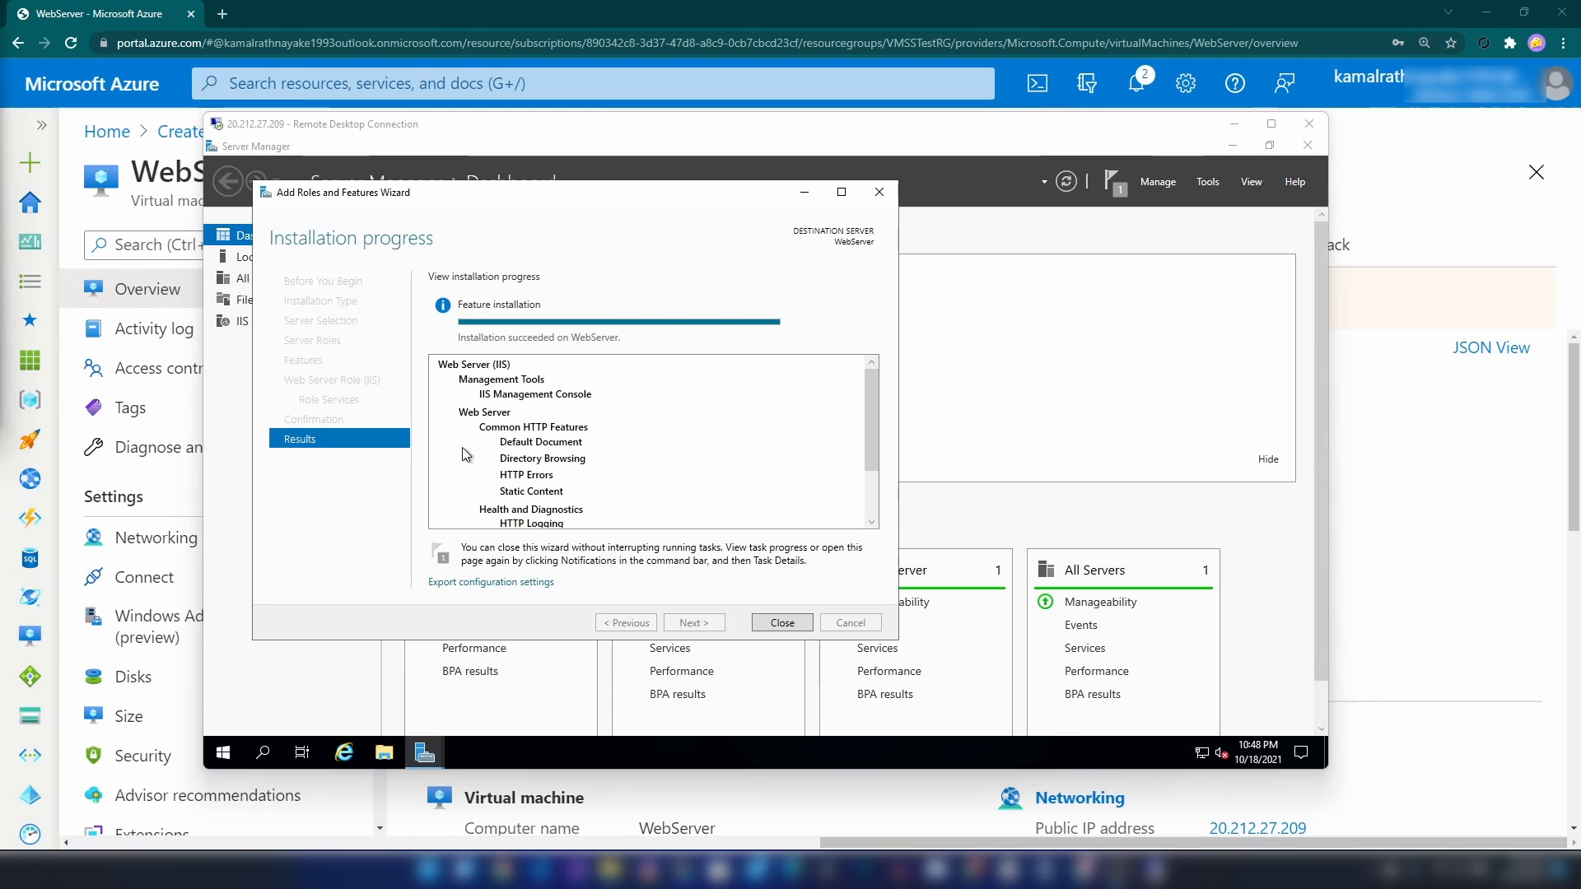
pyautogui.click(782, 623)
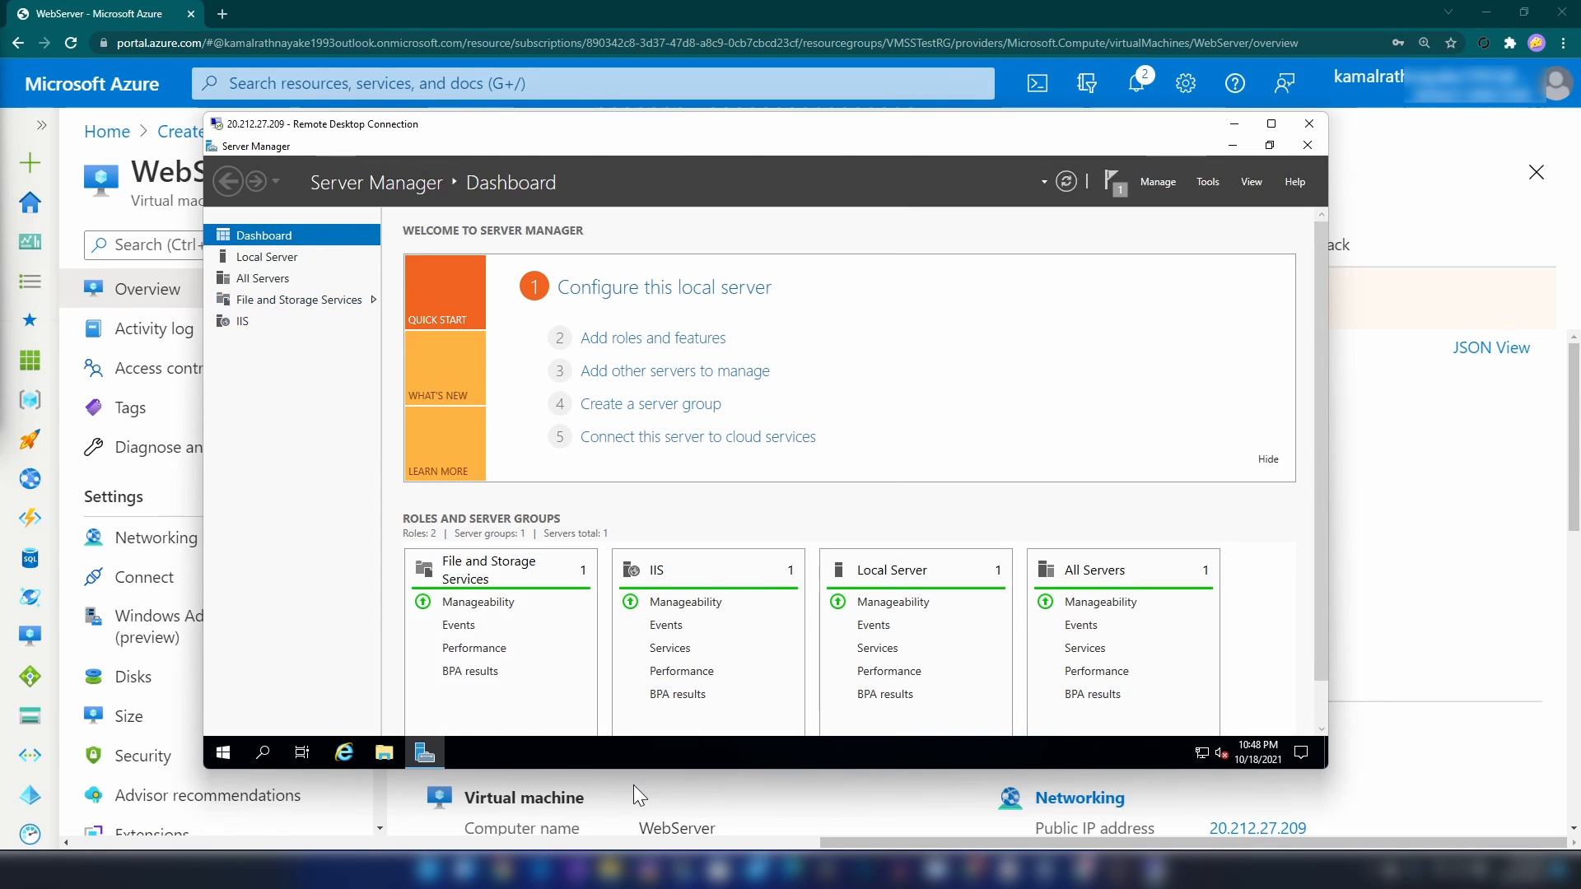
# Switch to Visual Studio and examine the HomeController code and the target framework in the MachineName project file
pyautogui.click(580, 871)
pyautogui.moveTo(529, 349); pyautogui.dragTo(503, 659)
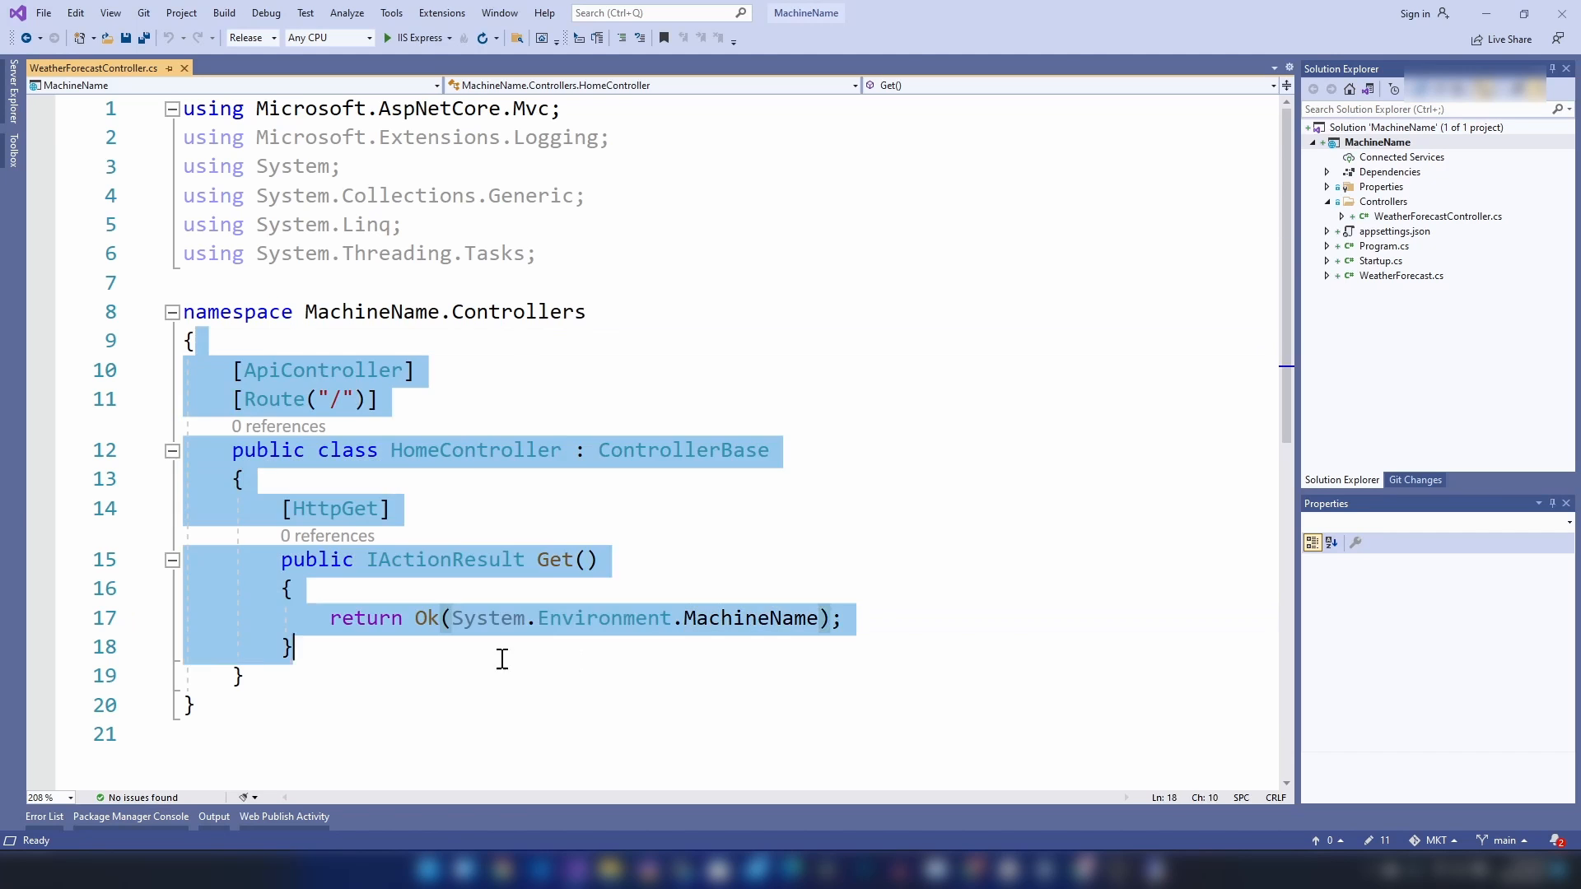
pyautogui.click(503, 755)
pyautogui.doubleClick(1379, 141)
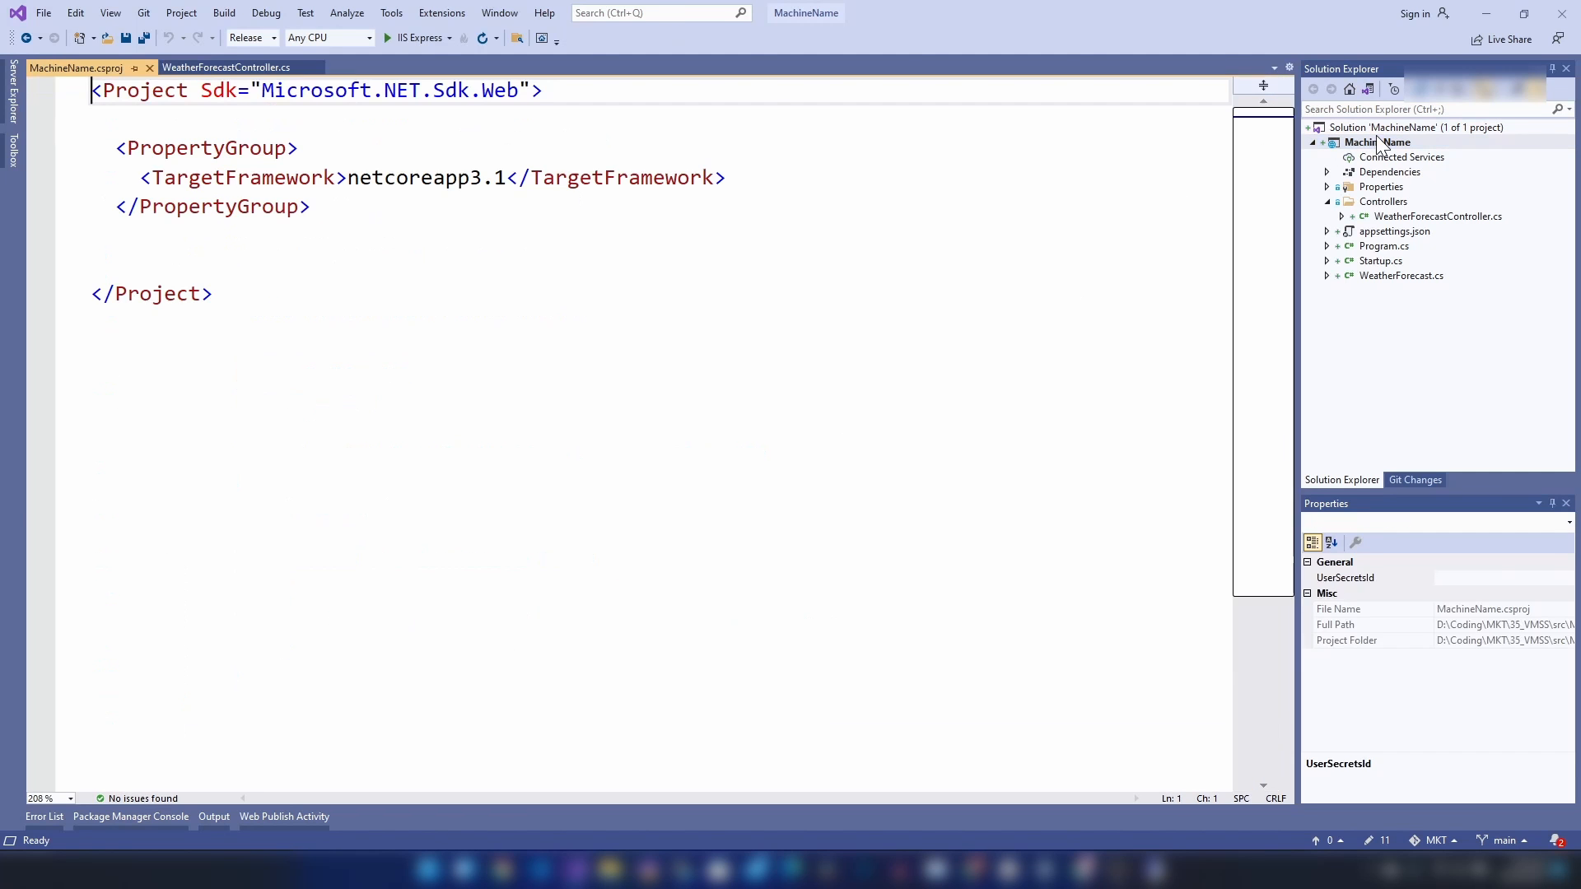
pyautogui.click(456, 282)
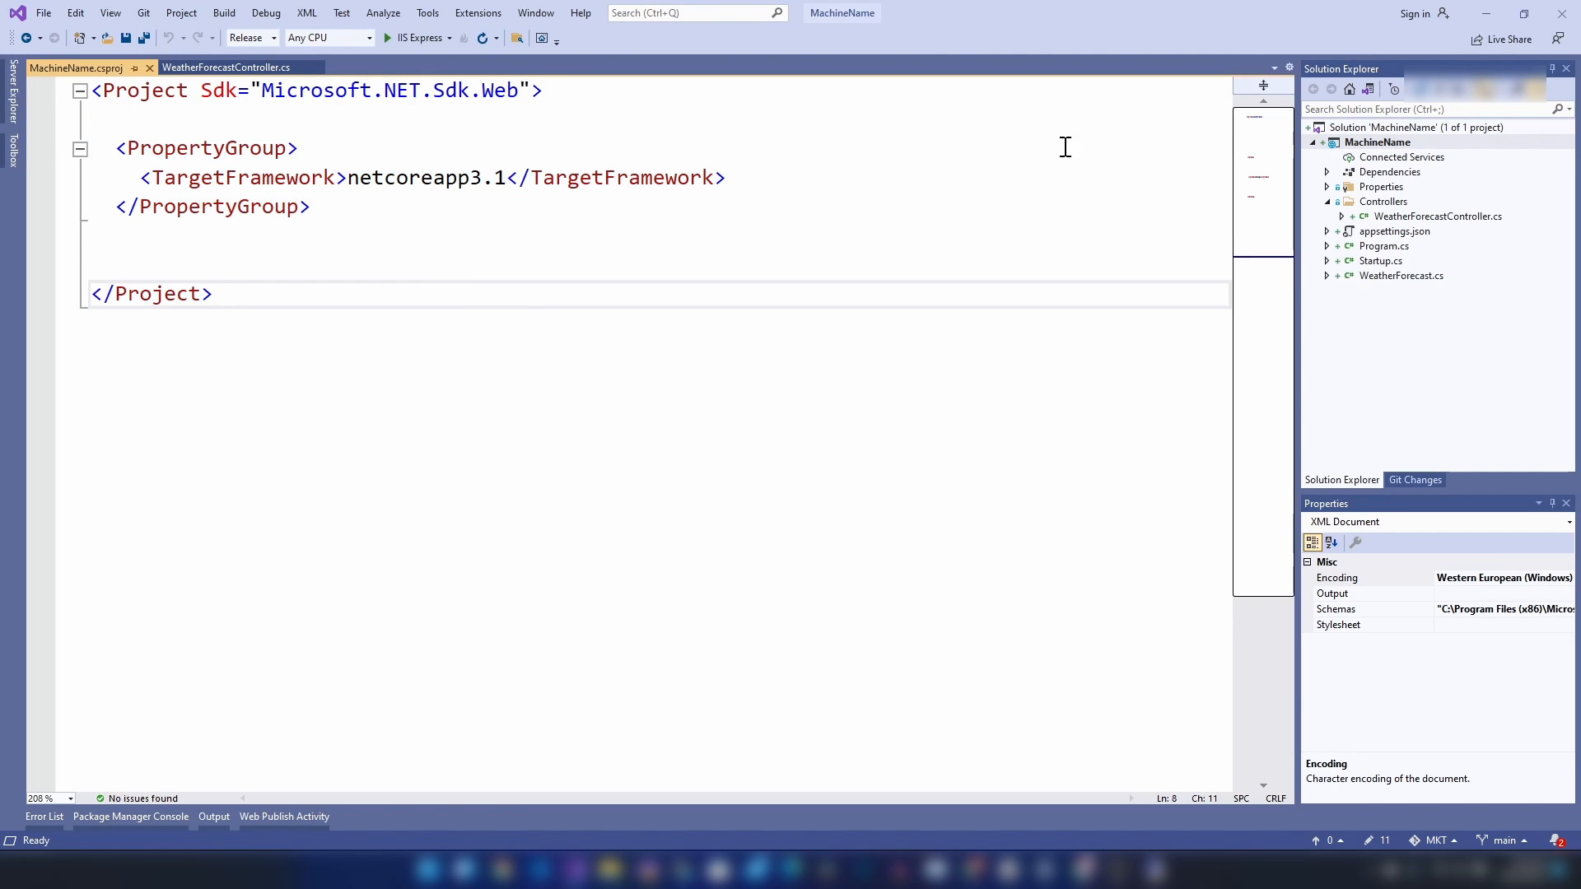
pyautogui.click(1487, 13)
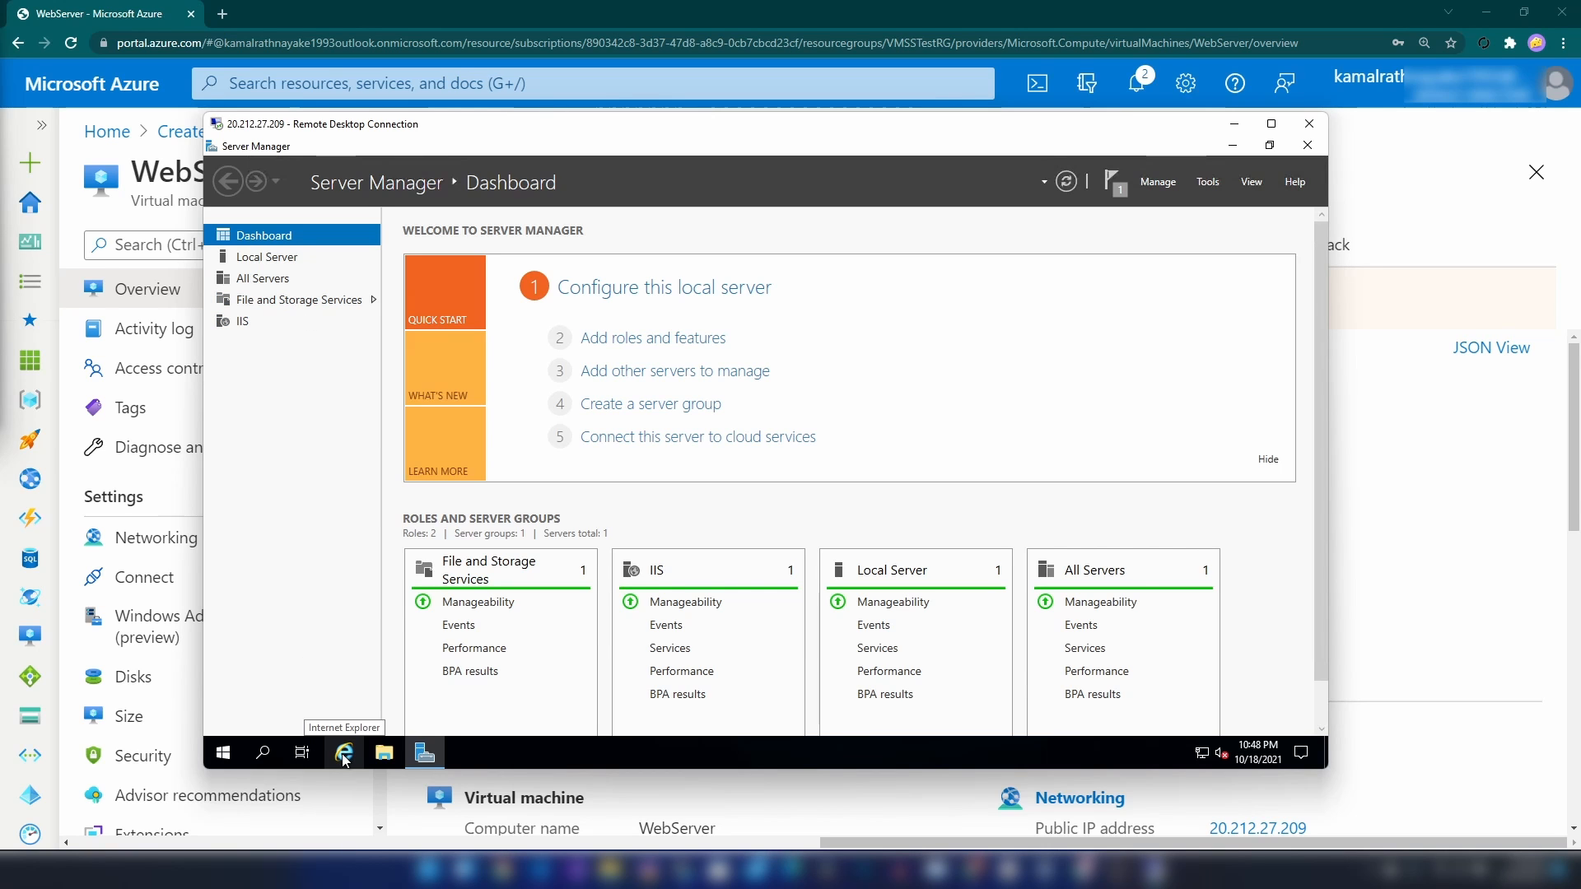
# Turn off Internet Explorer Enhanced Security Configuration for administrators on the local server
pyautogui.click(265, 258)
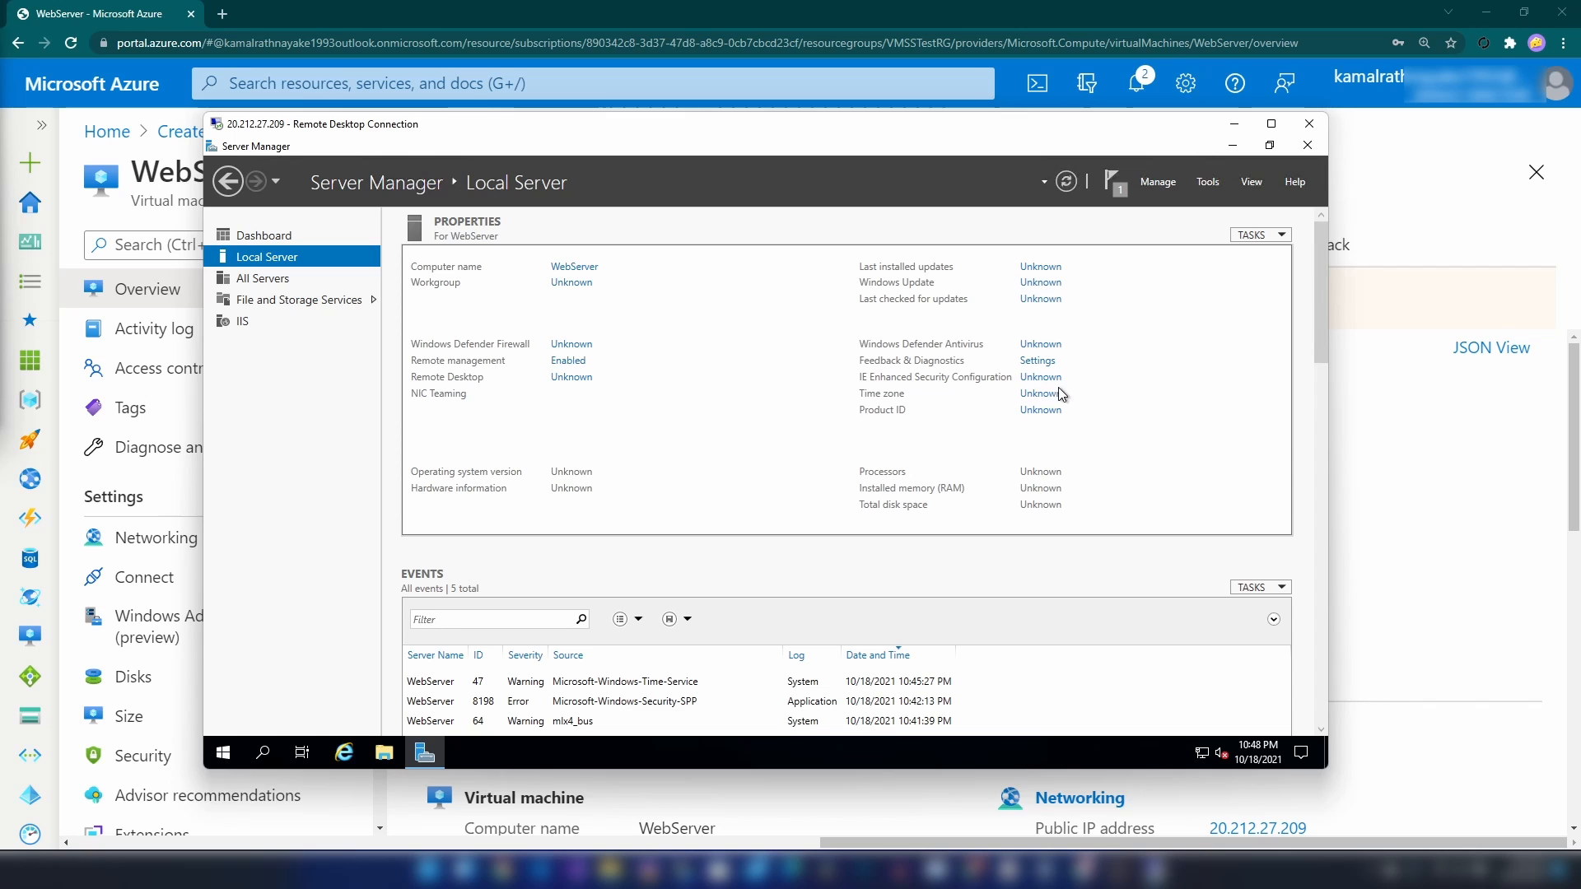
pyautogui.click(1042, 378)
pyautogui.click(663, 422)
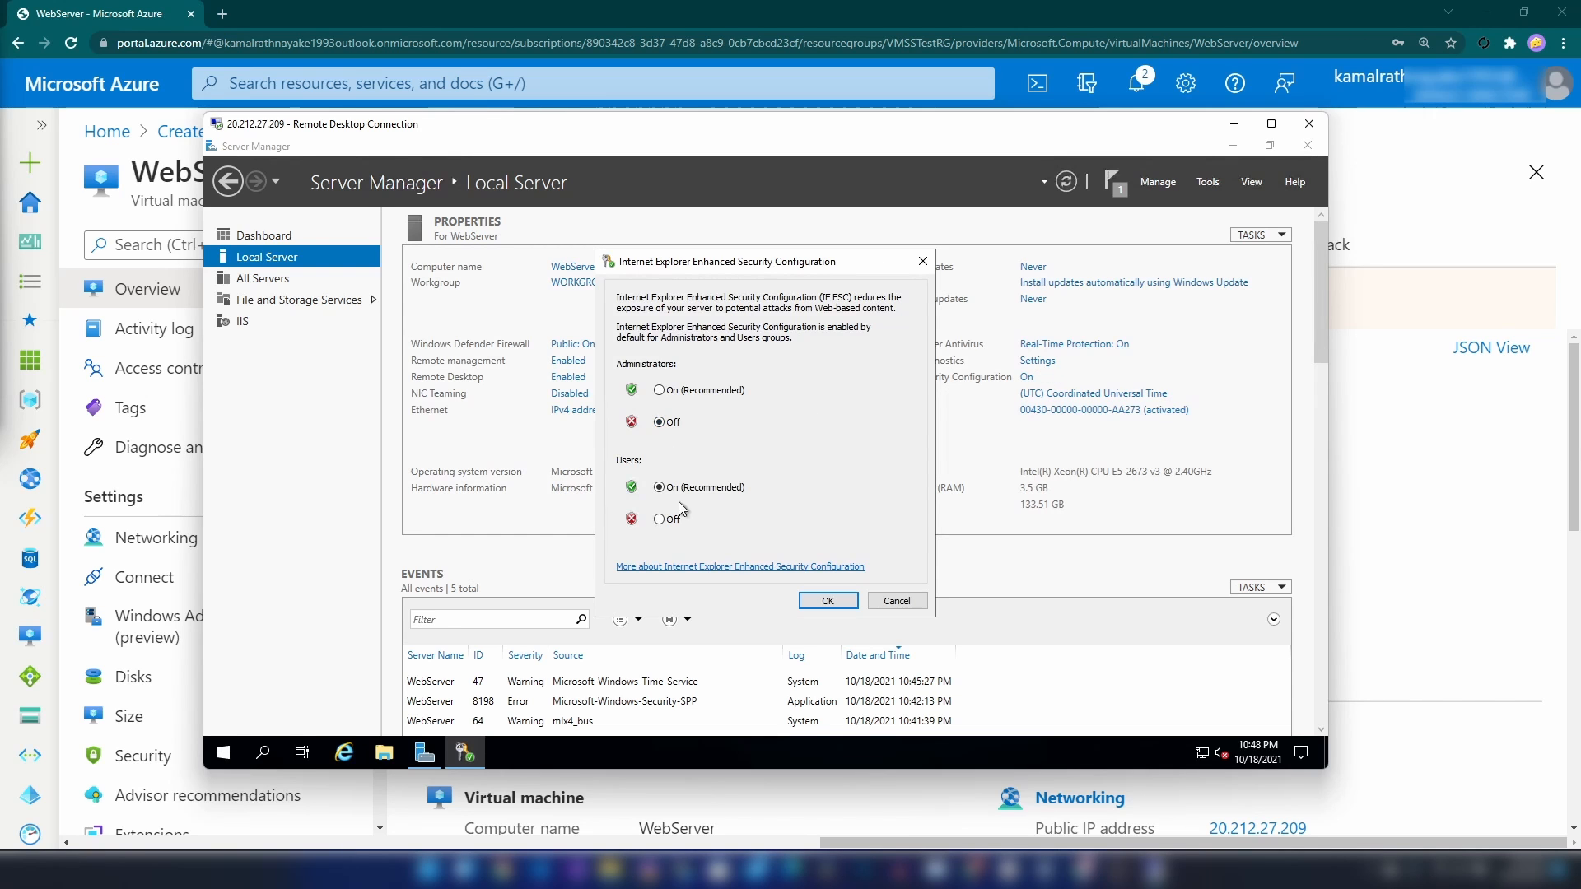
pyautogui.click(831, 603)
# Search Google in the server's Internet Explorer for ".net core 3.1 hosting bundle" and open the .NET Core 3.1 download page maximized
pyautogui.click(344, 753)
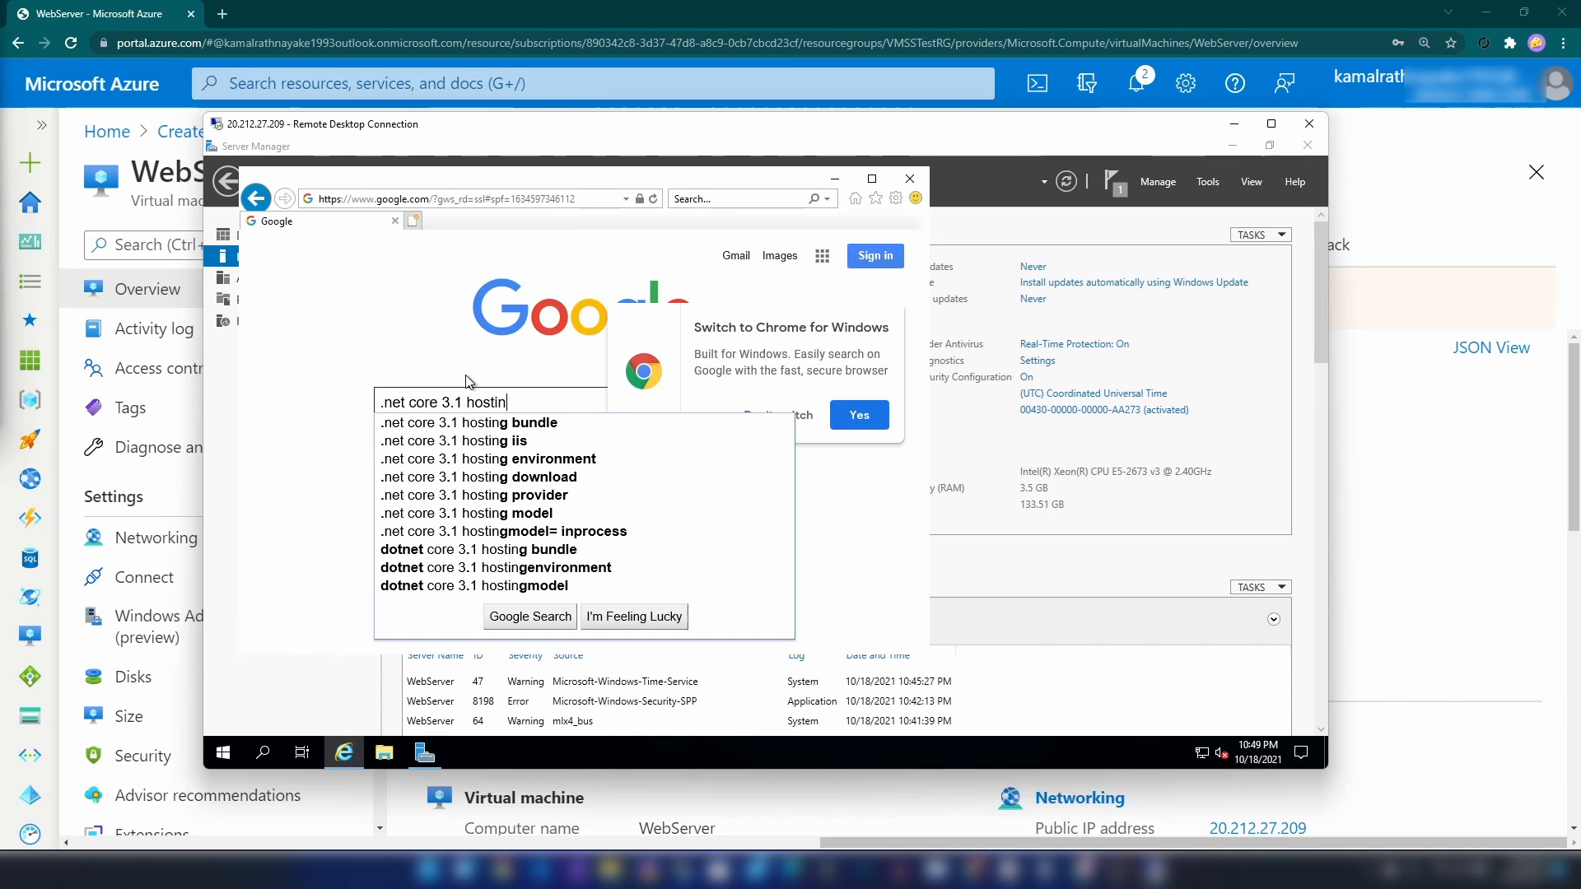
pyautogui.press('Down')
pyautogui.press('Return')
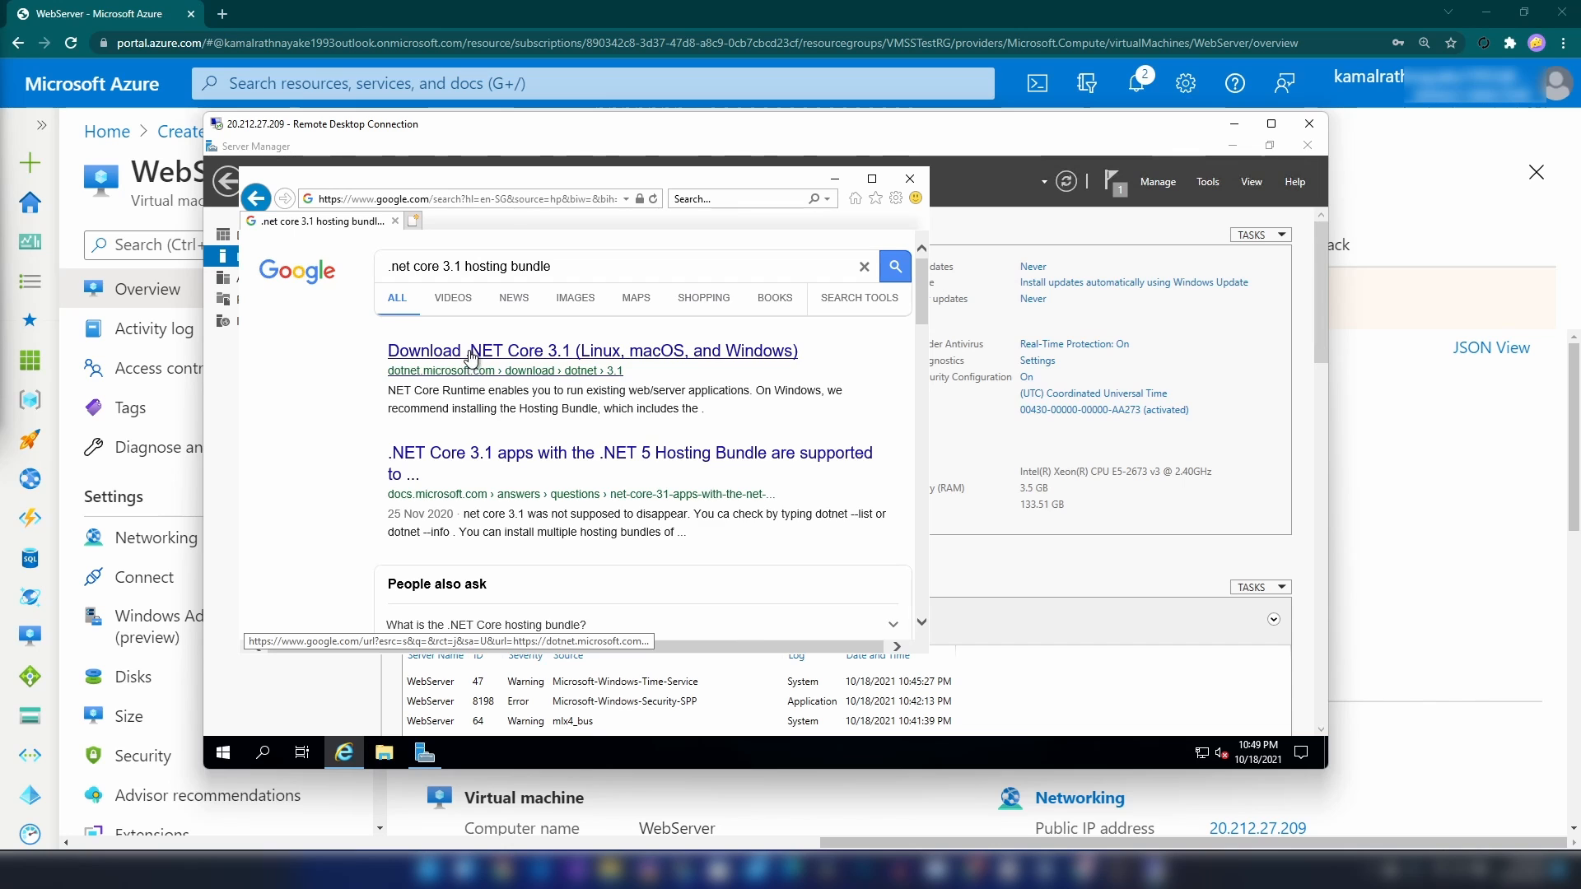
pyautogui.click(472, 357)
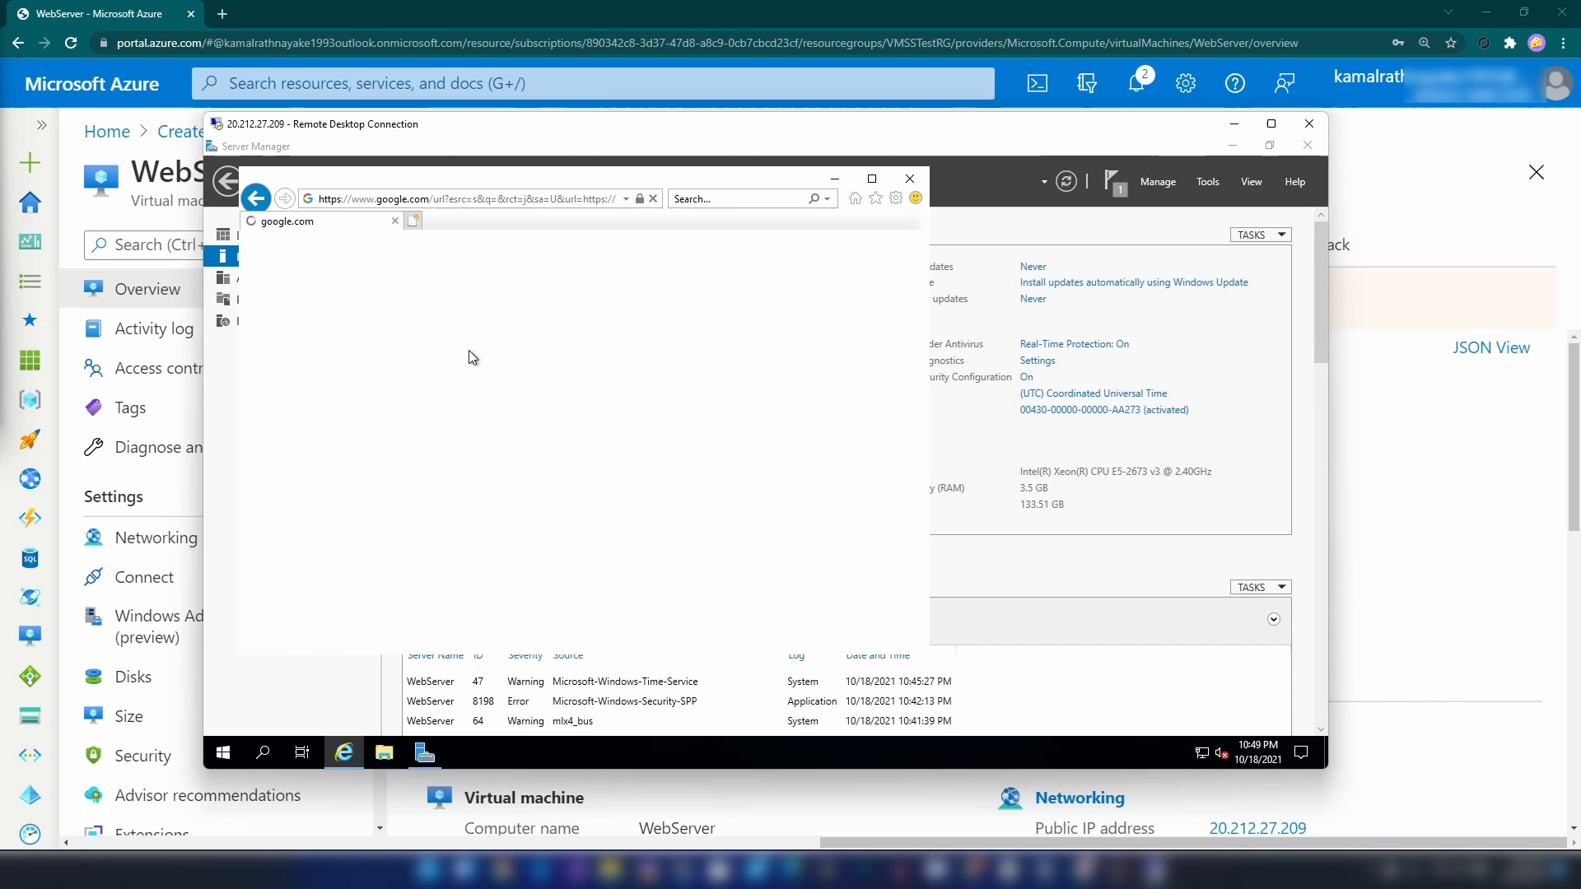
pyautogui.click(874, 181)
# Download and install the Windows Hosting Bundle for ASP.NET Core Runtime 3.1.20, and minimize the browser
pyautogui.scroll(-4, 873, 433)
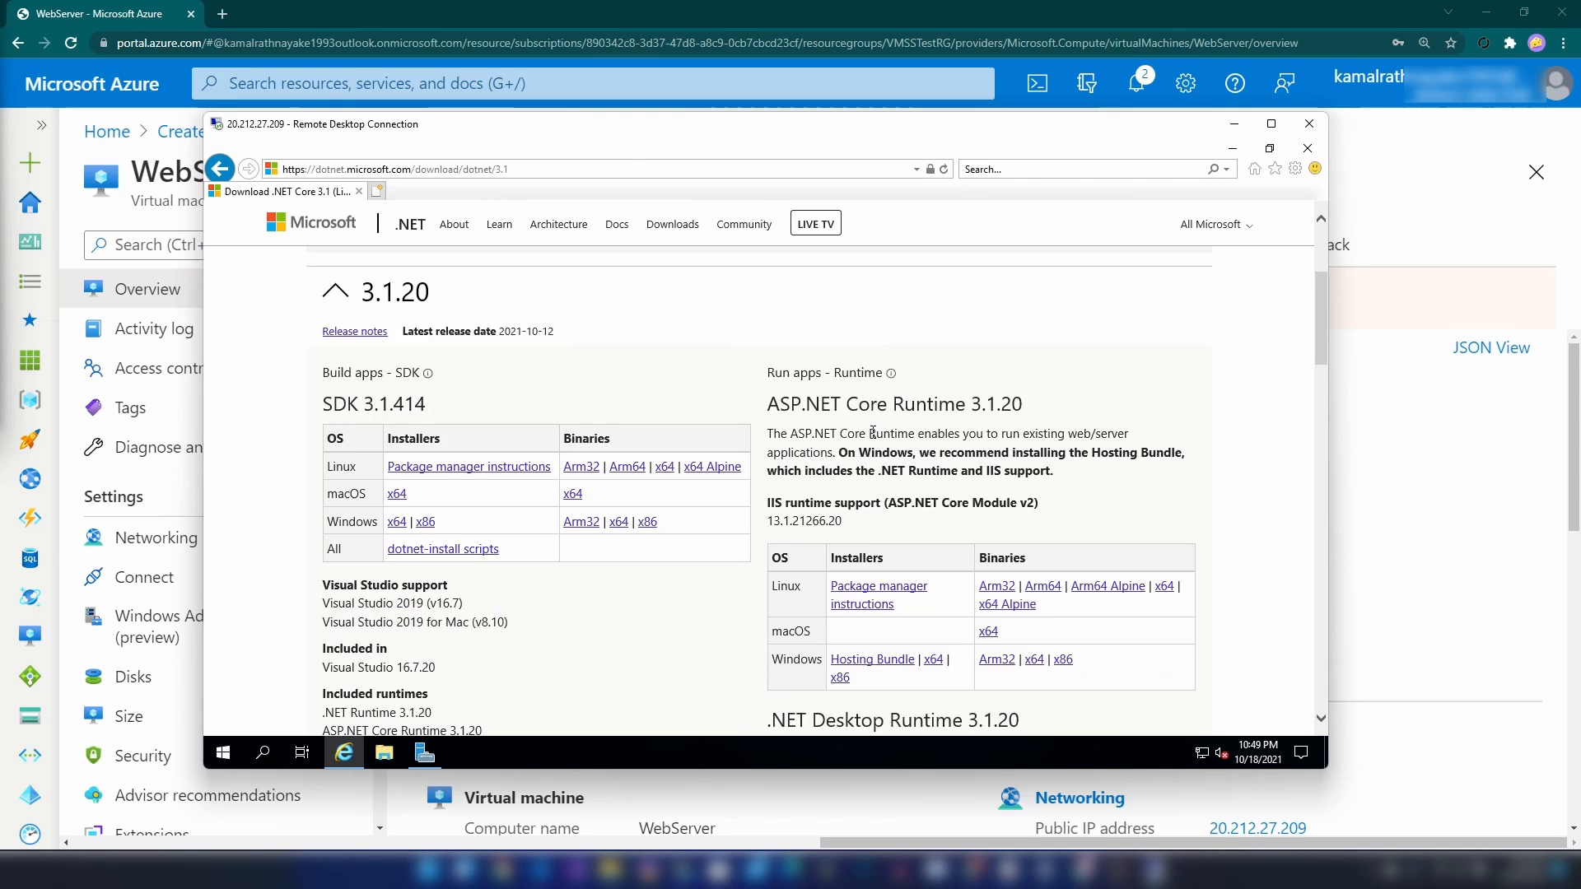
pyautogui.scroll(-2, 873, 433)
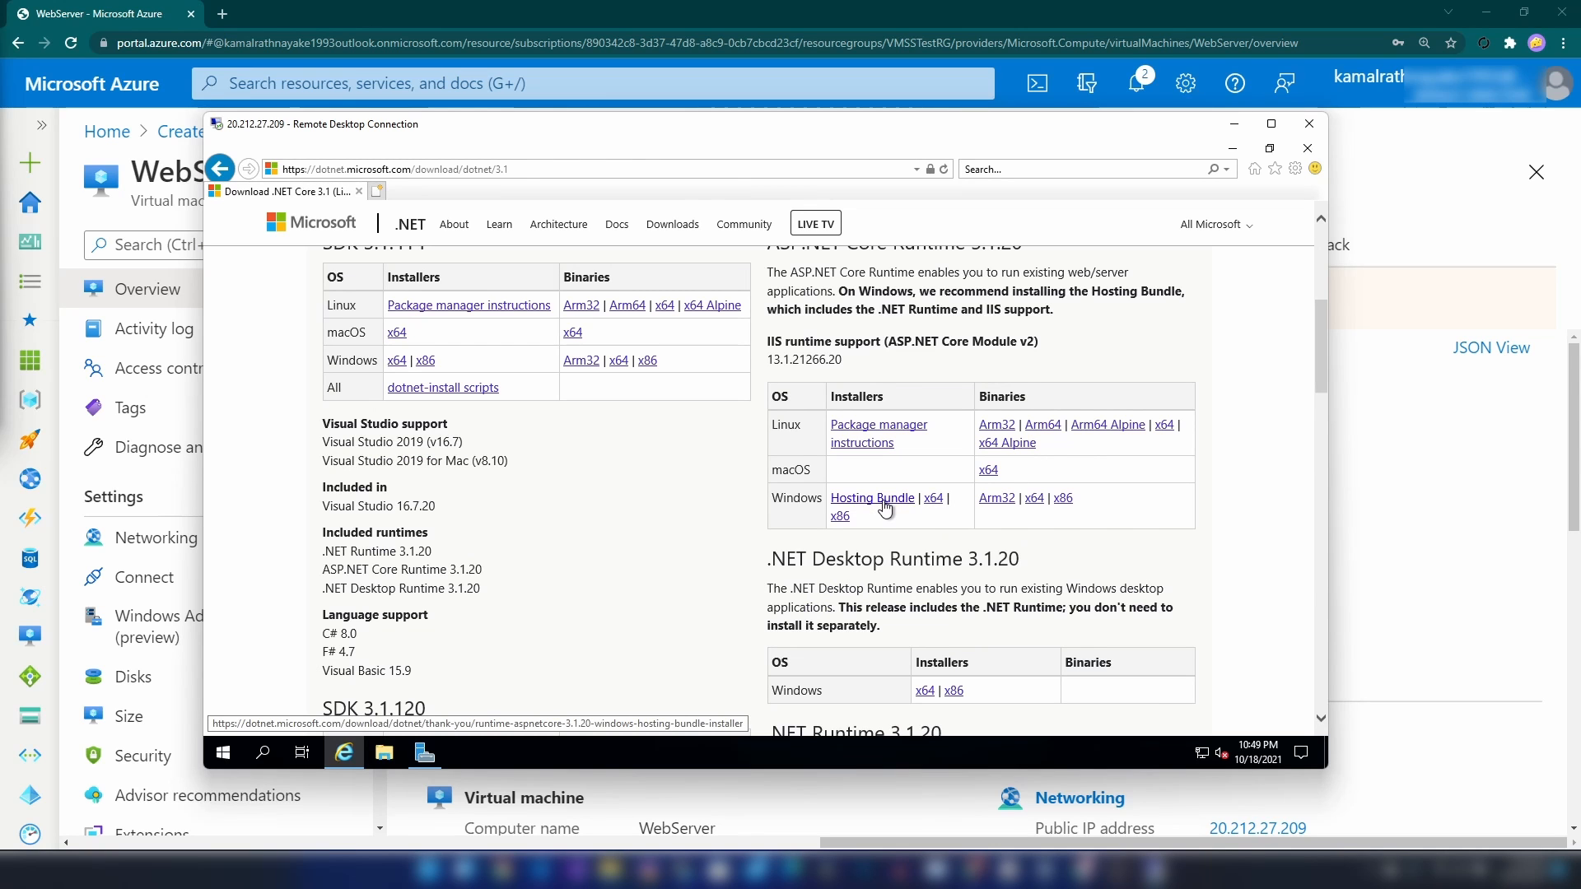
pyautogui.click(873, 498)
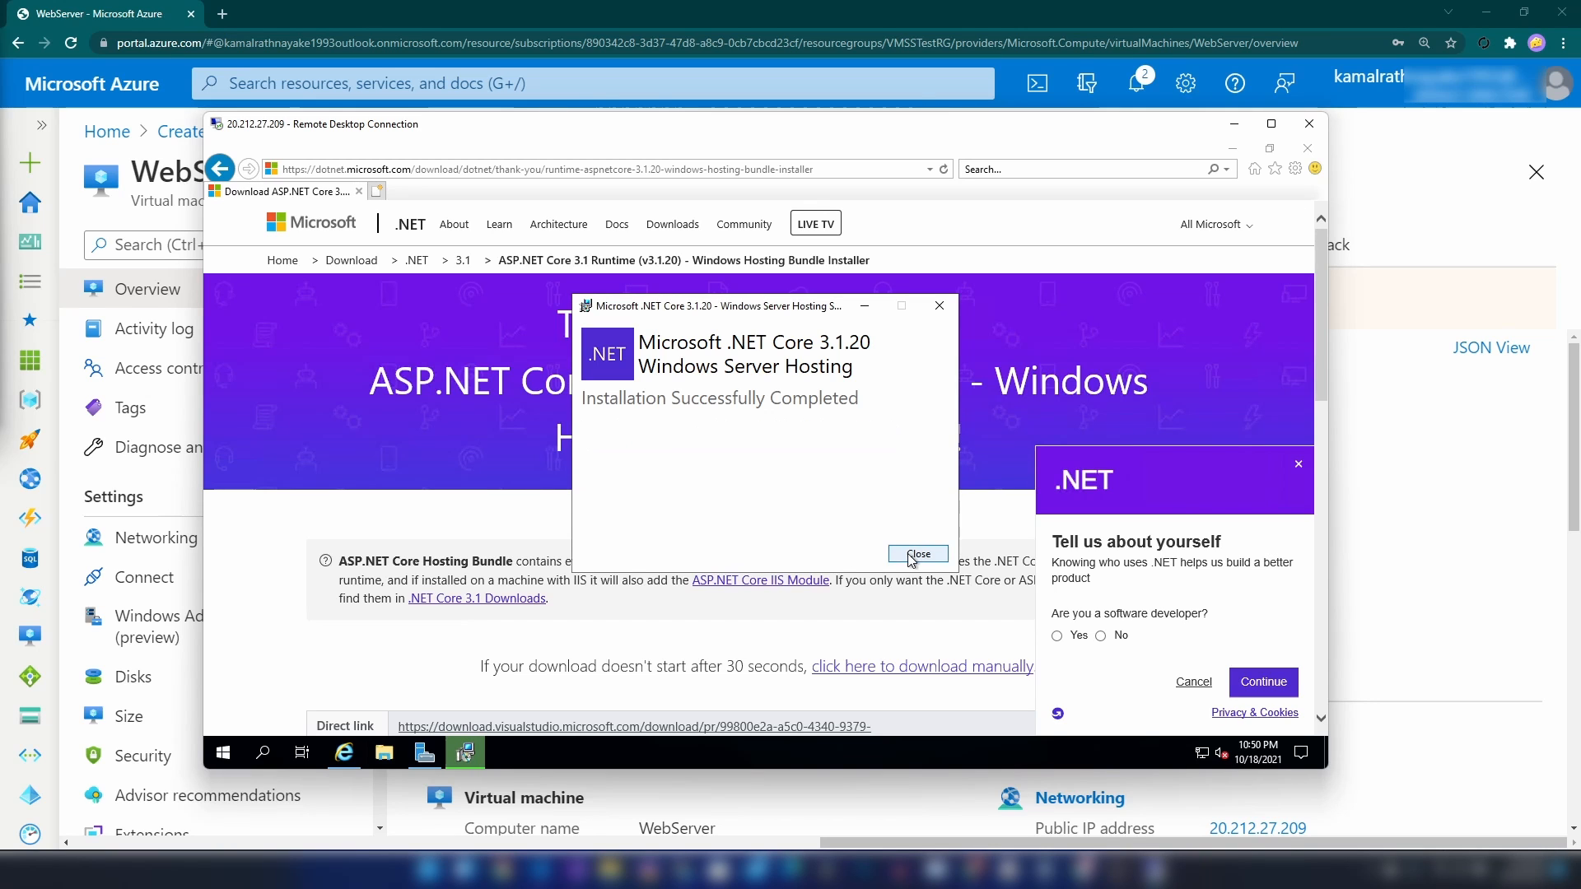
pyautogui.click(916, 553)
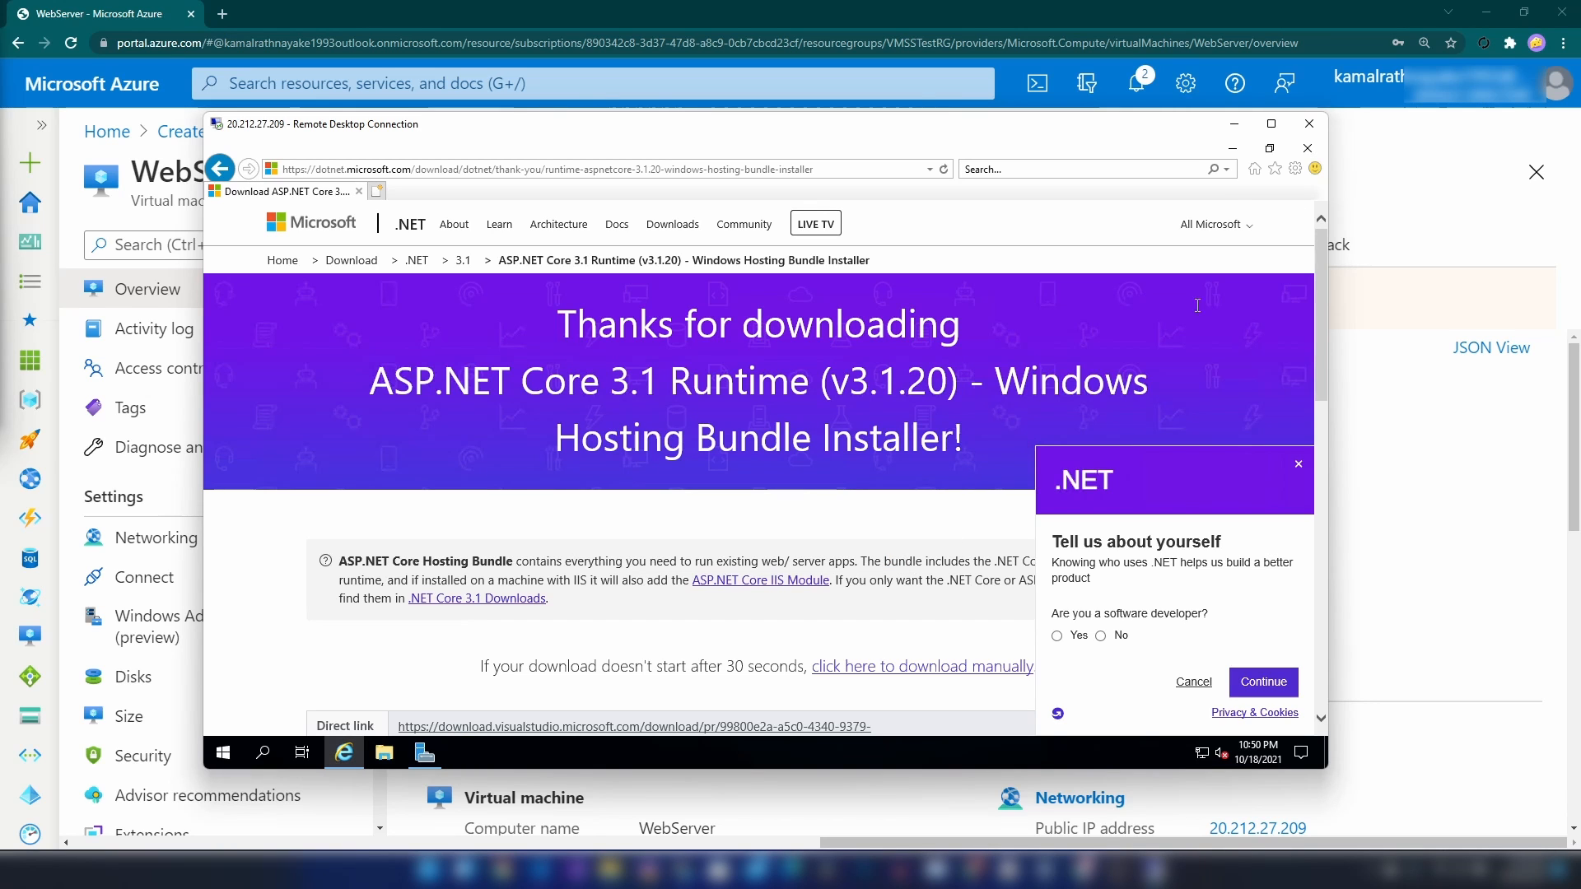
pyautogui.click(1231, 149)
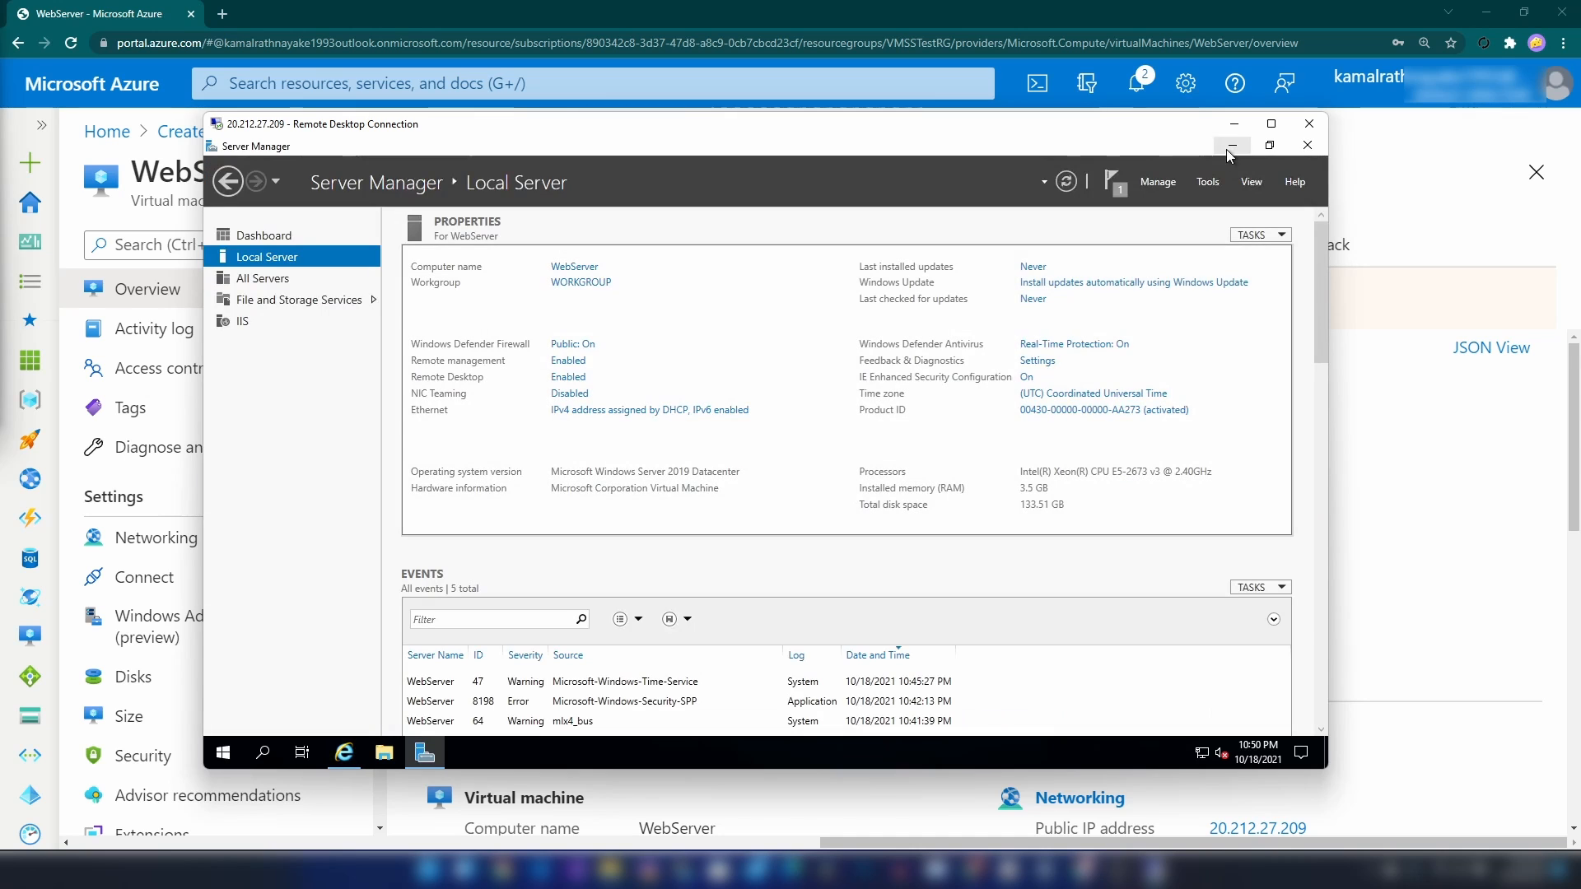
# Open IIS Manager for WebServer and explore the Default Web Site's folder
pyautogui.click(262, 279)
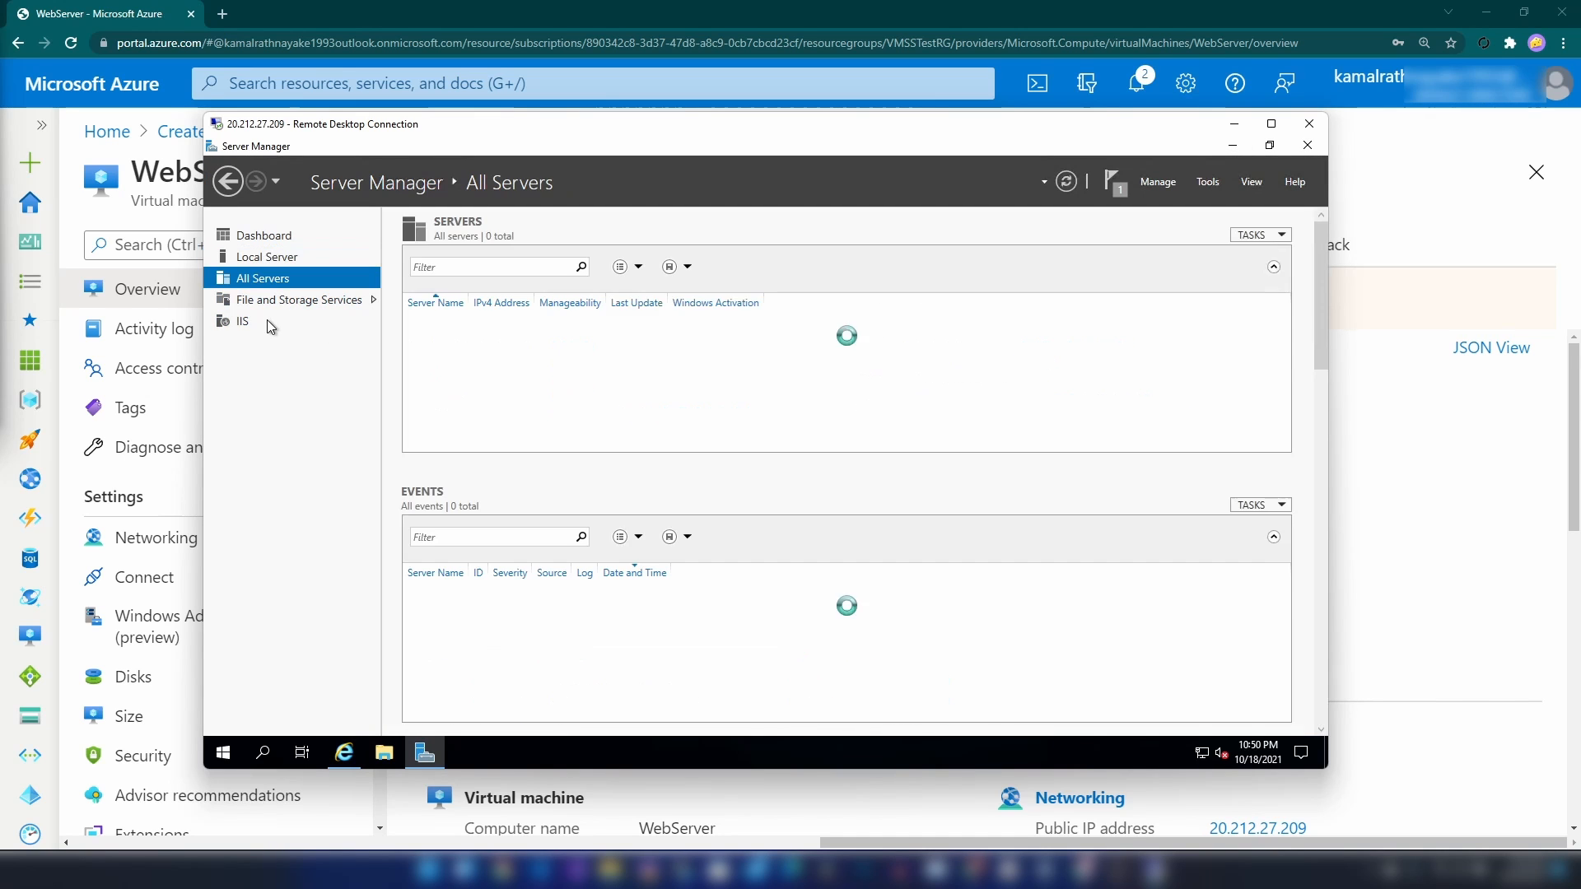
pyautogui.click(247, 321)
pyautogui.rightClick(456, 330)
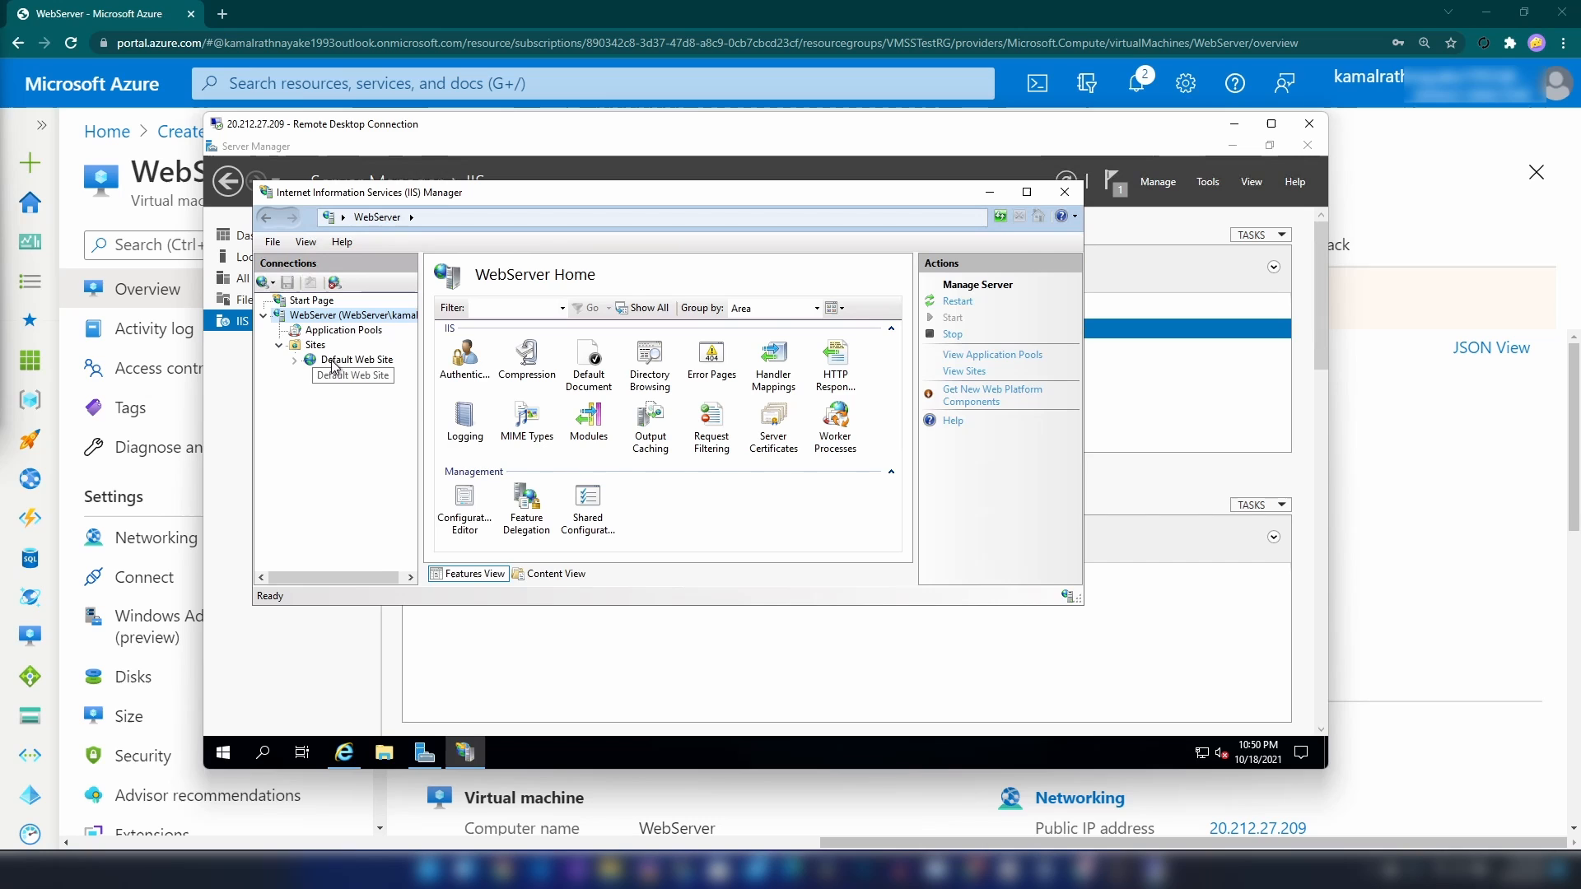
pyautogui.rightClick(333, 362)
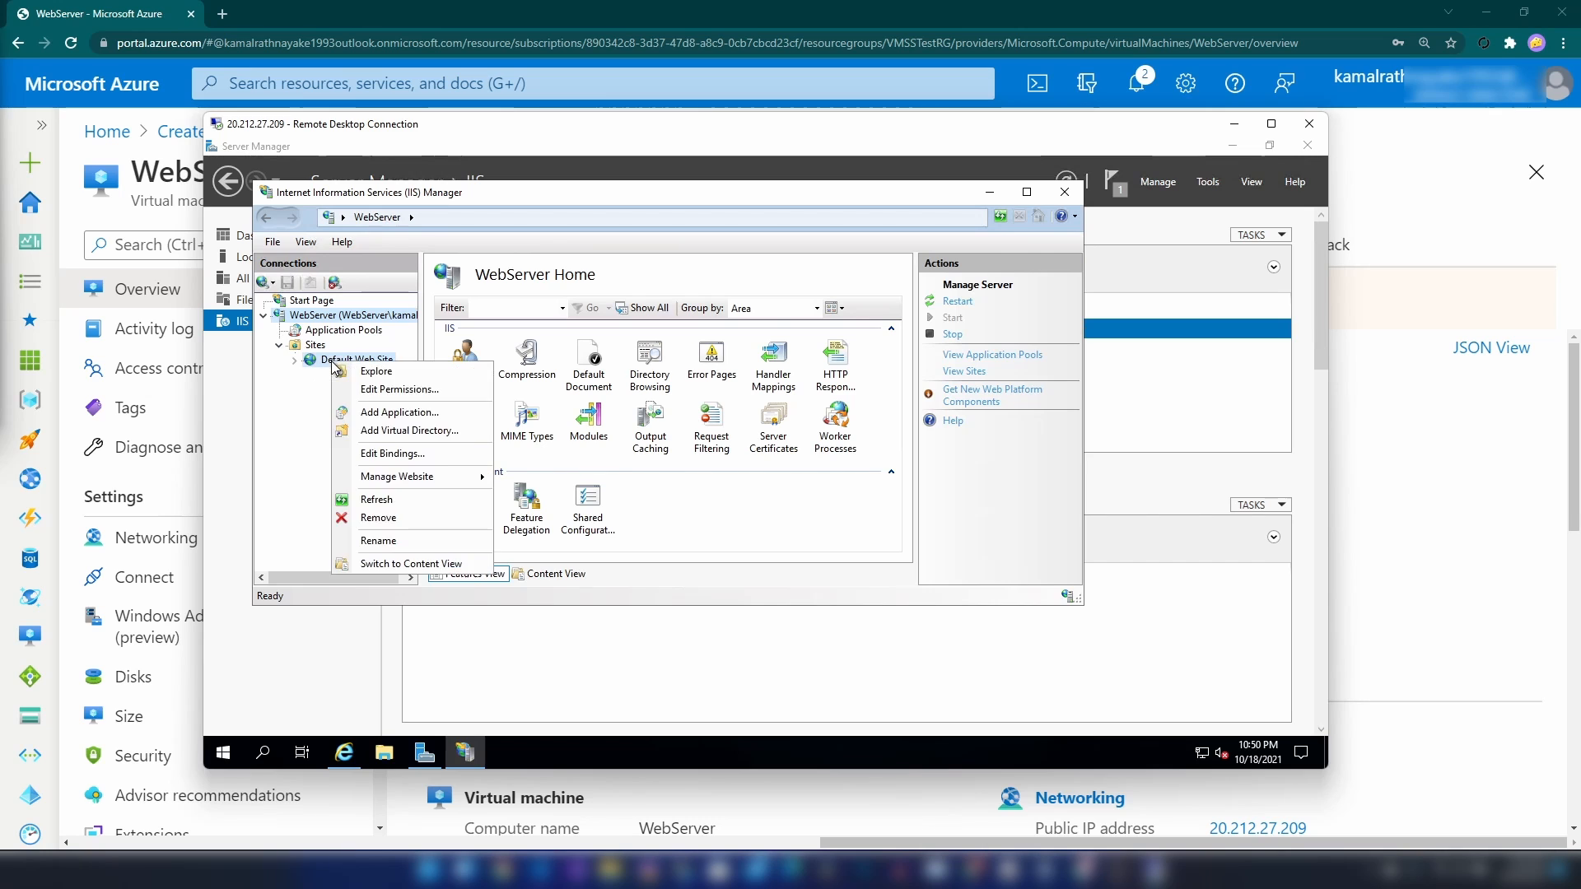
pyautogui.click(349, 374)
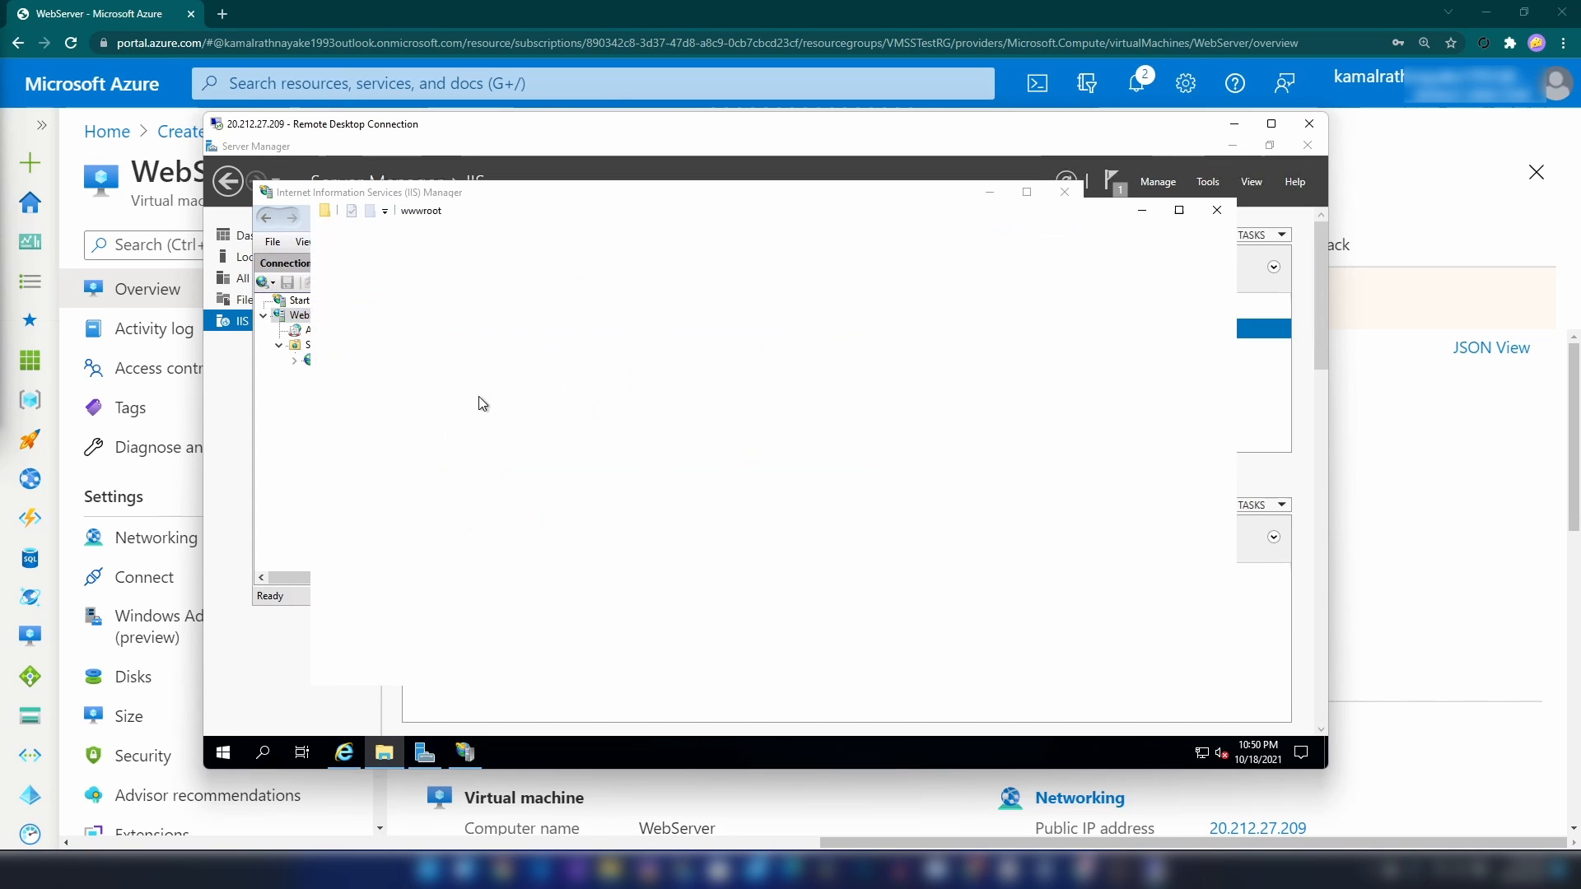
# Delete both iisstart files from the wwwroot folder
pyautogui.moveTo(502, 407); pyautogui.dragTo(527, 298)
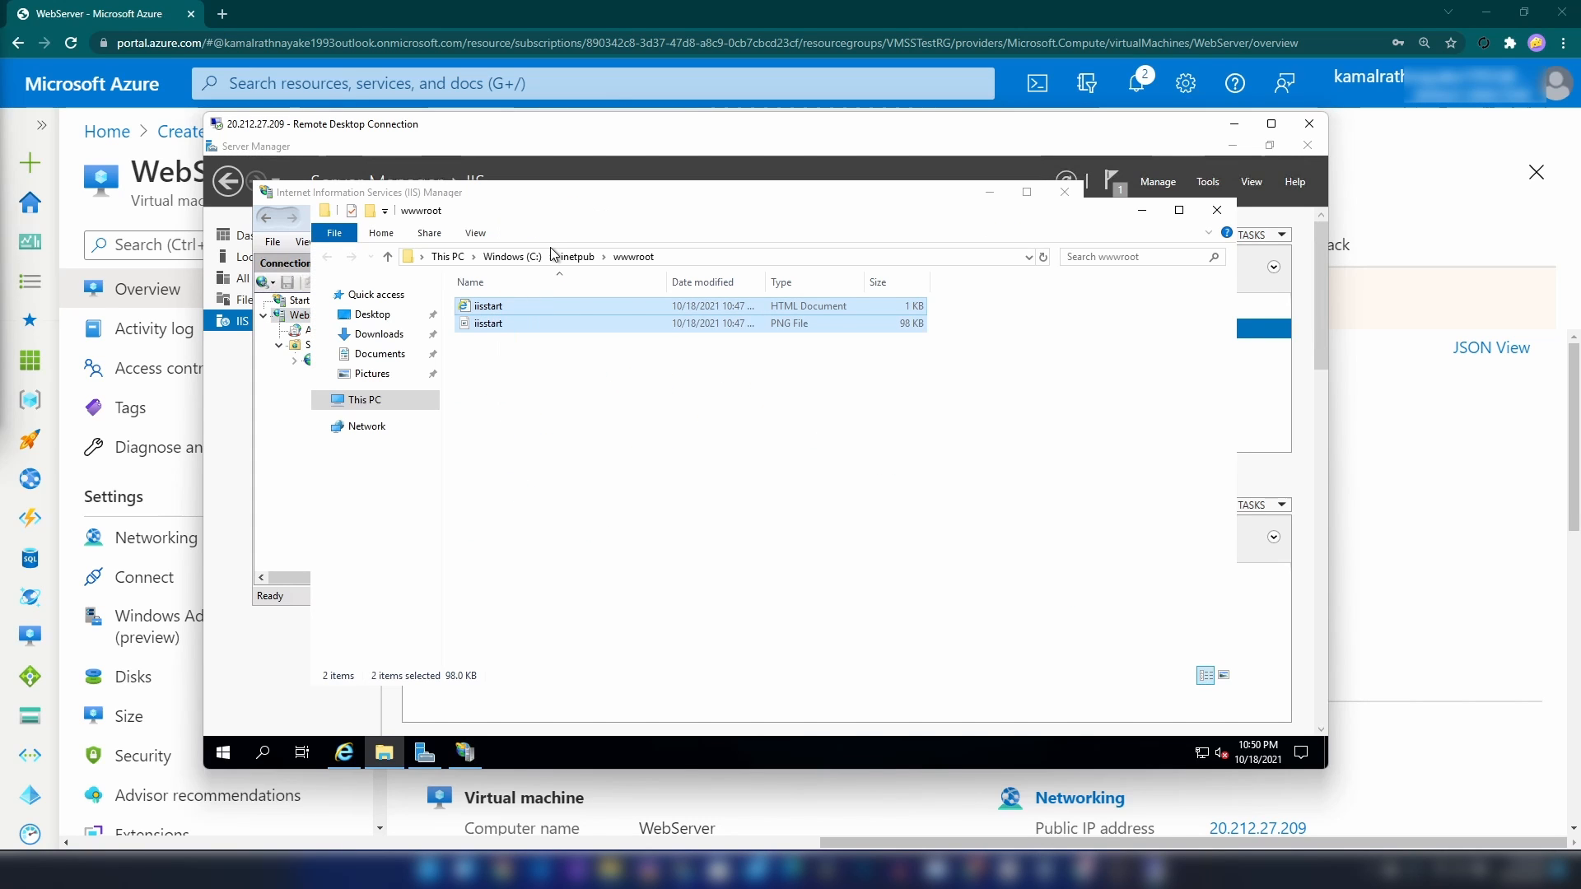
pyautogui.press('Delete')
pyautogui.click(699, 475)
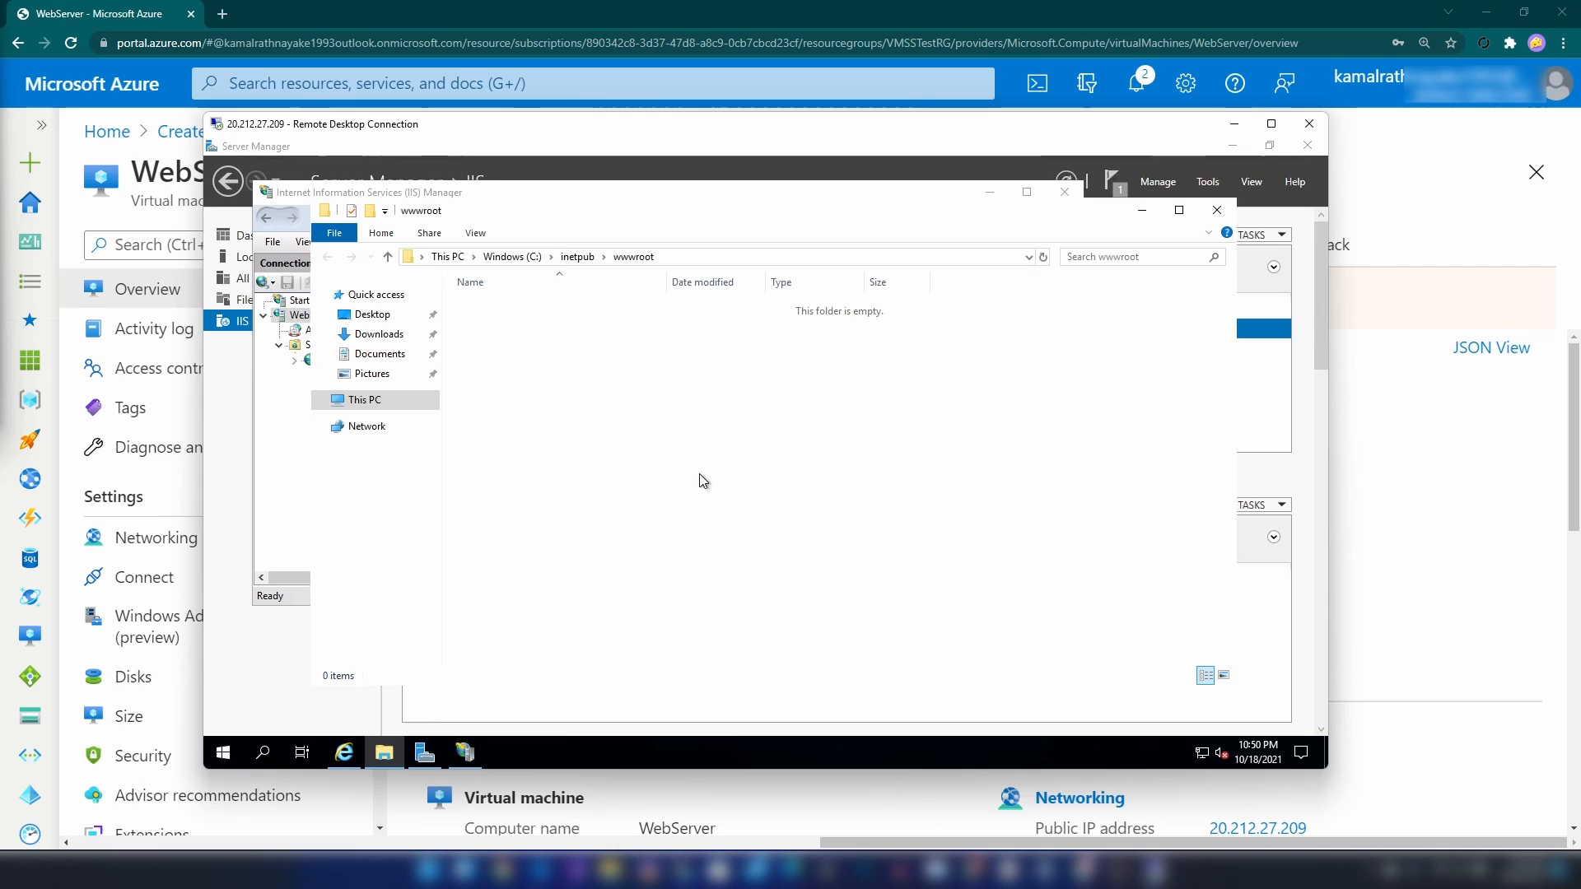
# Switch to Visual Studio, create a Folder publish profile for MachineName targeting bin\Release\netcoreapp3.1\publish\, and publish the project
pyautogui.click(574, 870)
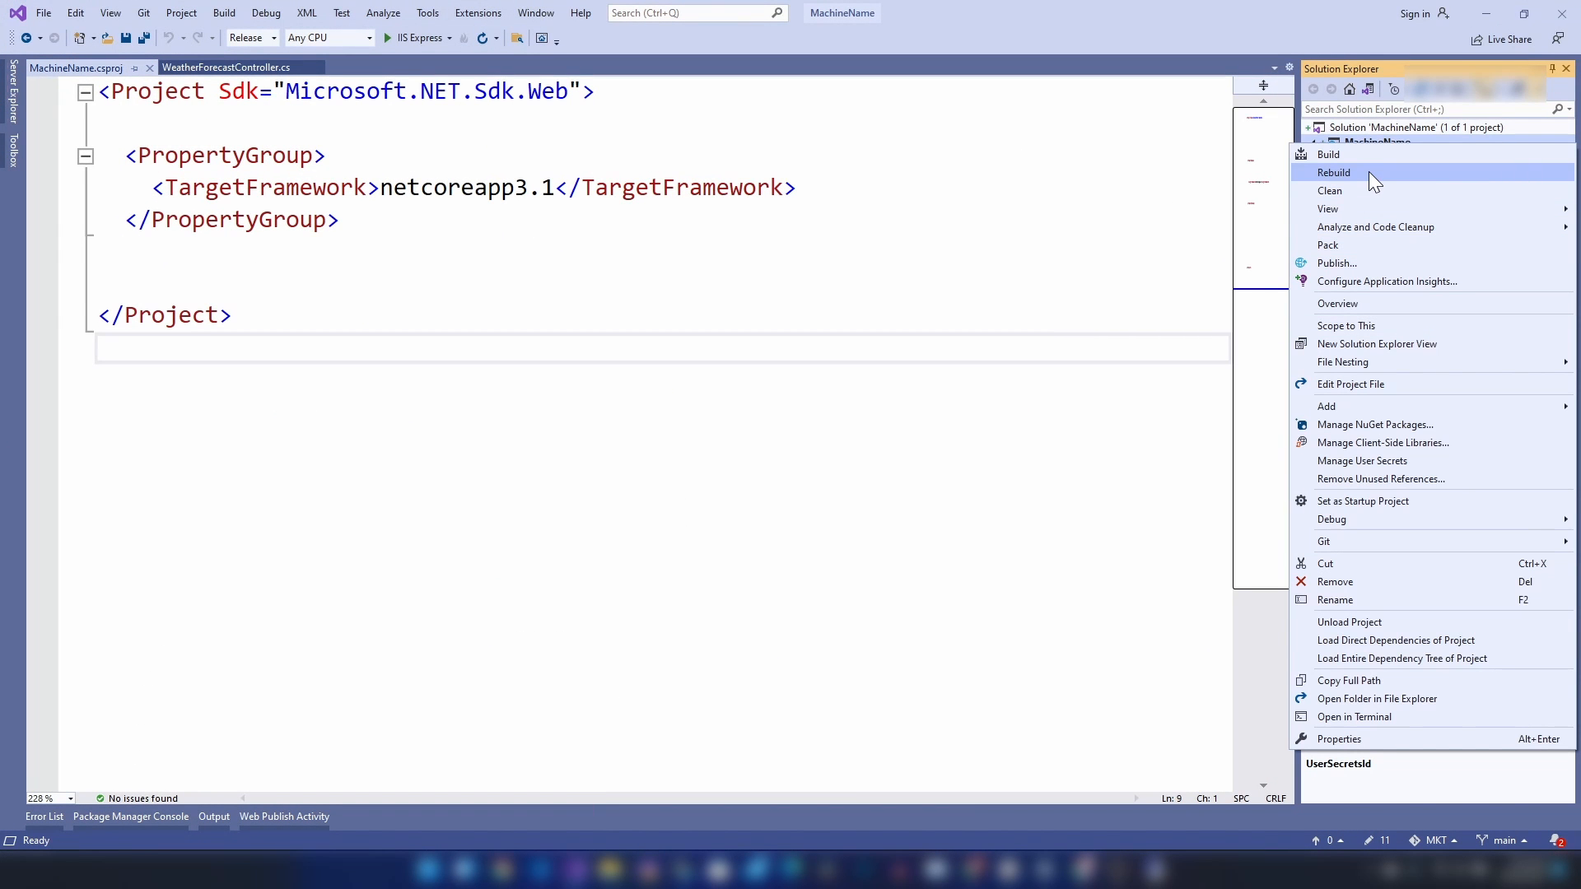
pyautogui.click(1365, 263)
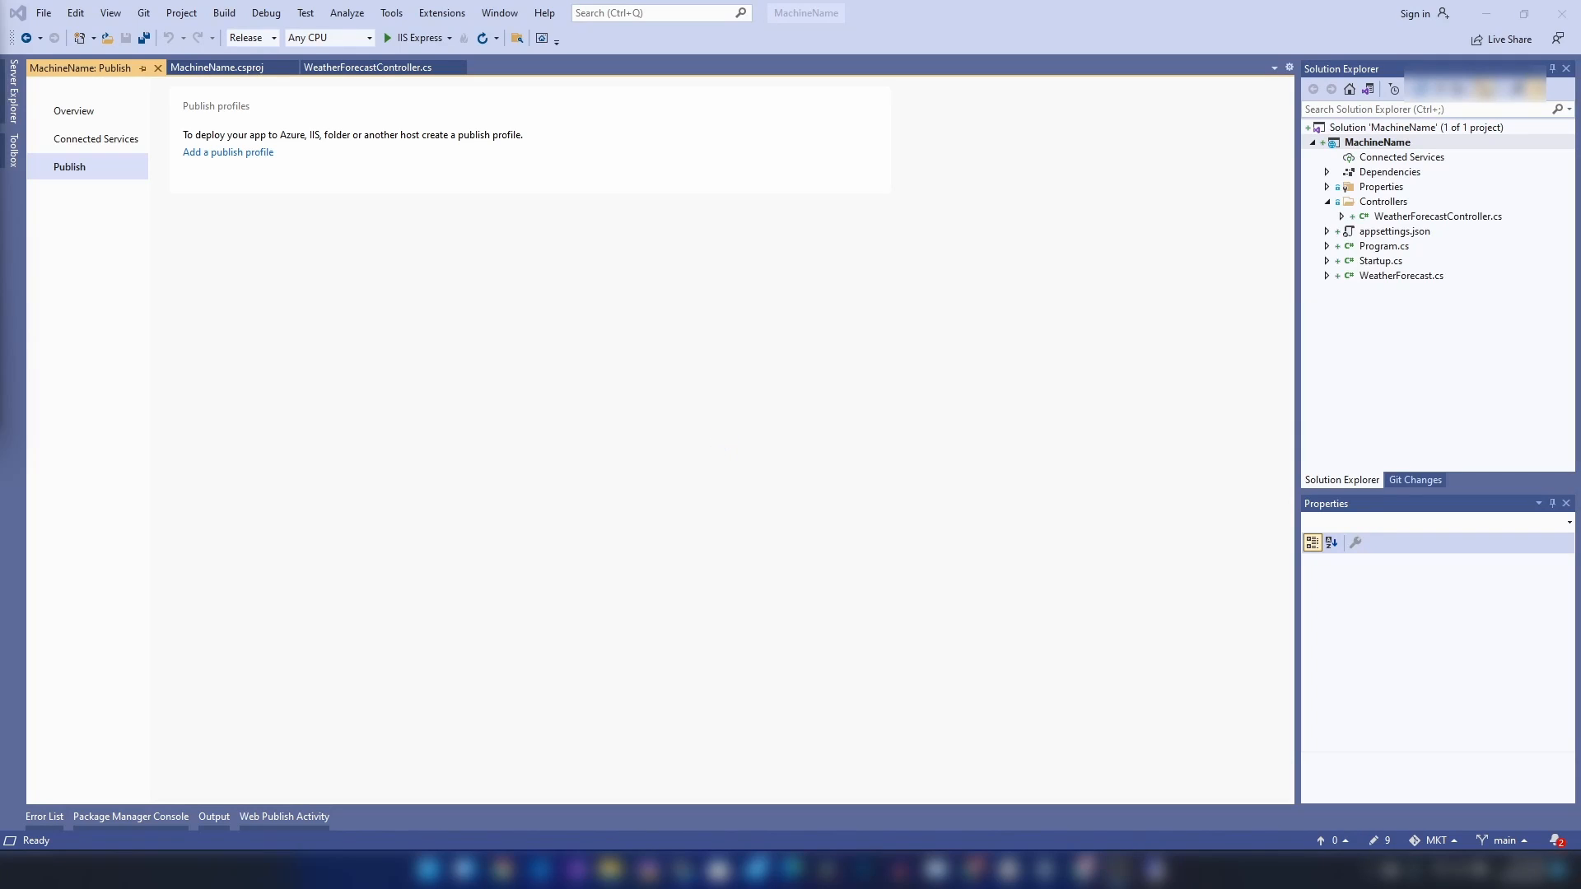
pyautogui.click(211, 155)
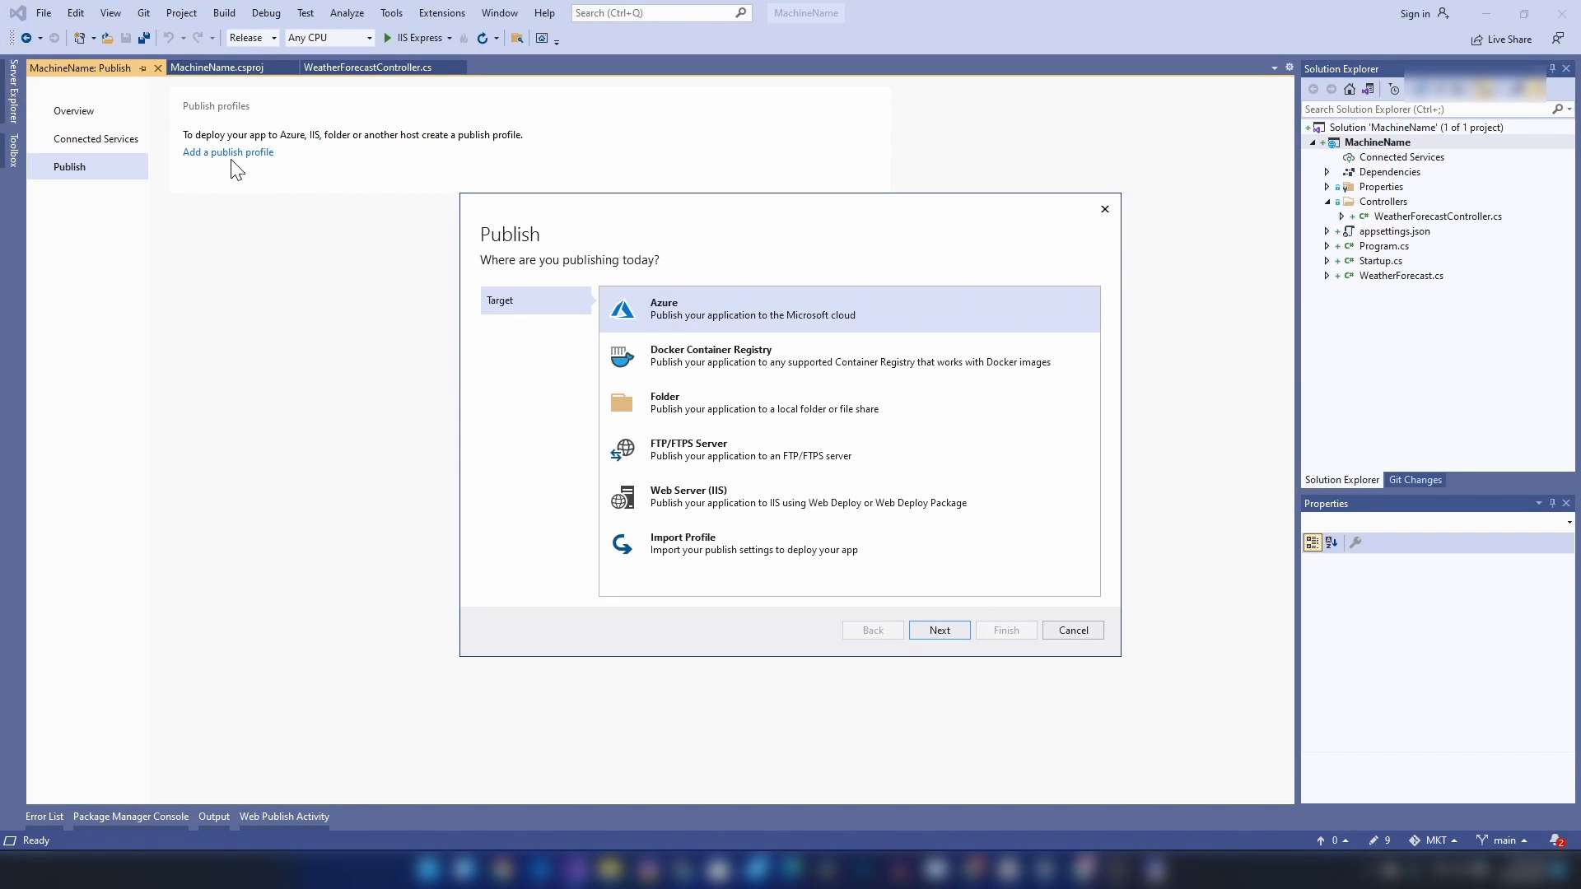
pyautogui.click(741, 412)
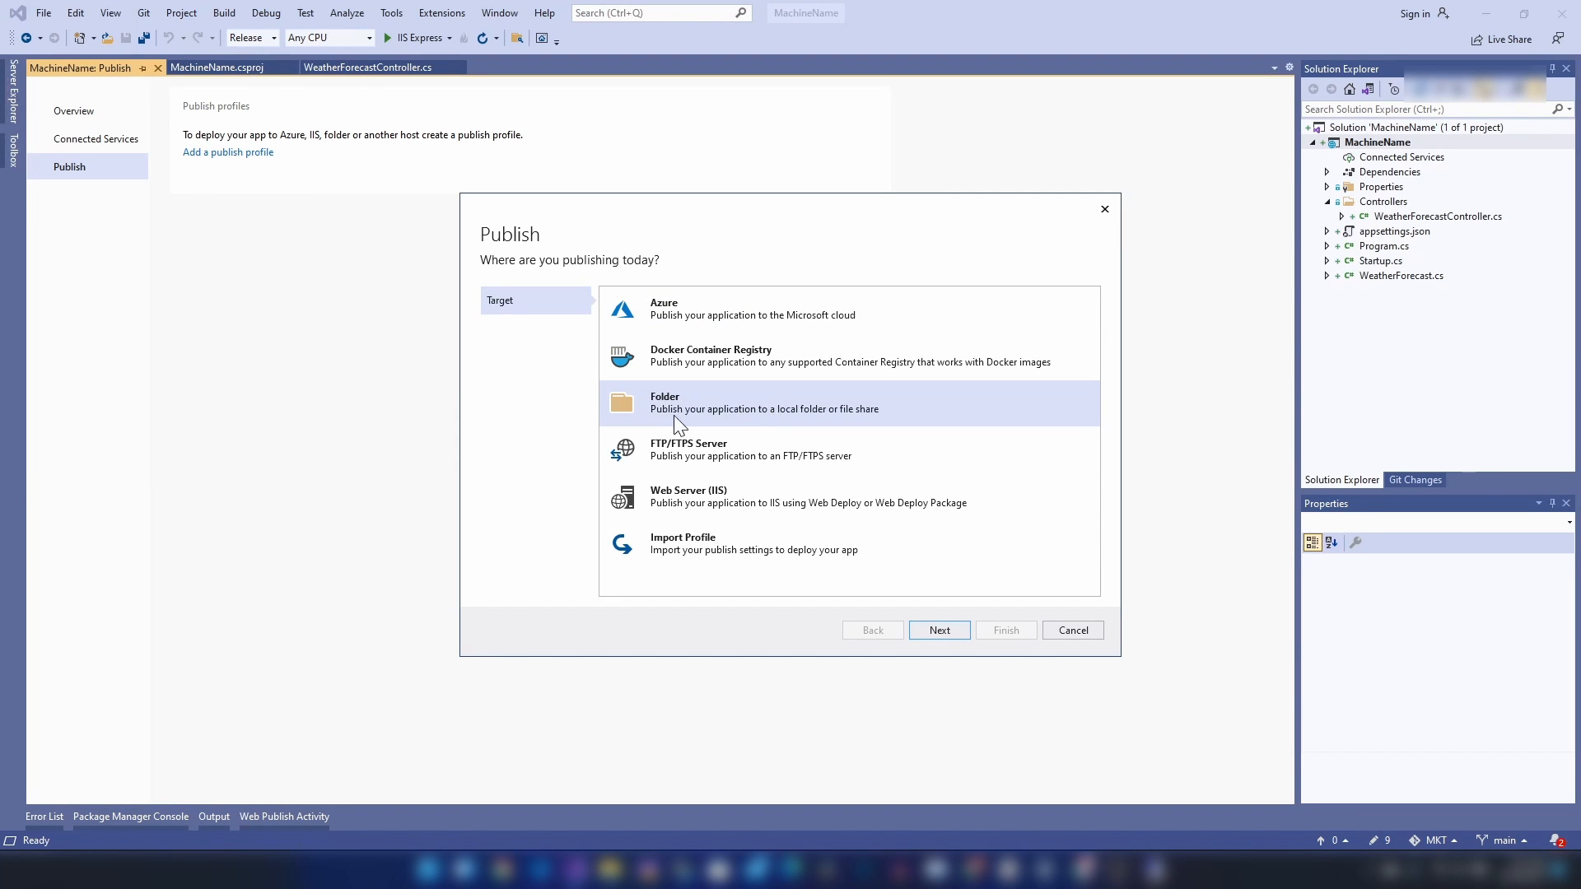
pyautogui.click(930, 628)
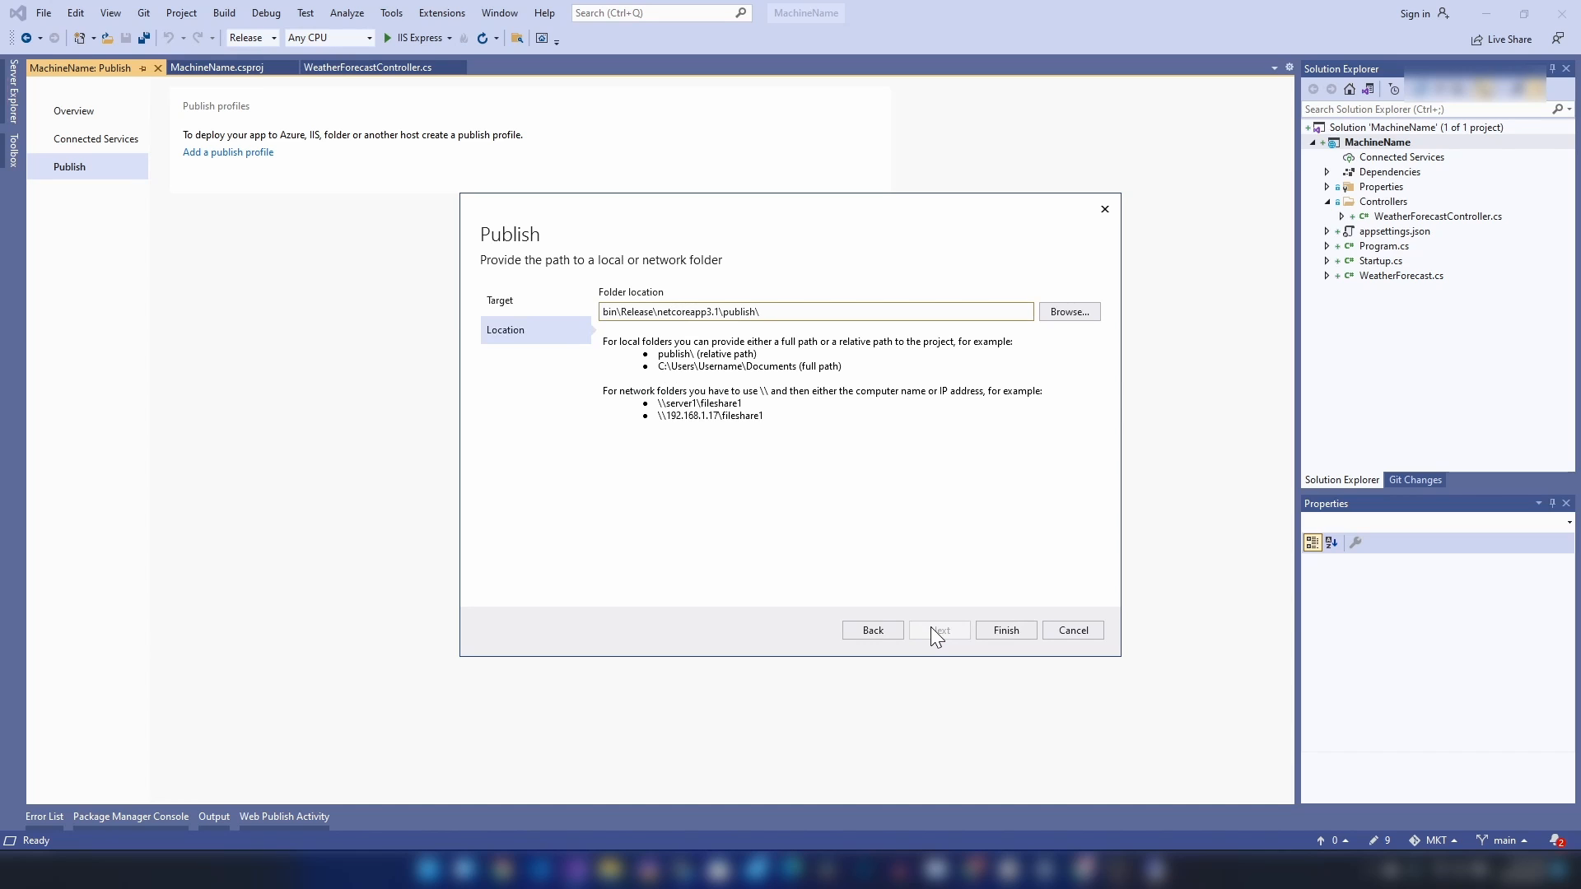
pyautogui.click(1015, 629)
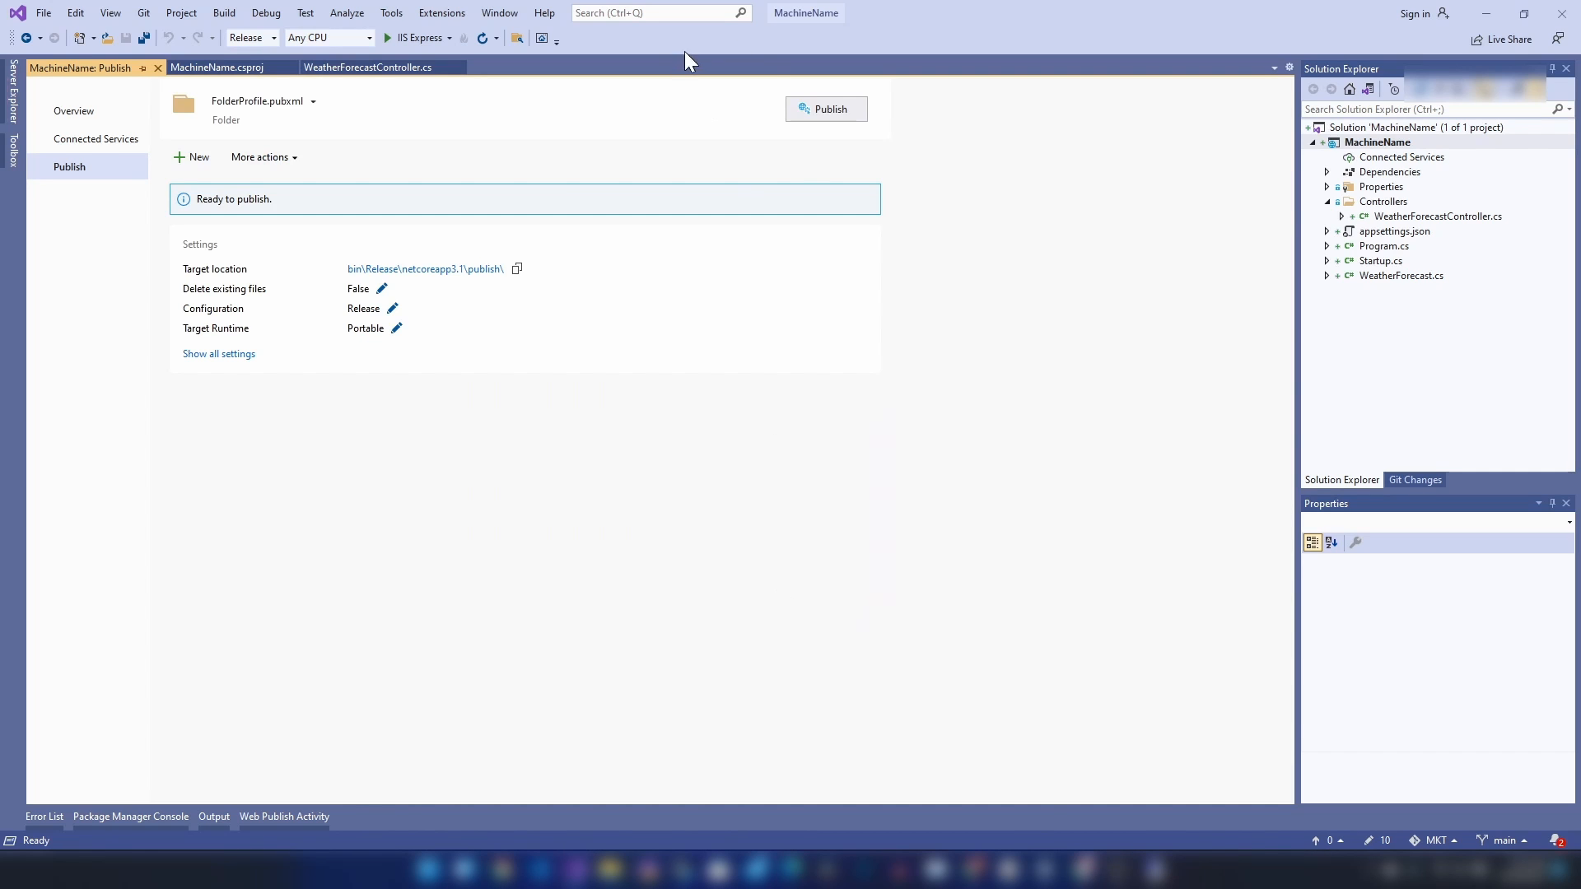
pyautogui.click(830, 107)
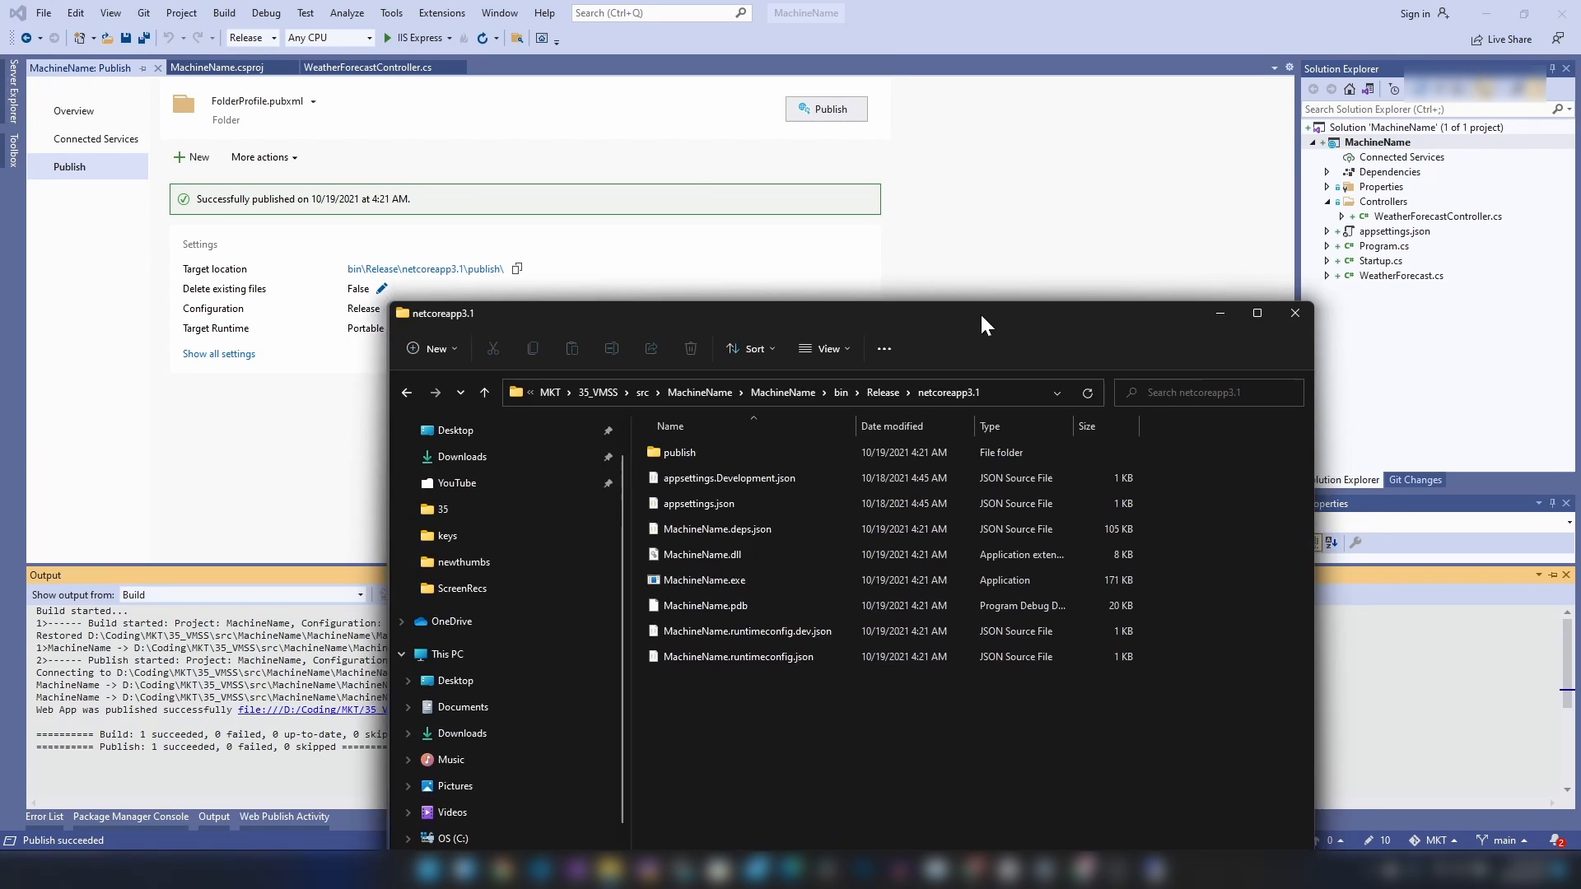
# Open the publish folder inside netcoreapp3.1 and compress all of its files into MachineName.zip
pyautogui.moveTo(980, 313); pyautogui.dragTo(966, 167)
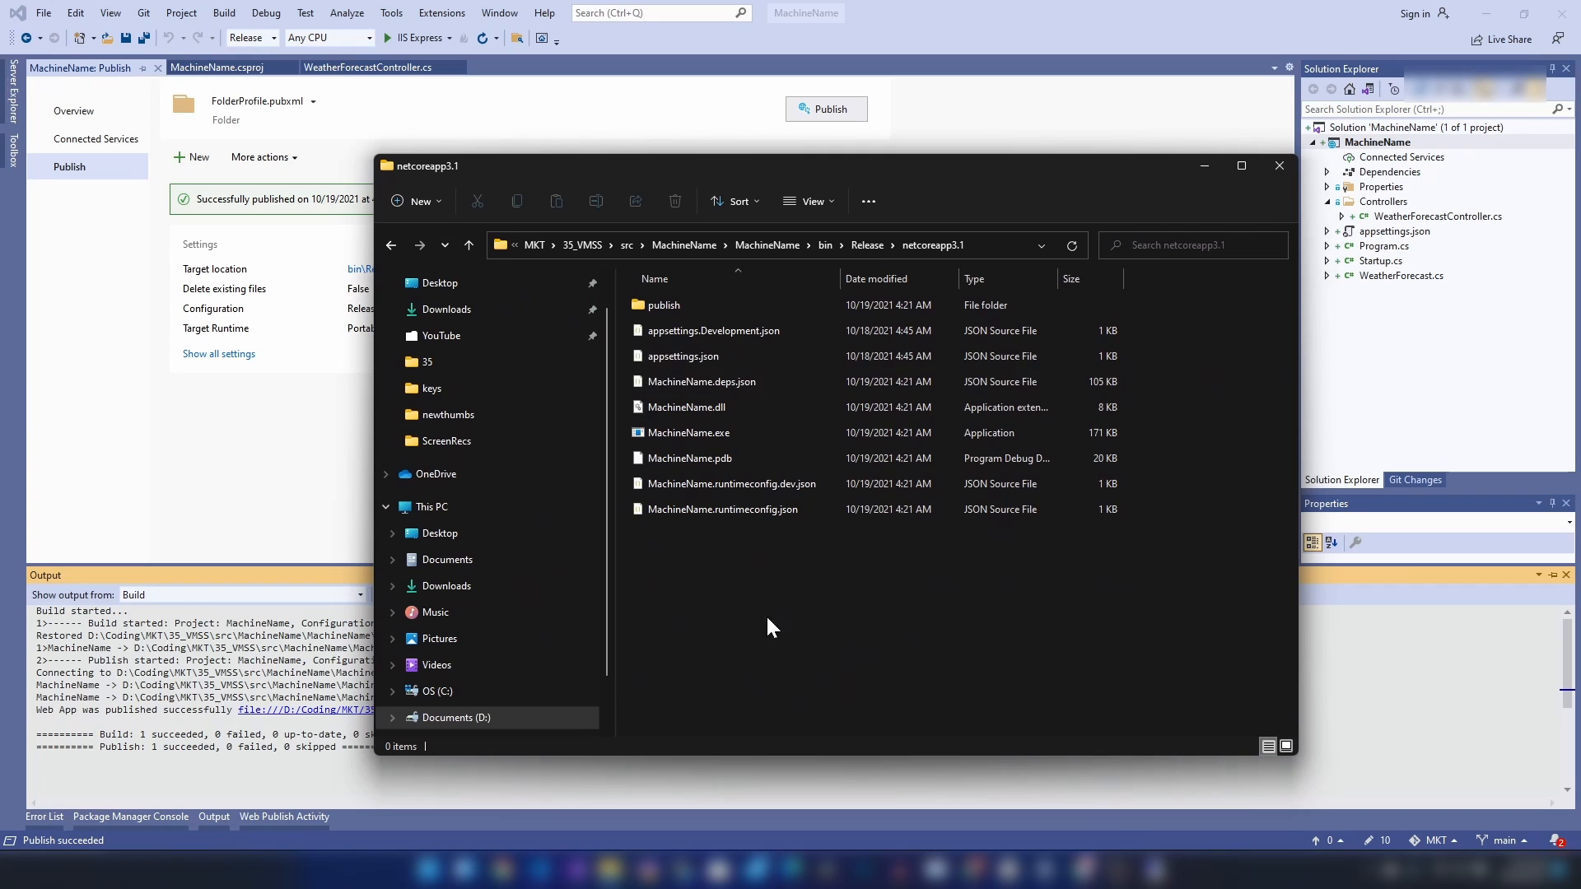
pyautogui.moveTo(767, 617); pyautogui.dragTo(680, 643)
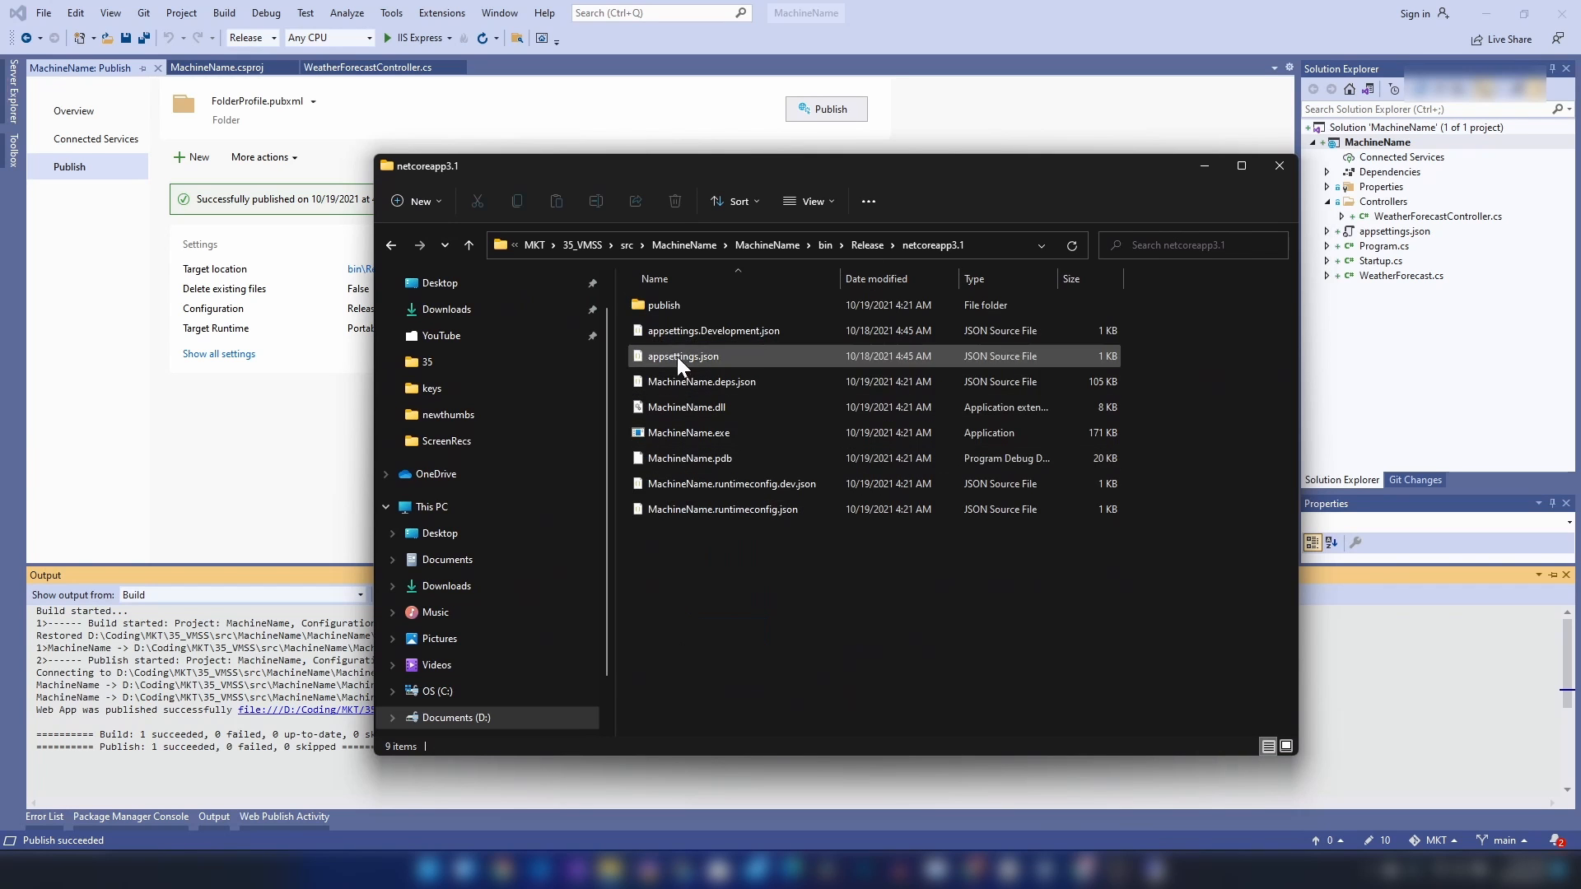
pyautogui.doubleClick(675, 313)
pyautogui.moveTo(656, 574); pyautogui.dragTo(1365, 272)
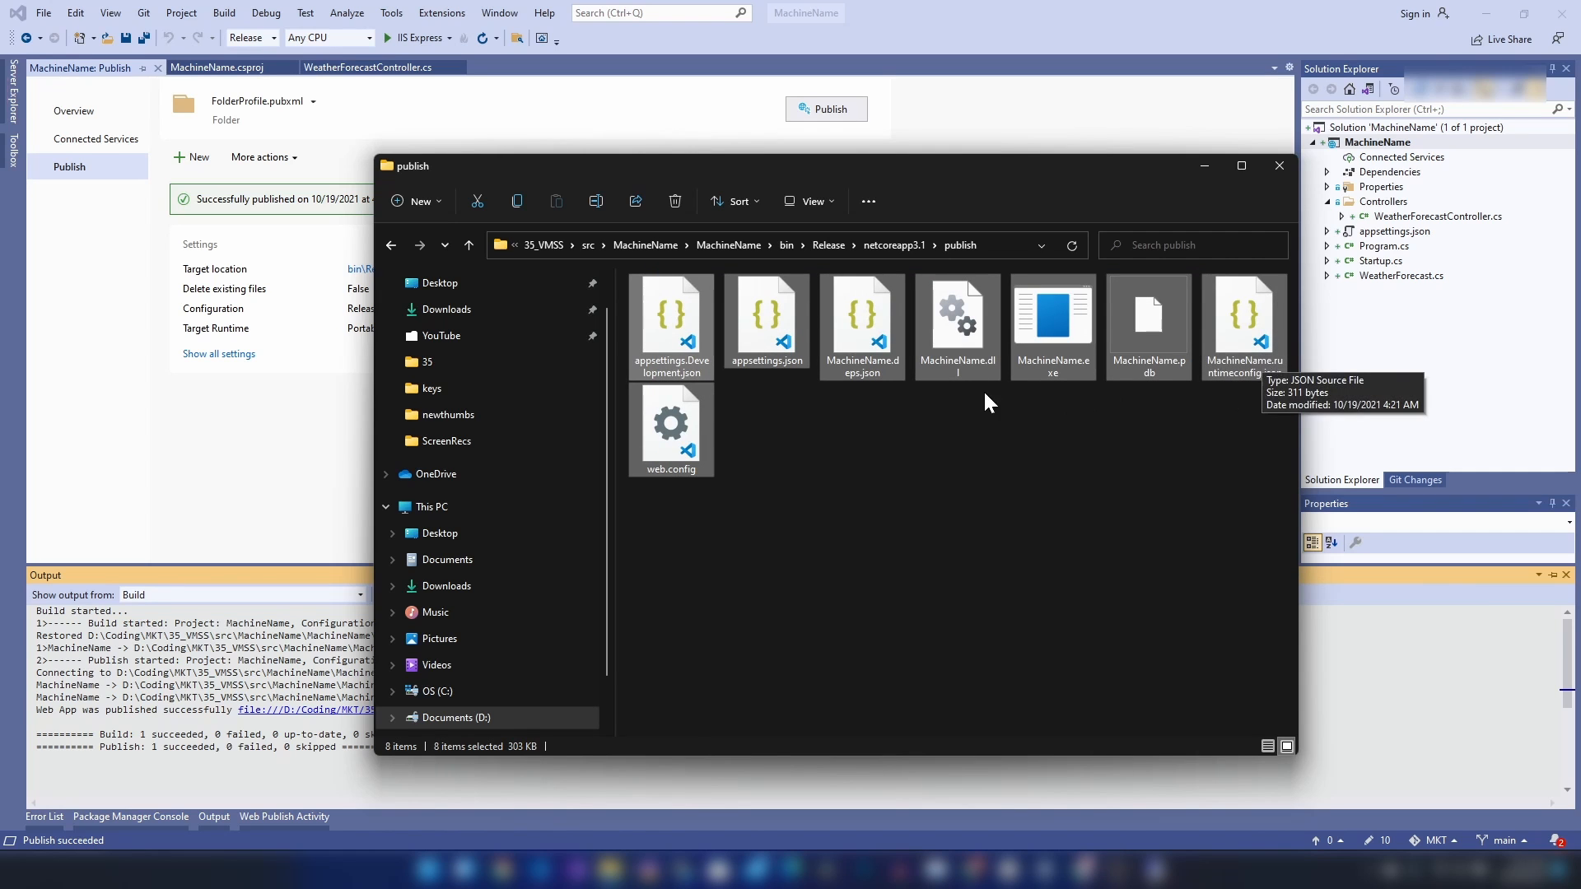
pyautogui.rightClick(680, 324)
pyautogui.click(955, 423)
pyautogui.click(1040, 327)
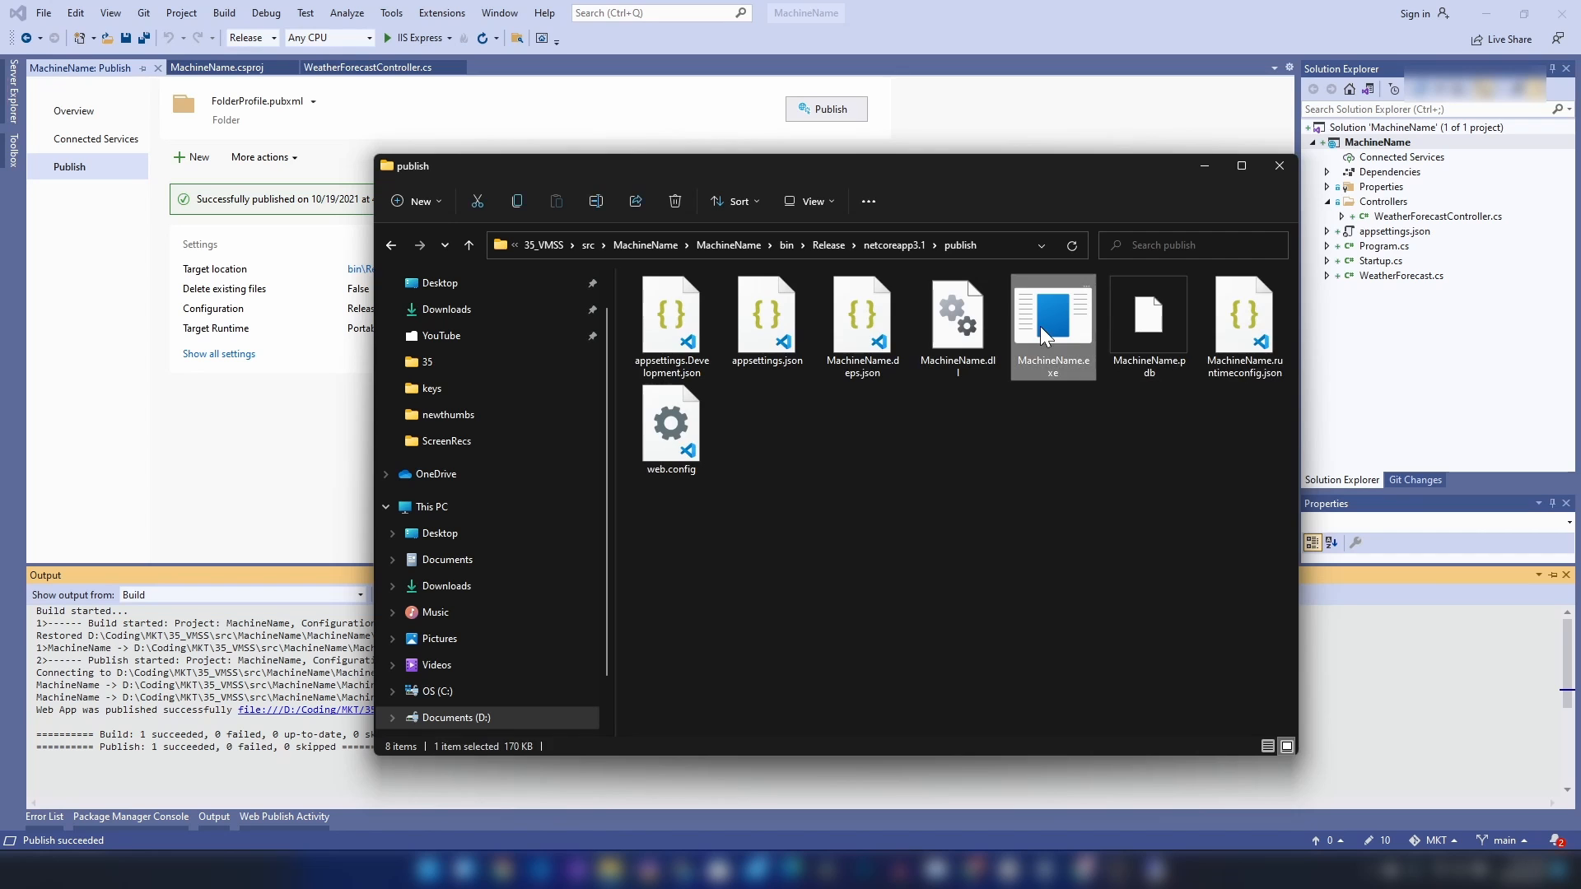
pyautogui.hotkey('ctrl', 'a')
pyautogui.rightClick(1073, 322)
pyautogui.click(1159, 411)
# Copy MachineName.zip into the wwwroot folder on the remote server and extract its contents there
pyautogui.rightClick(680, 429)
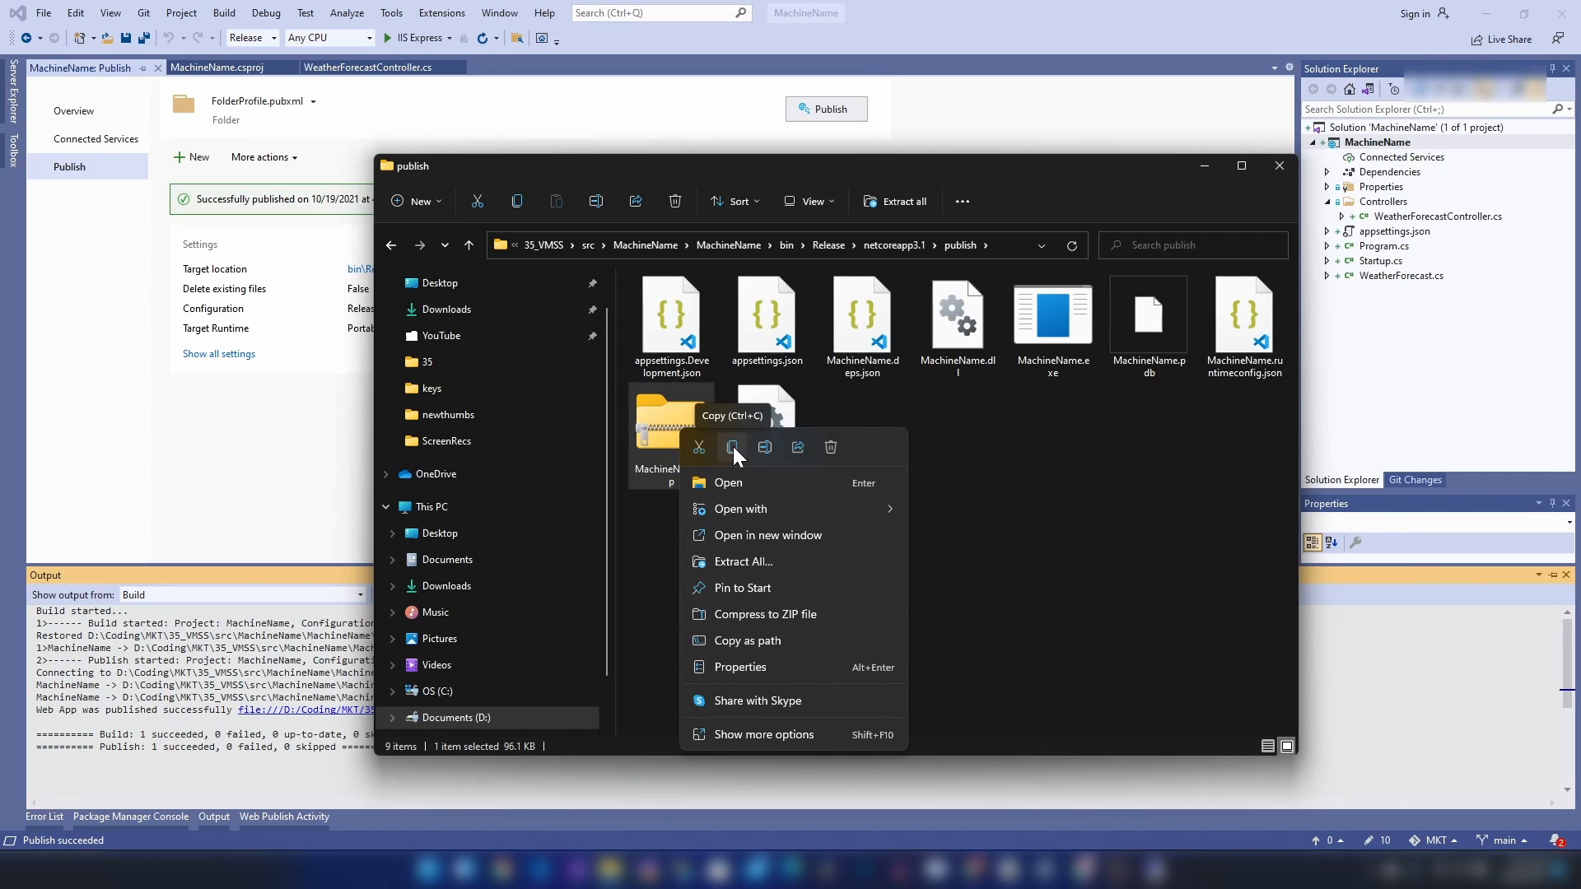
pyautogui.click(733, 447)
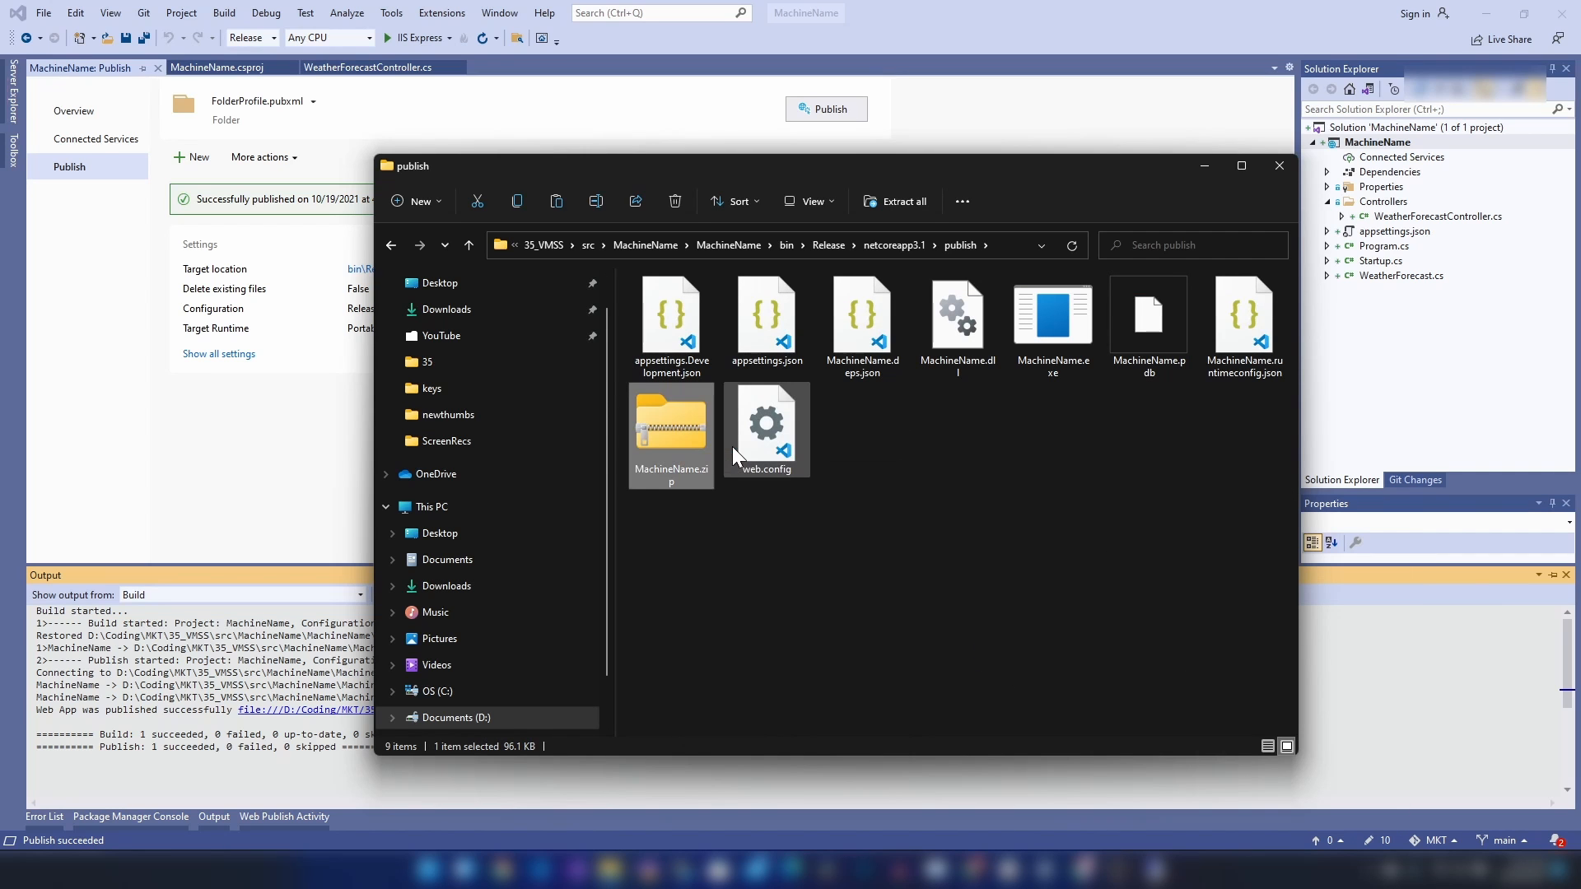
pyautogui.hotkey('alt', 'Tab')
pyautogui.hotkey('ctrl', 'v')
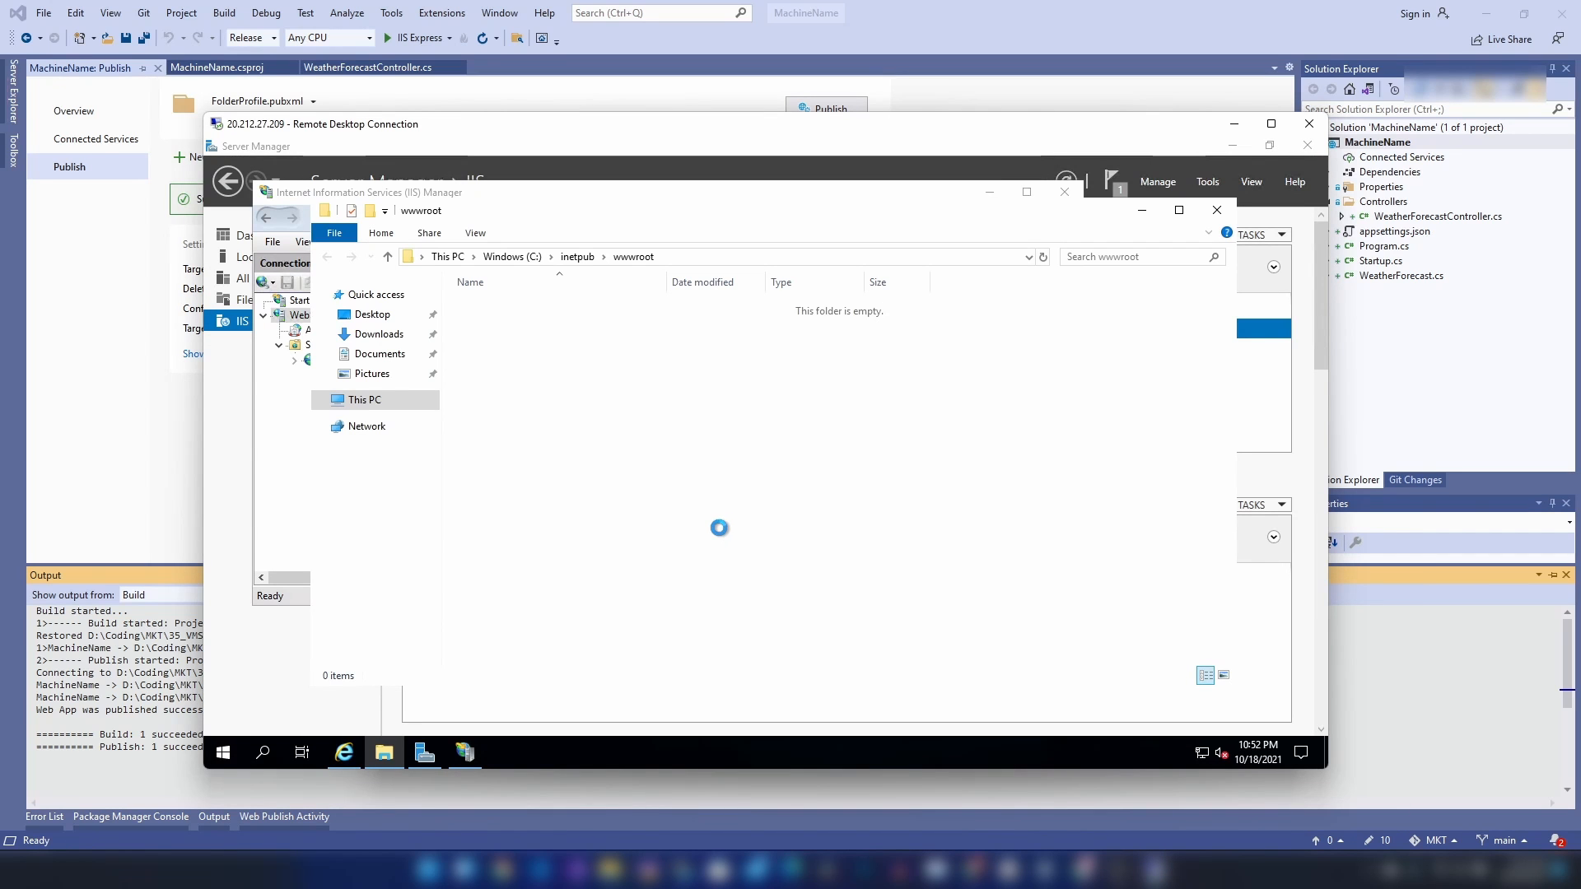
pyautogui.click(626, 522)
pyautogui.click(520, 312)
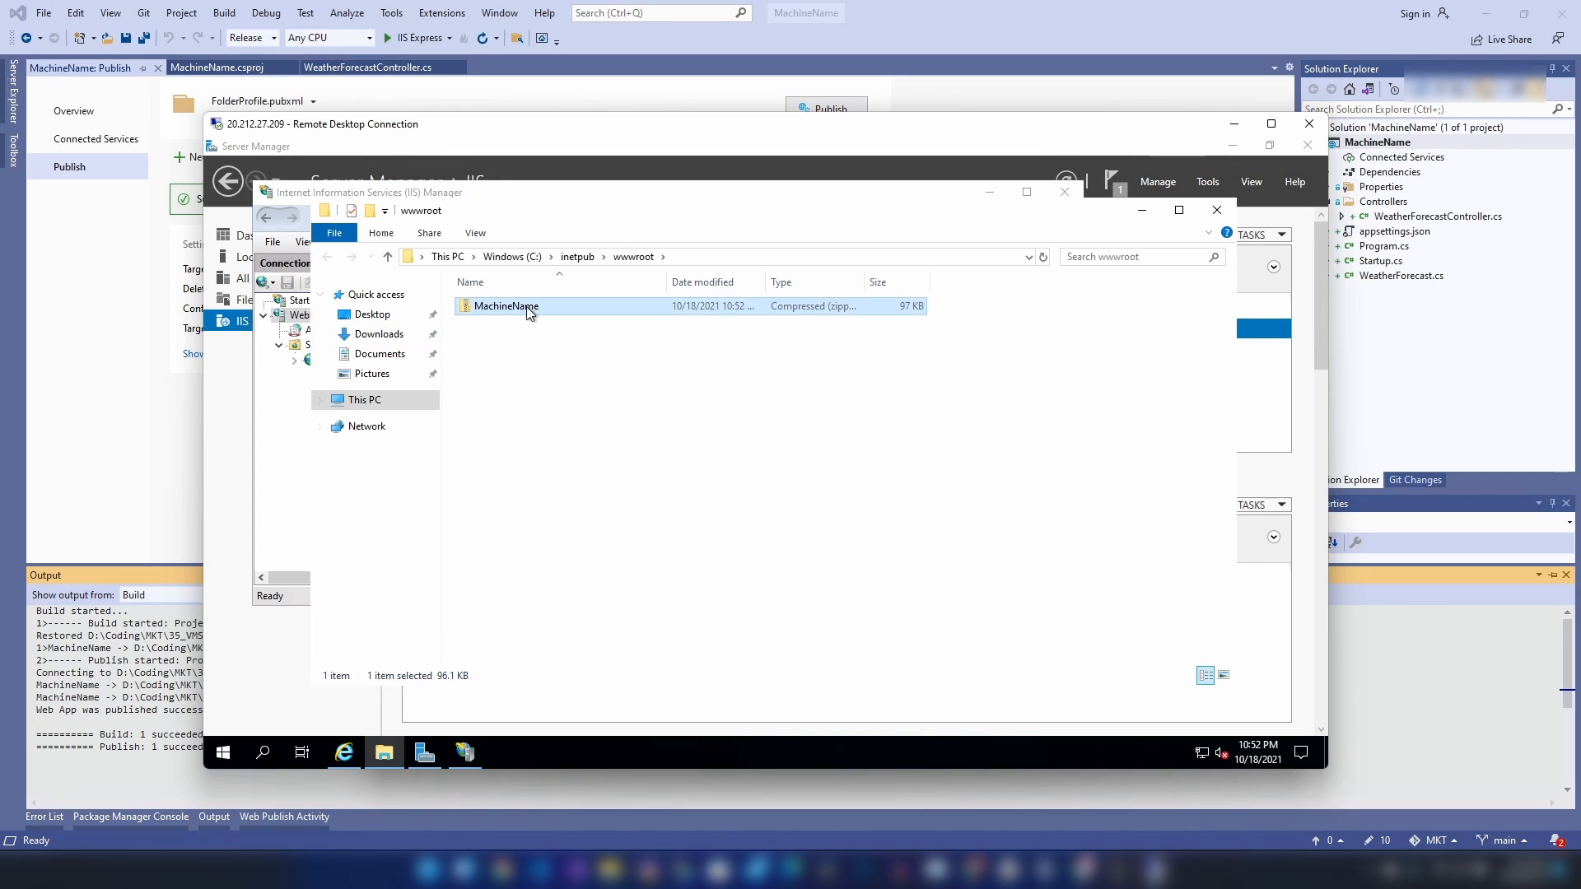
pyautogui.rightClick(527, 307)
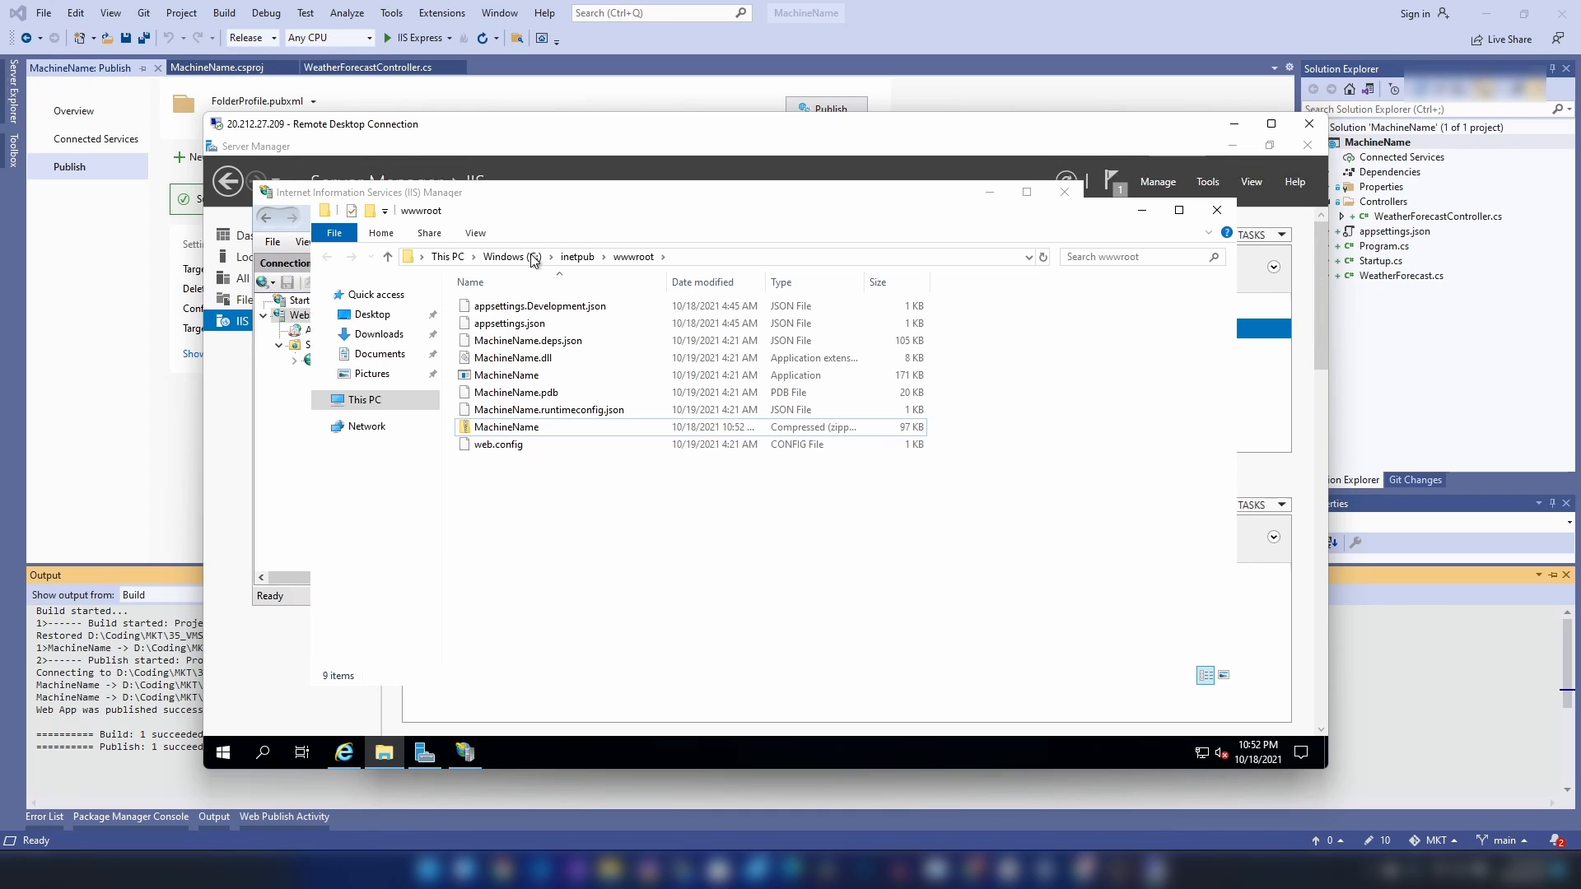
pyautogui.moveTo(519, 213); pyautogui.dragTo(667, 378)
pyautogui.click(282, 434)
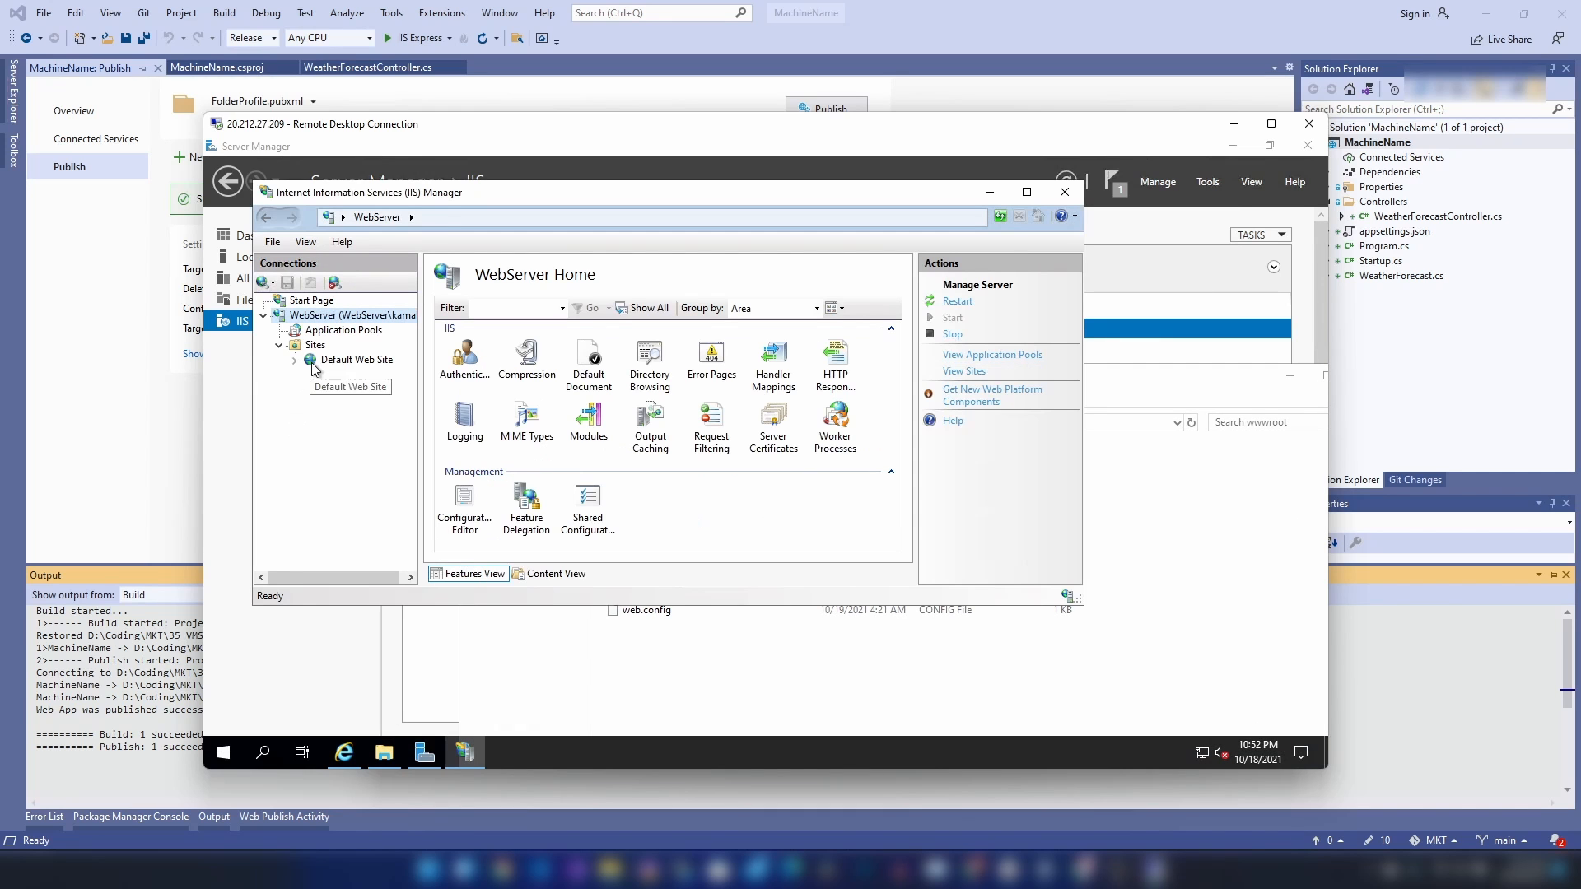
pyautogui.click(318, 360)
pyautogui.rightClick(318, 362)
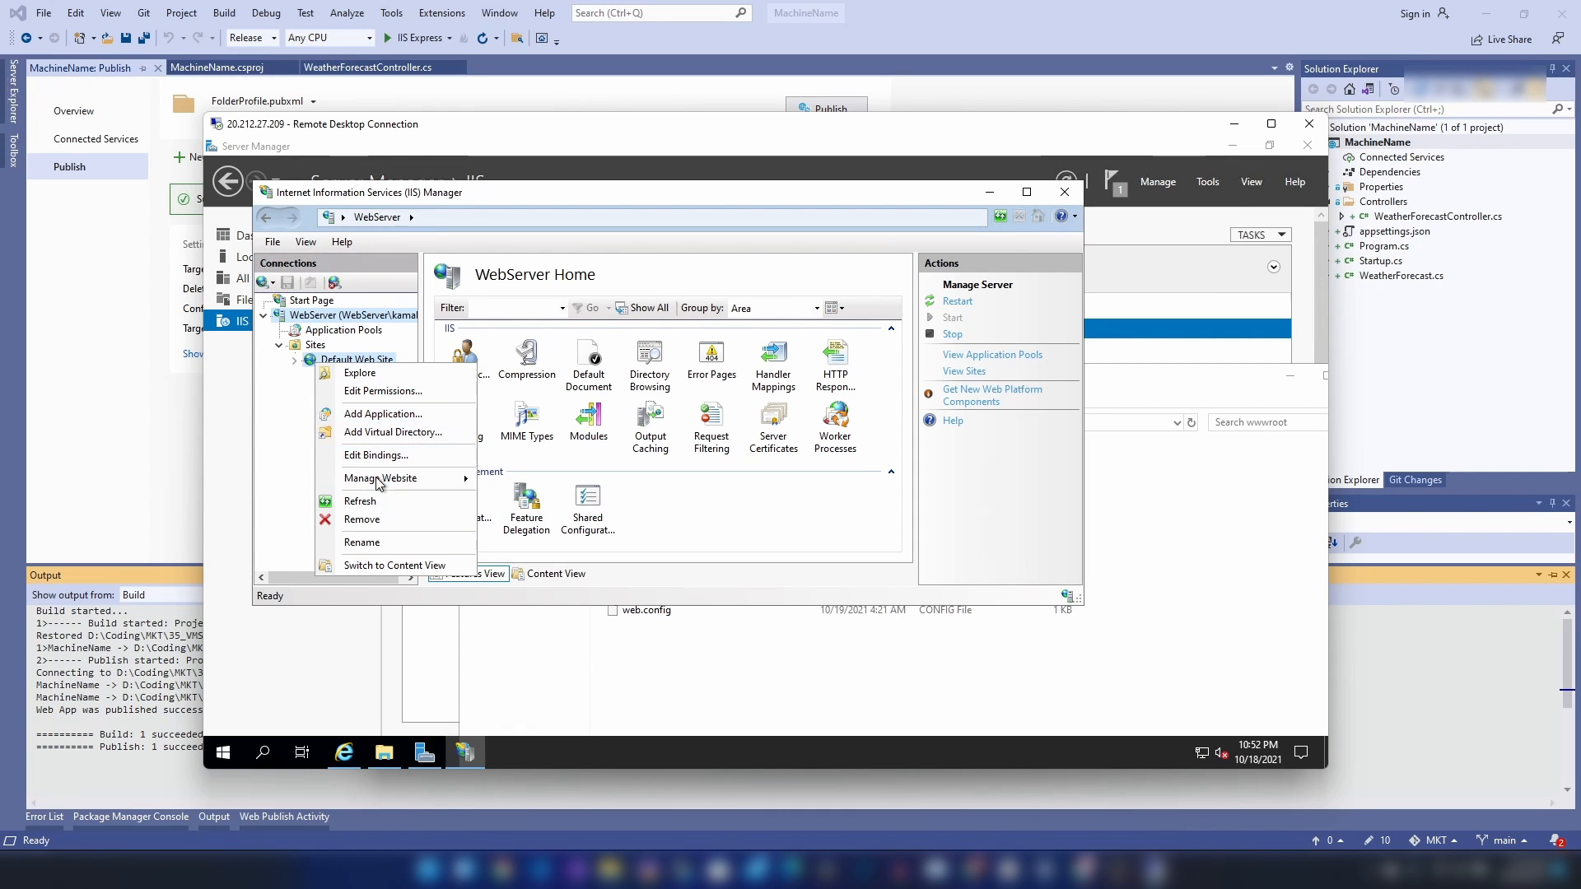
pyautogui.moveTo(381, 486)
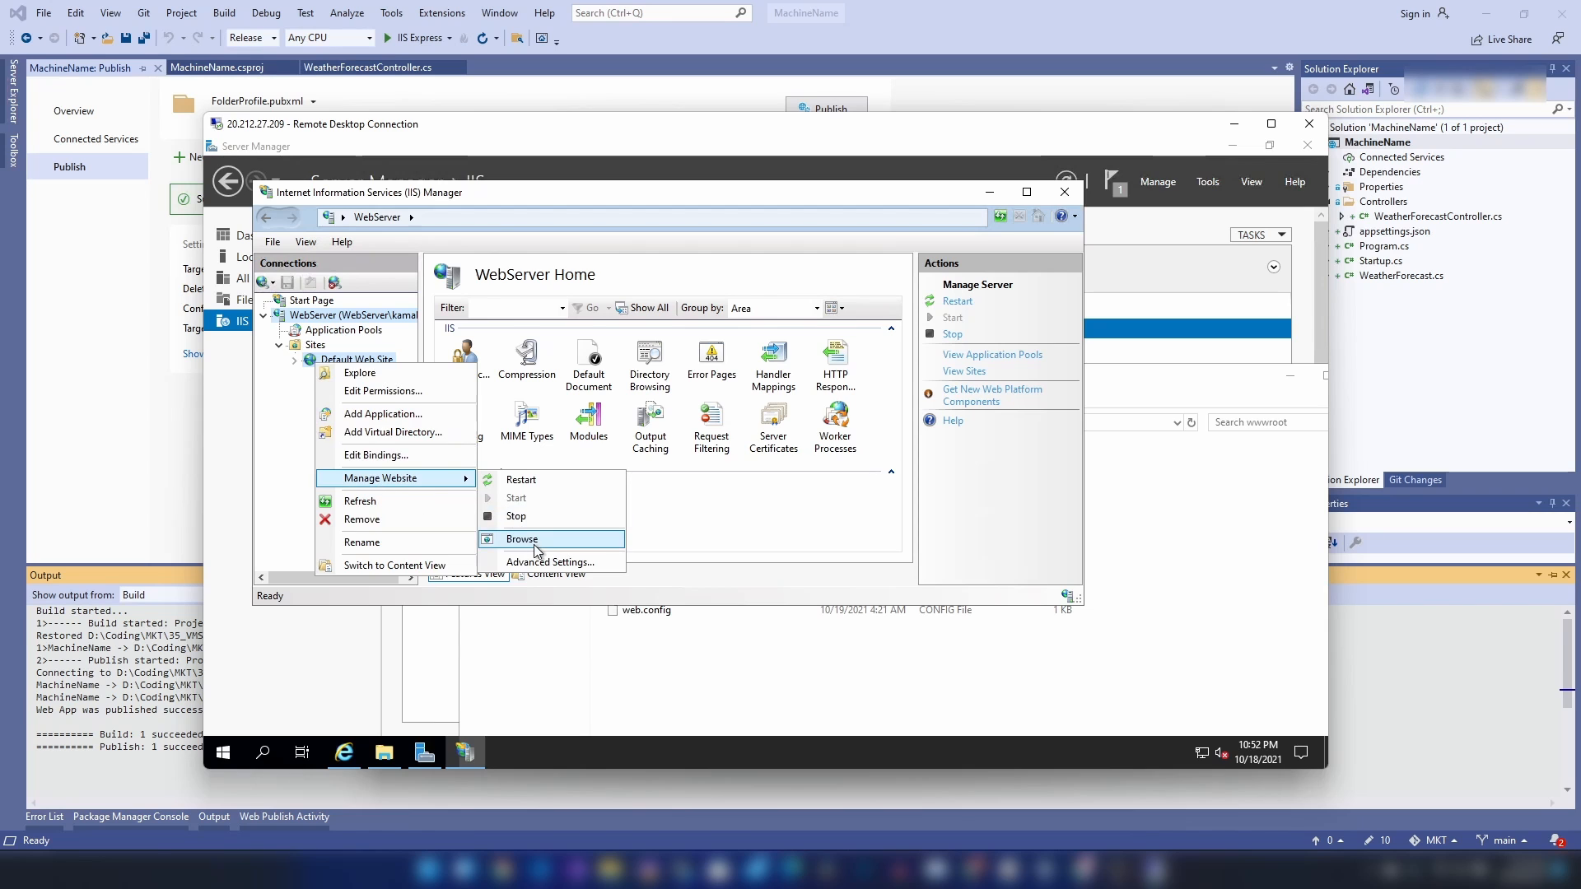
pyautogui.click(522, 540)
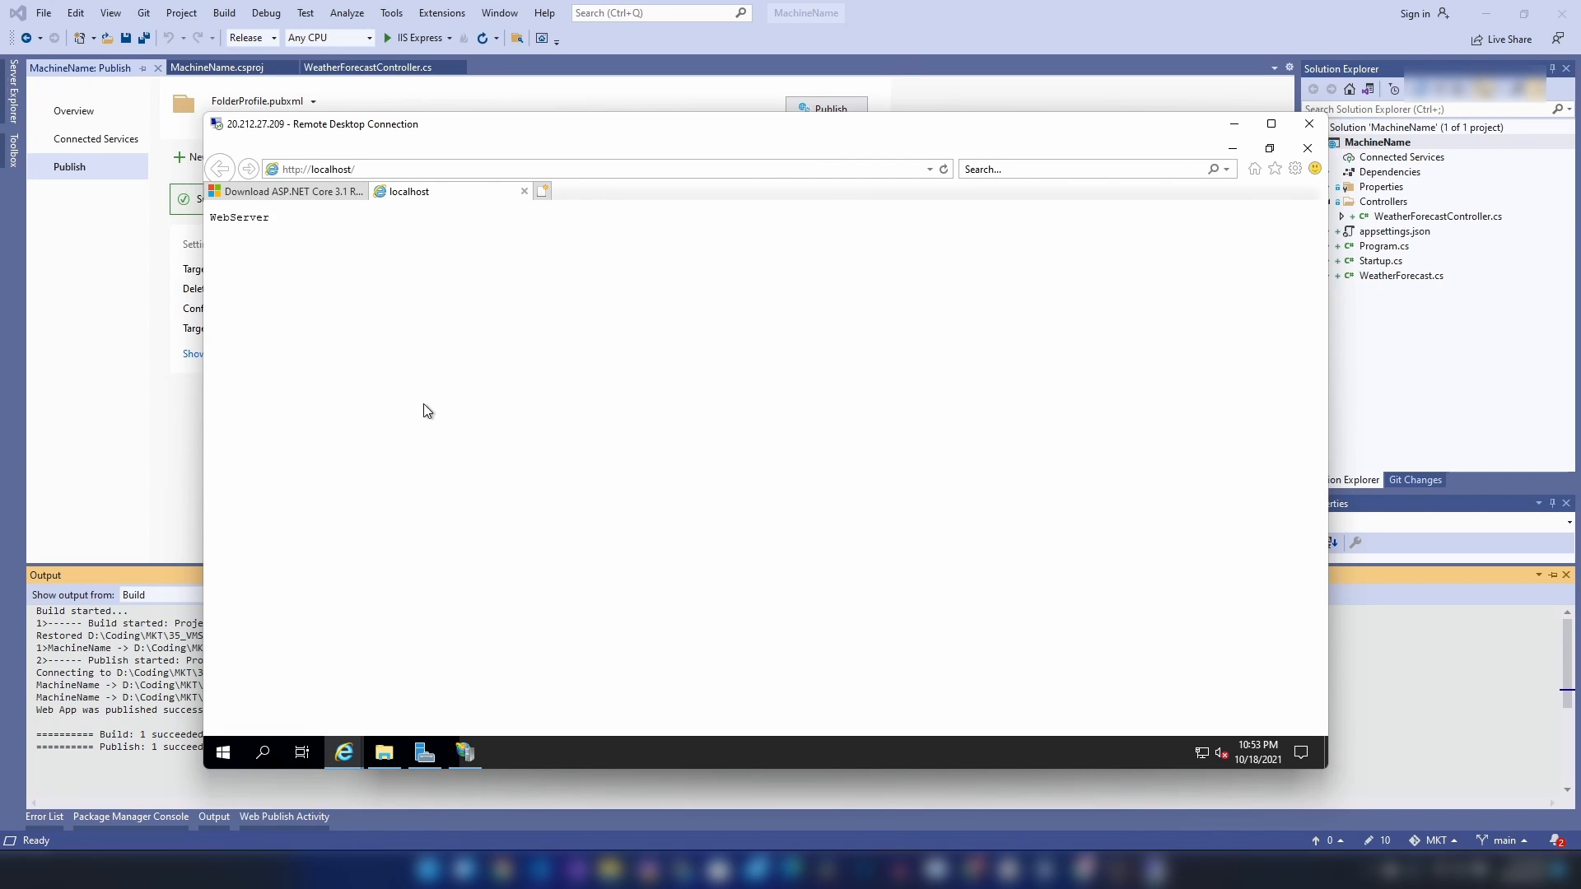
pyautogui.scroll(4, 424, 403)
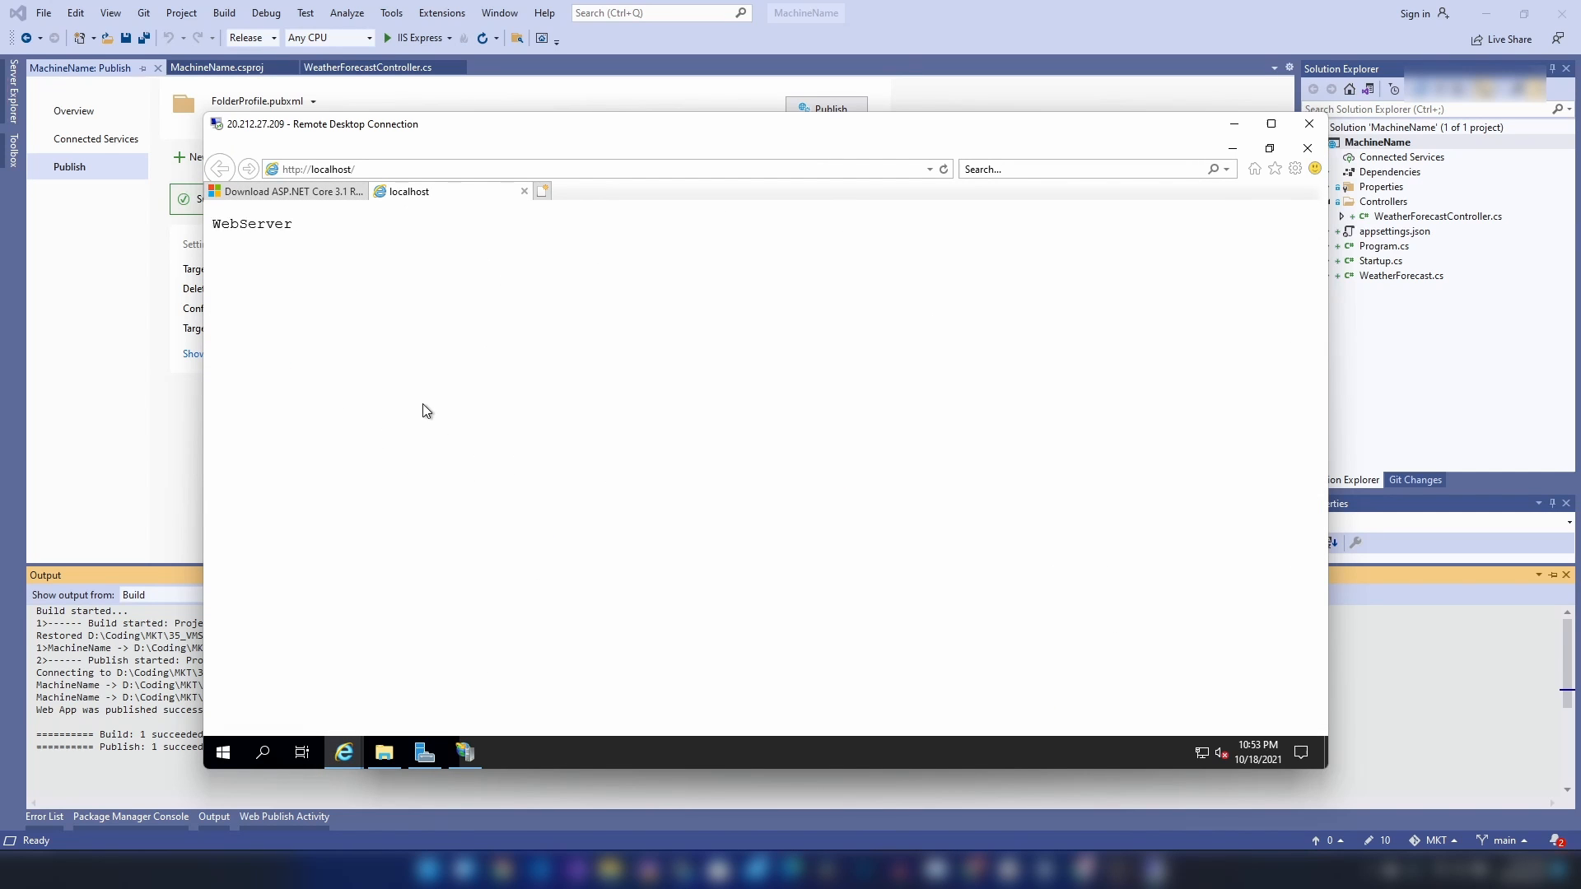
pyautogui.doubleClick(237, 229)
pyautogui.click(255, 262)
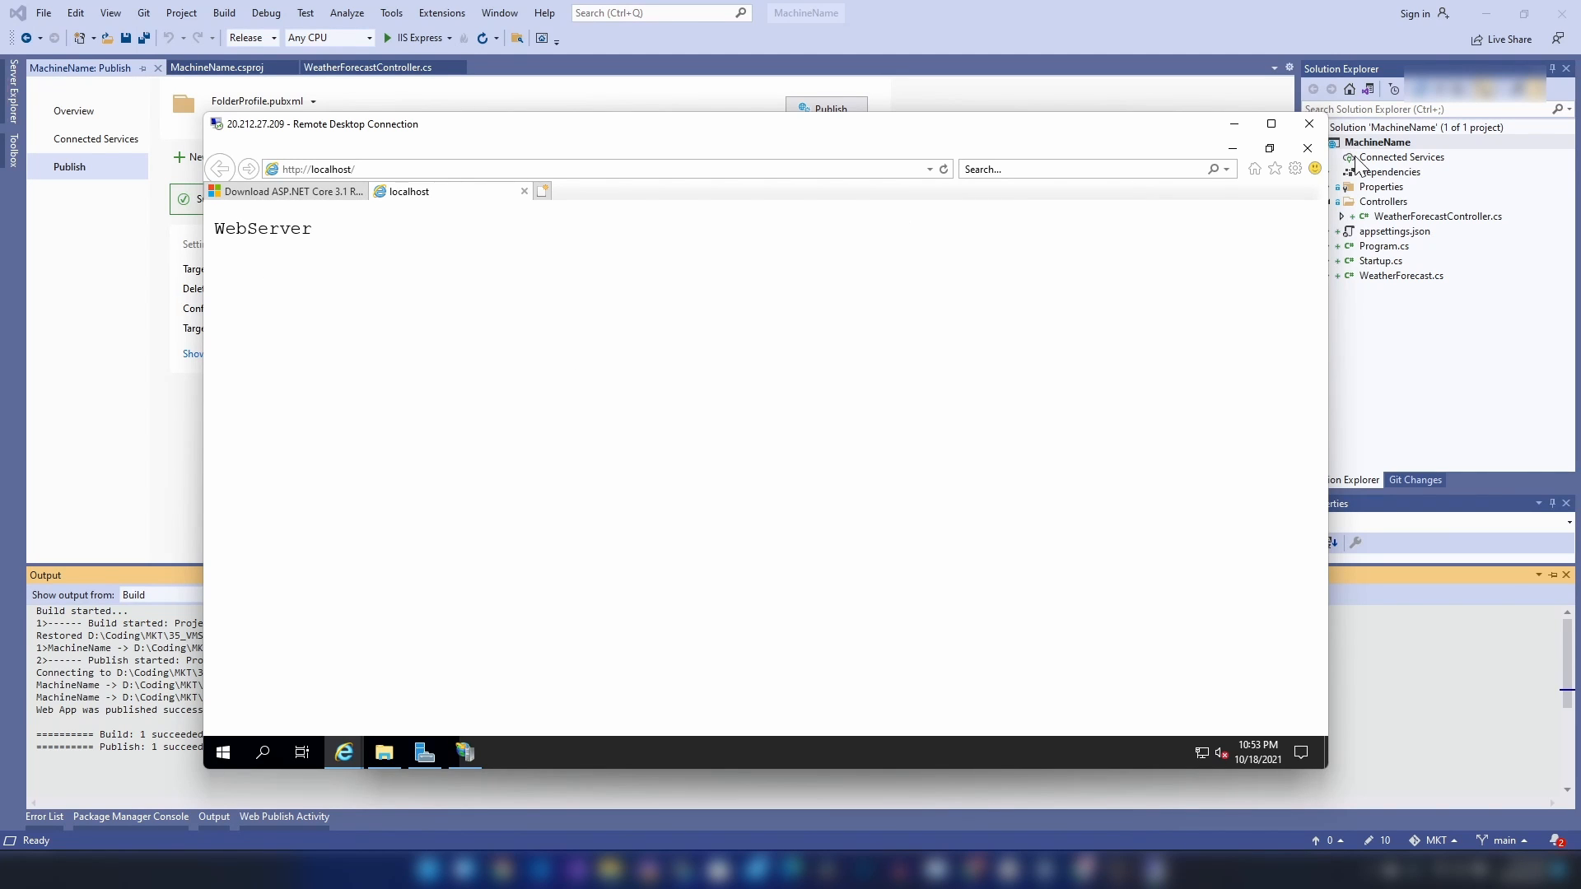
# Close all Internet Explorer tabs, IIS Manager and Server Manager on the remote server
pyautogui.click(1307, 149)
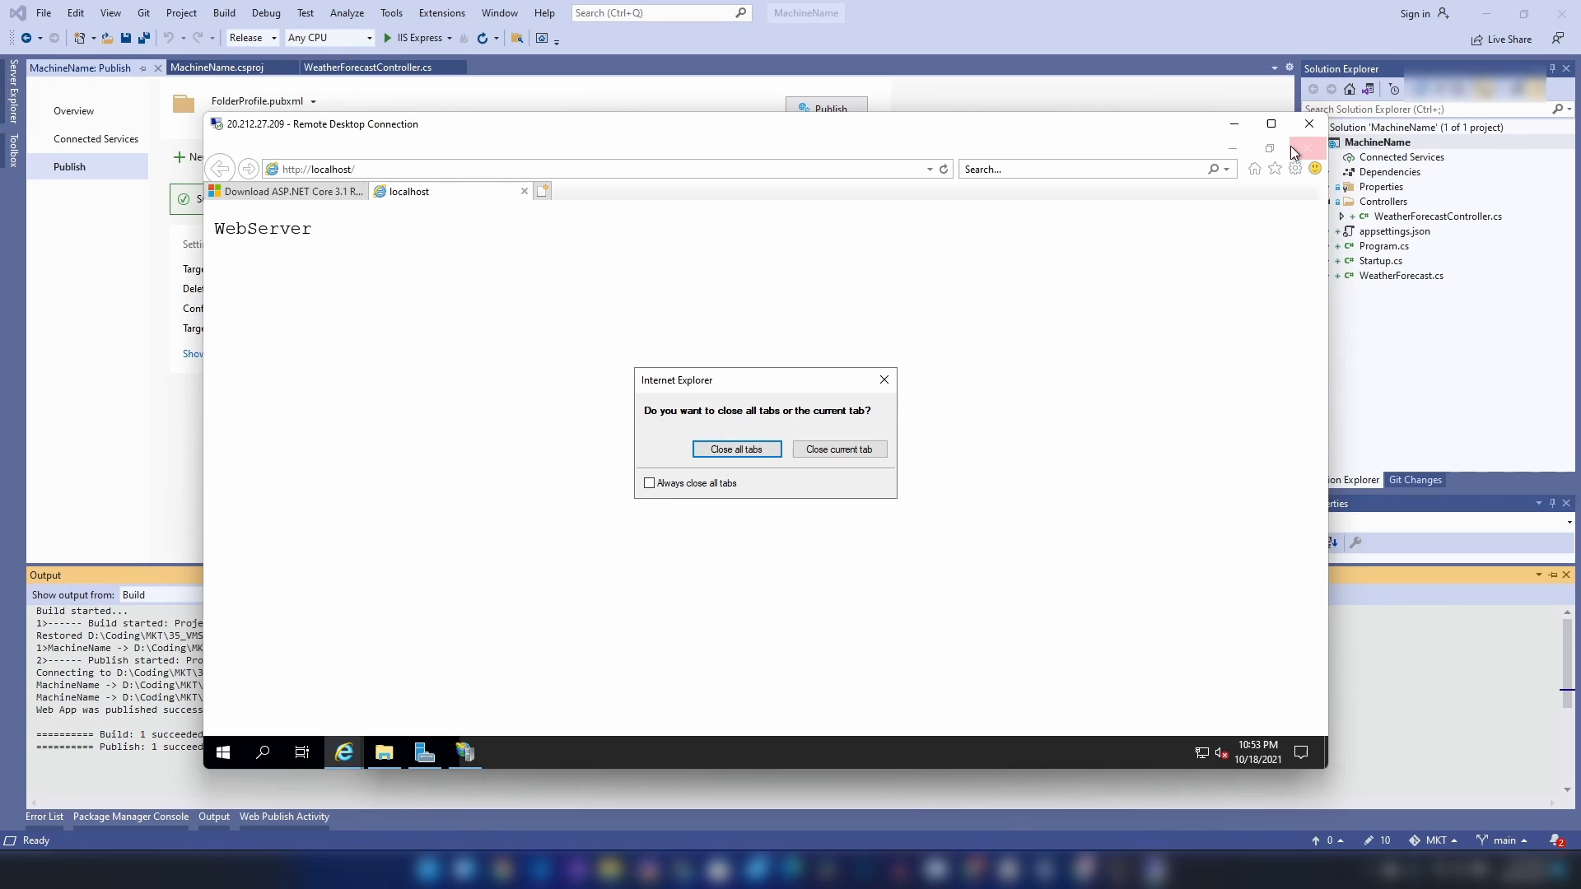
pyautogui.click(737, 449)
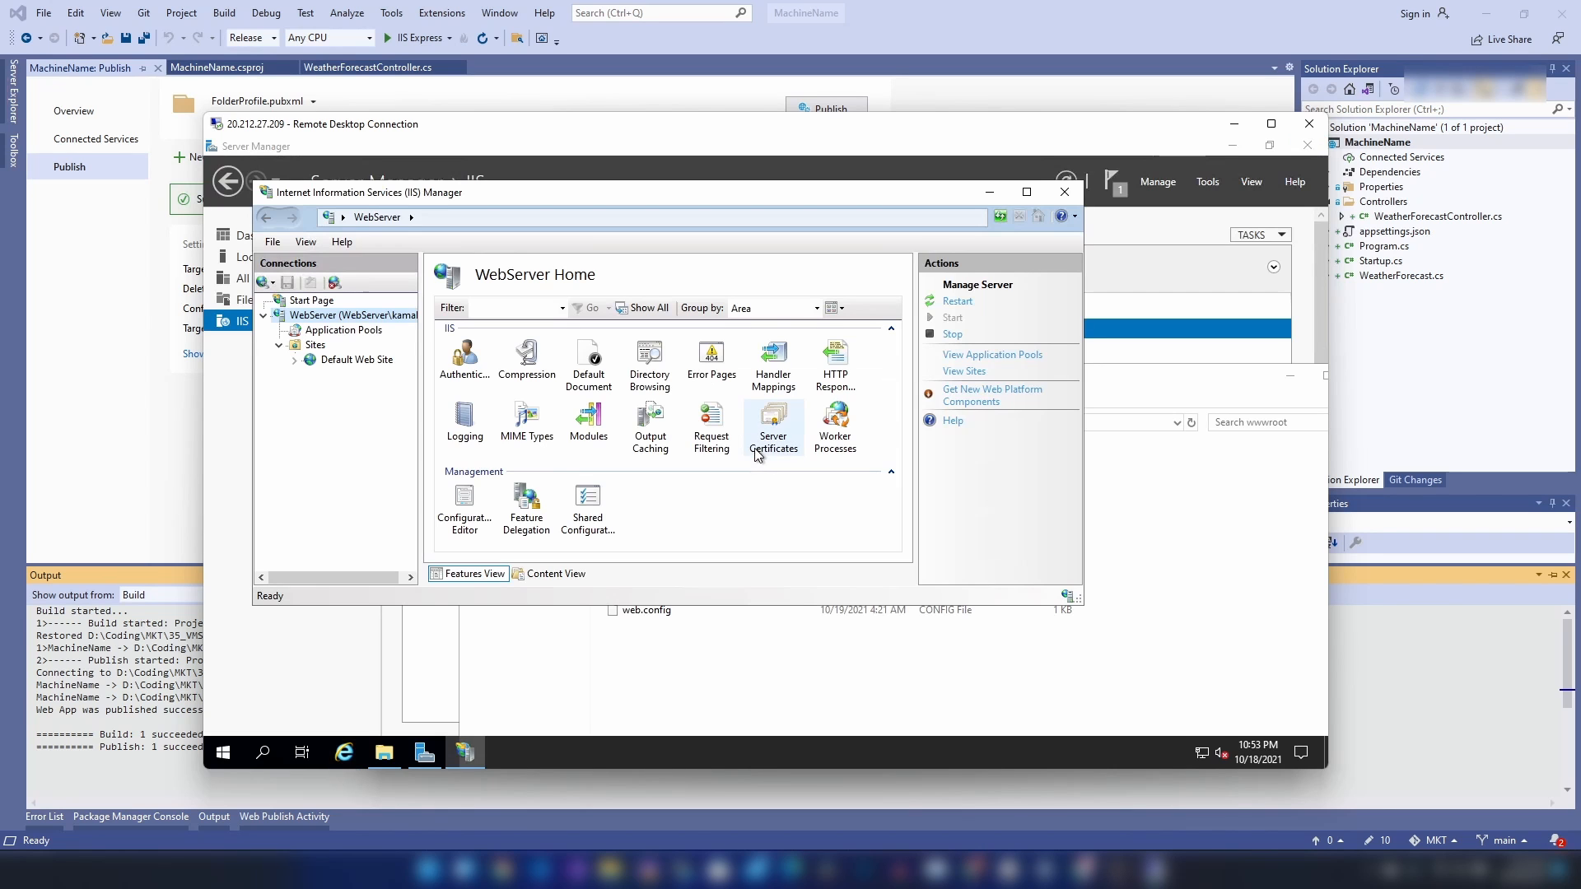
pyautogui.click(1061, 197)
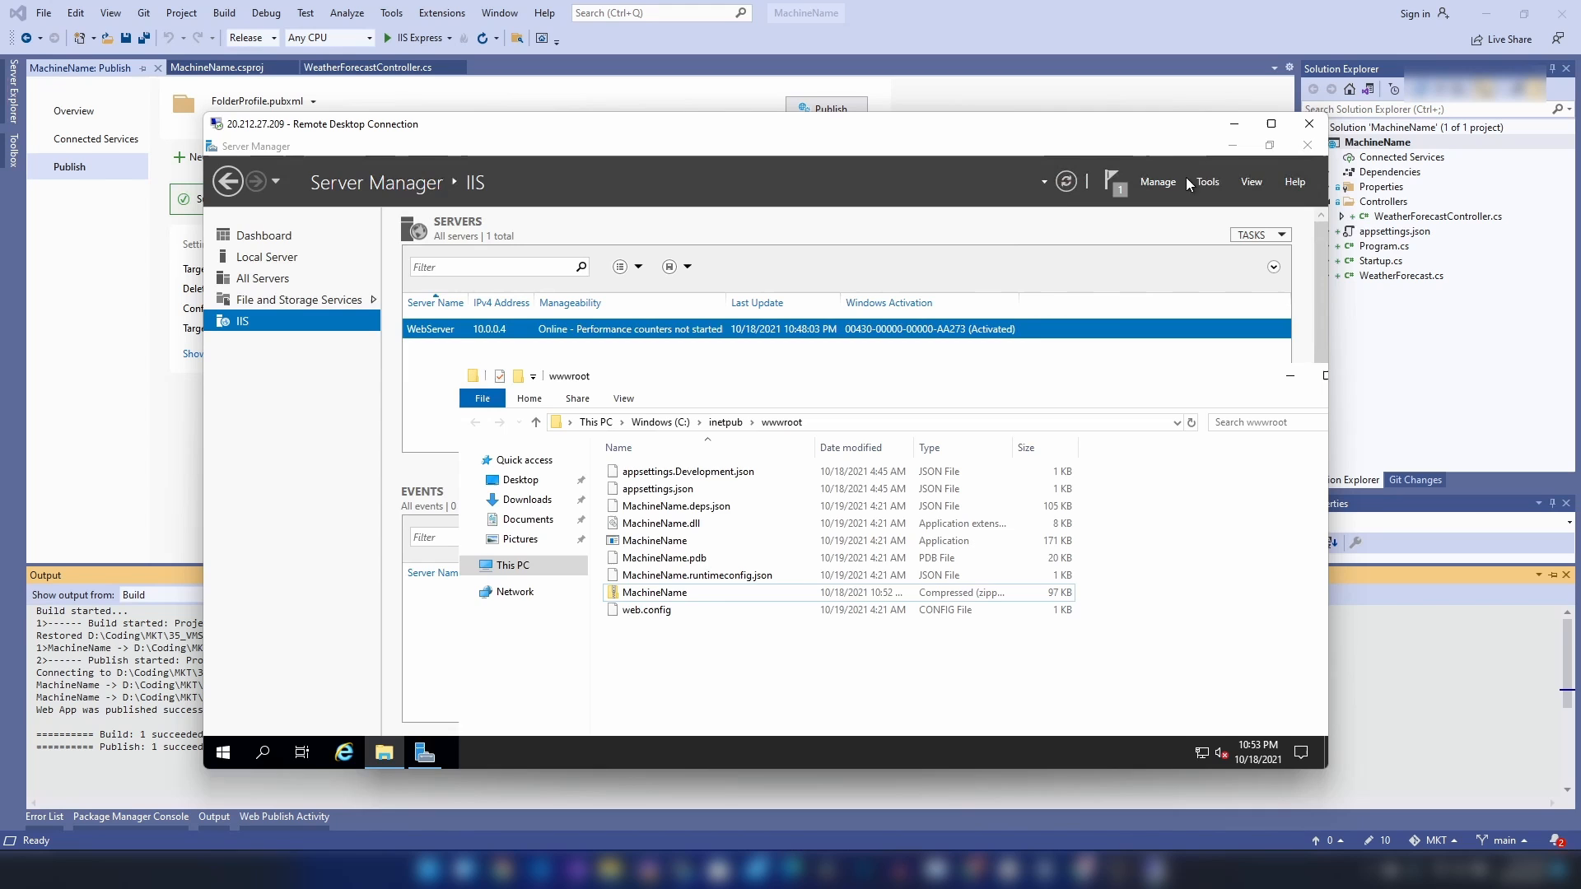
pyautogui.click(1307, 146)
# Go to the C:\Windows\System32\Sysprep folder on the remote server
pyautogui.moveTo(690, 383); pyautogui.dragTo(512, 279)
pyautogui.click(477, 551)
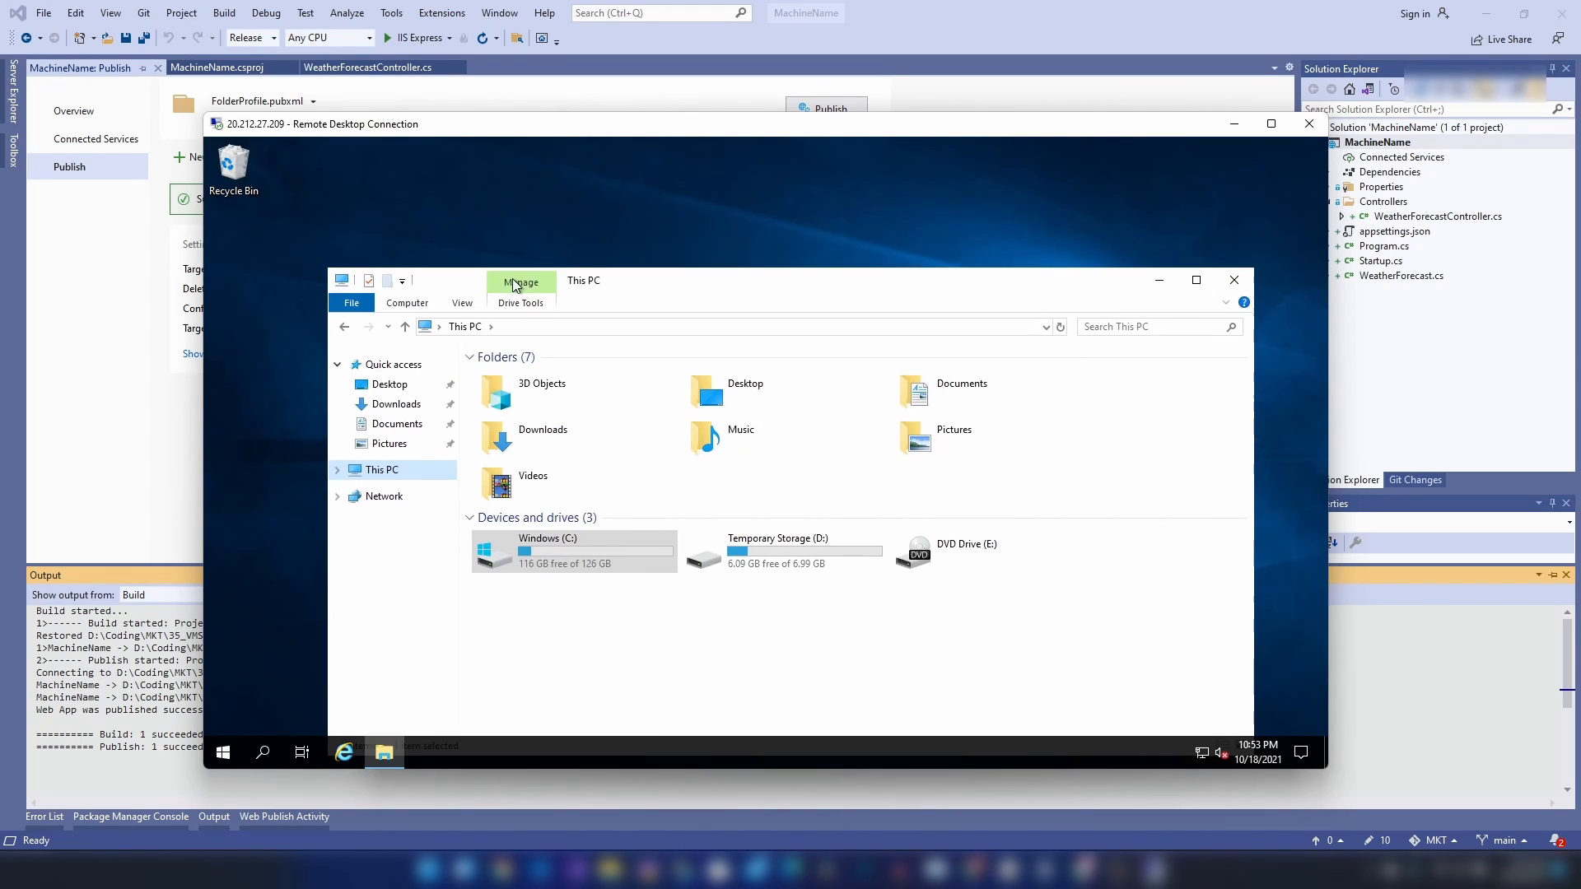
pyautogui.click(560, 557)
pyautogui.doubleClick(560, 557)
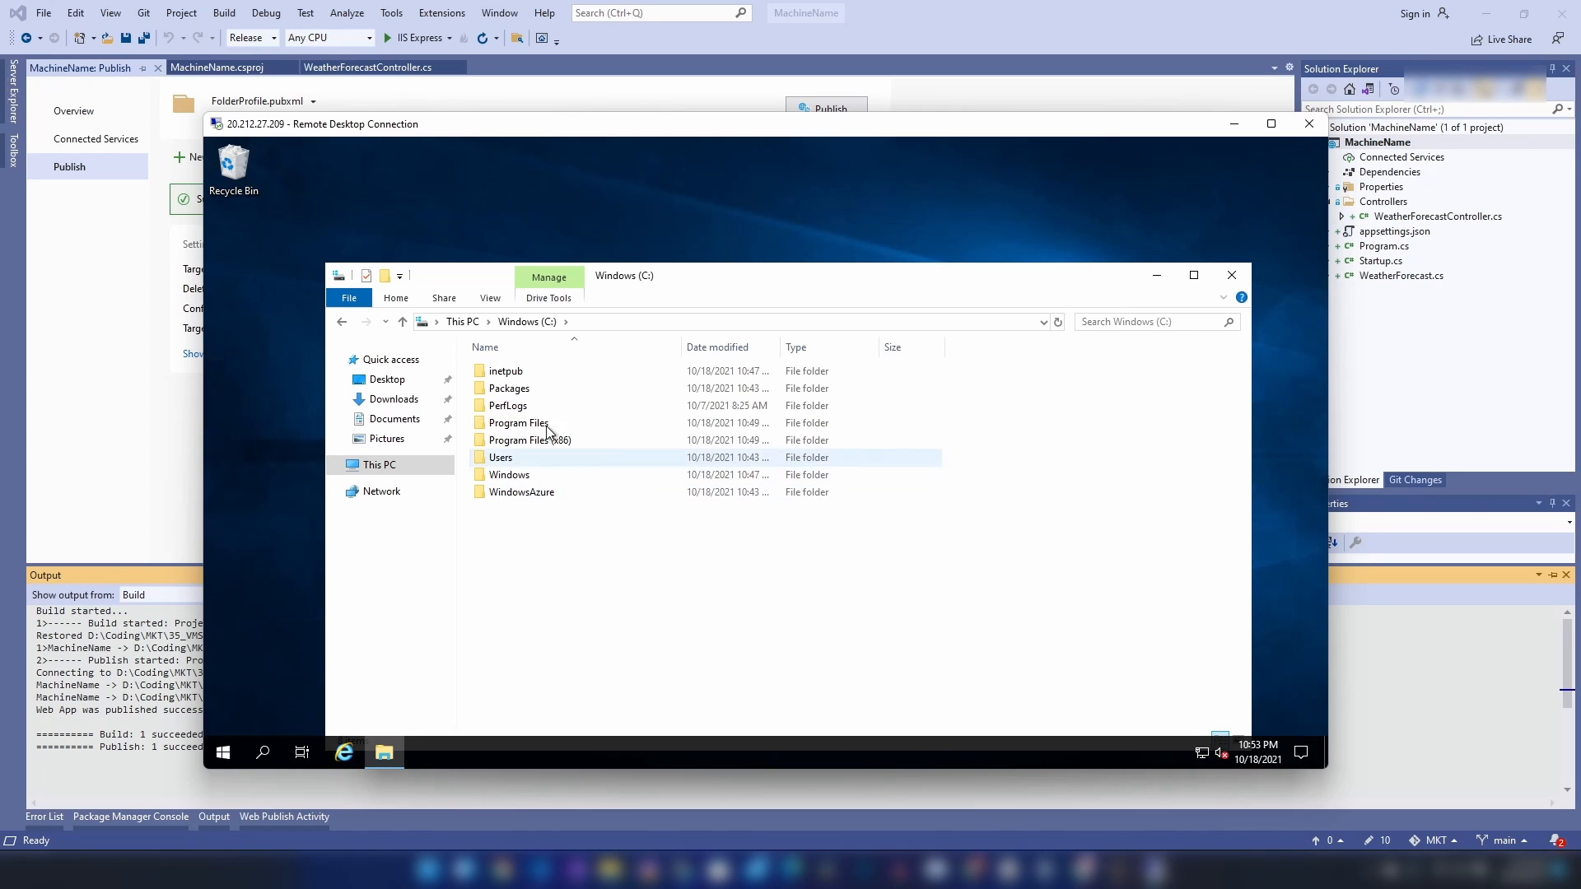
pyautogui.doubleClick(540, 474)
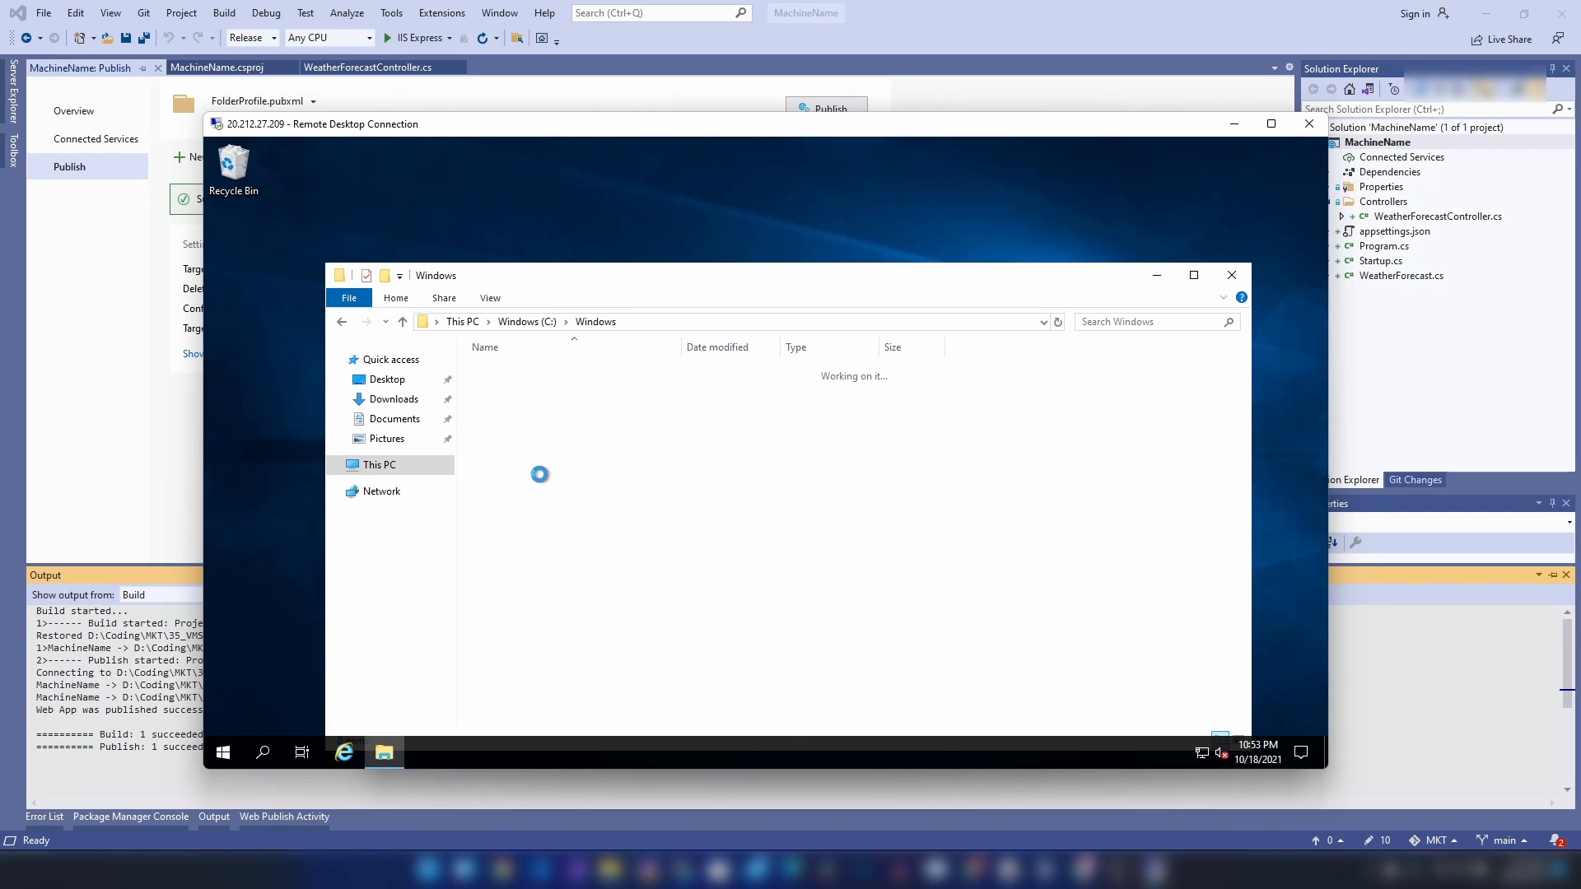
pyautogui.press('s')
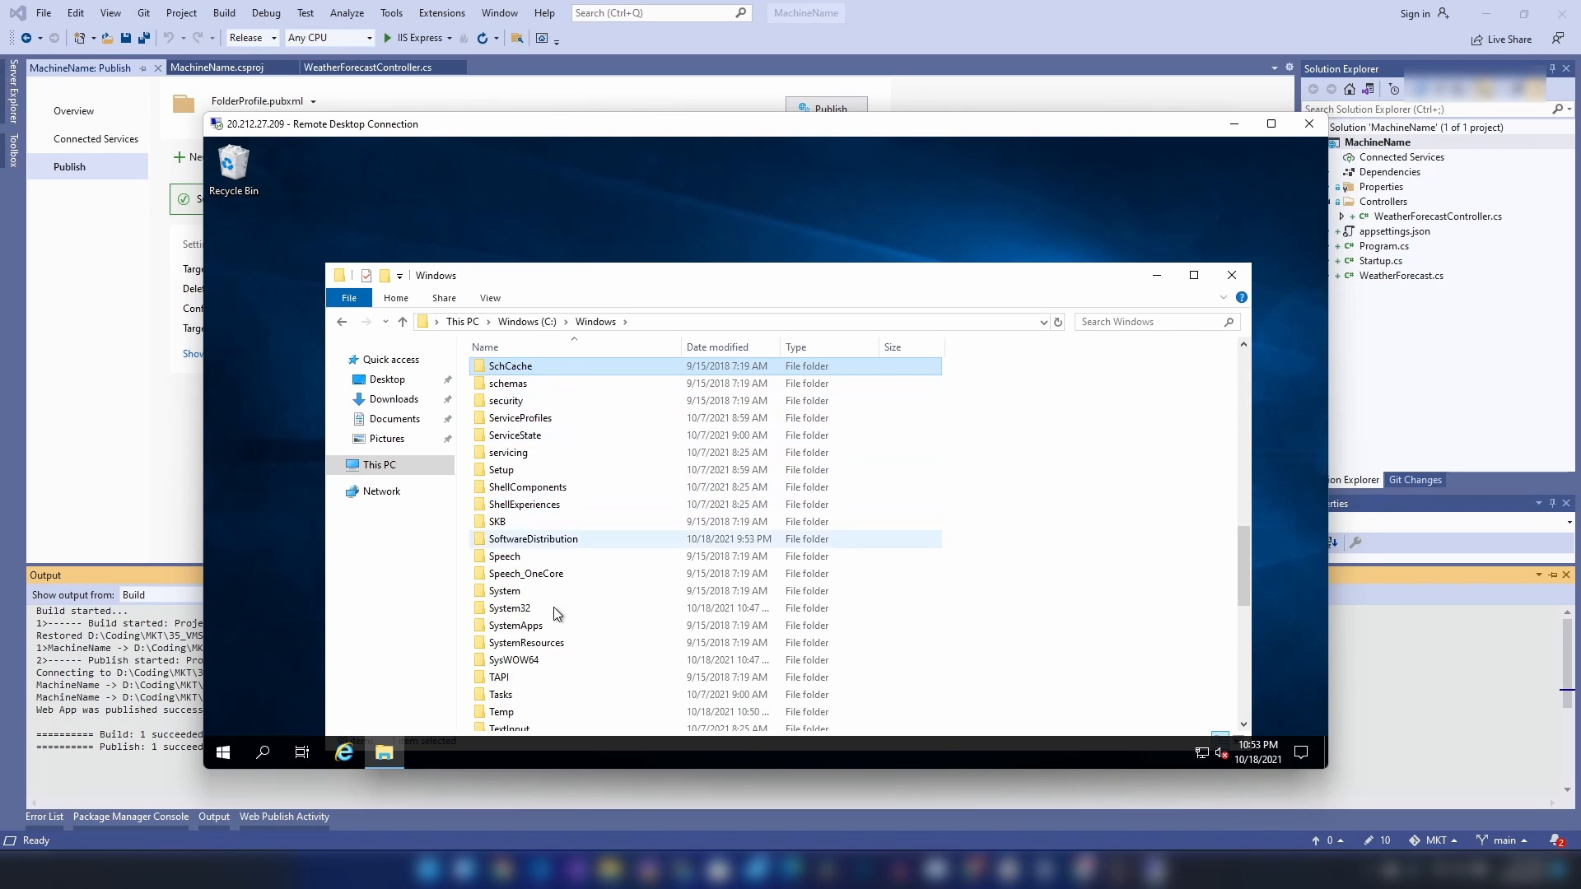
pyautogui.doubleClick(508, 609)
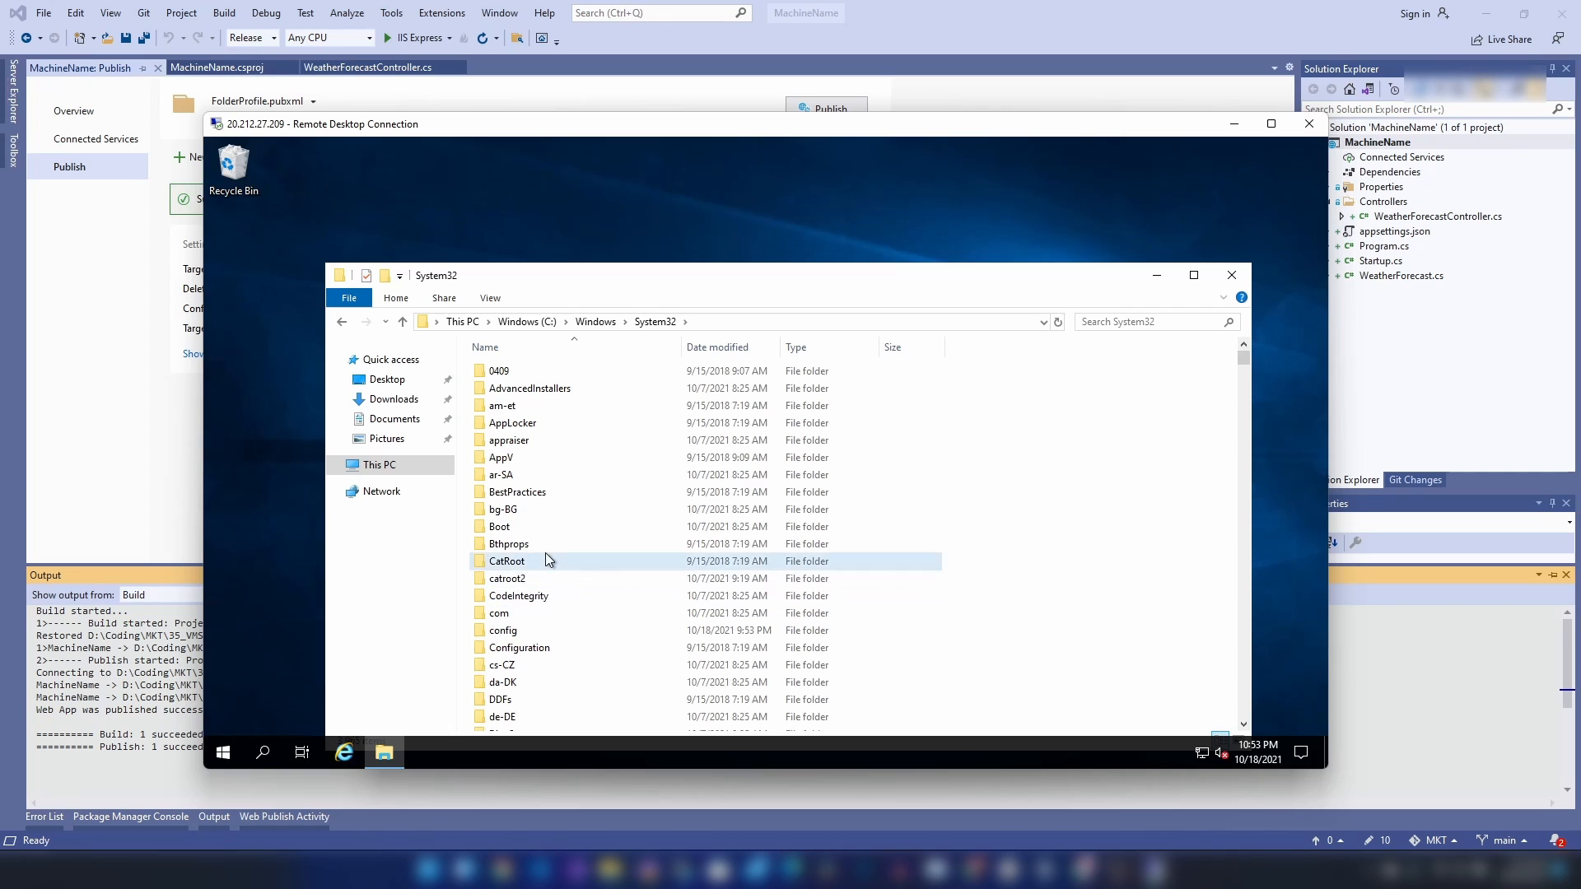
pyautogui.press('s')
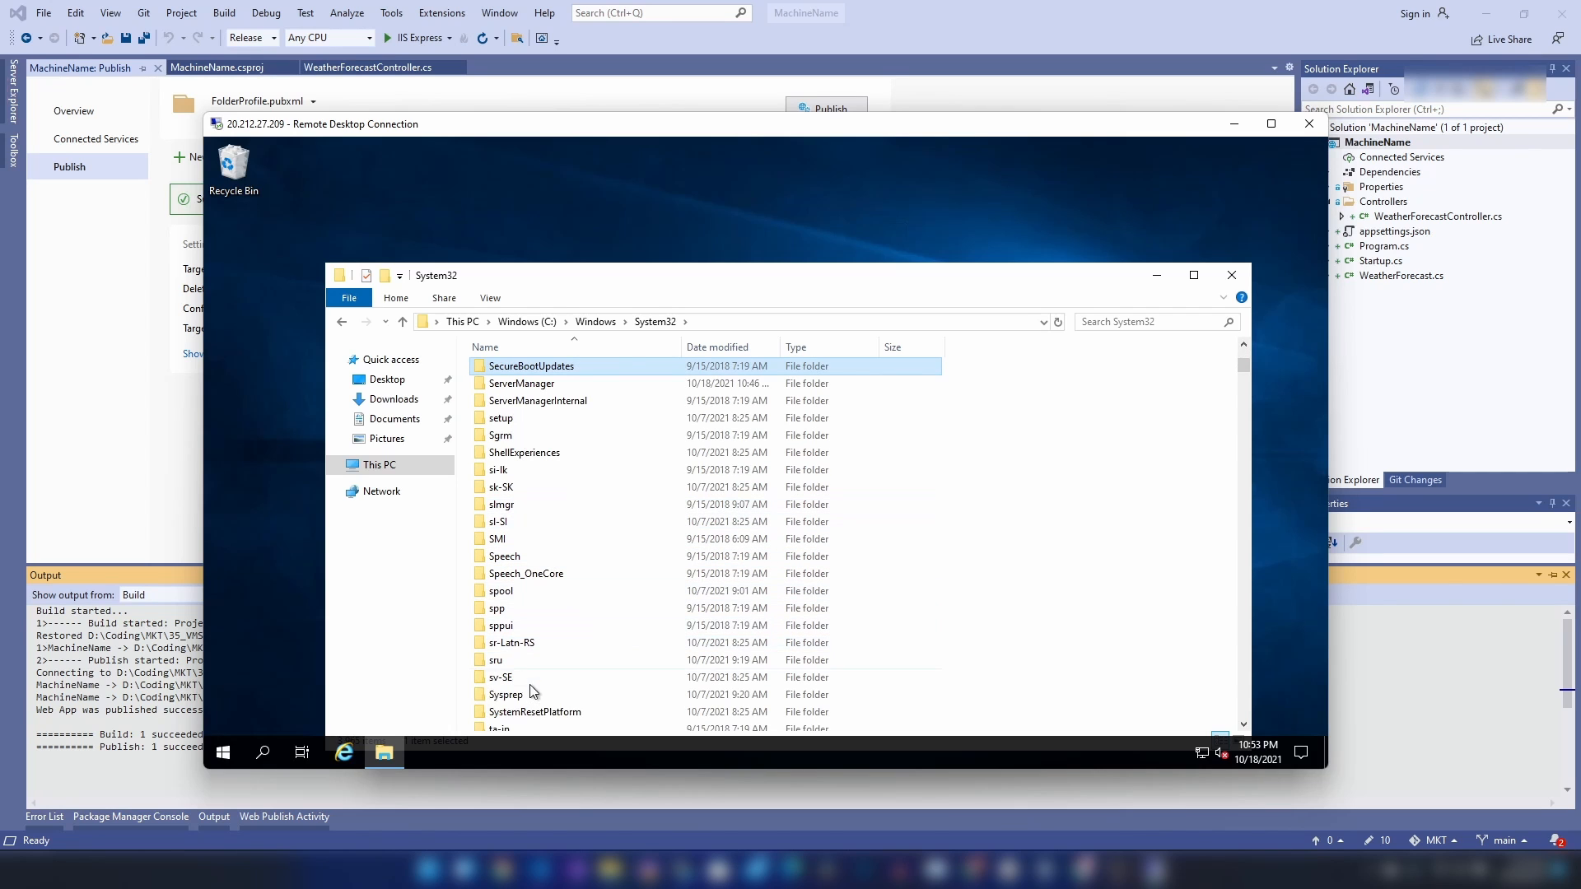
pyautogui.doubleClick(530, 694)
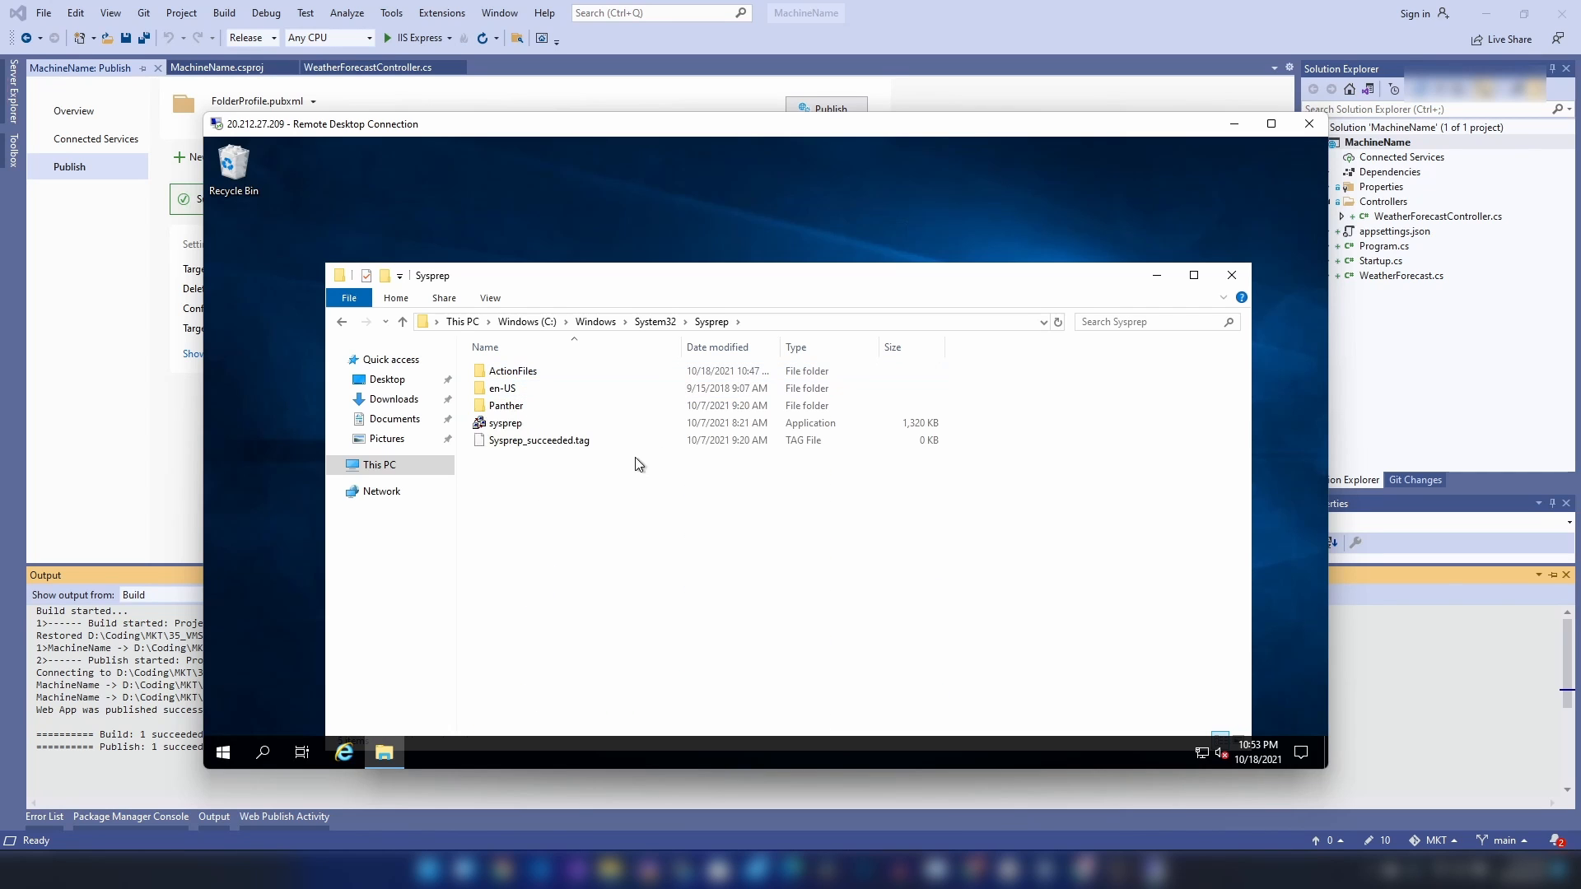
# Run sysprep with Enter System Out-of-Box Experience (OOBE), Generalize enabled and the shutdown option set to Shutdown
pyautogui.doubleClick(542, 425)
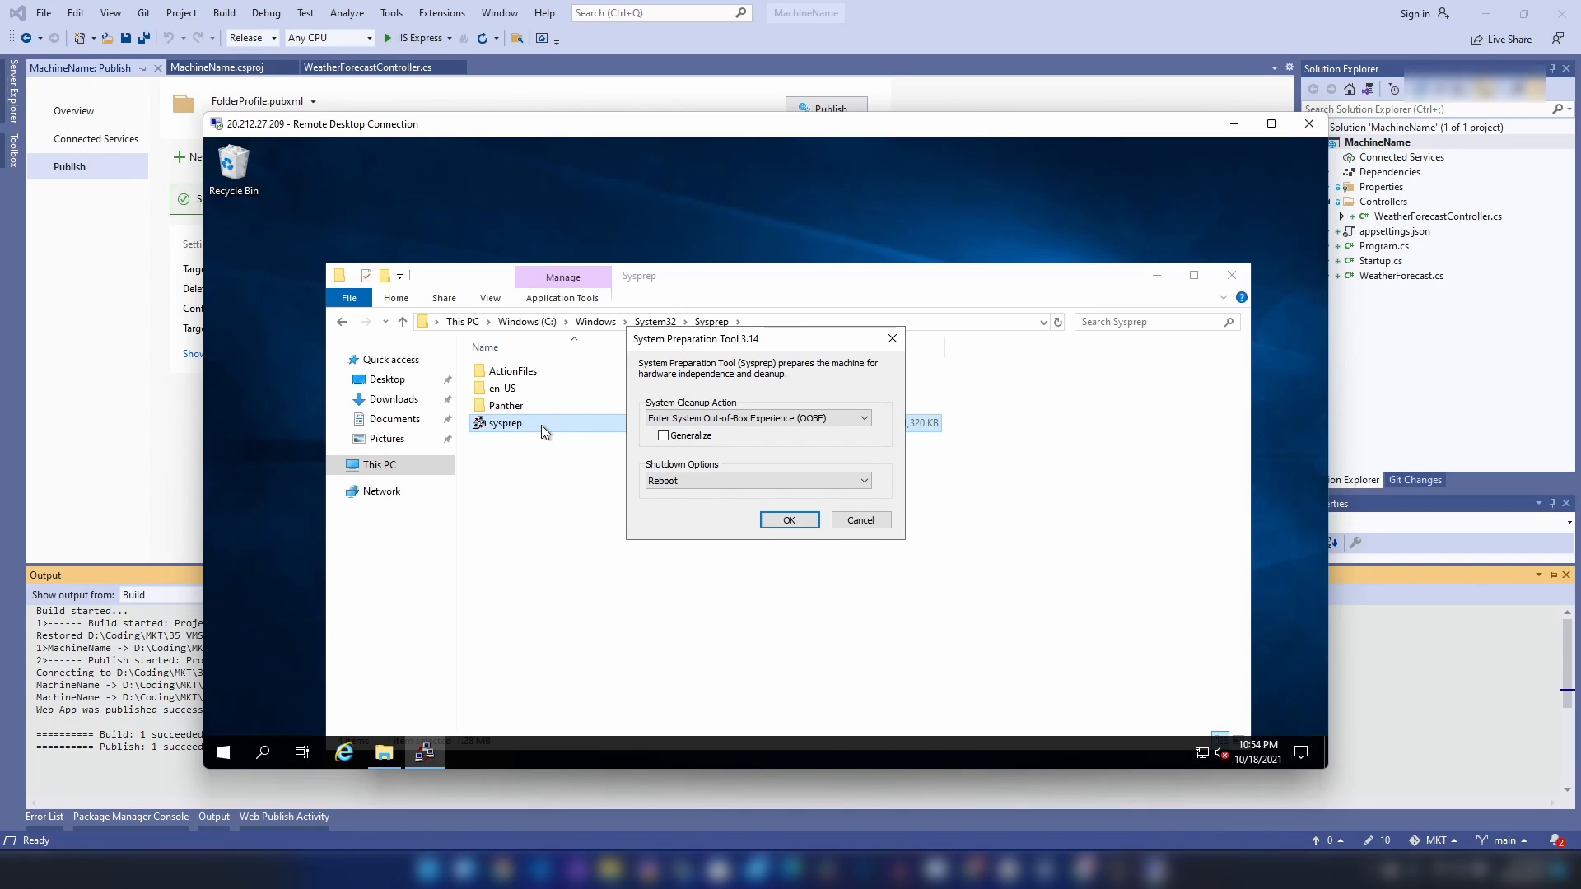
pyautogui.click(688, 437)
pyautogui.click(673, 481)
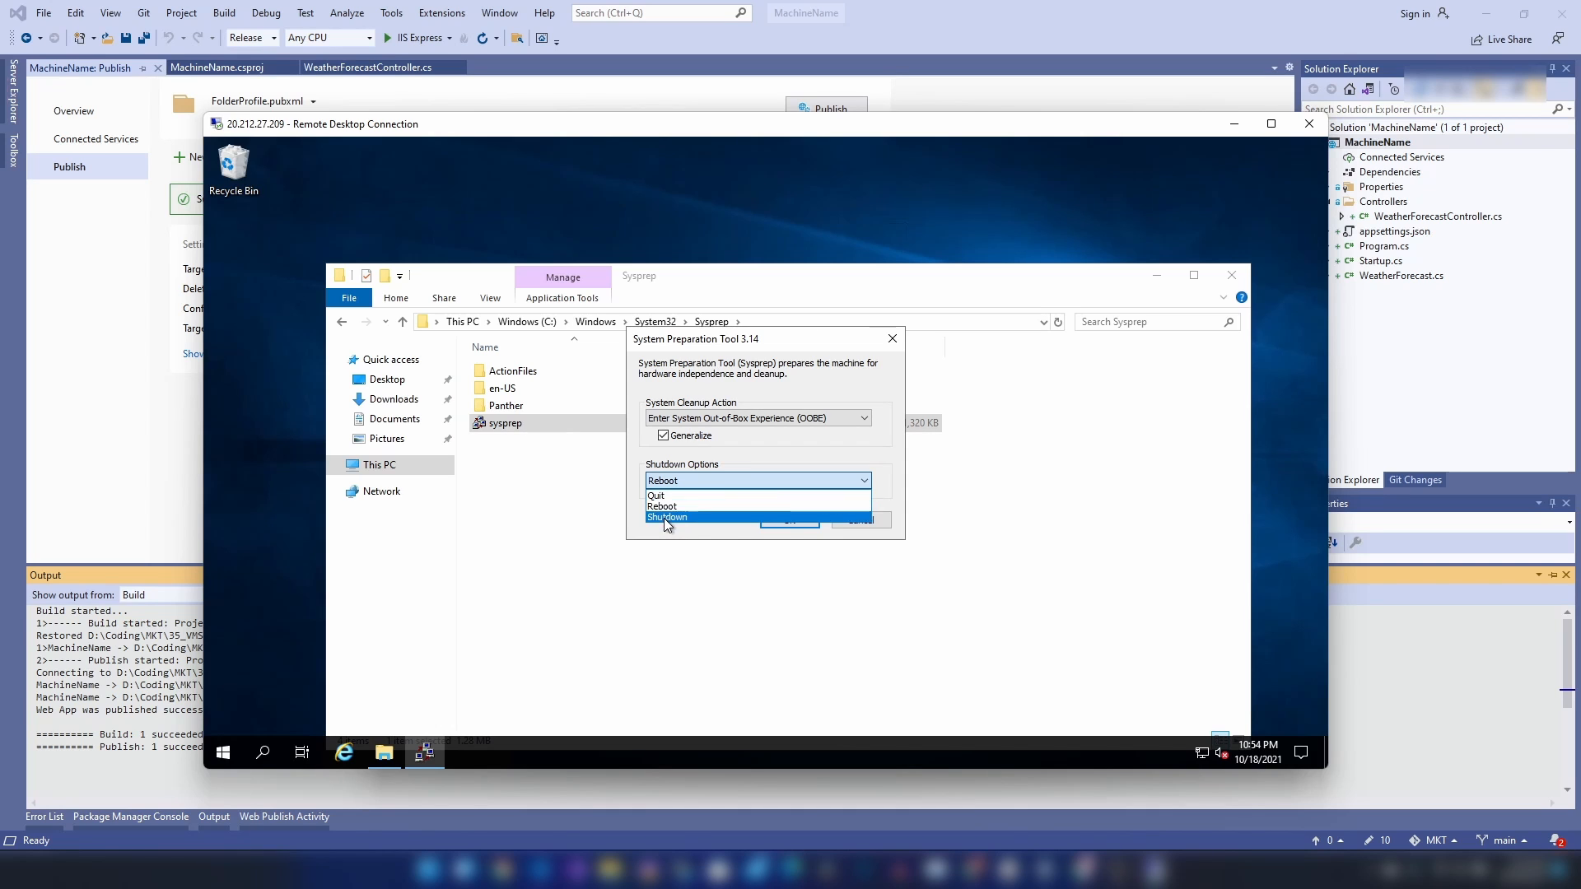
pyautogui.click(664, 517)
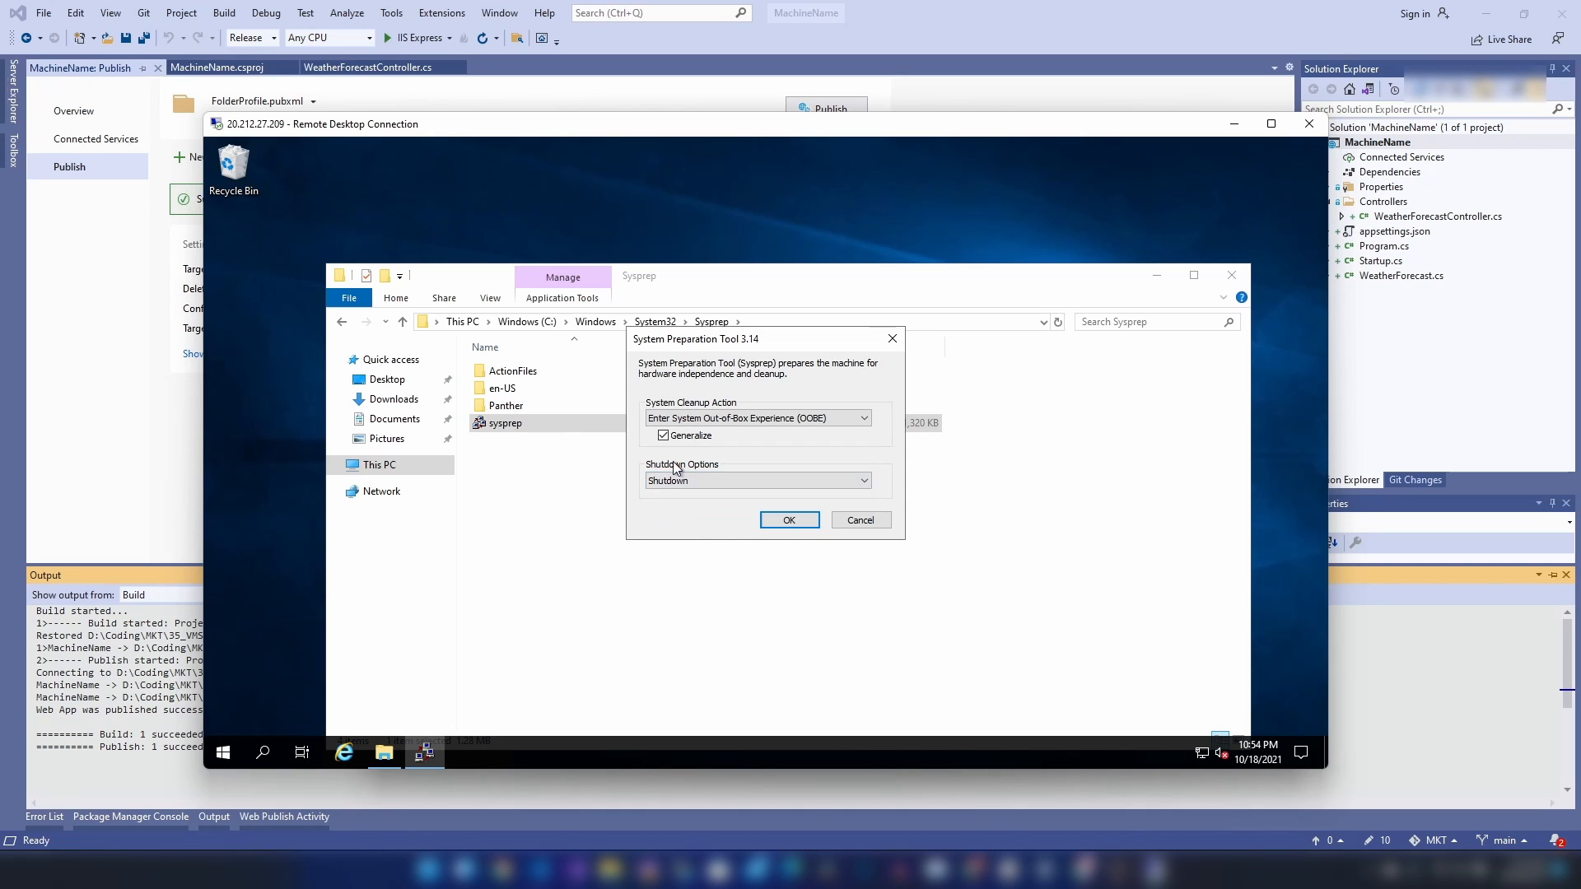
pyautogui.click(789, 520)
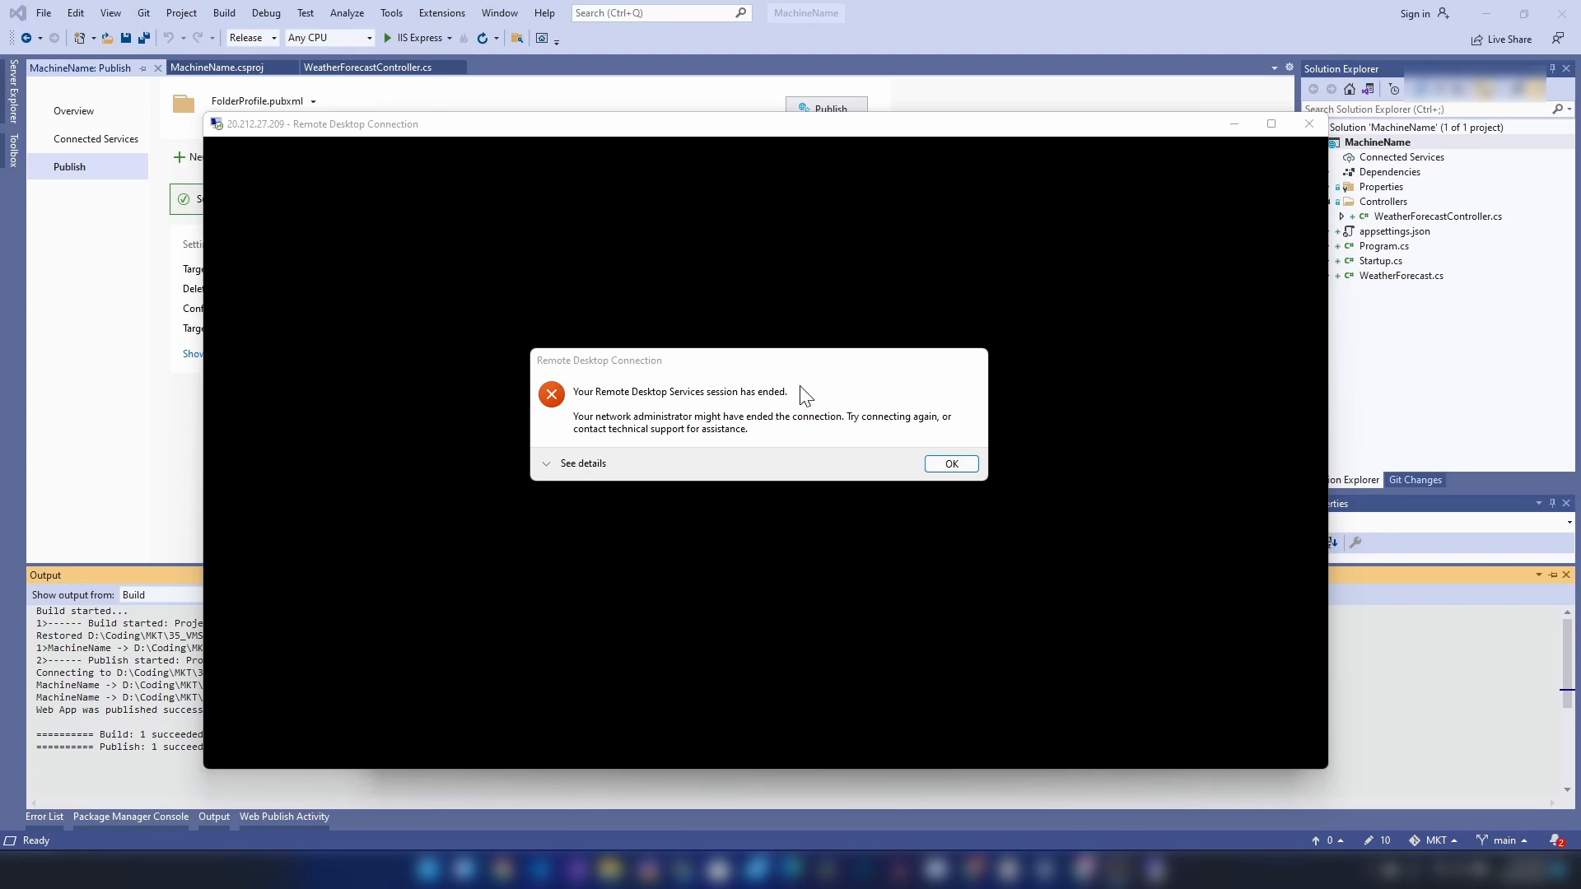
# Dismiss the ended remote session, then switch to the Azure portal and stop the WebServer virtual machine
pyautogui.click(935, 462)
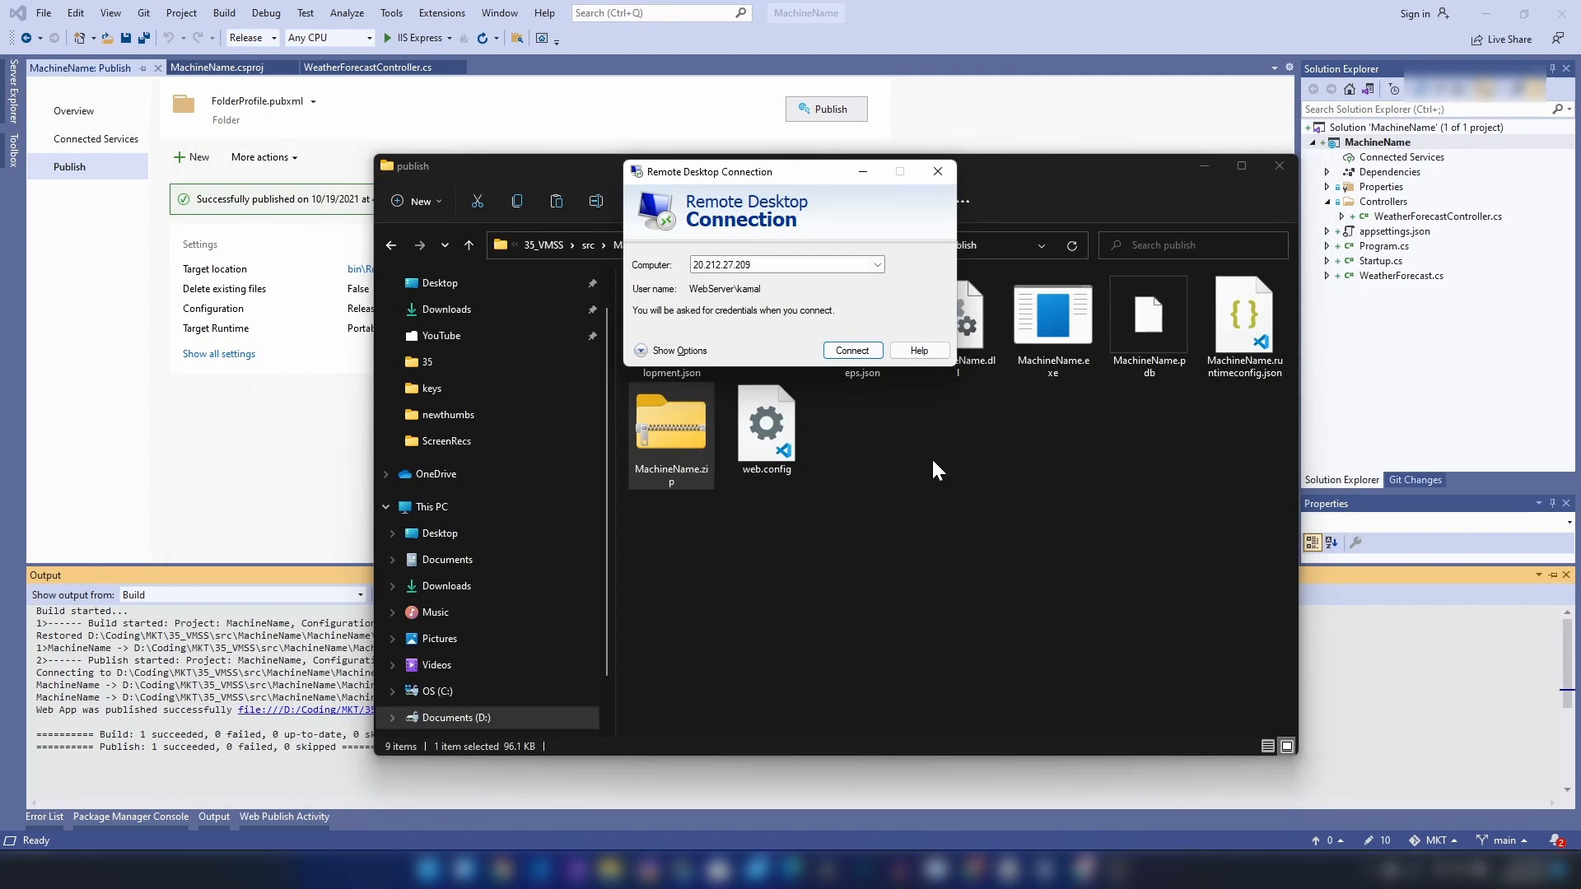
pyautogui.click(1080, 866)
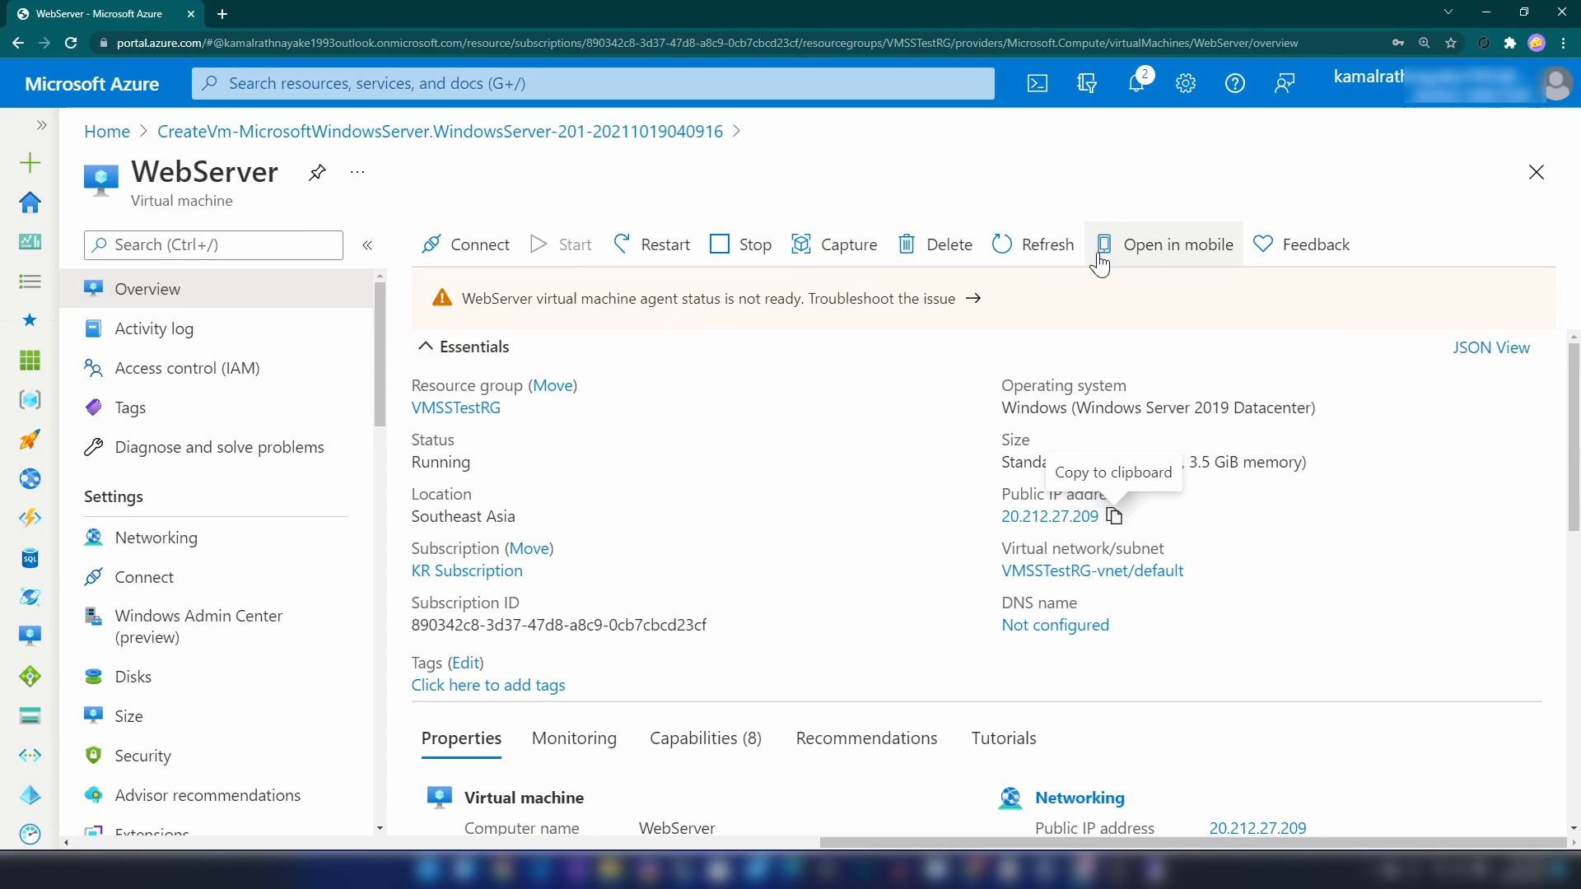
pyautogui.click(1057, 247)
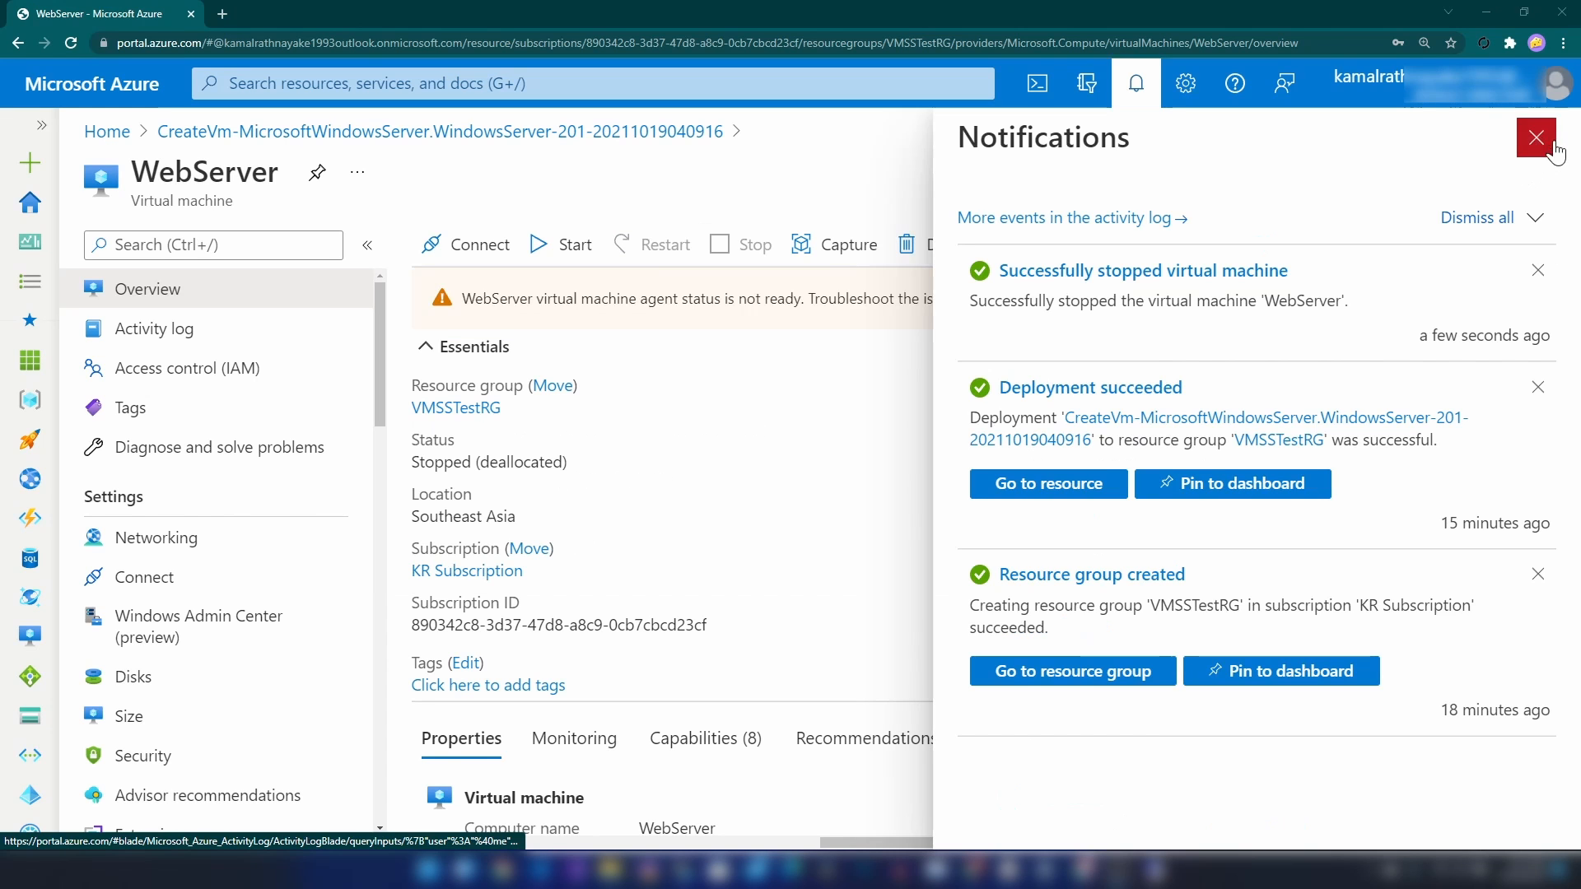
pyautogui.click(1539, 139)
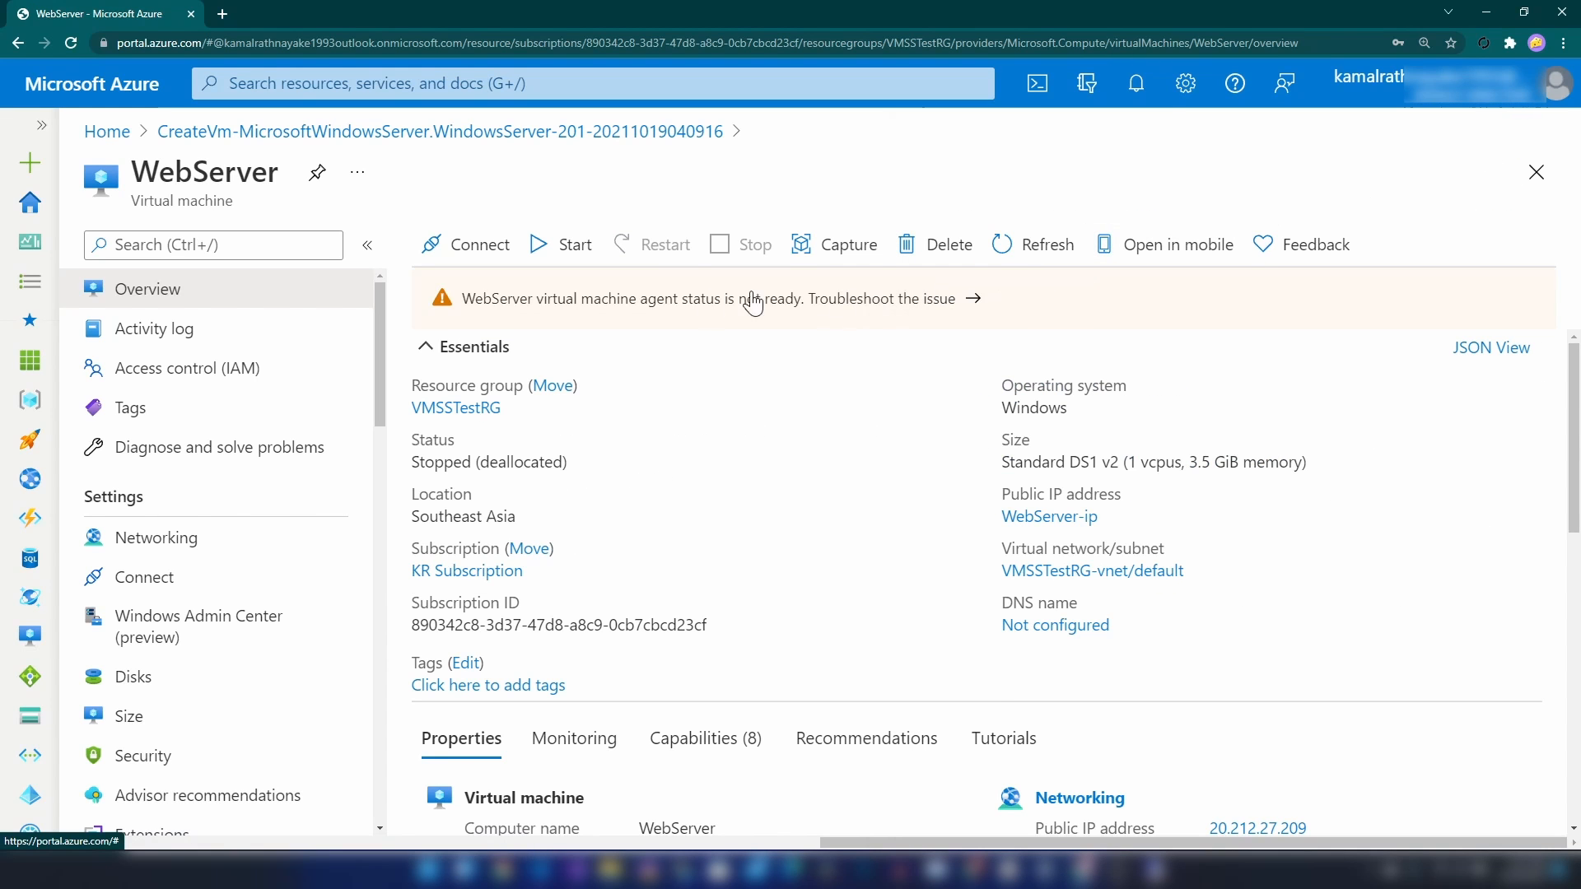
# Capture the WebServer virtual machine as a managed image only, in resource group VMSSTestRG, and create the image
pyautogui.click(822, 252)
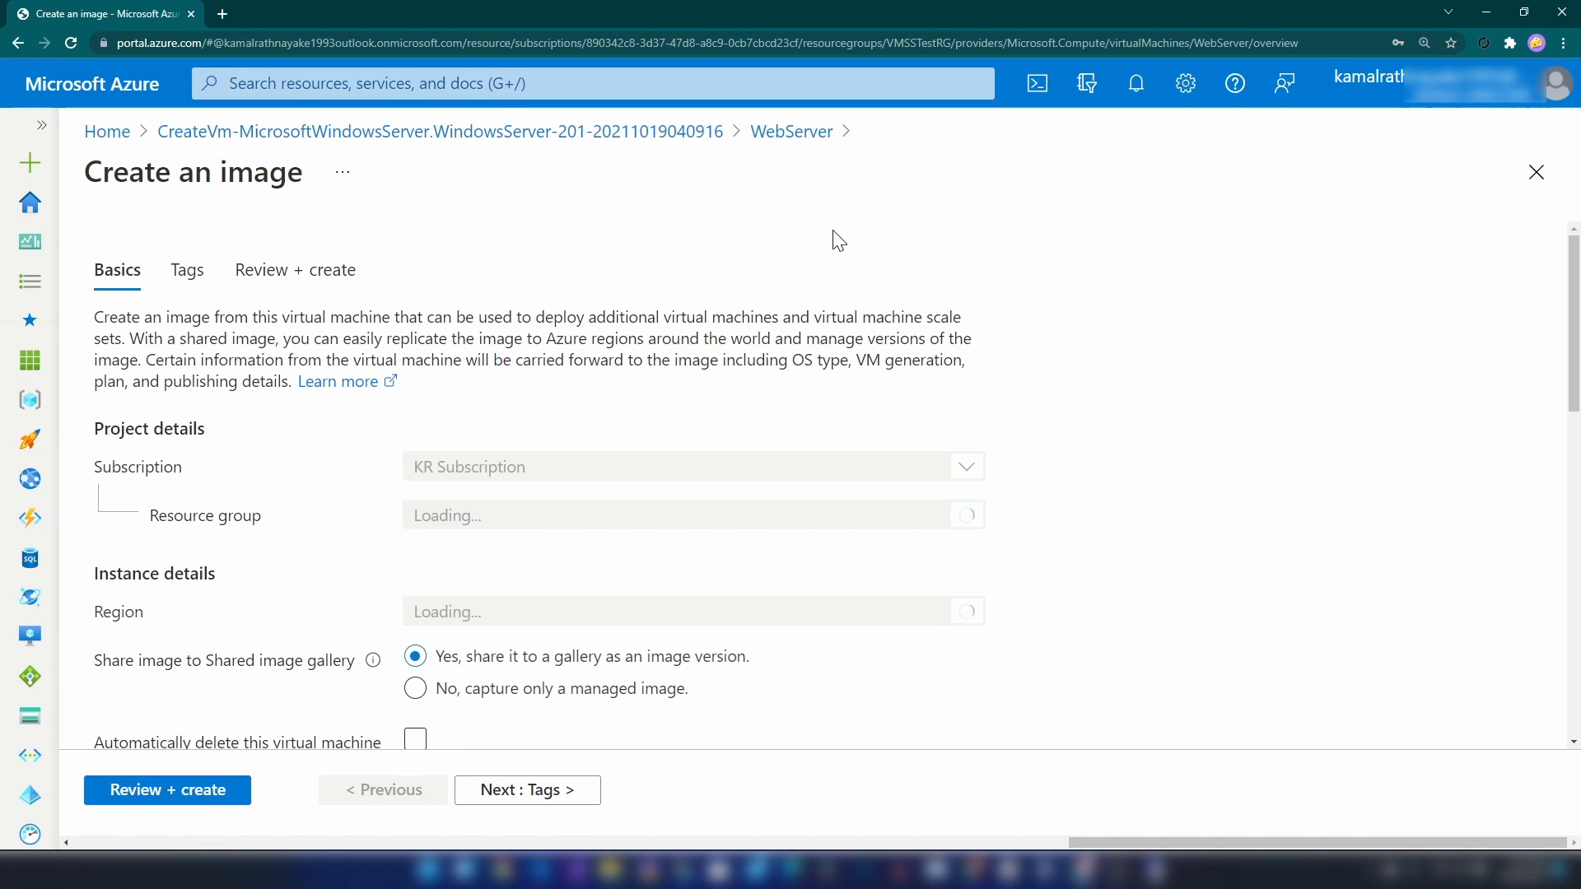
pyautogui.scroll(-3, 645, 336)
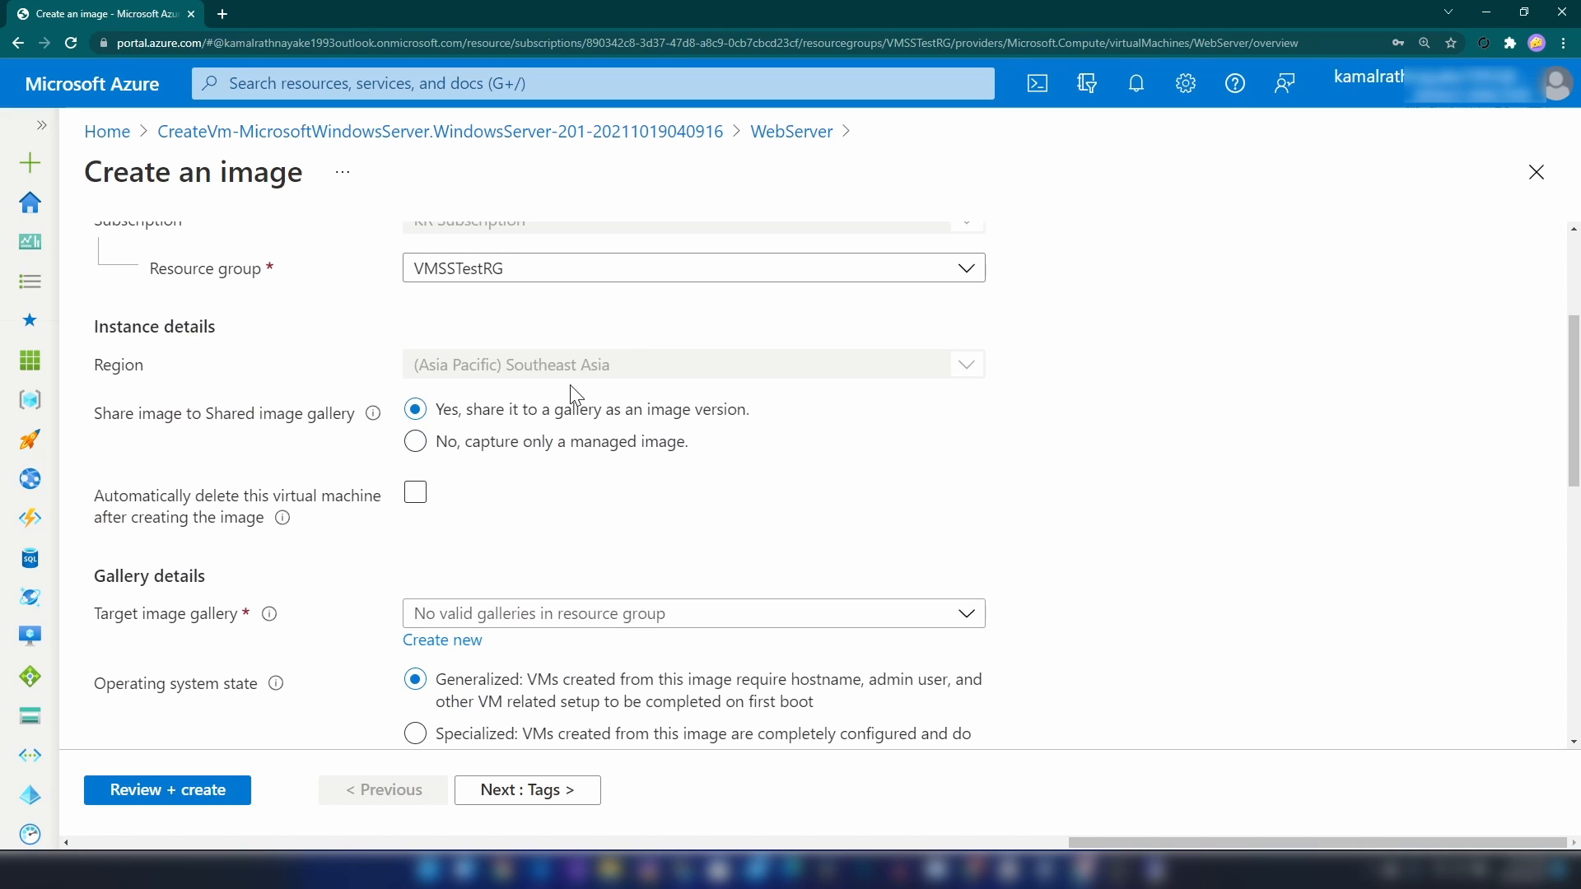
pyautogui.click(495, 444)
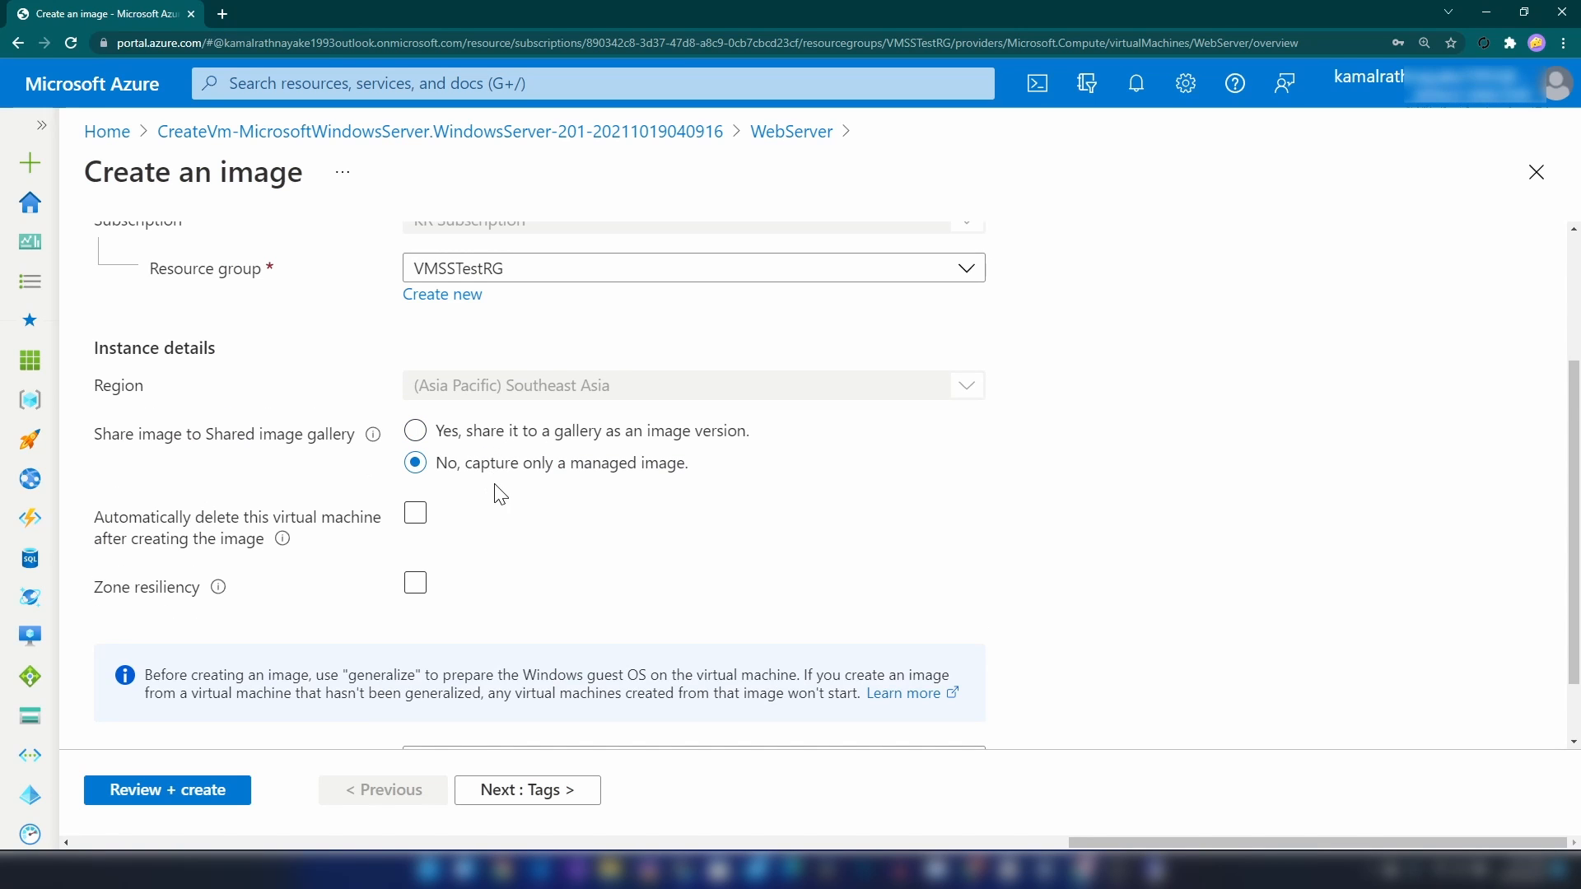
pyautogui.scroll(2, 496, 494)
pyautogui.scroll(-3, 497, 497)
pyautogui.click(456, 508)
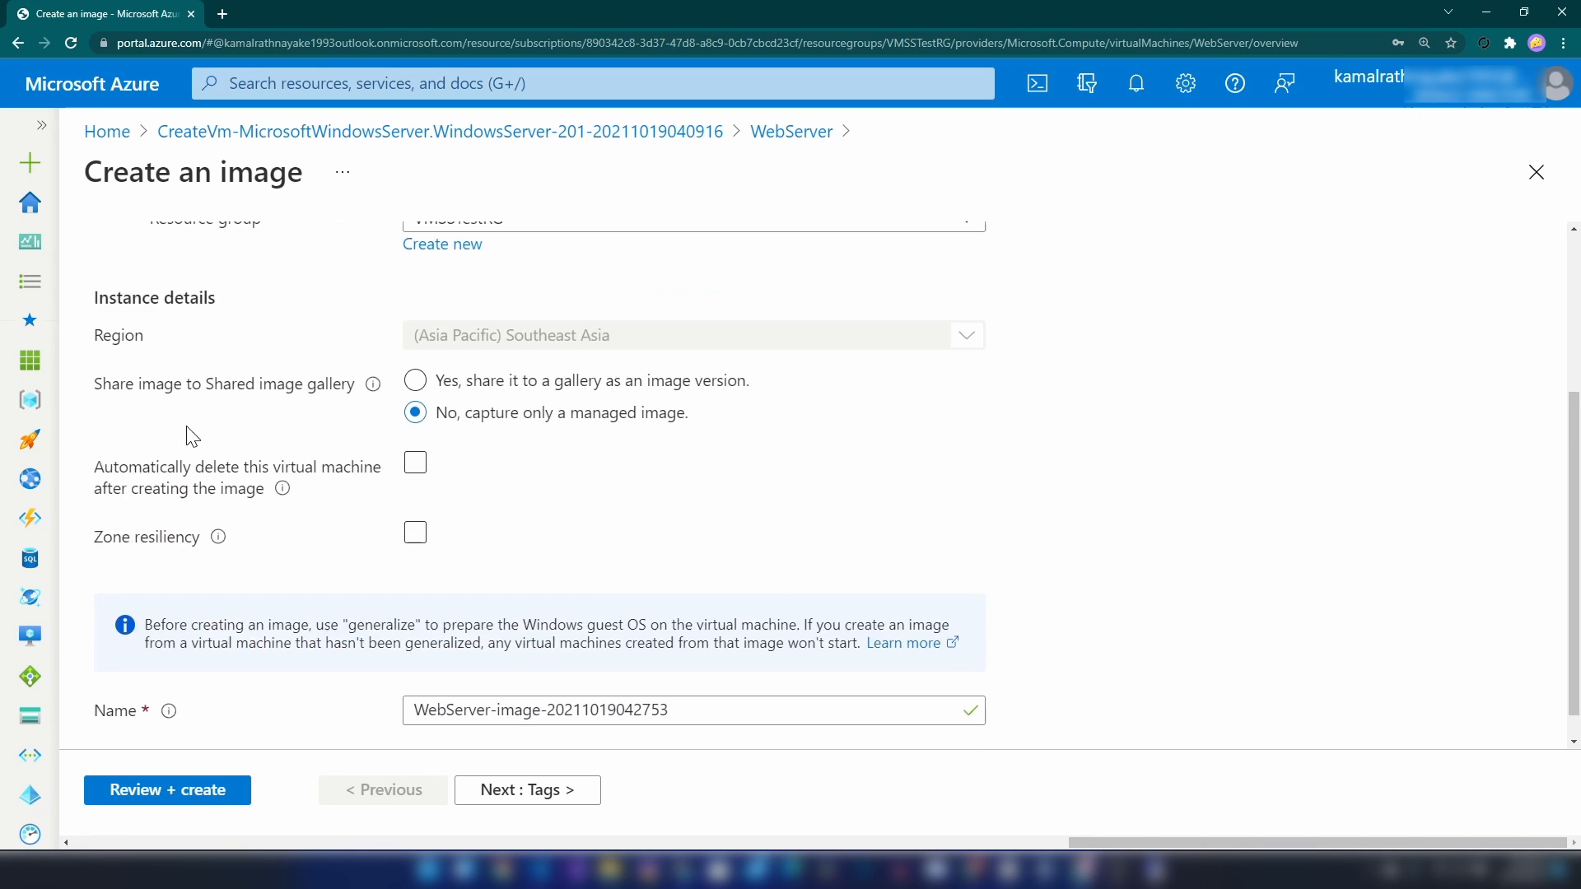
pyautogui.click(210, 797)
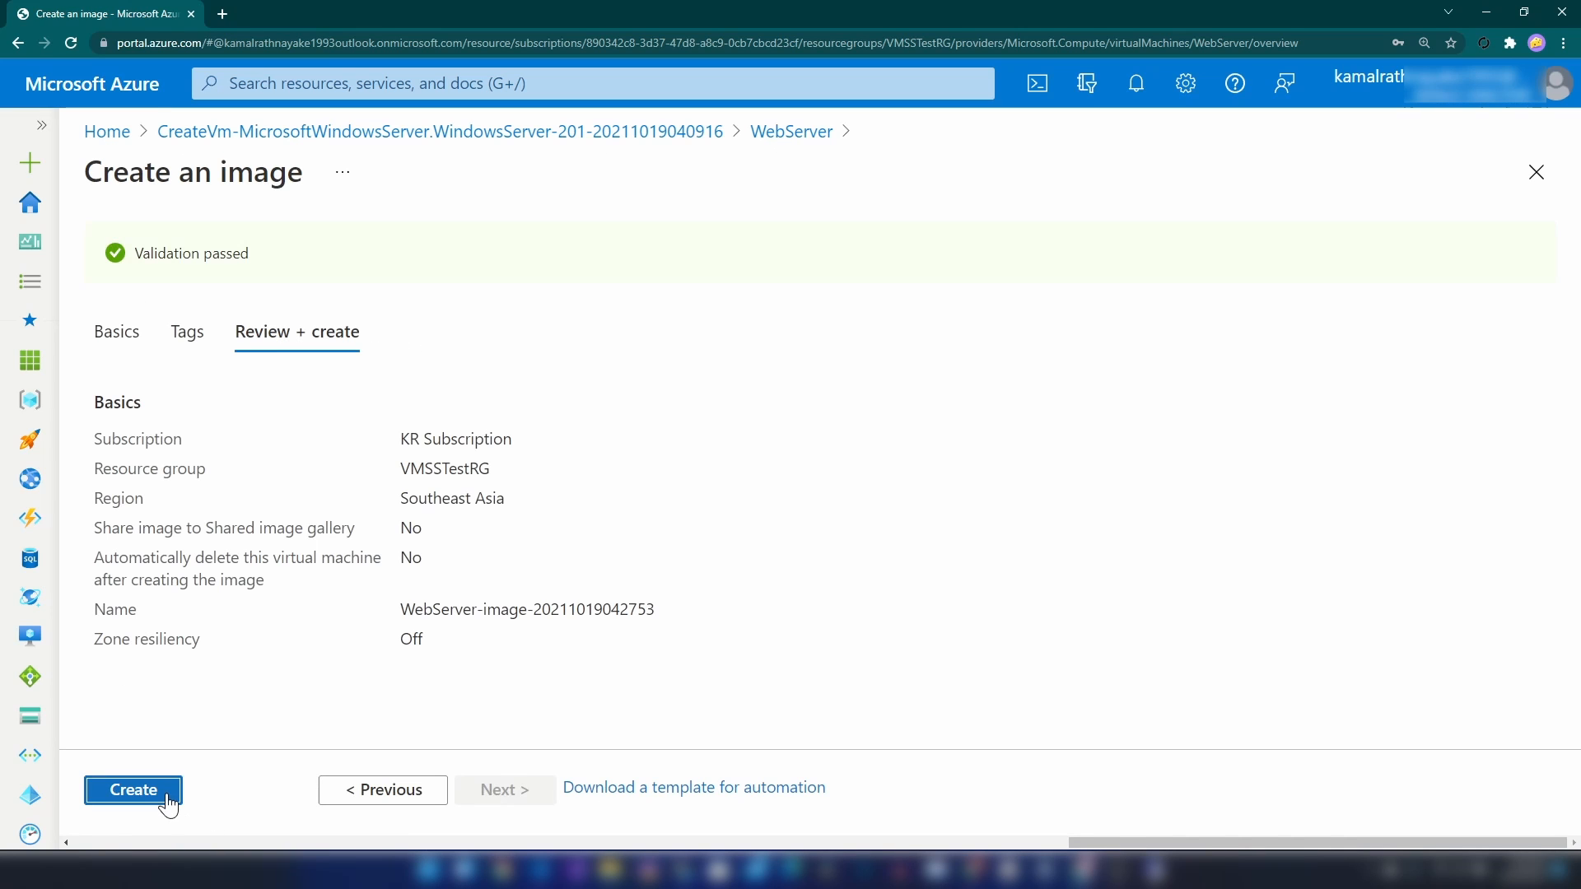
pyautogui.click(152, 790)
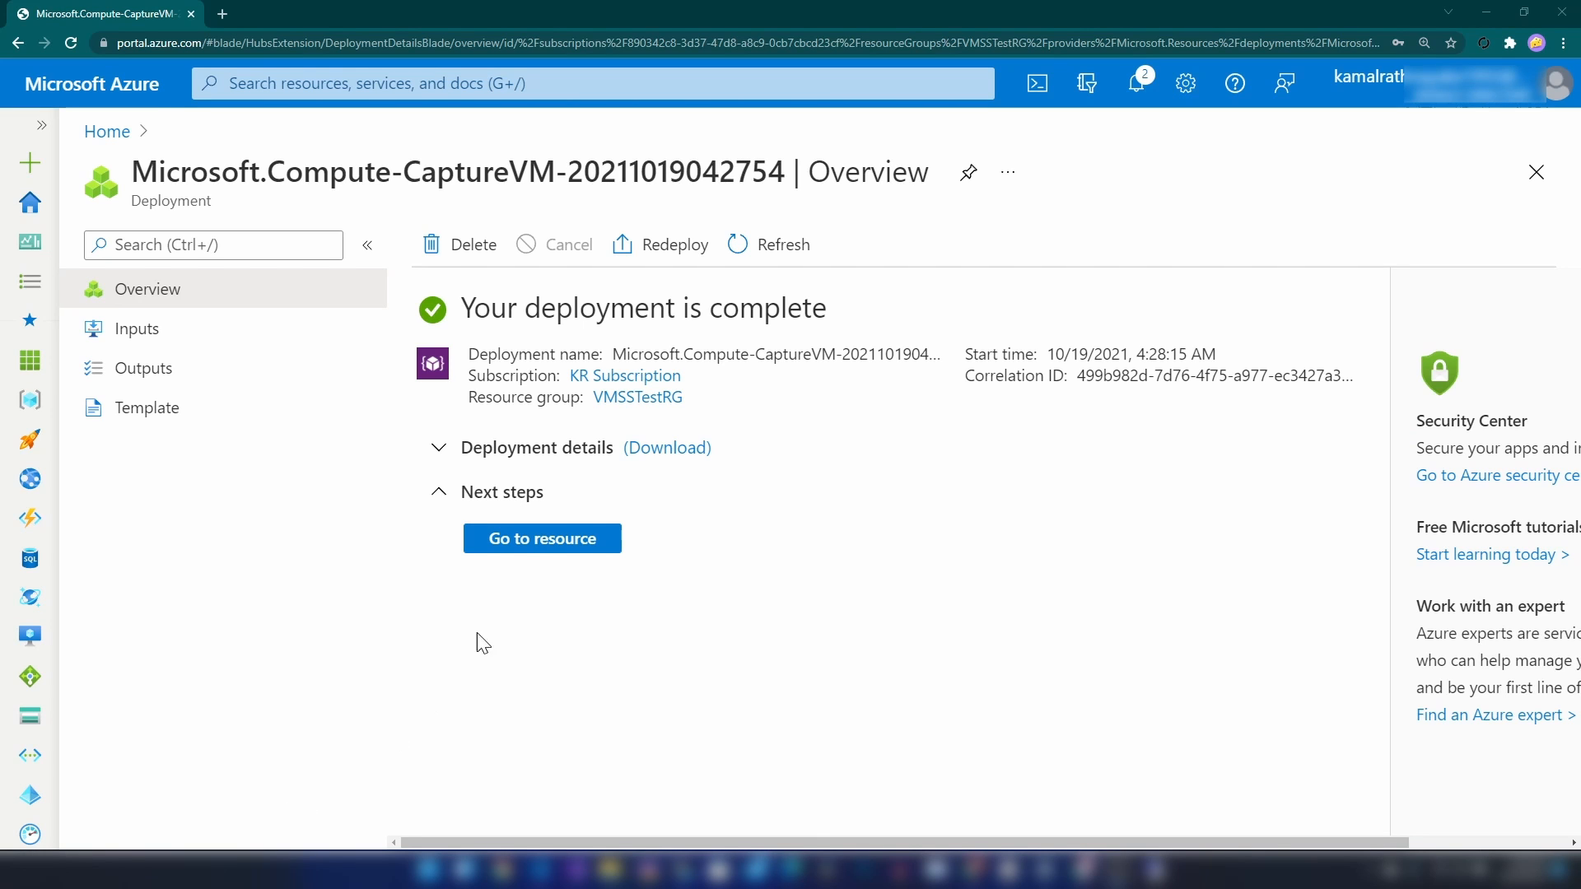
# Go to the captured image's resource, then open its resource group VMSSTestRG and look over the resources
pyautogui.click(529, 540)
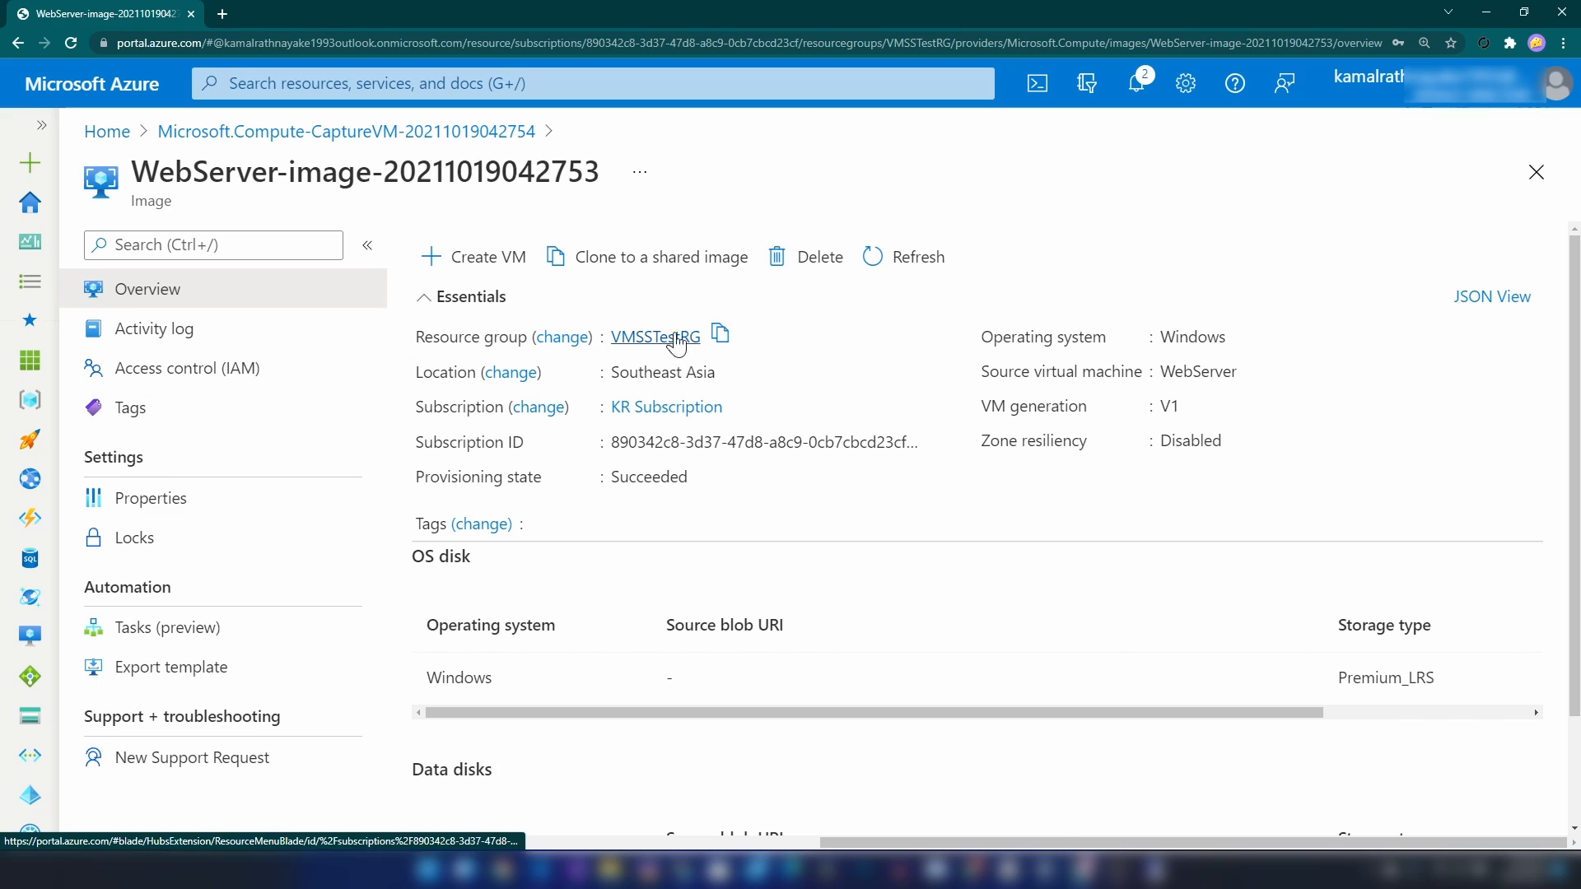
pyautogui.click(677, 338)
pyautogui.click(511, 300)
pyautogui.scroll(-1, 527, 646)
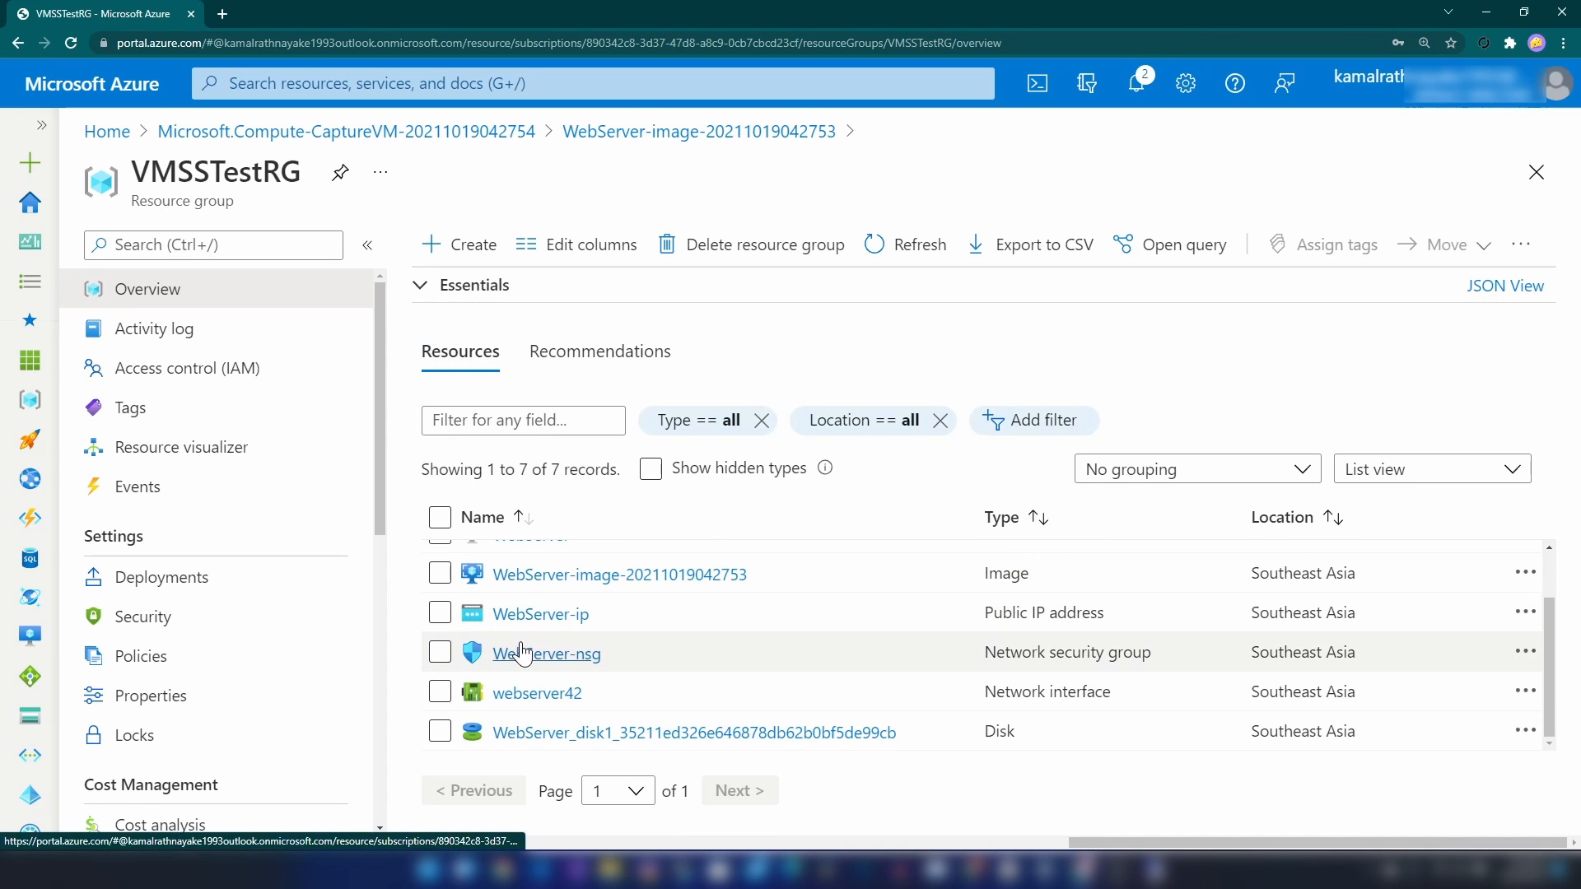
pyautogui.scroll(1, 523, 653)
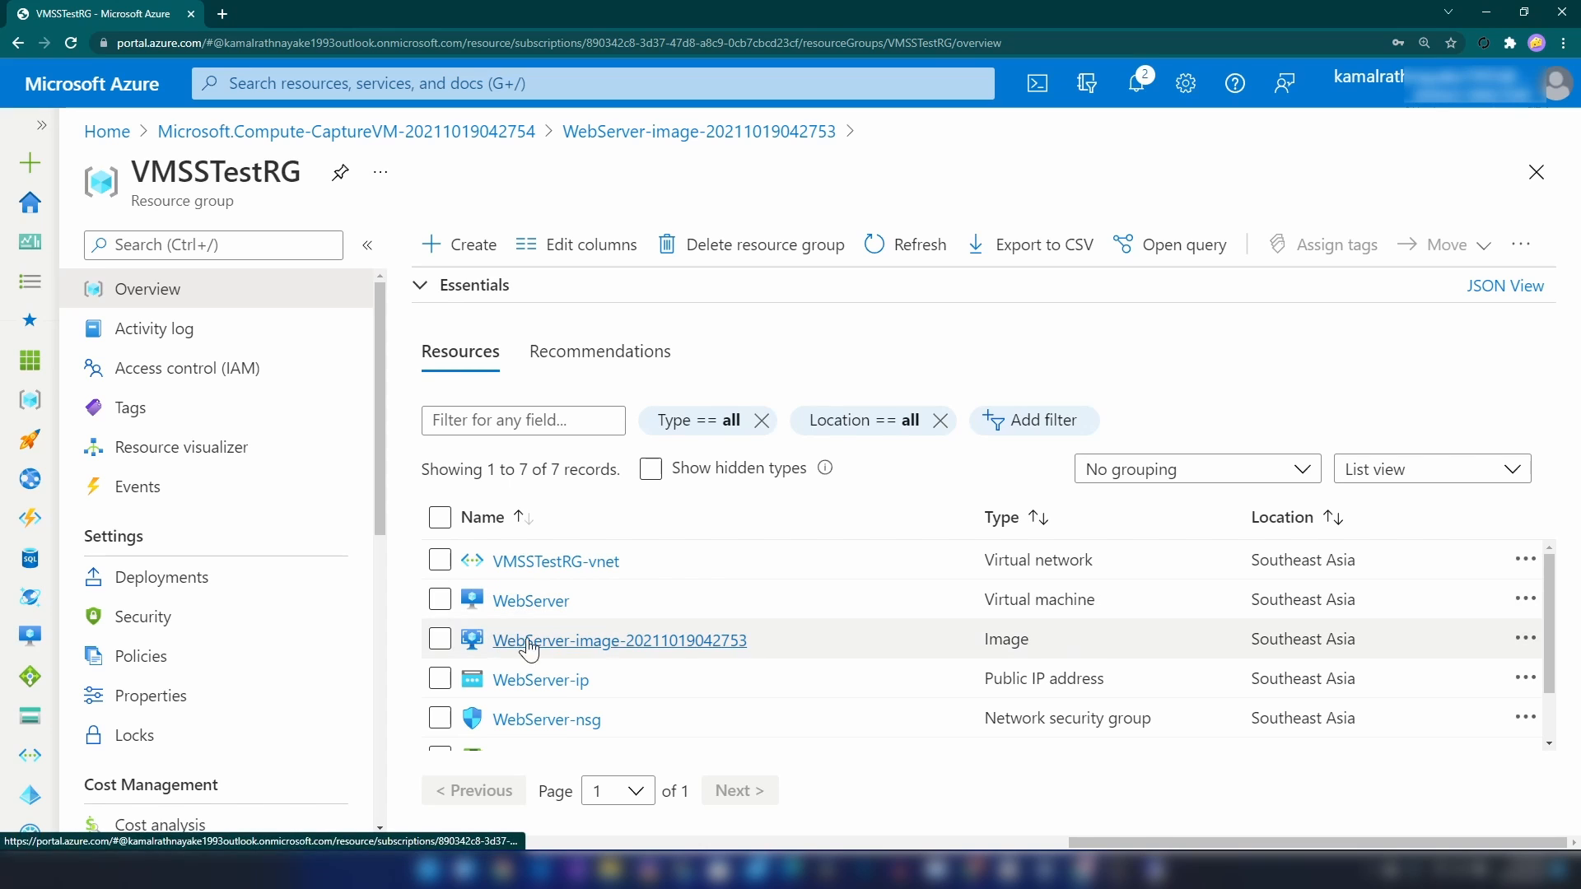
pyautogui.click(527, 646)
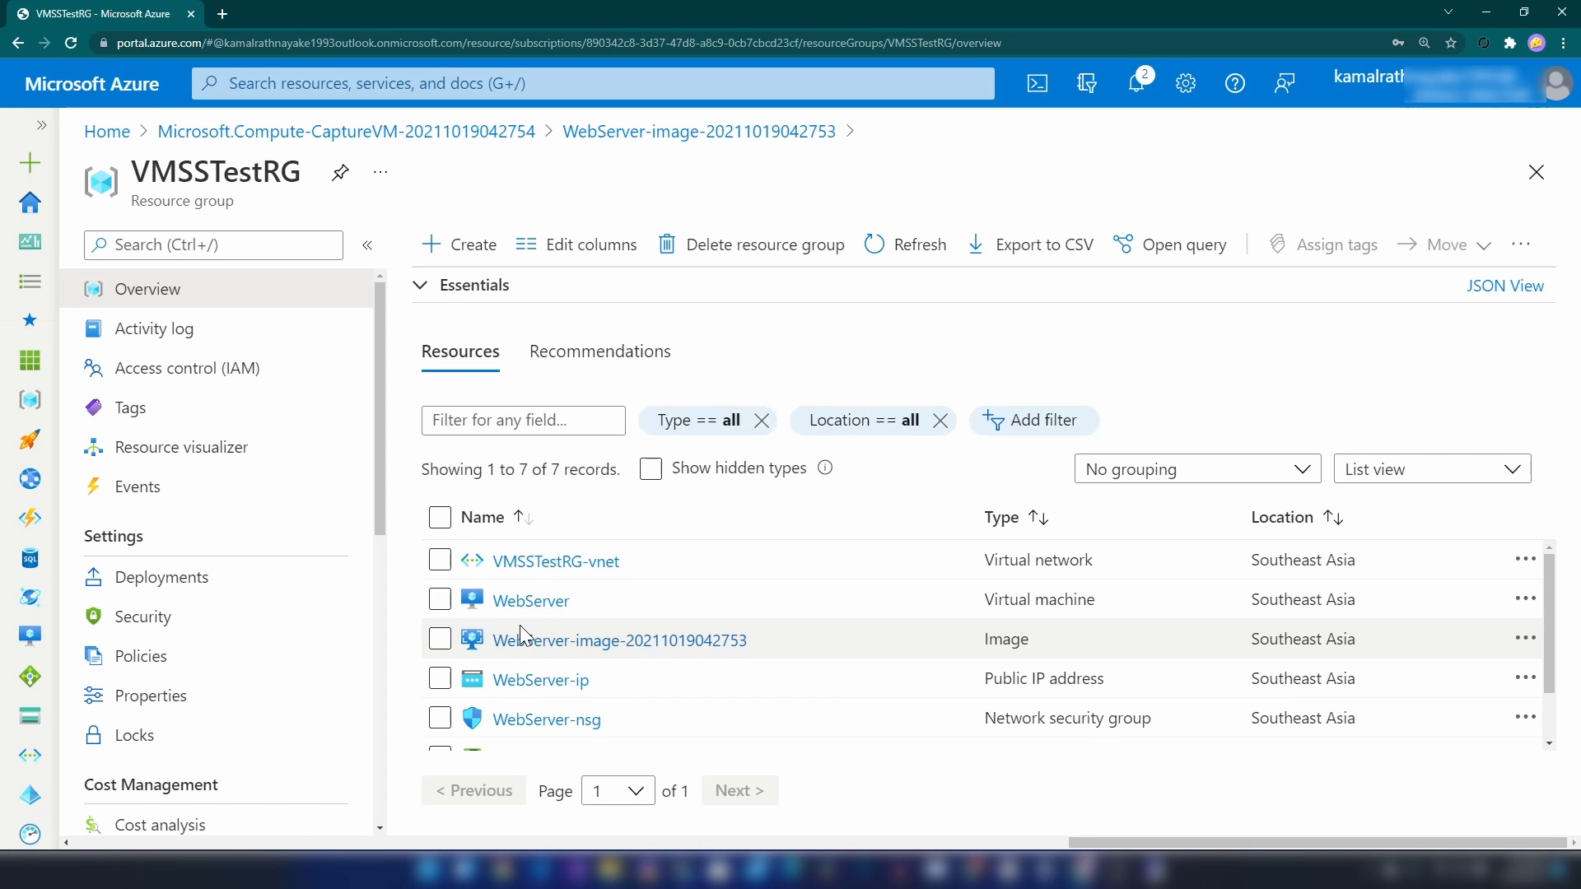
pyautogui.click(439, 517)
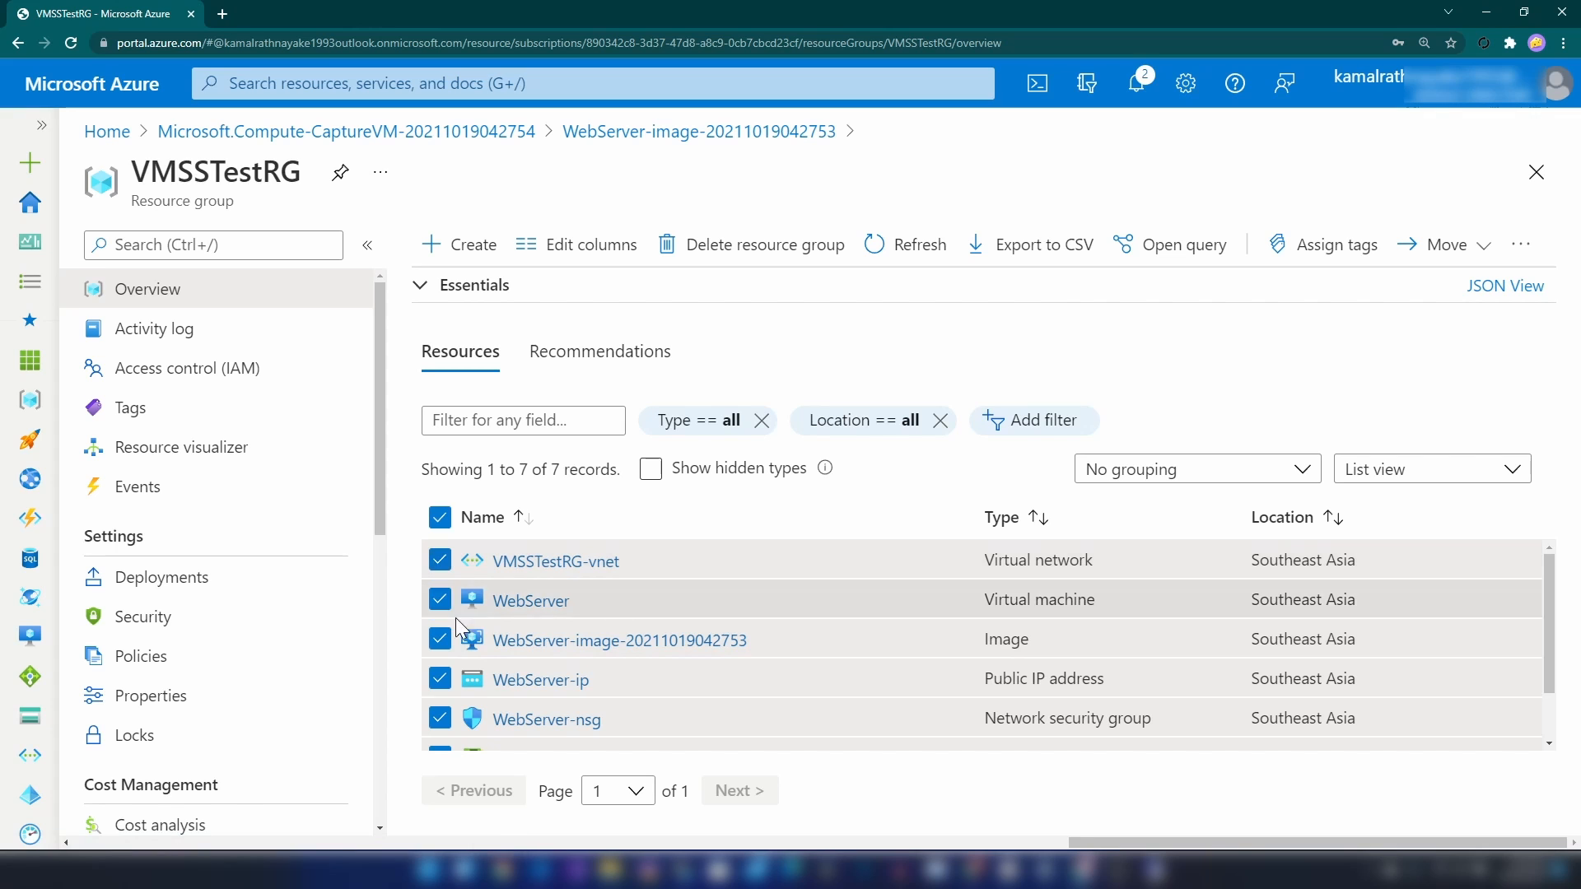
pyautogui.click(440, 640)
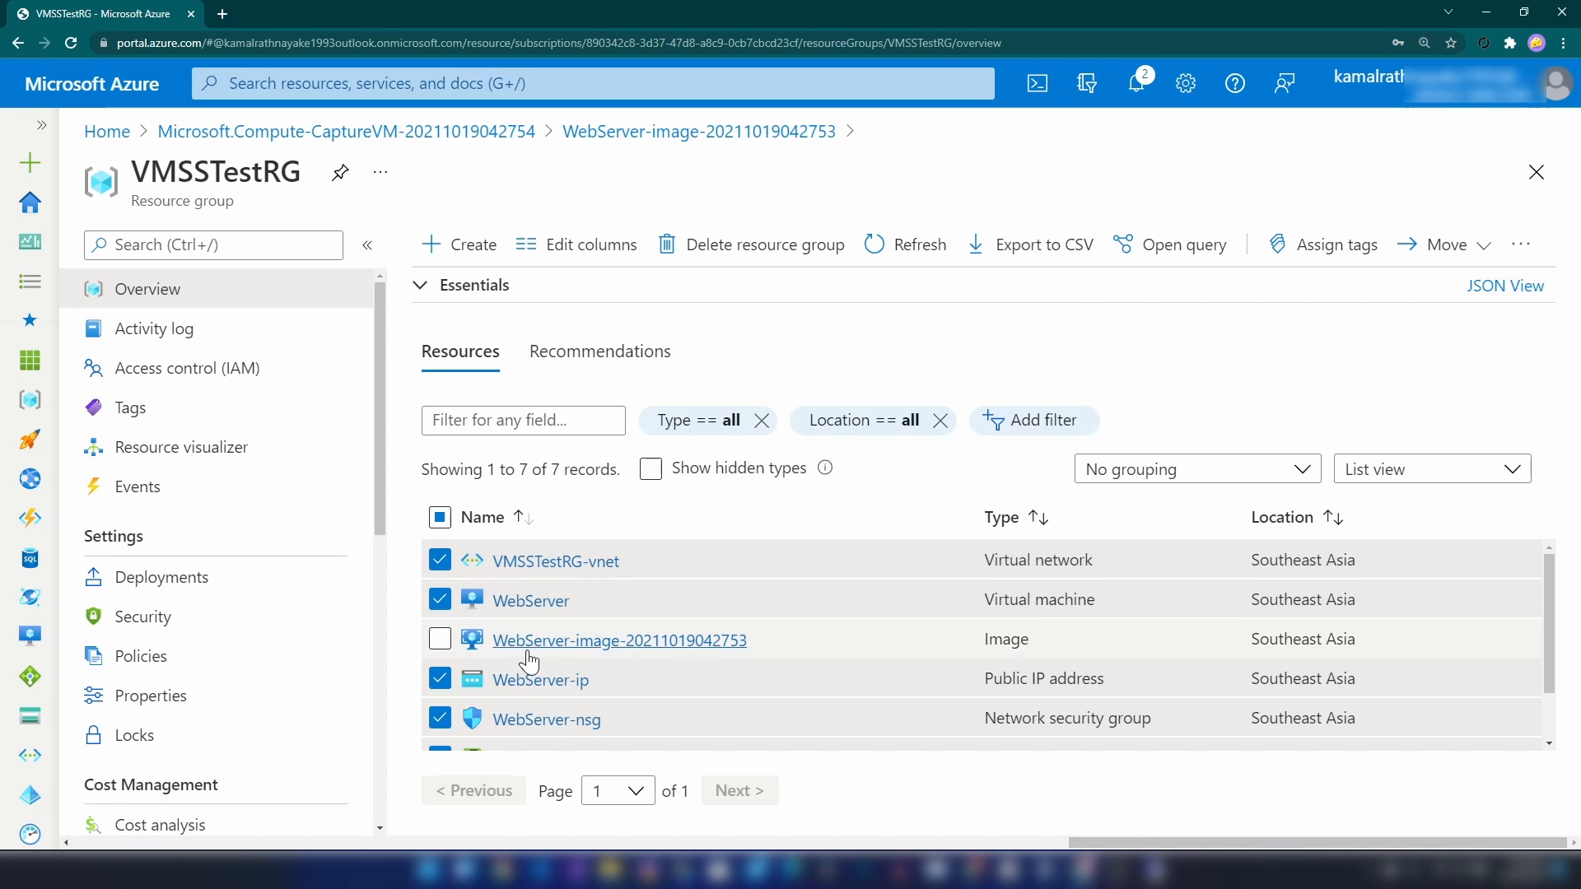
pyautogui.scroll(-1, 554, 708)
pyautogui.scroll(2, 543, 700)
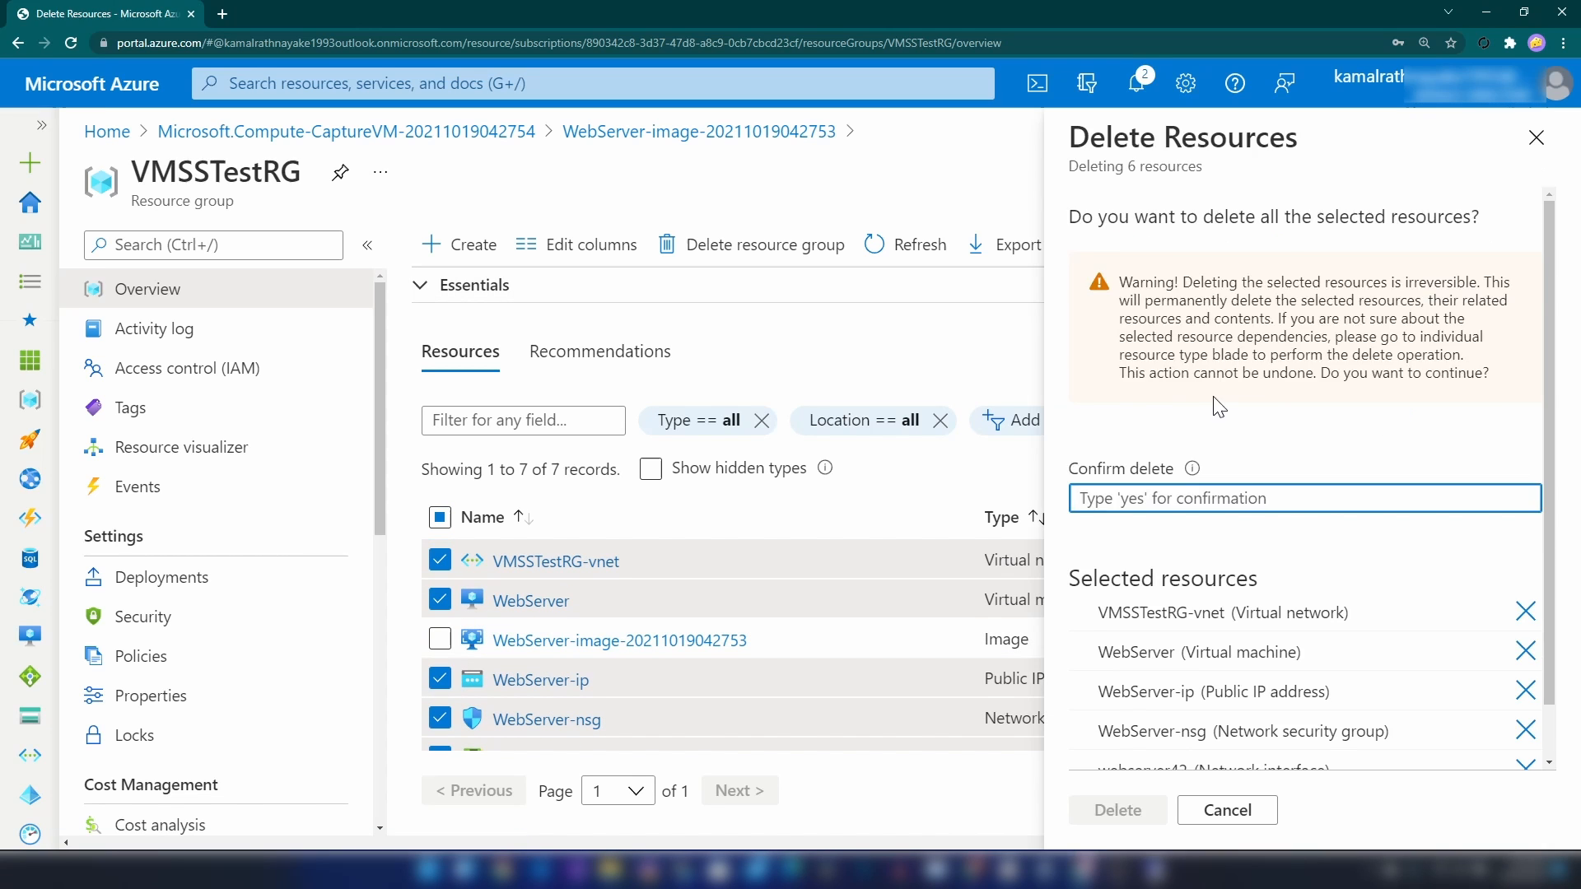
pyautogui.write('yes')
pyautogui.click(1117, 810)
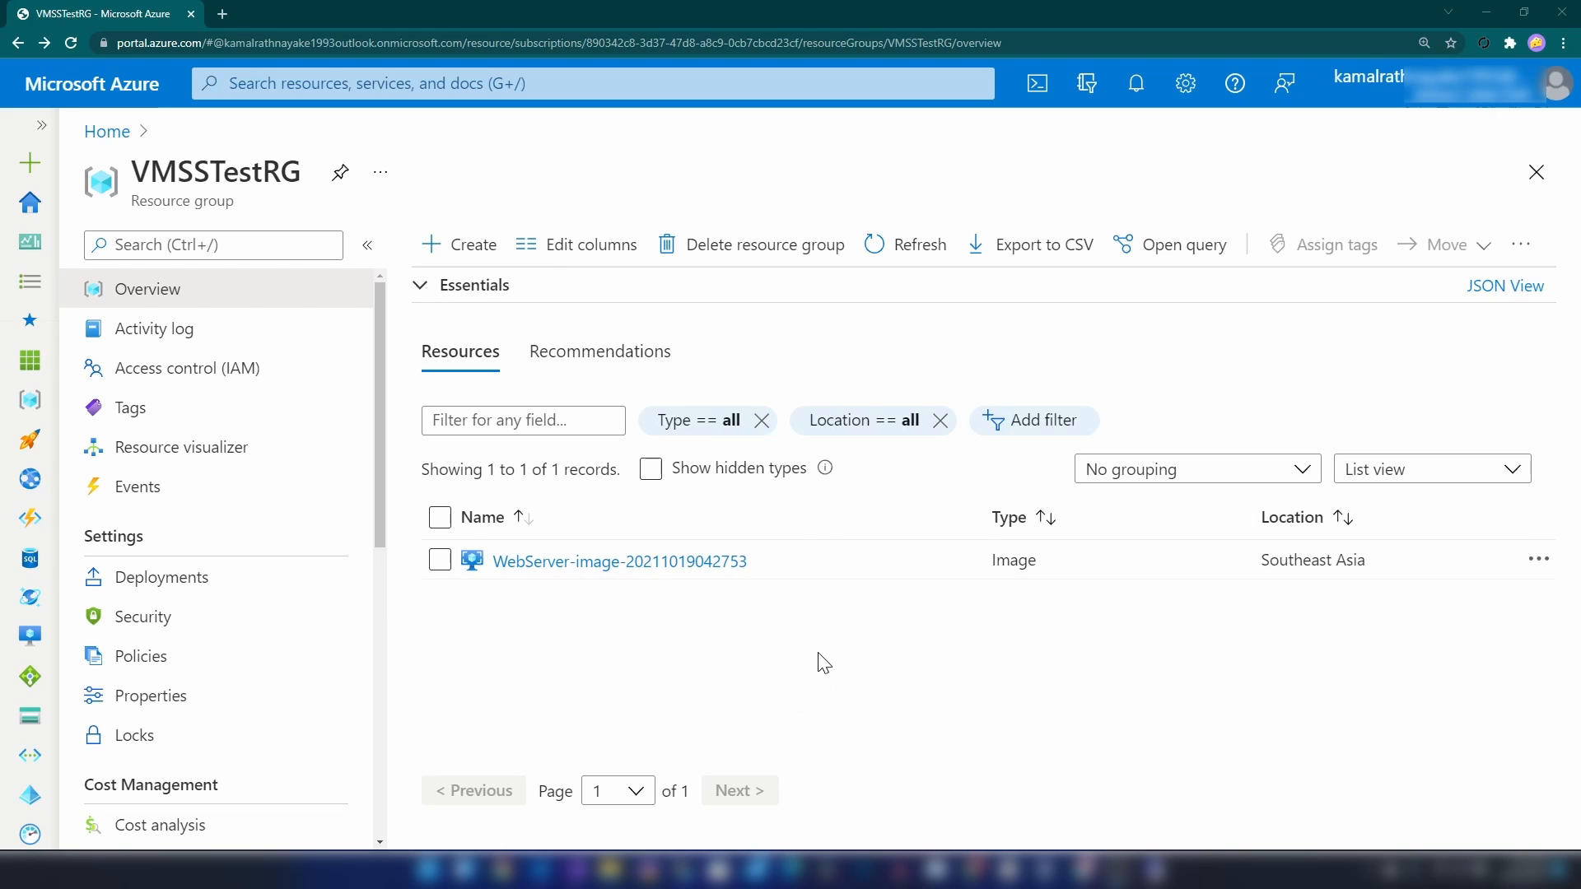
# Find the Virtual machine scale set offering in the marketplace and start creating one in VMSSTestRG
pyautogui.click(458, 244)
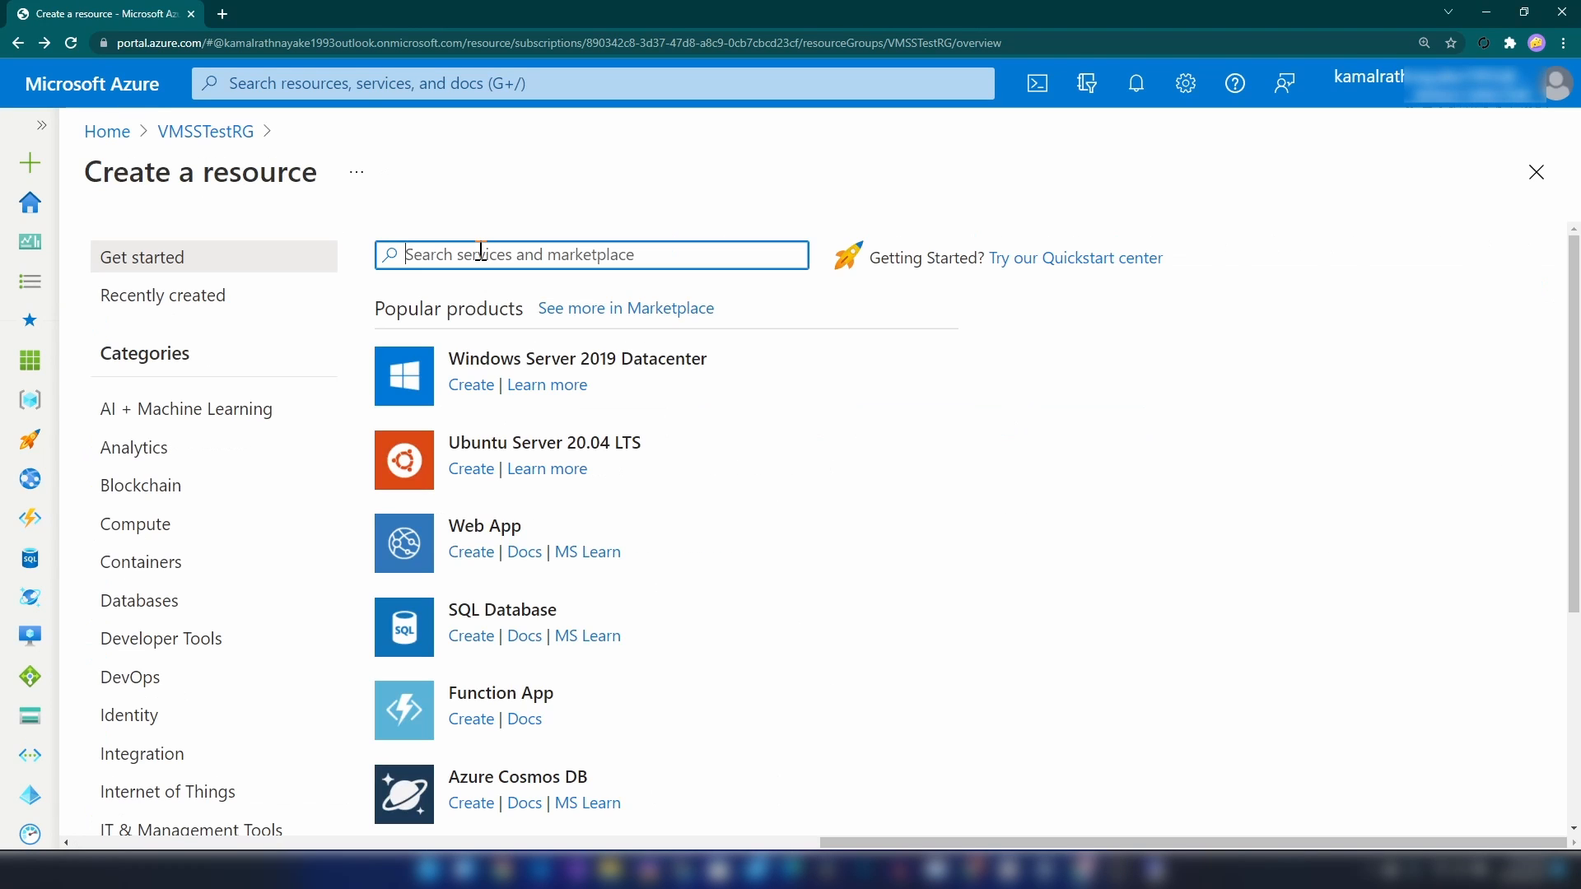
pyautogui.write('sc')
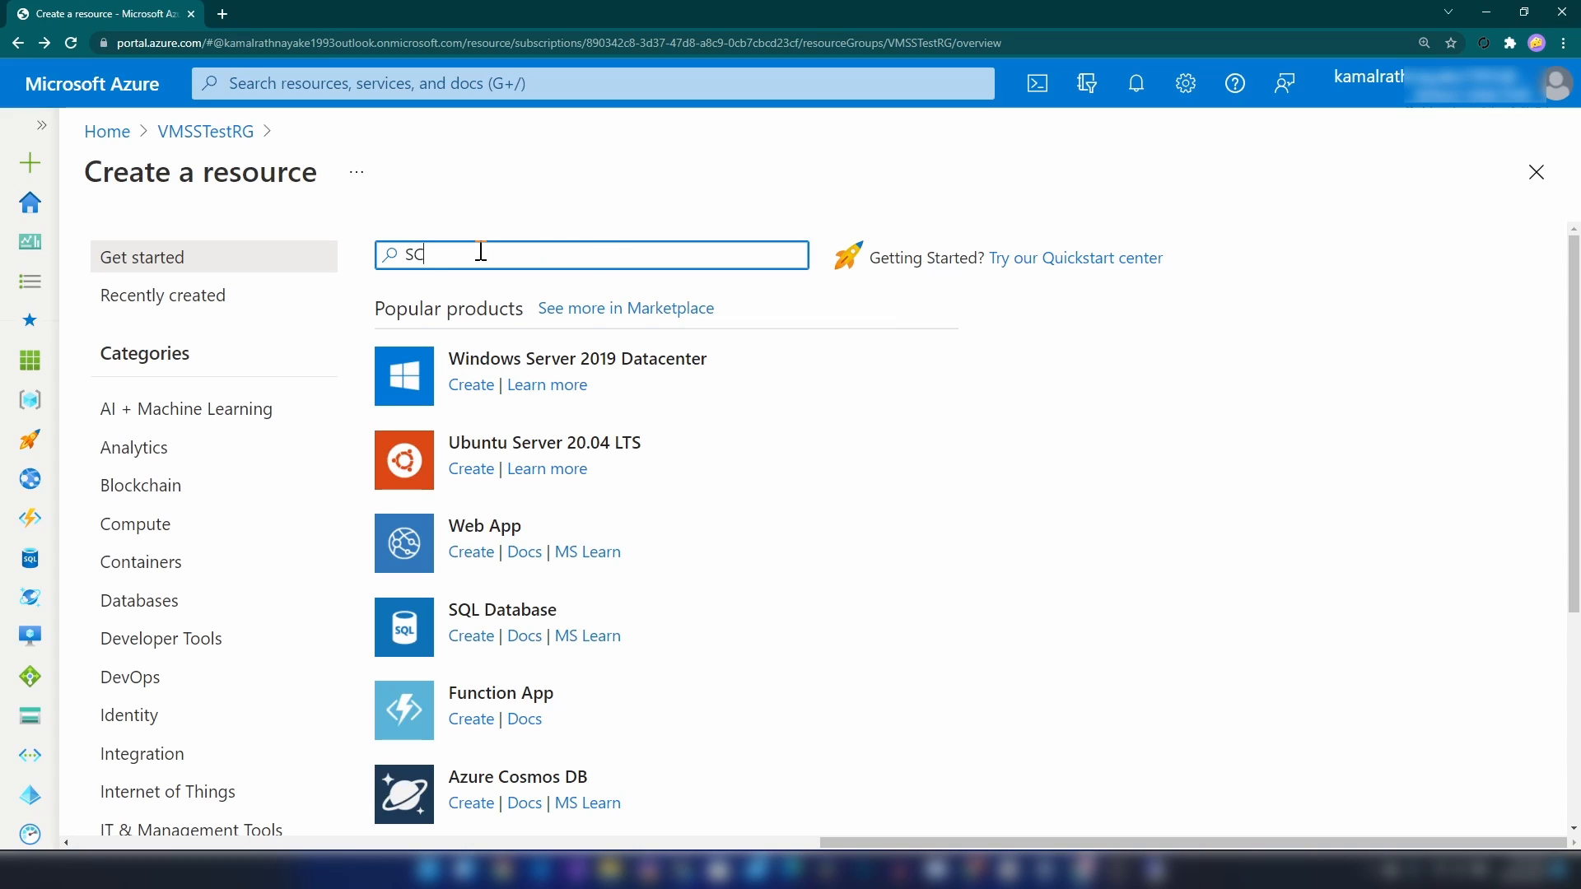
pyautogui.write('ALE SE')
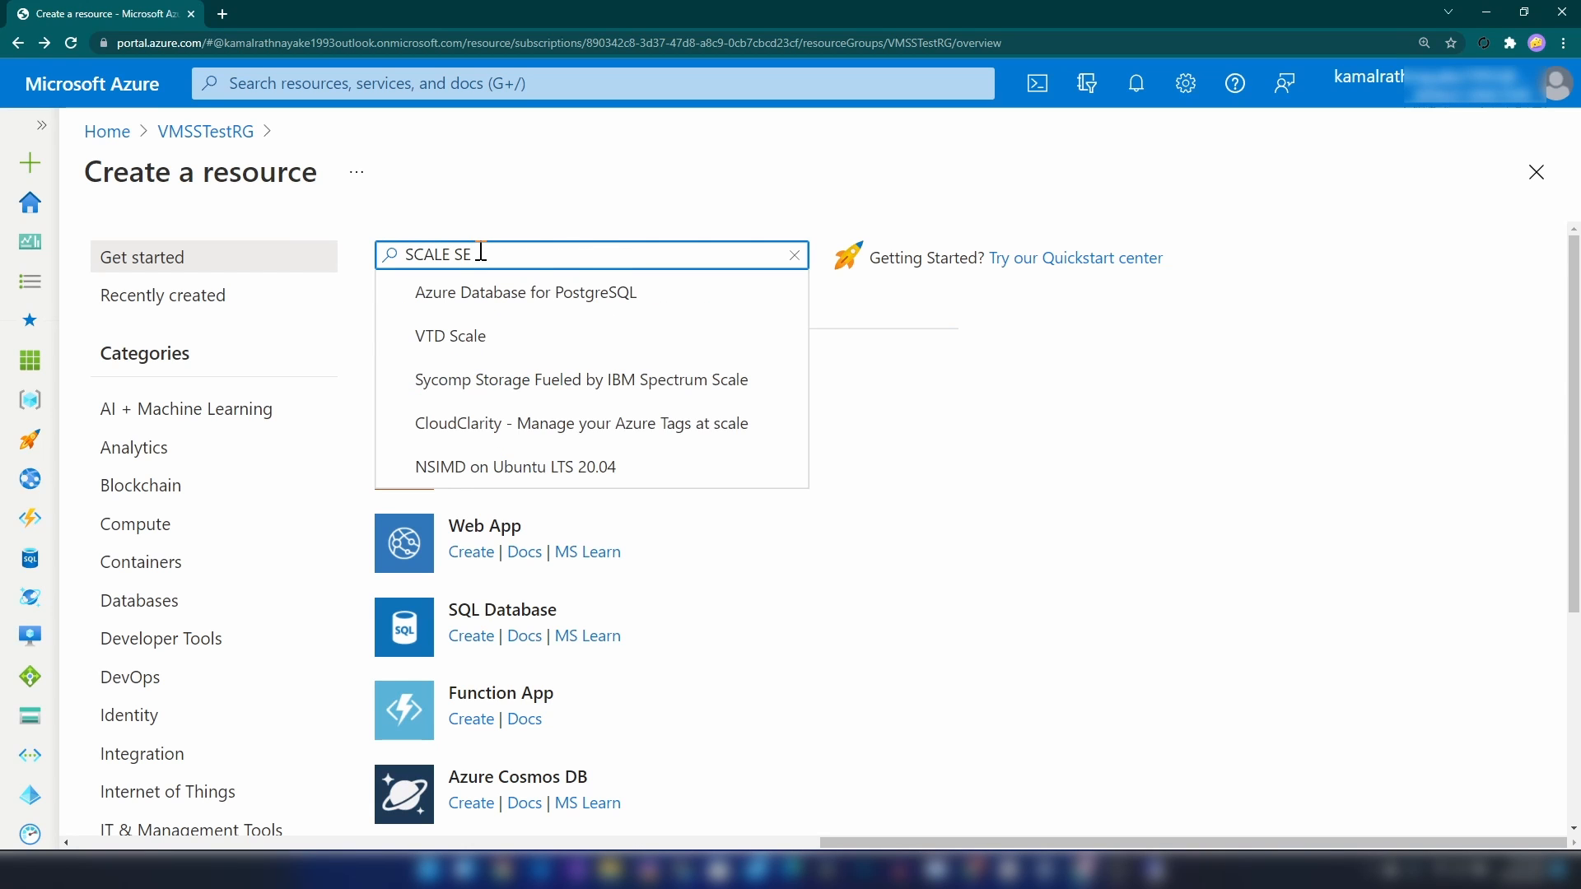
pyautogui.click(494, 292)
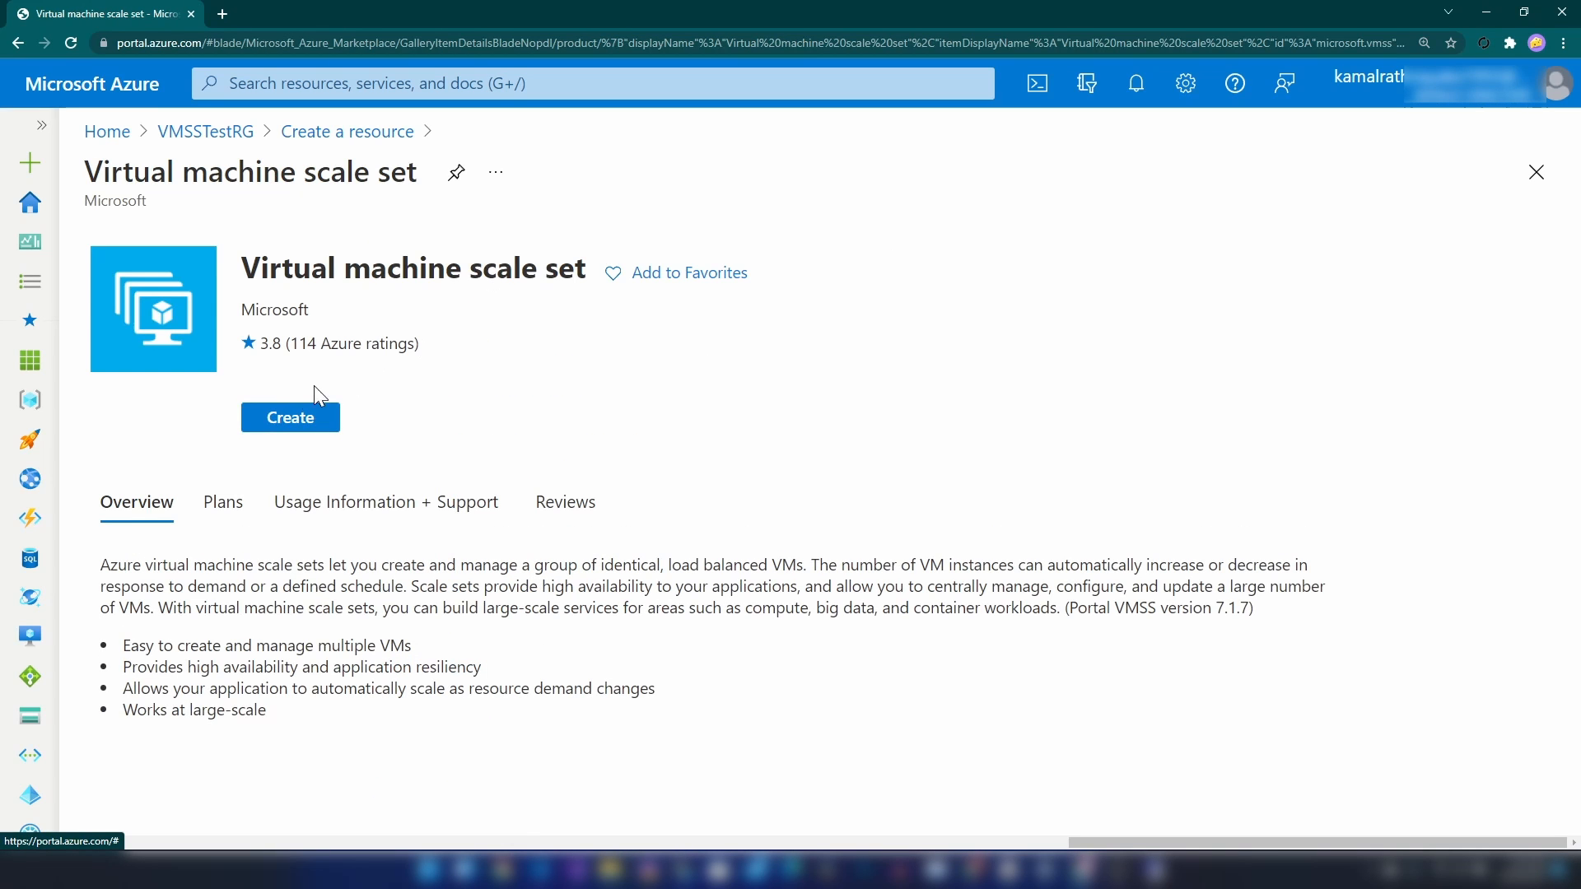
pyautogui.click(290, 417)
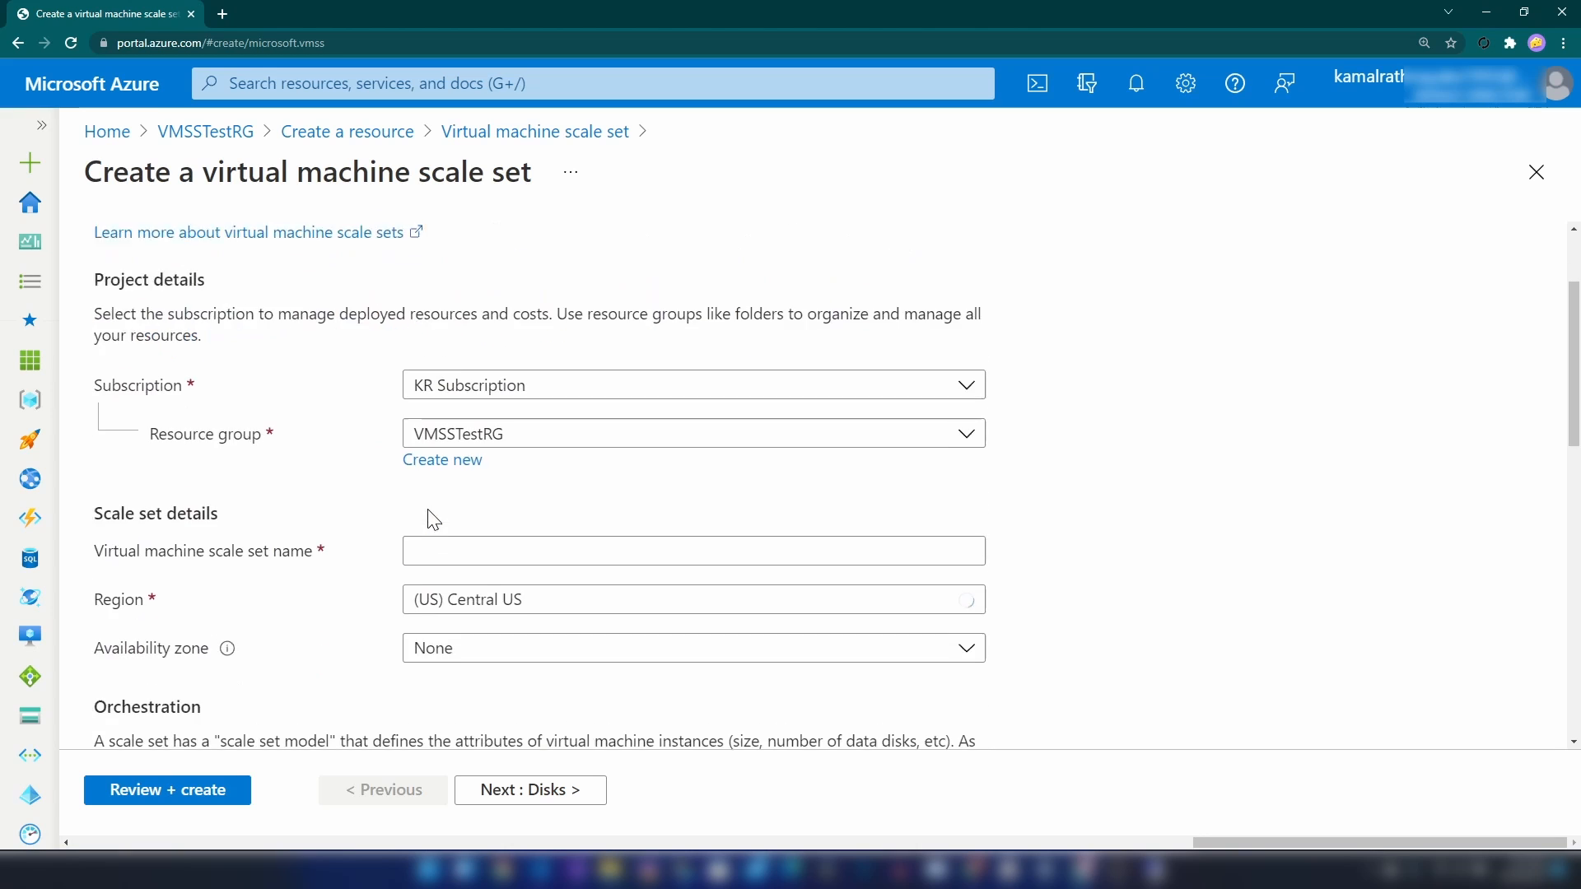
# Name the virtual machine scale set VMSS1 and set its region to (Asia Pacific) Southeast Asia
pyautogui.scroll(-1, 428, 521)
pyautogui.click(442, 458)
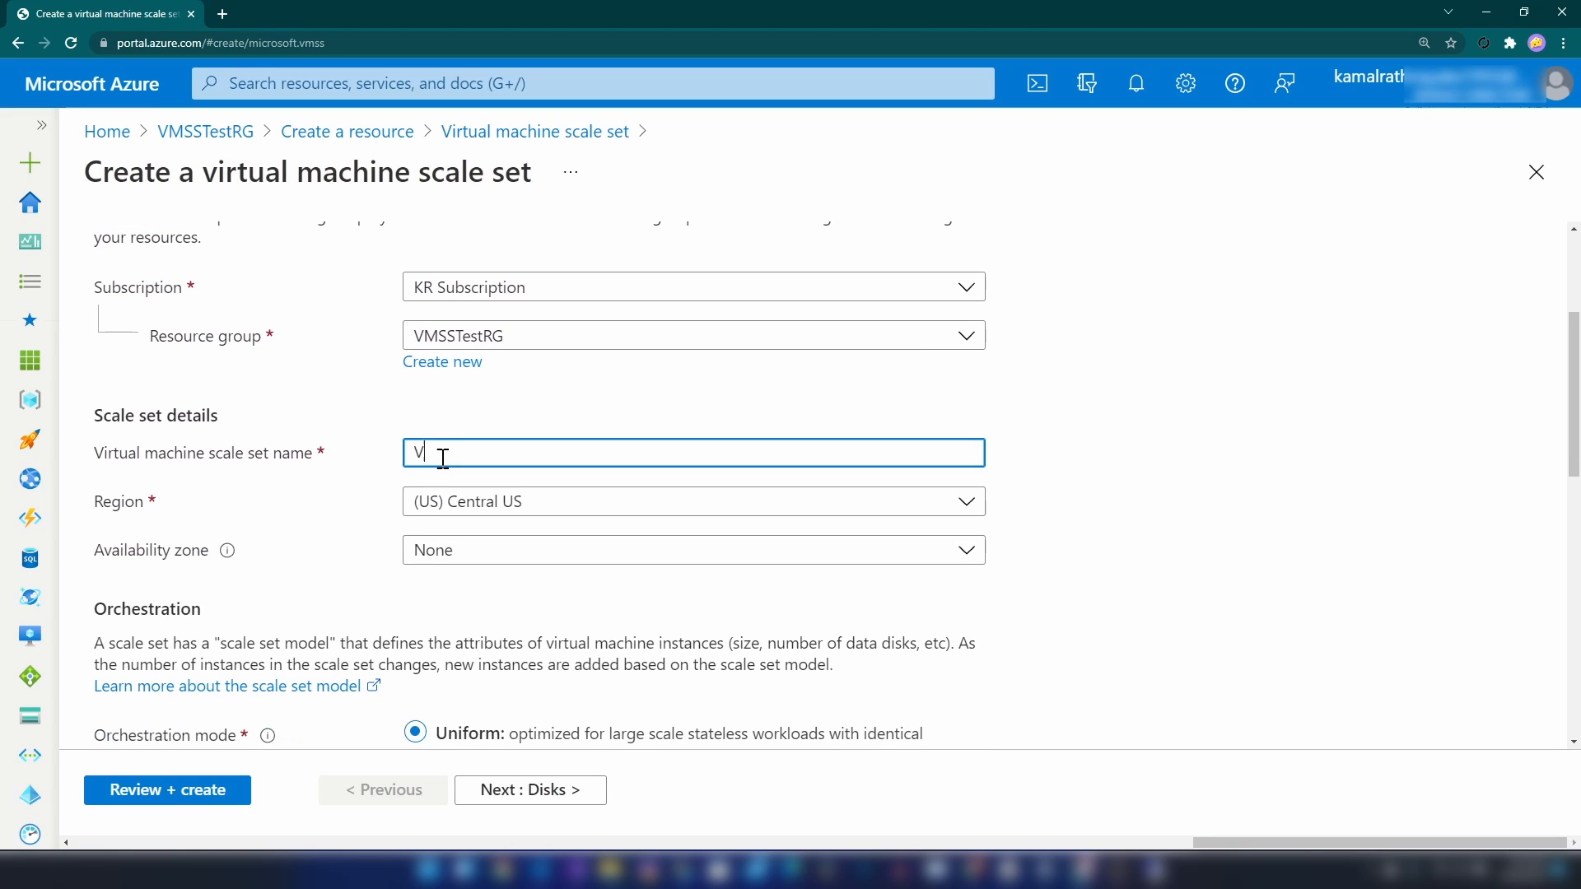
pyautogui.write('VMSS1')
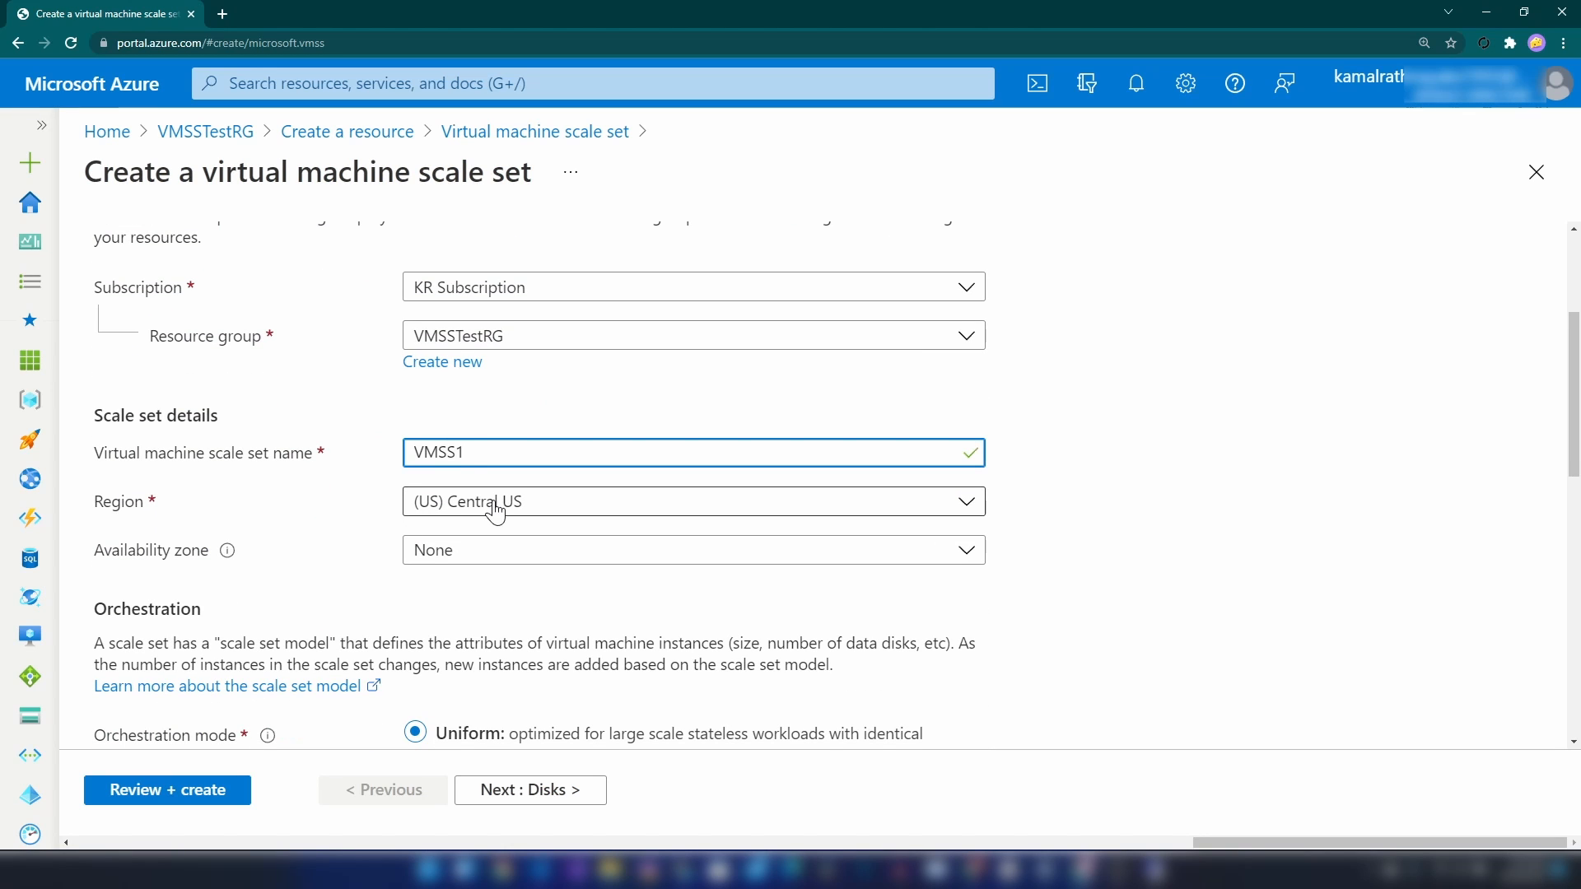
pyautogui.click(495, 504)
pyautogui.write('southe')
pyautogui.click(539, 339)
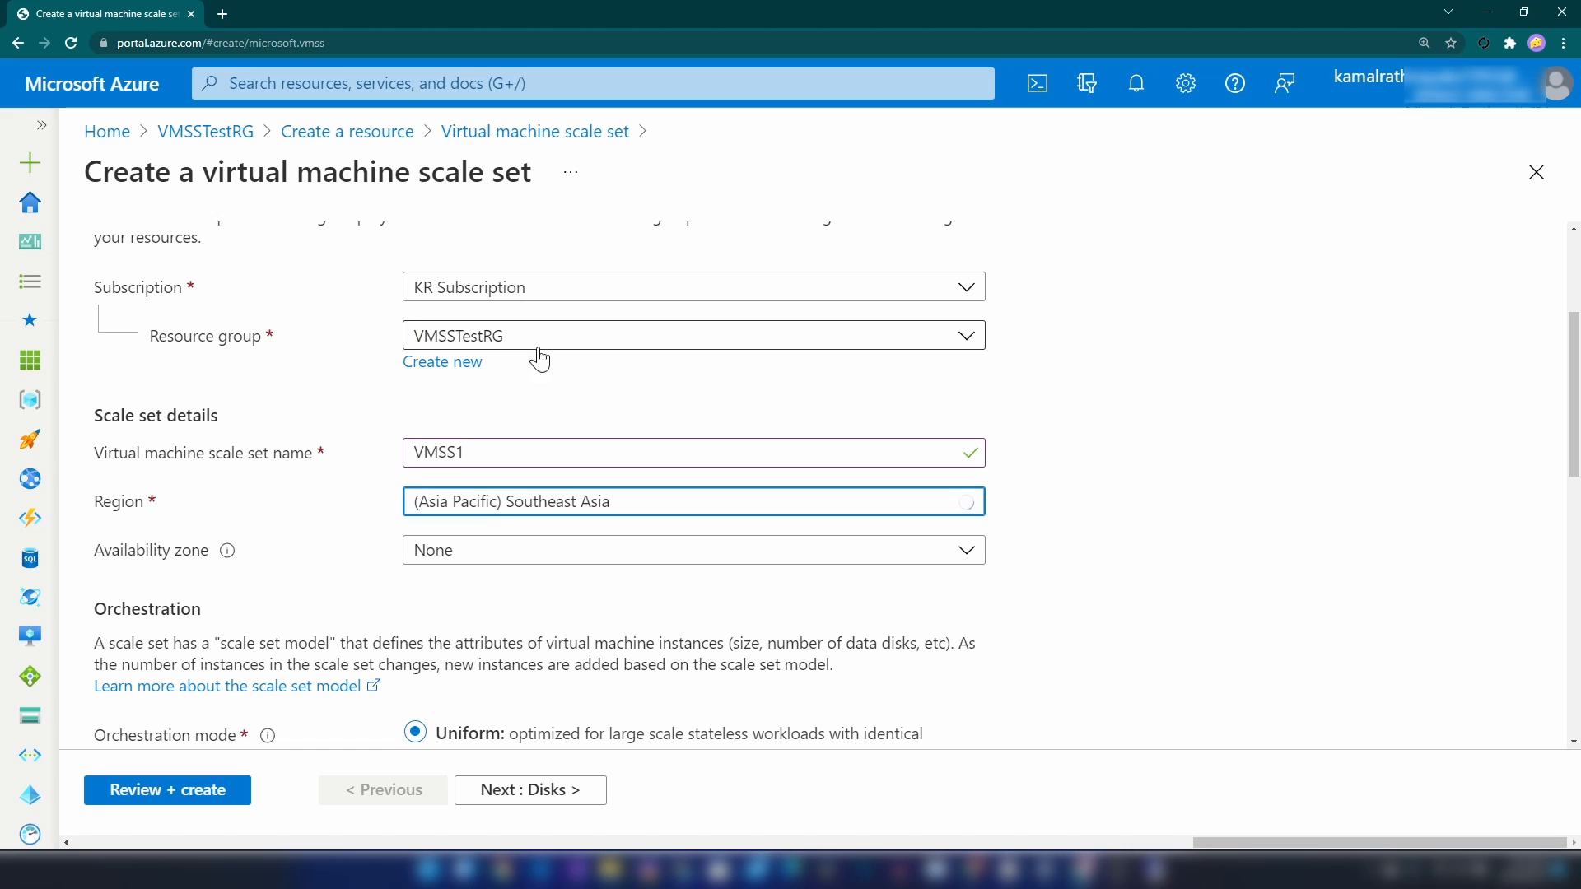
pyautogui.scroll(-8, 459, 572)
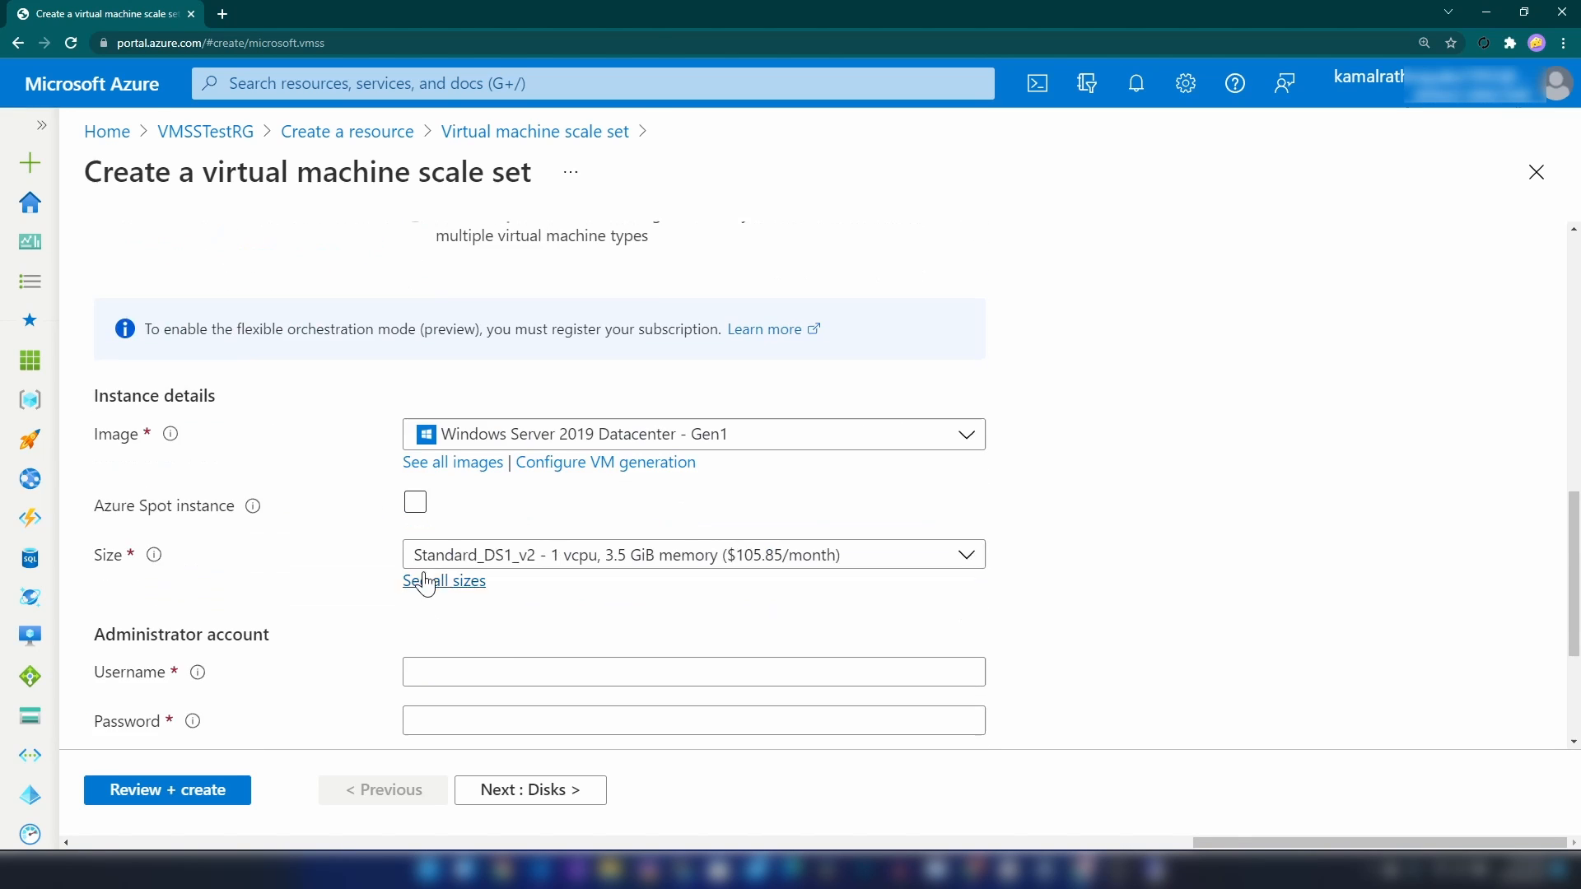
pyautogui.scroll(3, 425, 585)
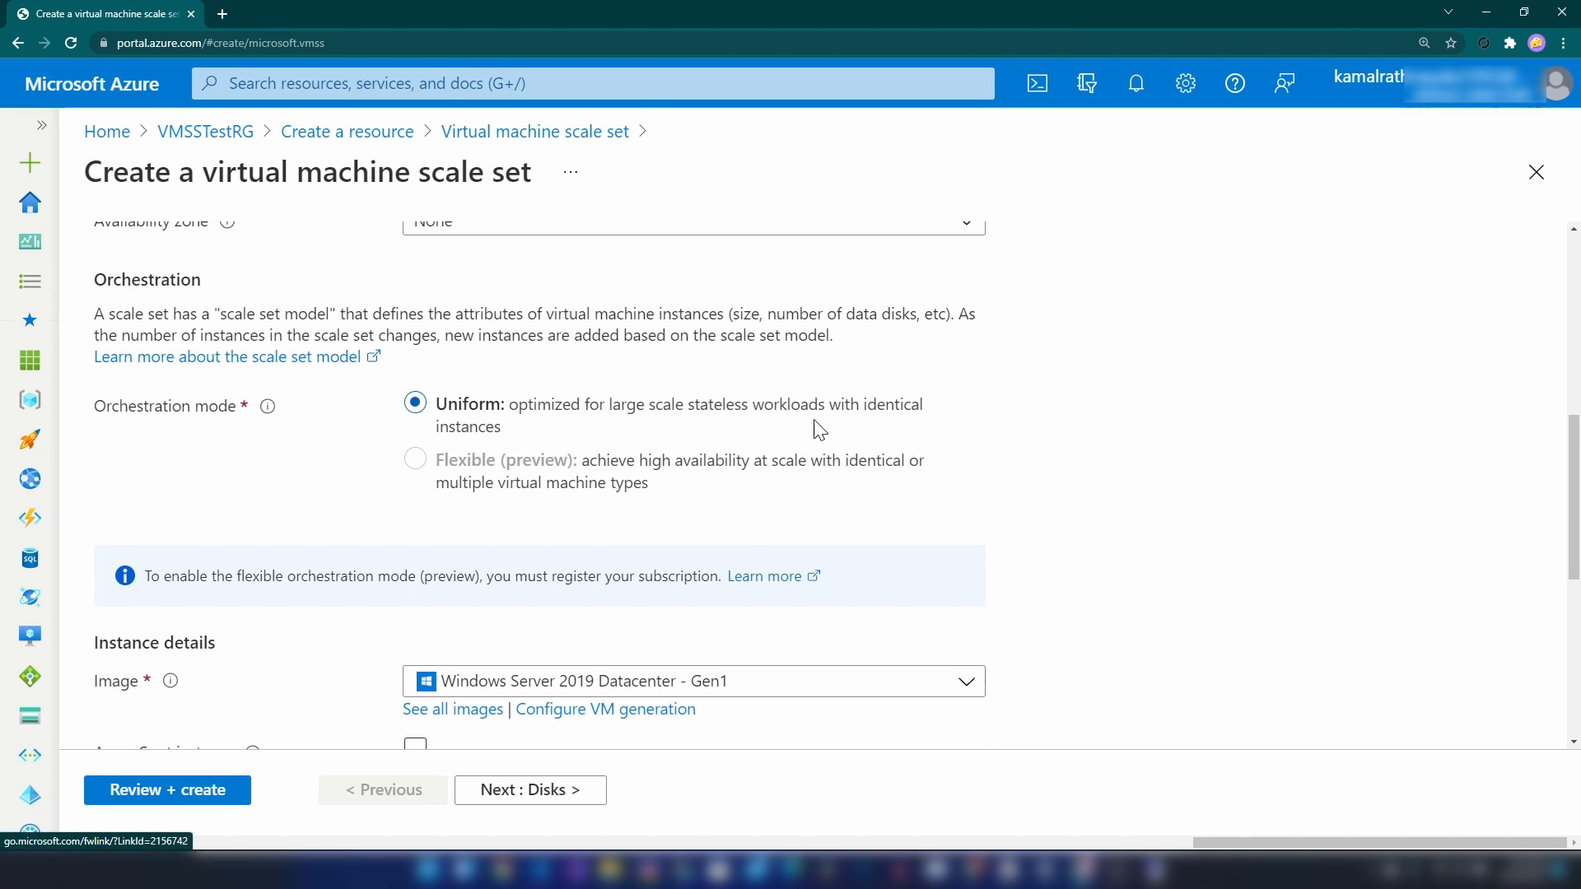
pyautogui.scroll(-2, 274, 437)
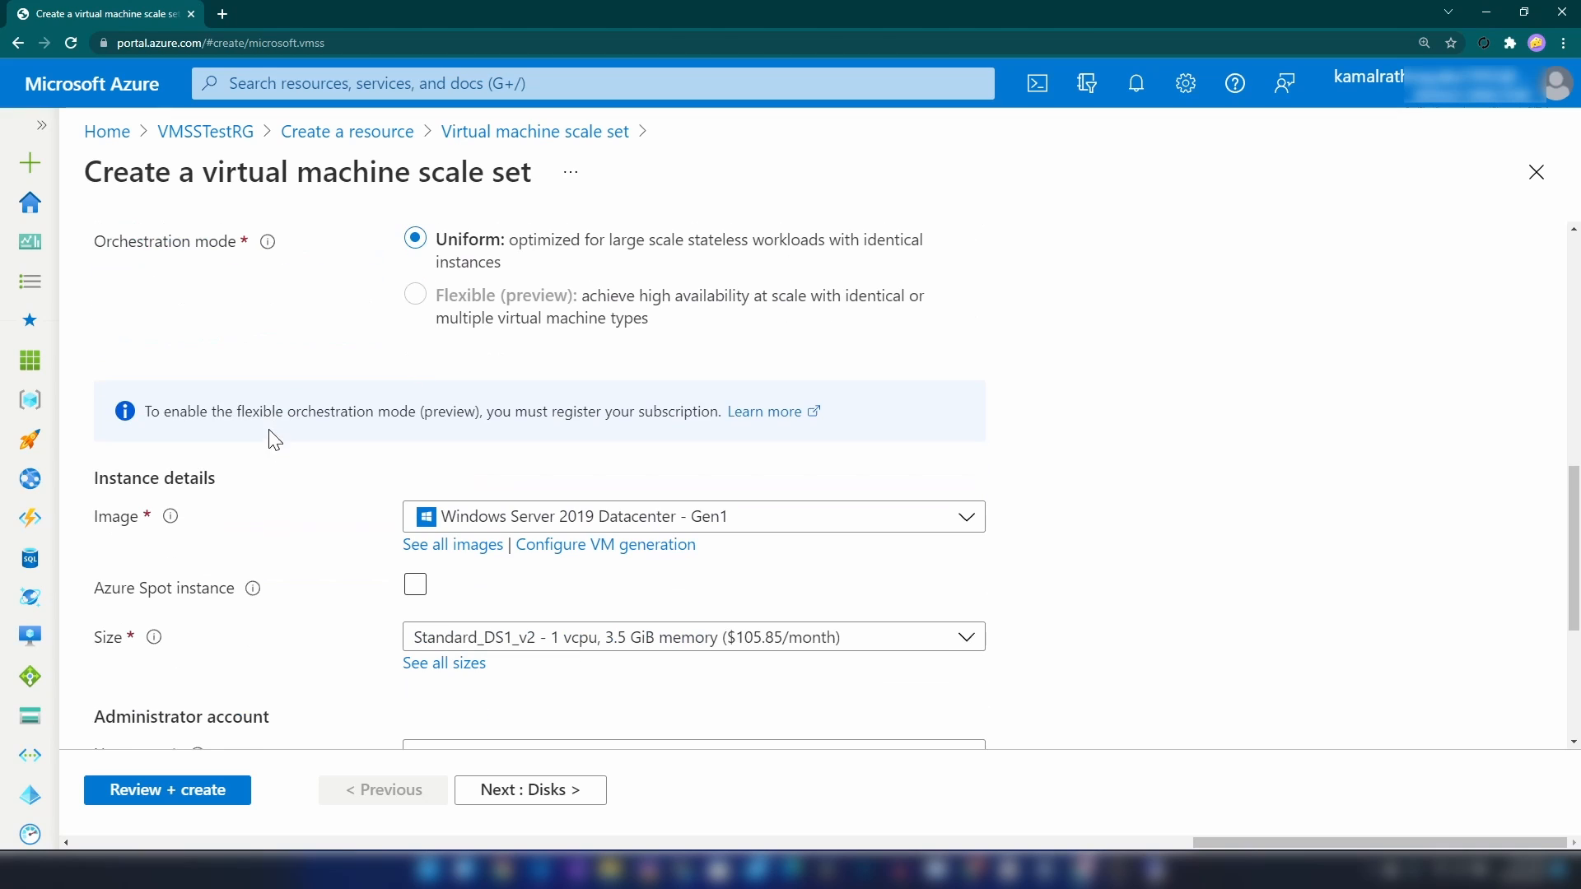
pyautogui.click(440, 517)
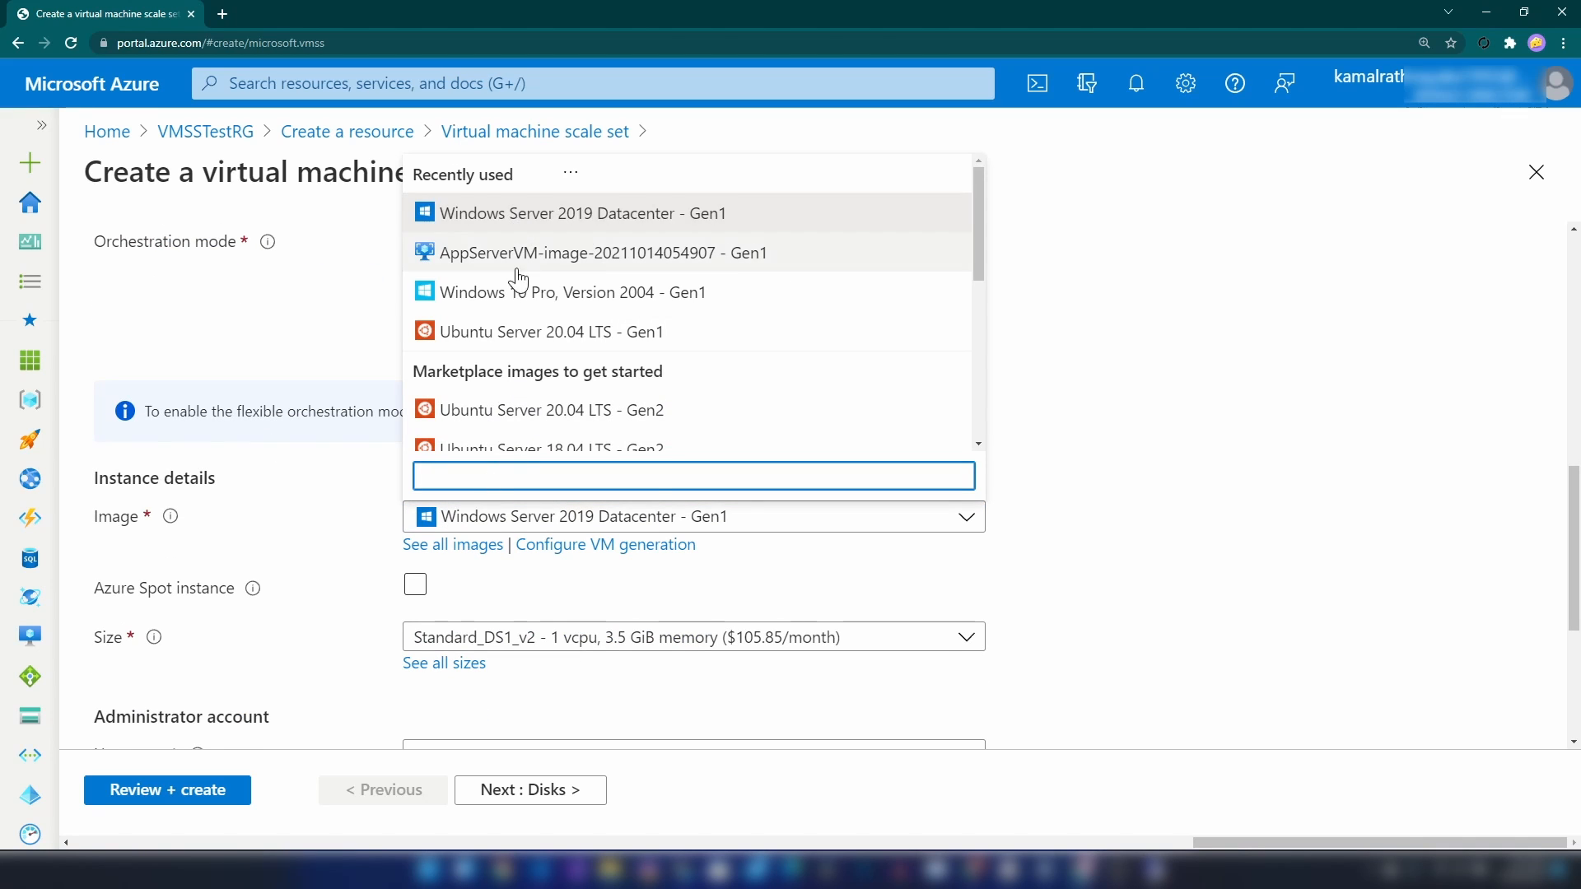
pyautogui.click(321, 486)
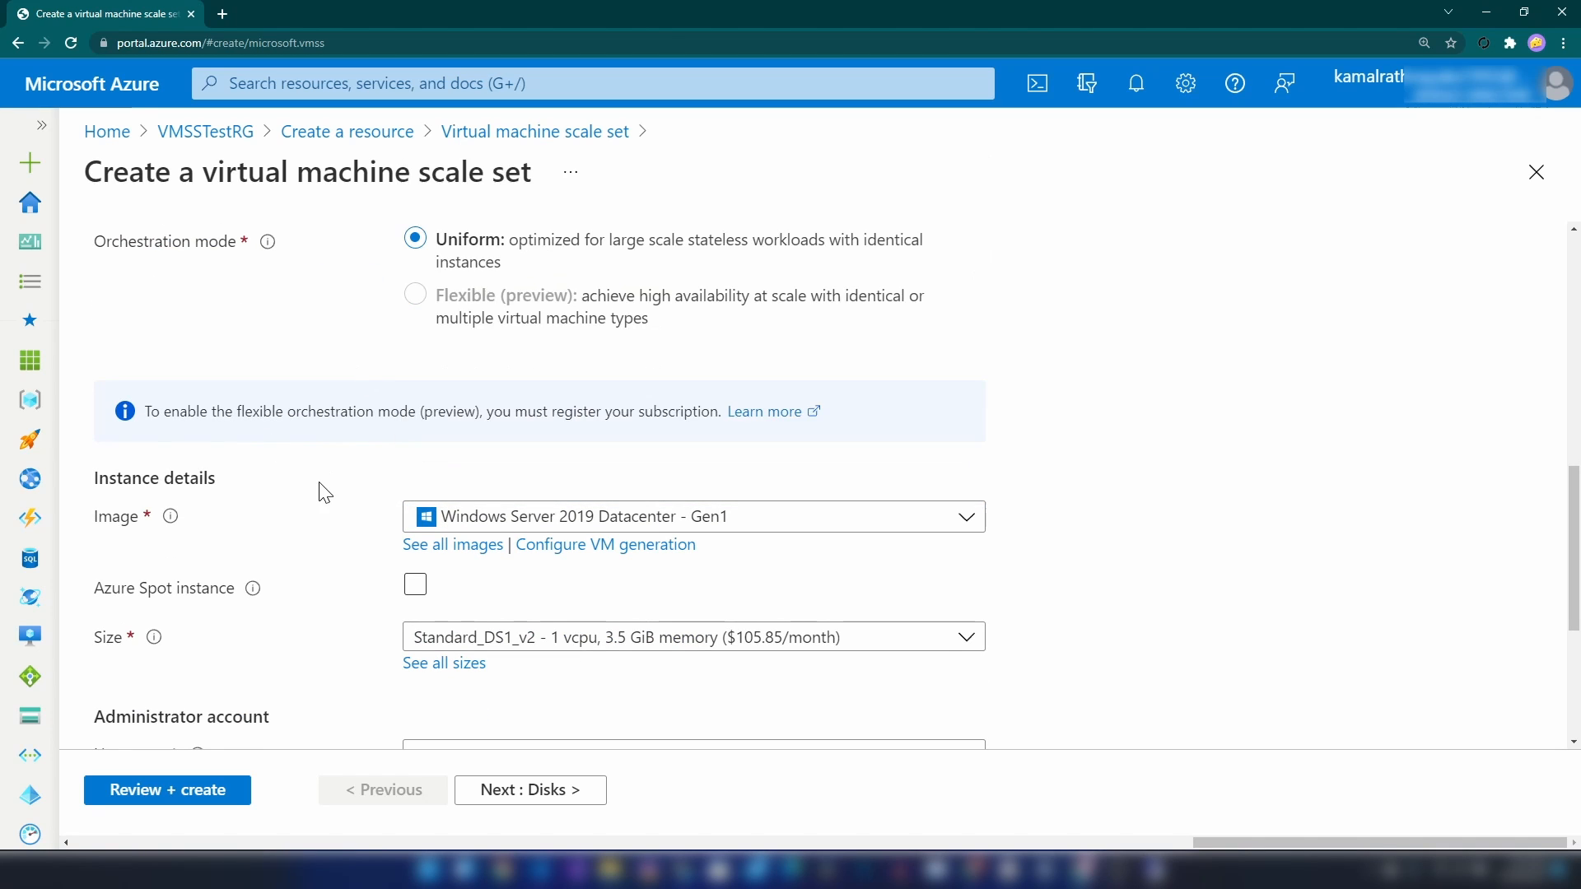
pyautogui.click(455, 545)
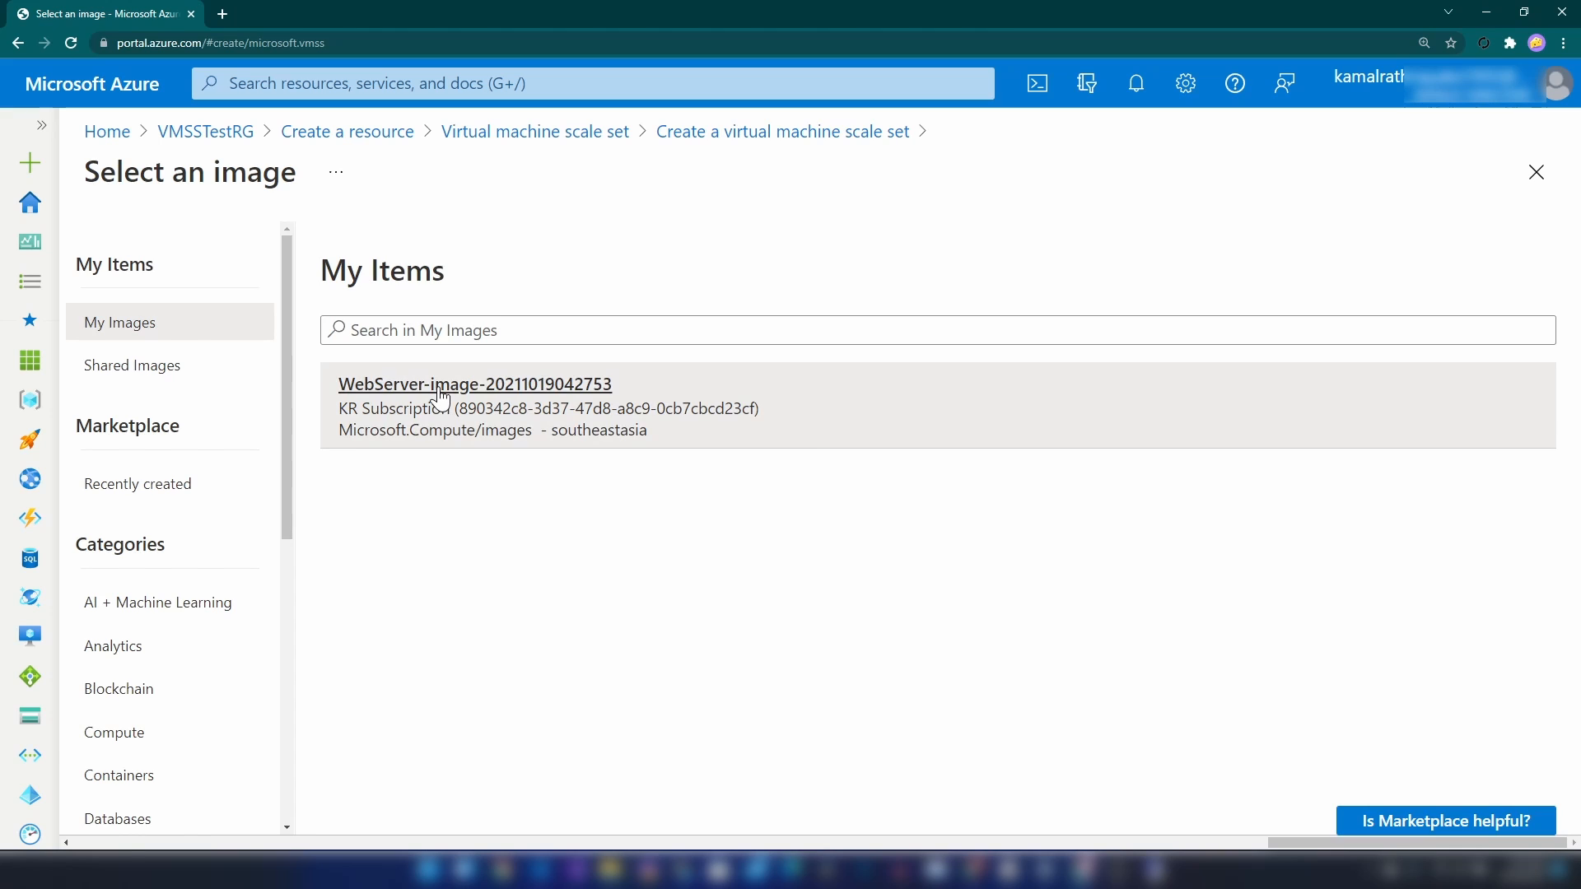
pyautogui.click(440, 397)
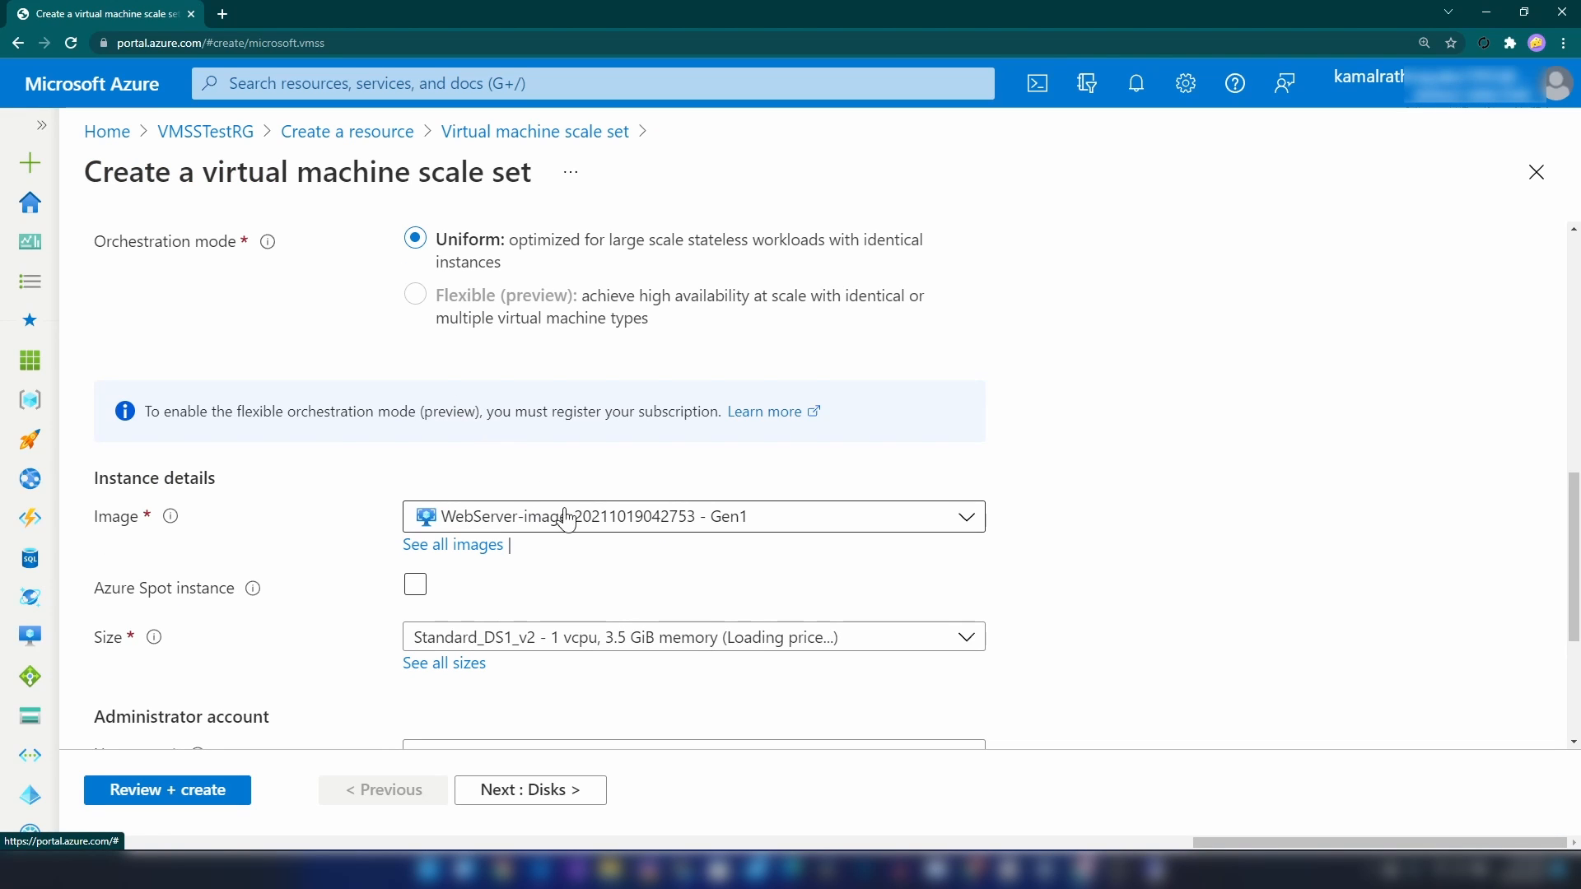
# Review the scale set's basic settings, from project details and orchestration to instance size, administrator account and licensing
pyautogui.scroll(-1, 494, 656)
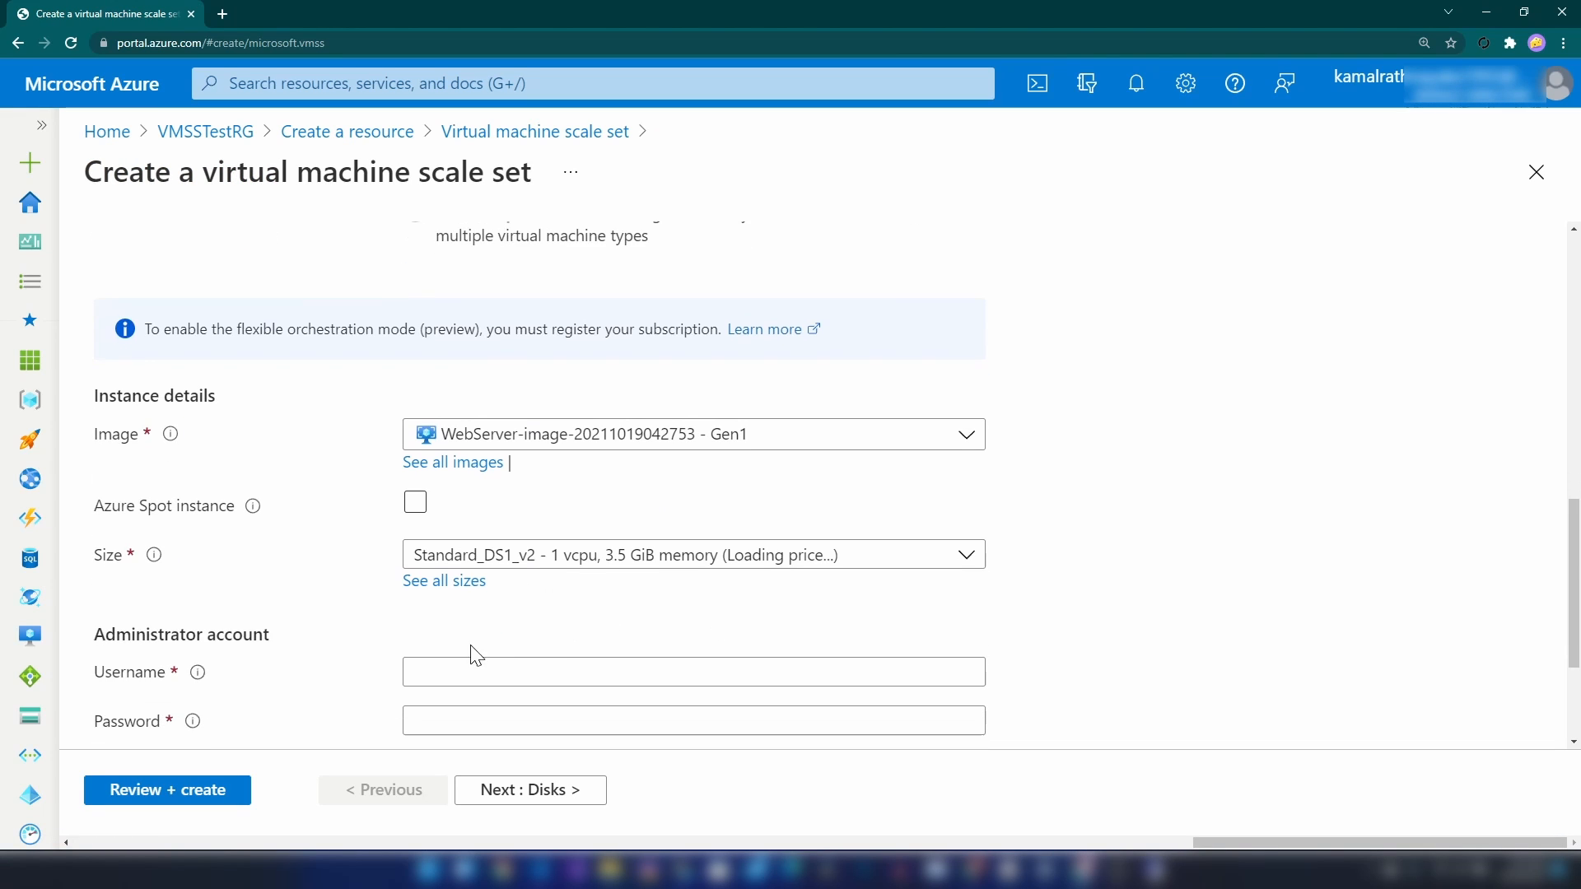
pyautogui.scroll(4, 699, 624)
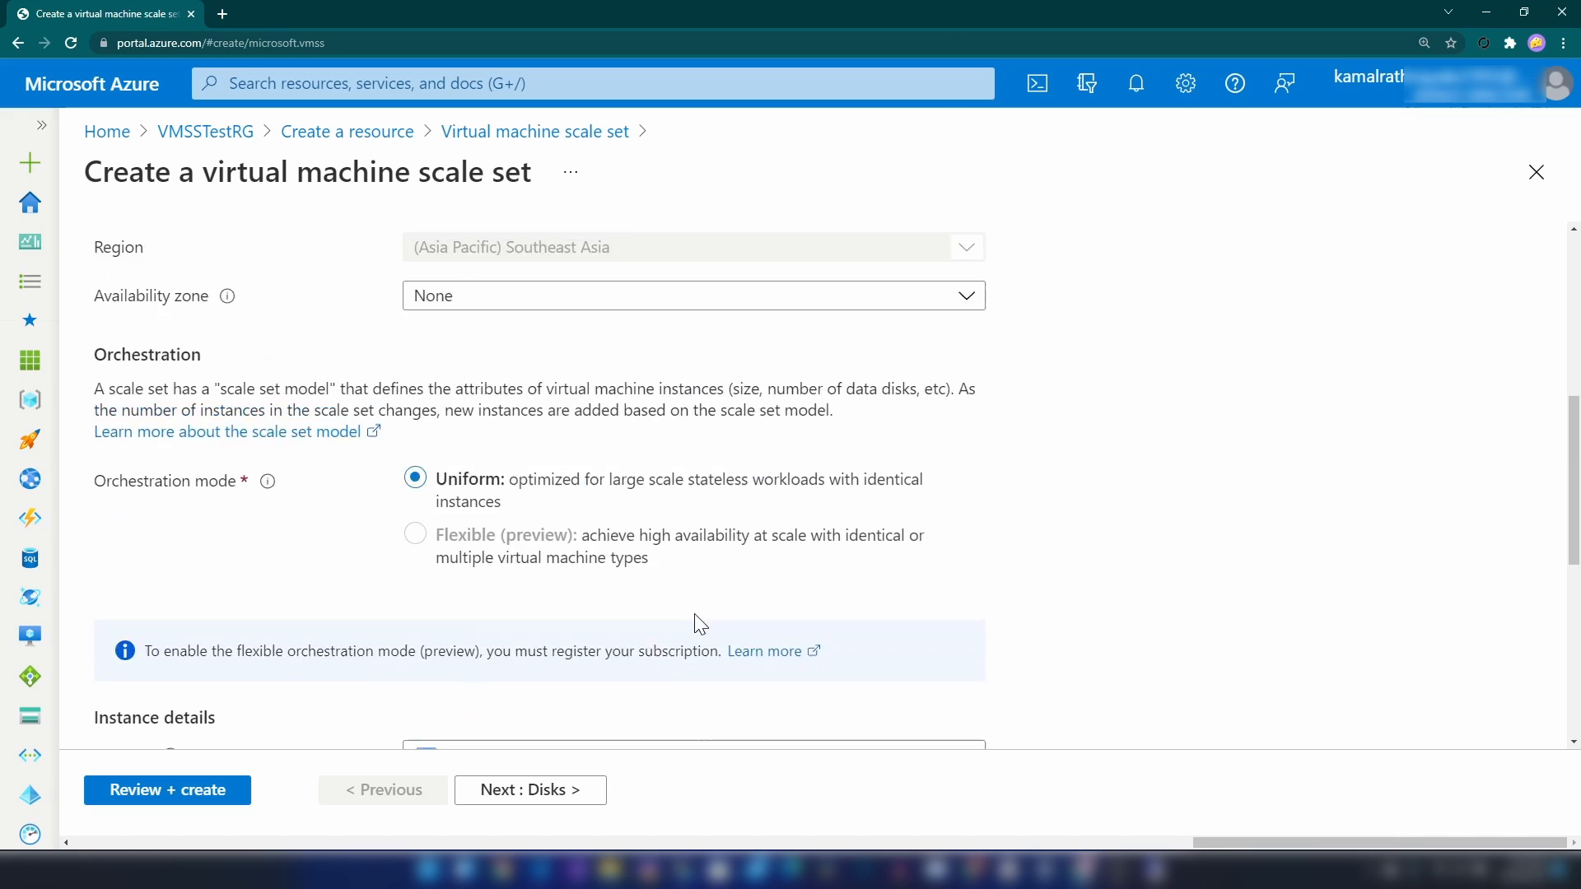
pyautogui.scroll(6, 699, 623)
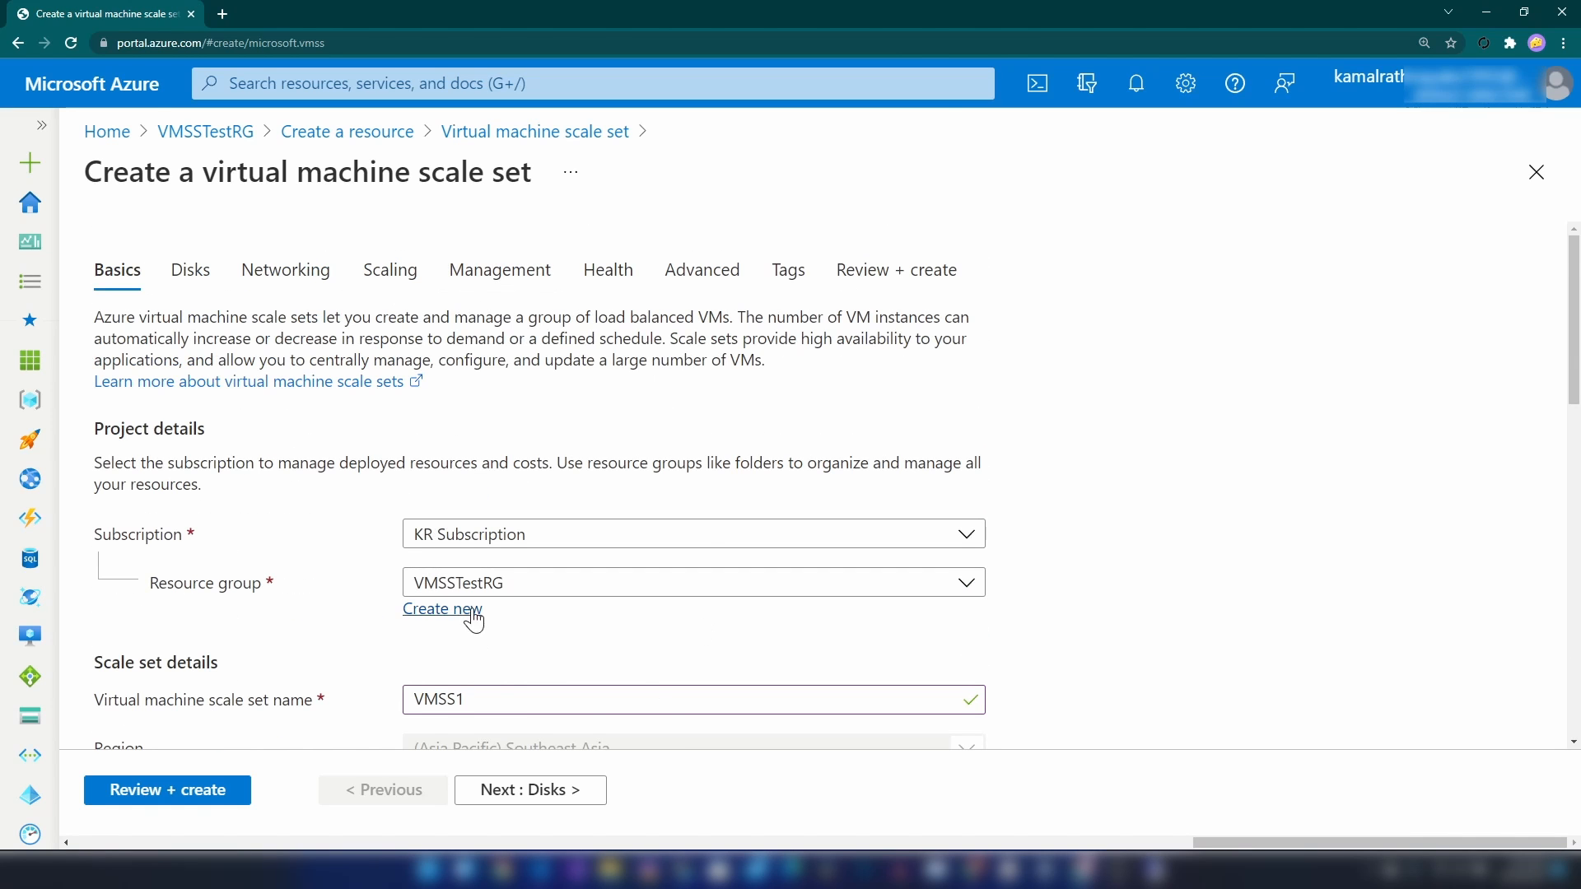
pyautogui.scroll(-4, 474, 619)
pyautogui.scroll(-4, 744, 554)
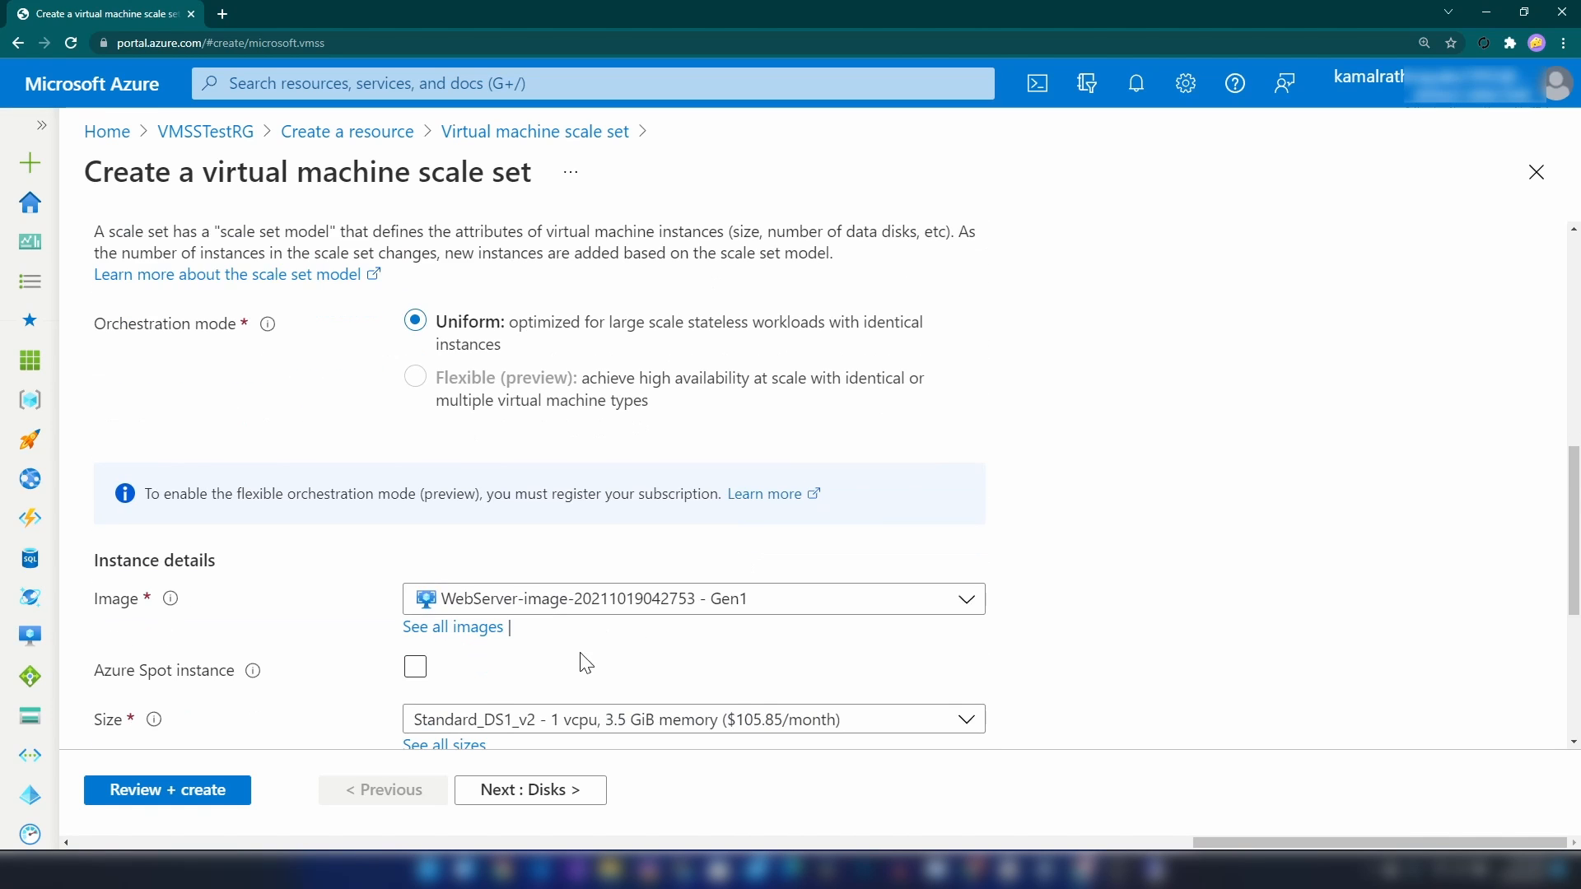
pyautogui.scroll(-2, 584, 663)
pyautogui.scroll(-3, 454, 644)
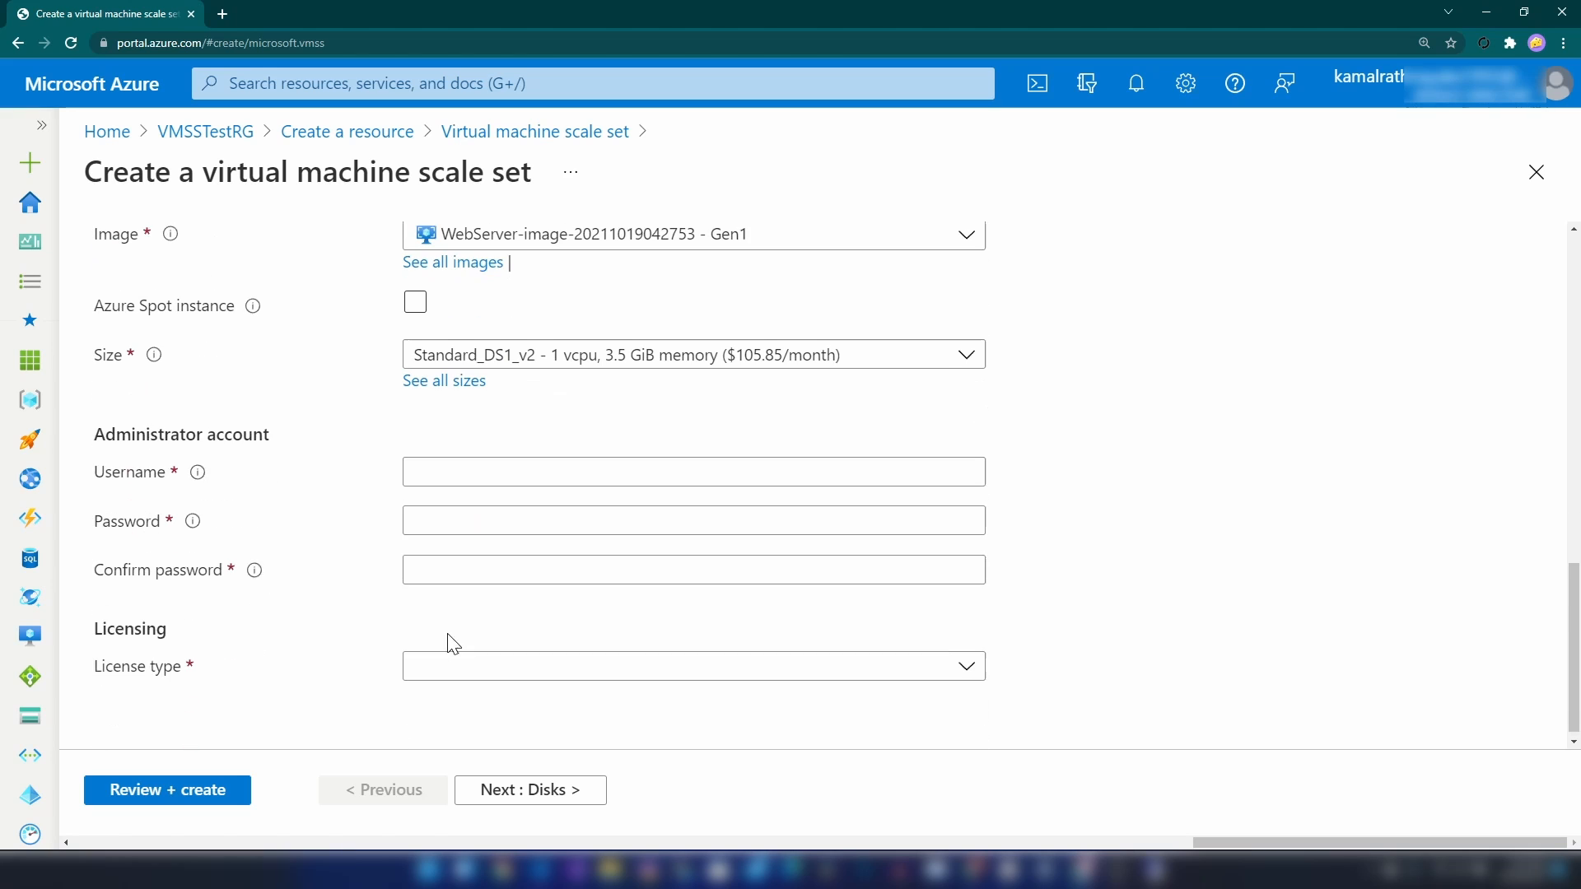
pyautogui.click(443, 463)
pyautogui.click(333, 478)
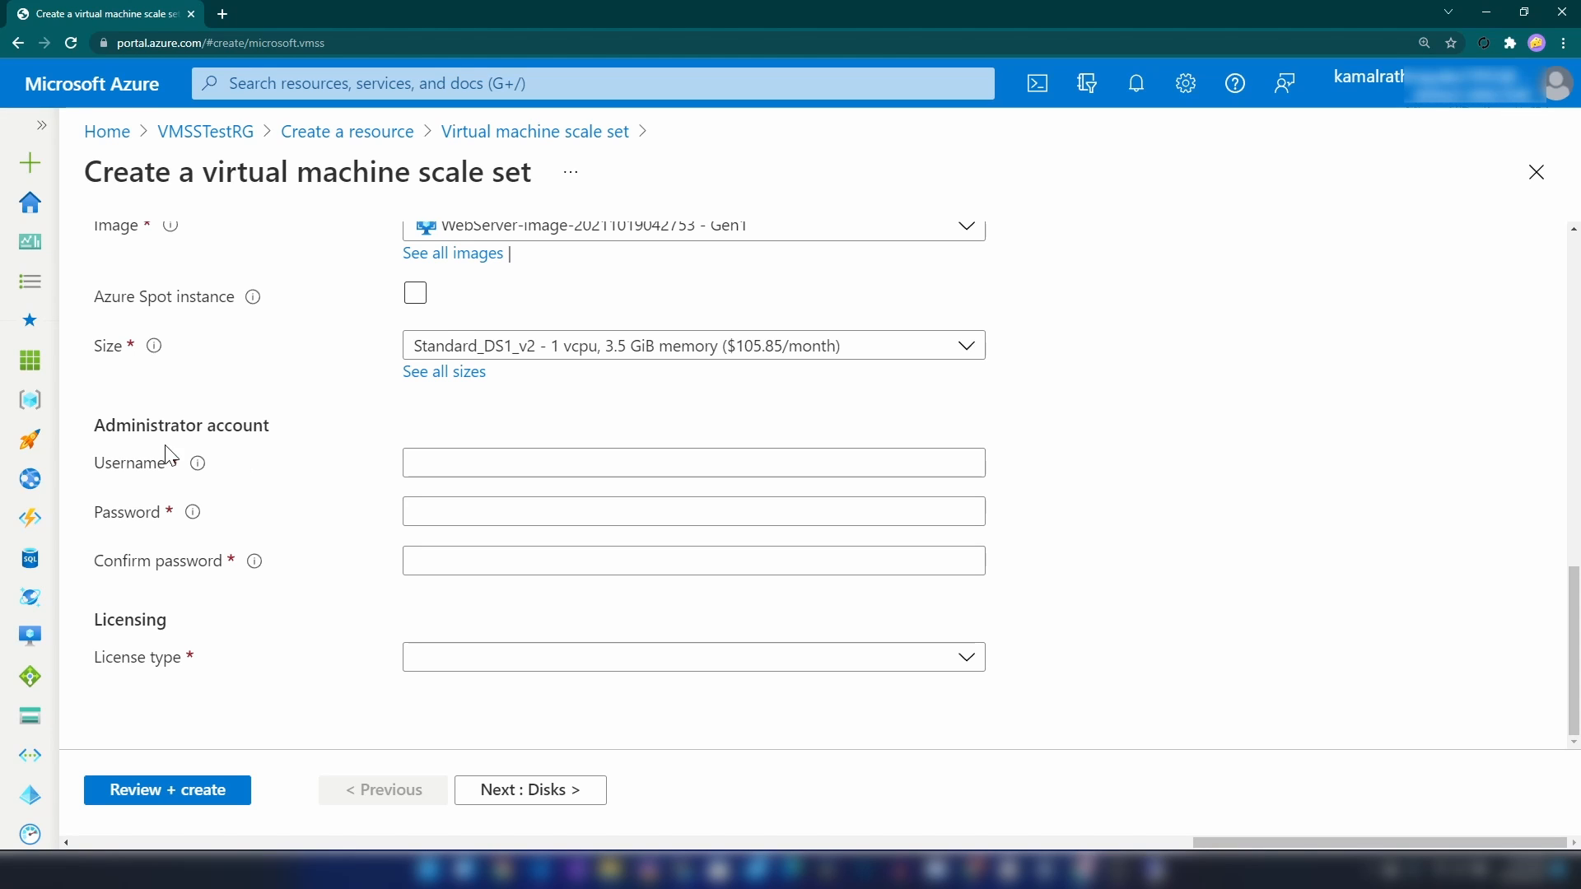
# Fill in the scale set's administrator account with its username, password and password confirmation
pyautogui.moveTo(144, 468); pyautogui.dragTo(294, 650)
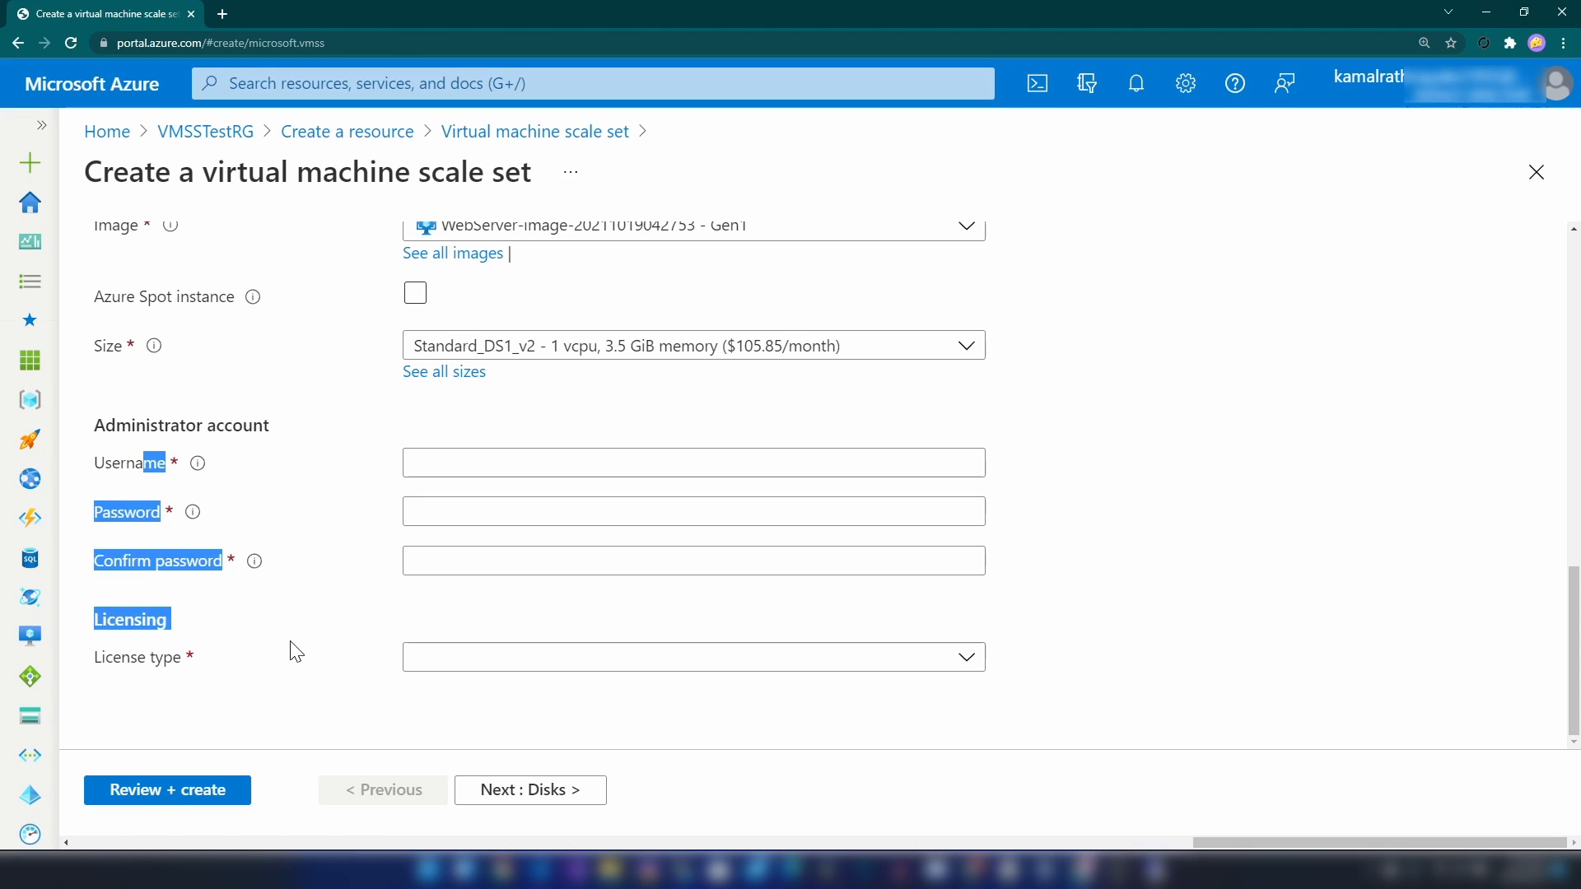
pyautogui.click(291, 643)
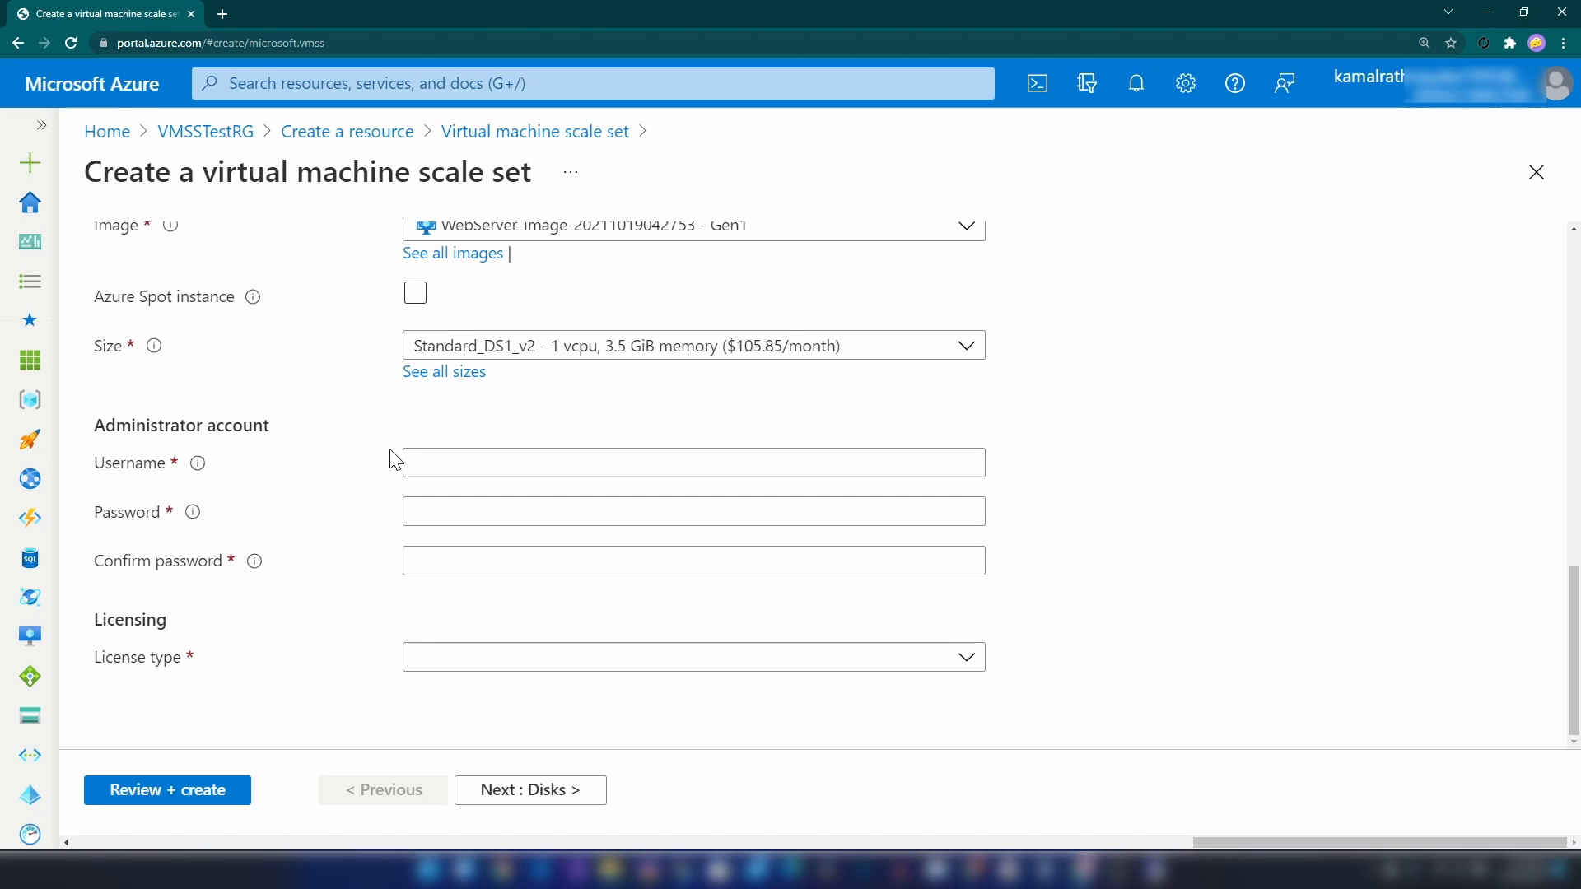
pyautogui.click(411, 461)
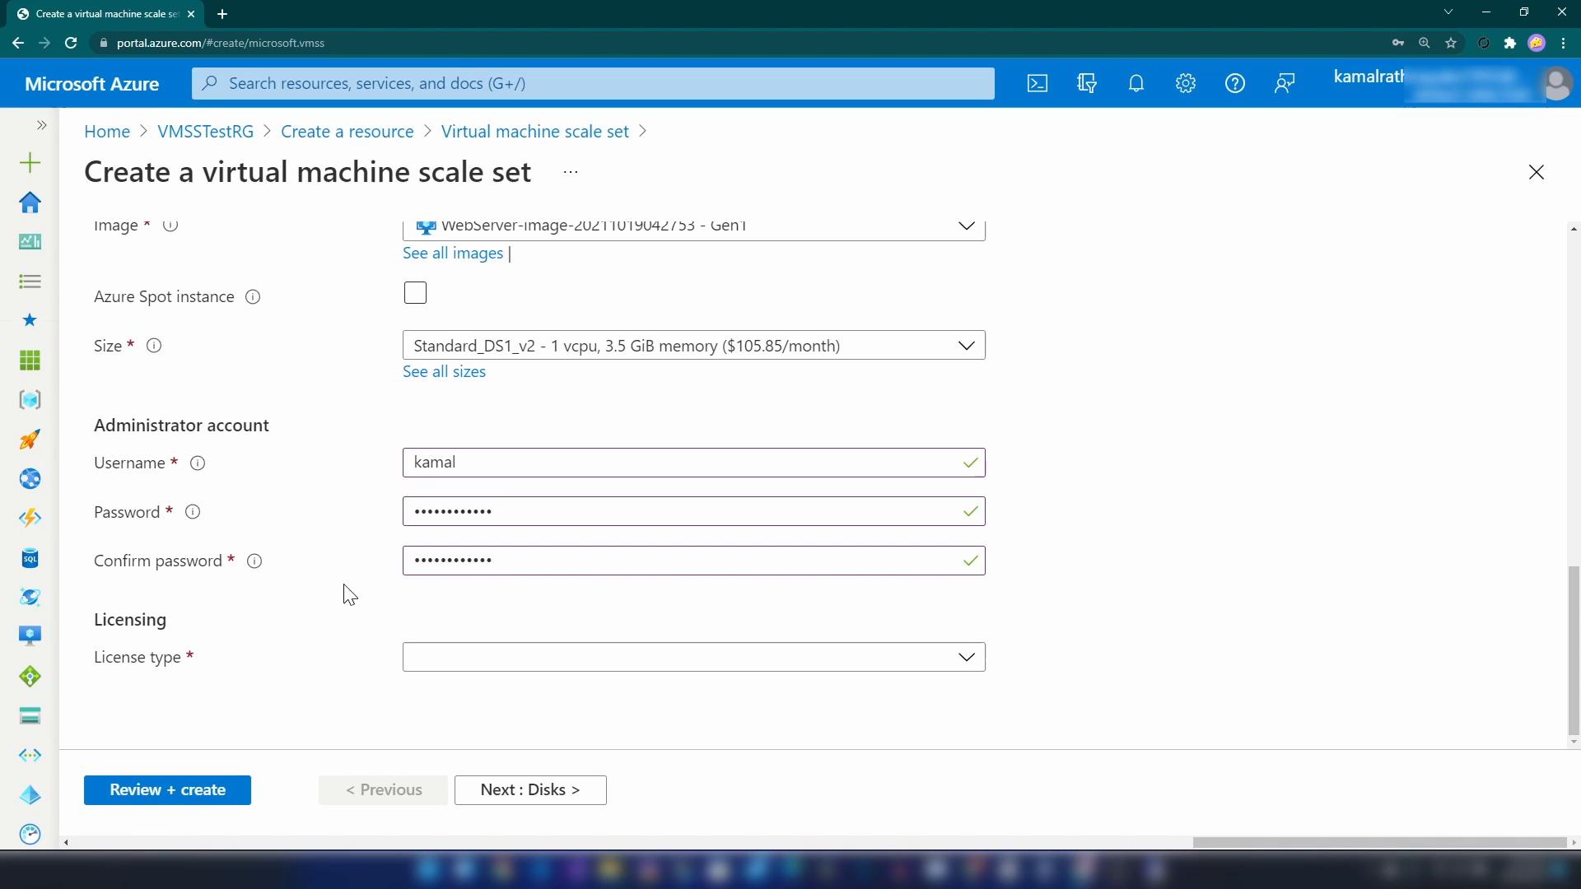
# Set the license type to Windows server and apply an existing Windows Server license, confirming eligibility for Azure Hybrid Benefit
pyautogui.click(445, 663)
pyautogui.click(448, 697)
pyautogui.scroll(-1, 393, 651)
pyautogui.click(415, 632)
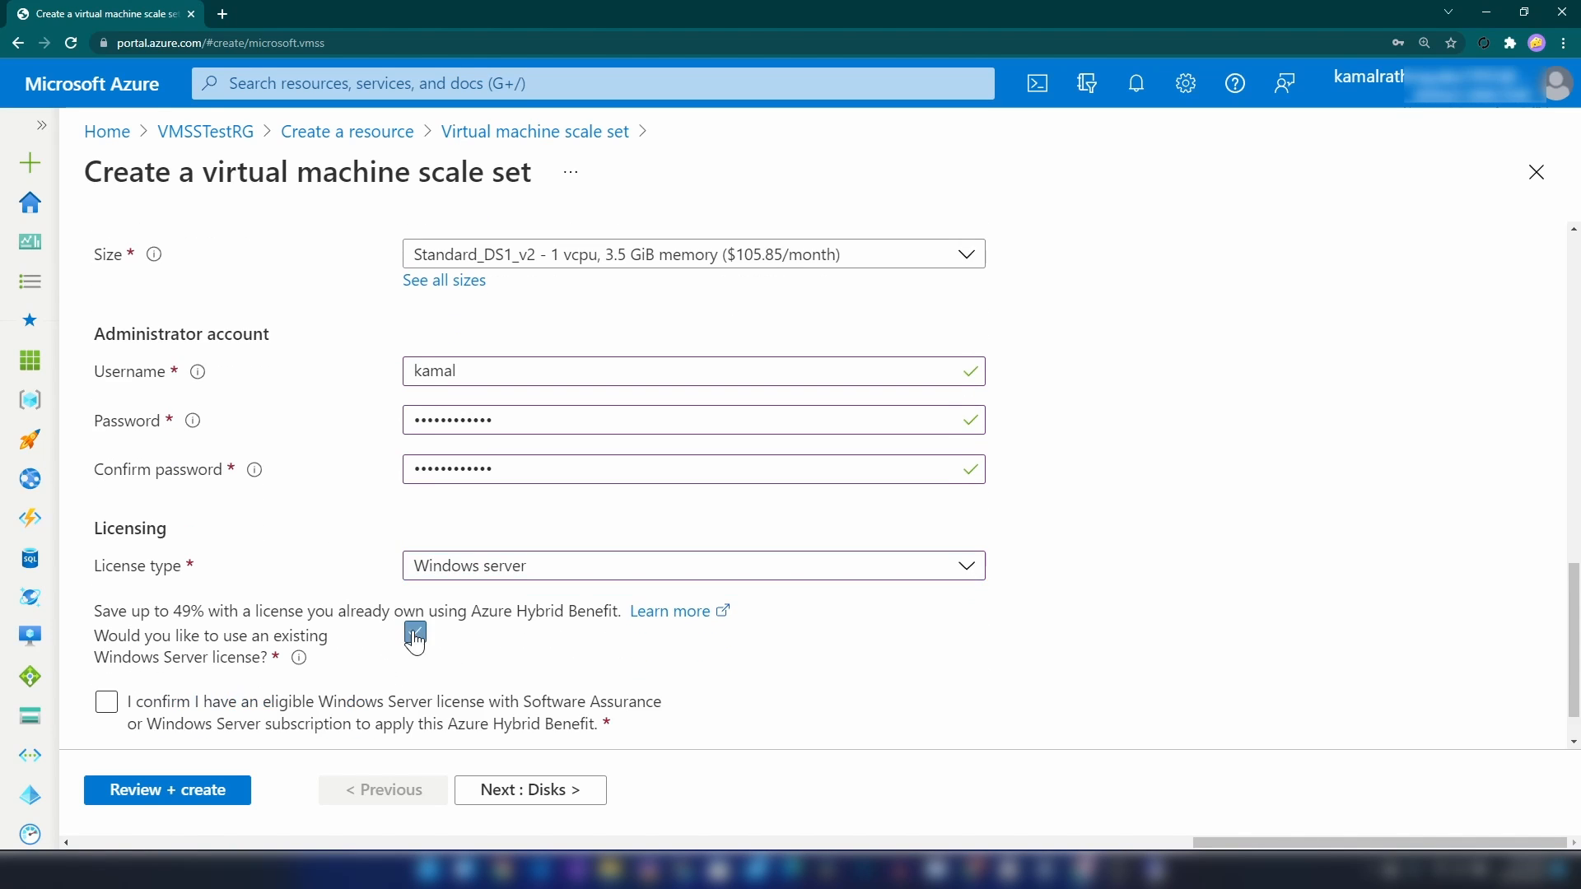
pyautogui.scroll(-1, 296, 706)
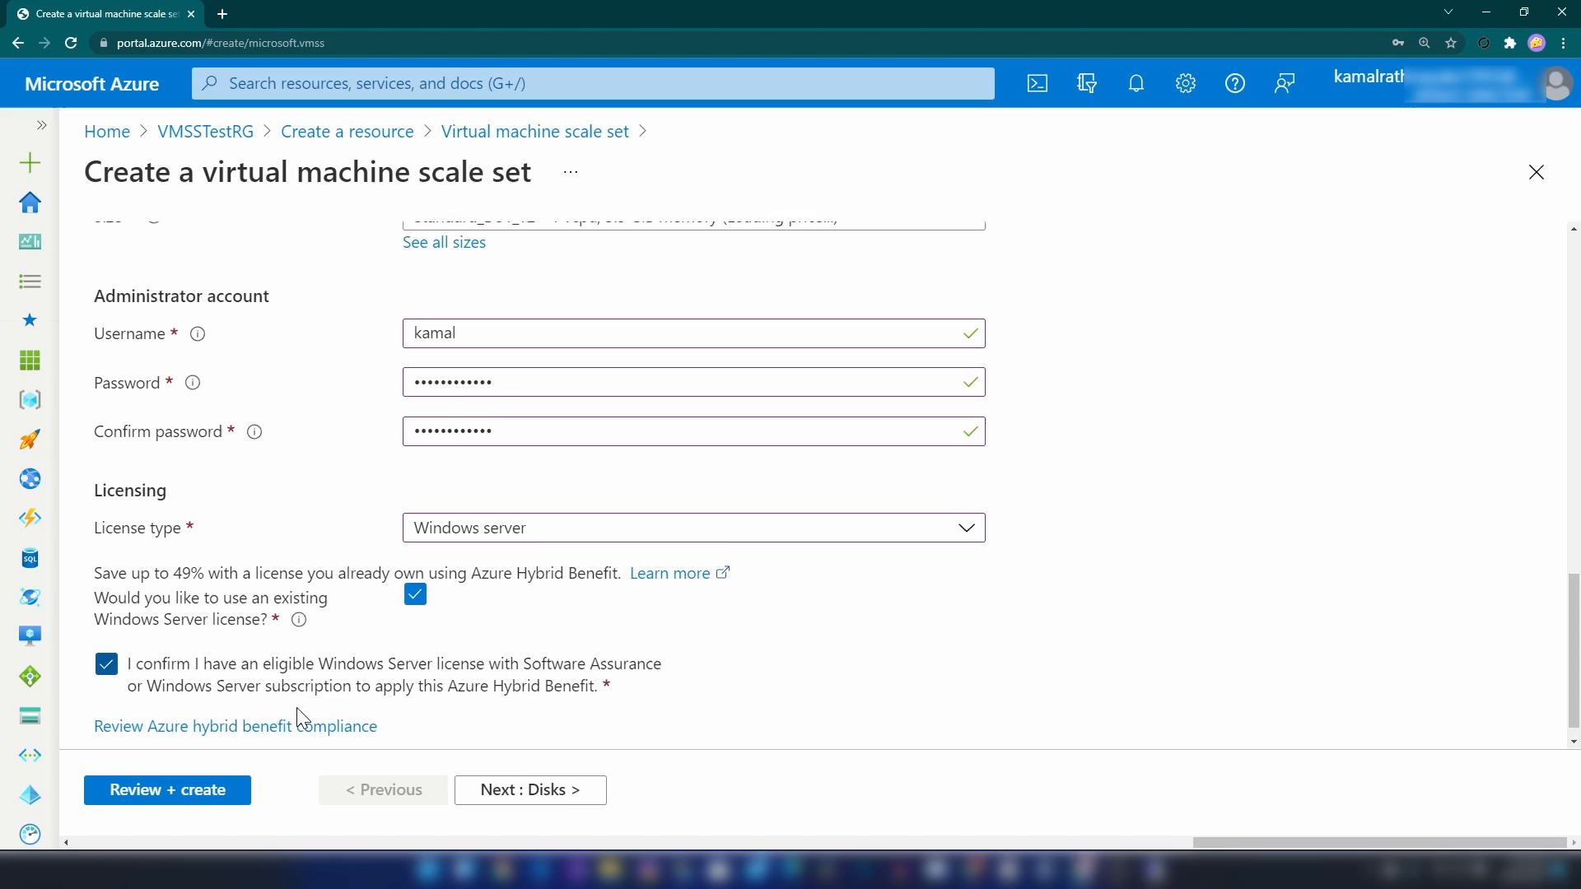
# Keep the default disk settings, and accept the networking defaults after checking the virtual network, network interface and load balancing options
pyautogui.click(545, 791)
pyautogui.click(551, 797)
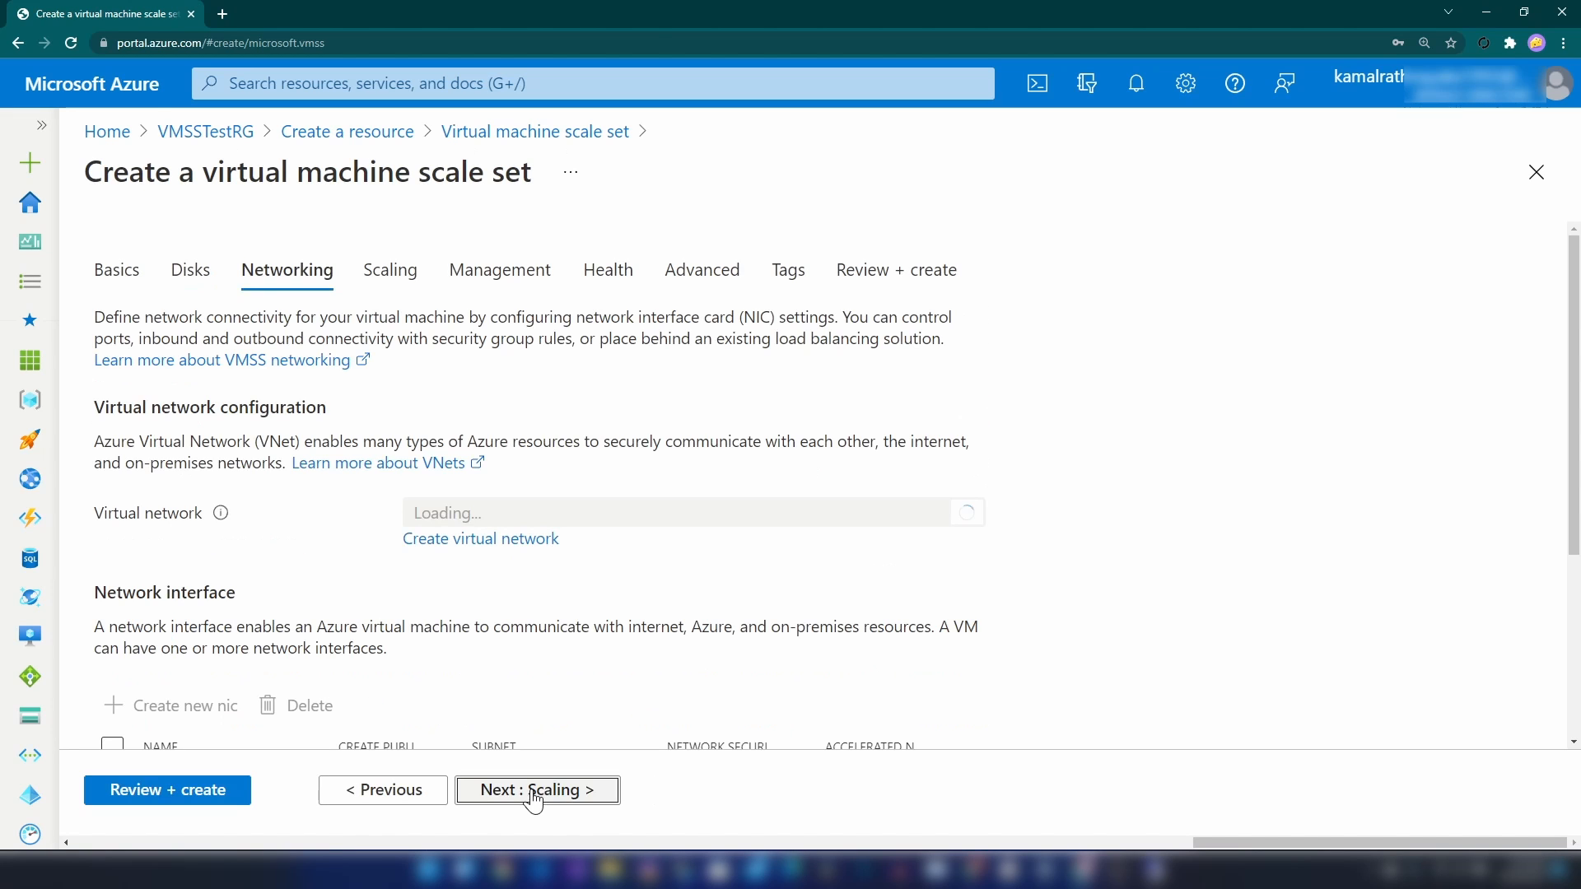
pyautogui.scroll(-1, 468, 707)
pyautogui.scroll(-2, 468, 706)
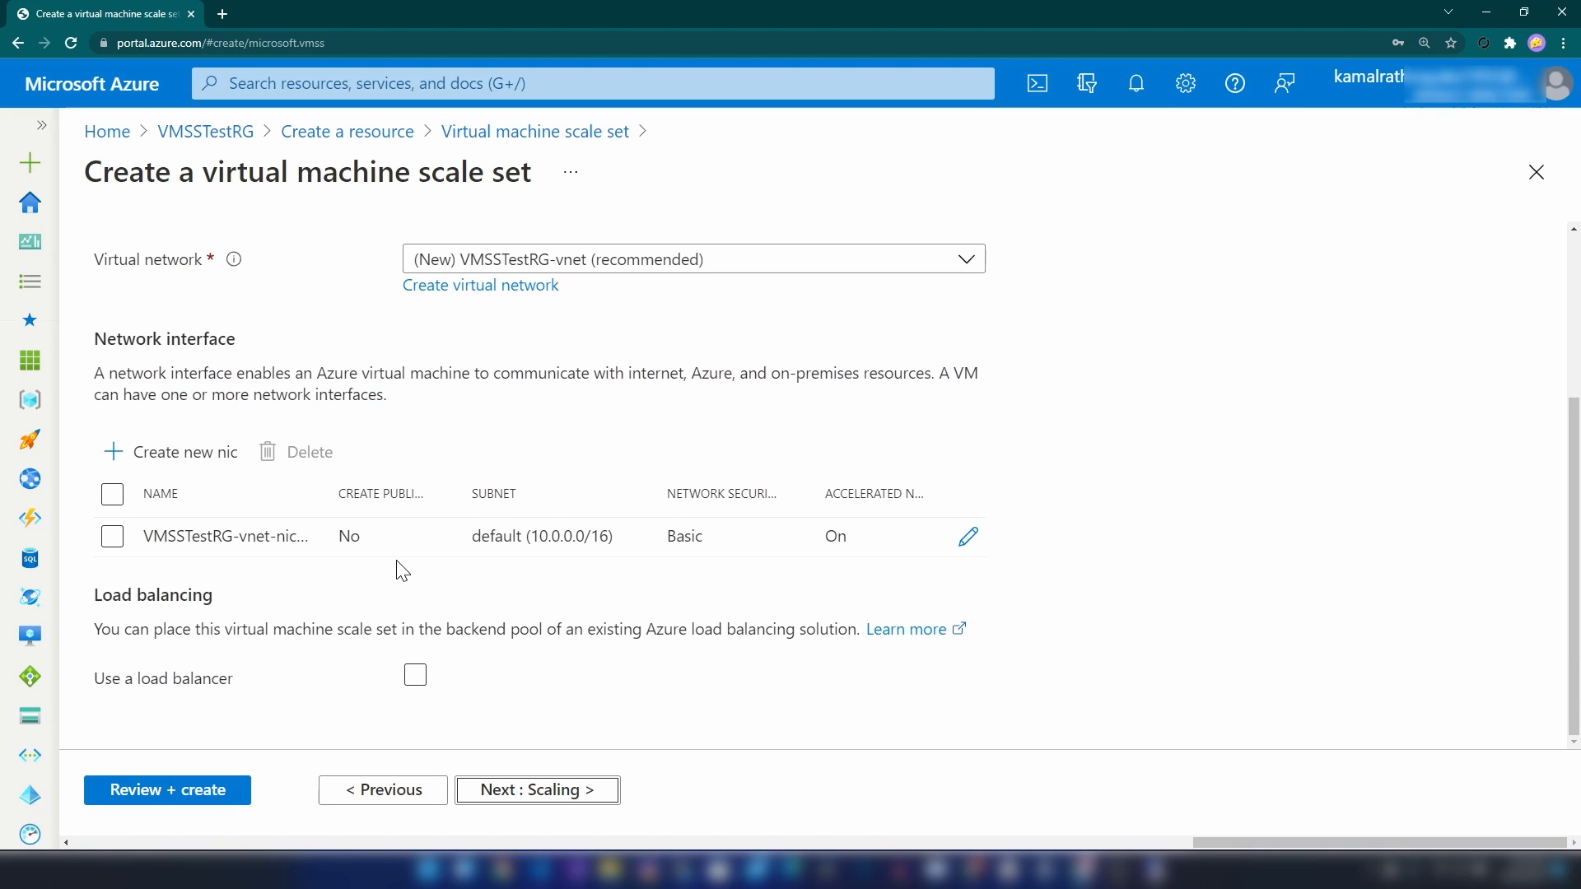
pyautogui.scroll(3, 401, 570)
pyautogui.click(543, 796)
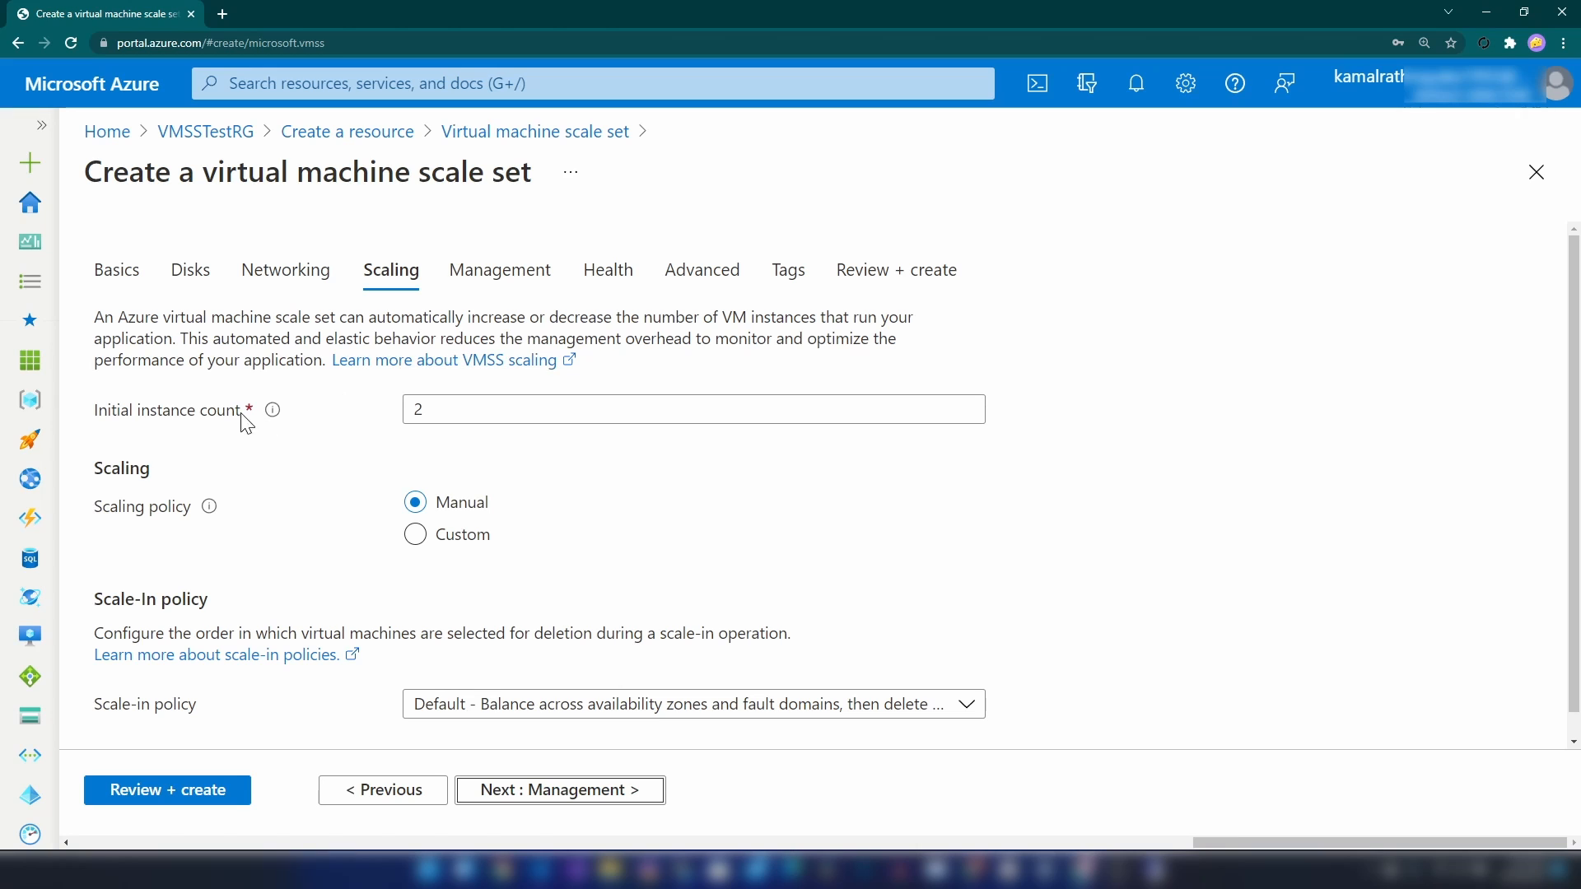
# Check the scale set's initial instance count, scaling policy and scale-in policy
pyautogui.moveTo(163, 410); pyautogui.dragTo(666, 558)
pyautogui.click(1295, 558)
pyautogui.scroll(-1, 657, 532)
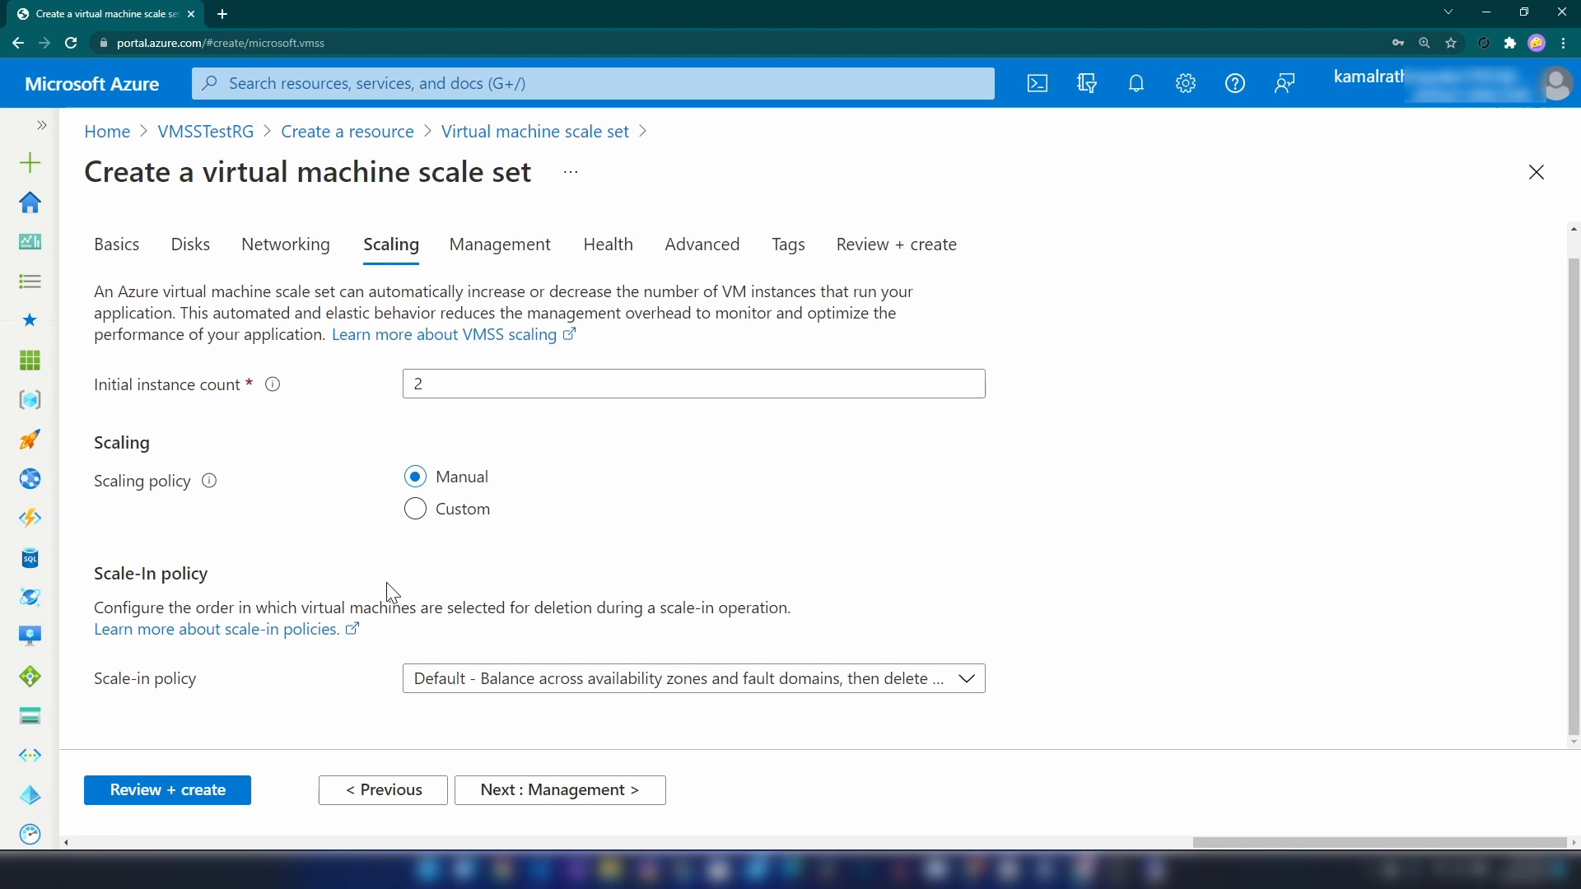
pyautogui.moveTo(139, 391); pyautogui.dragTo(255, 392)
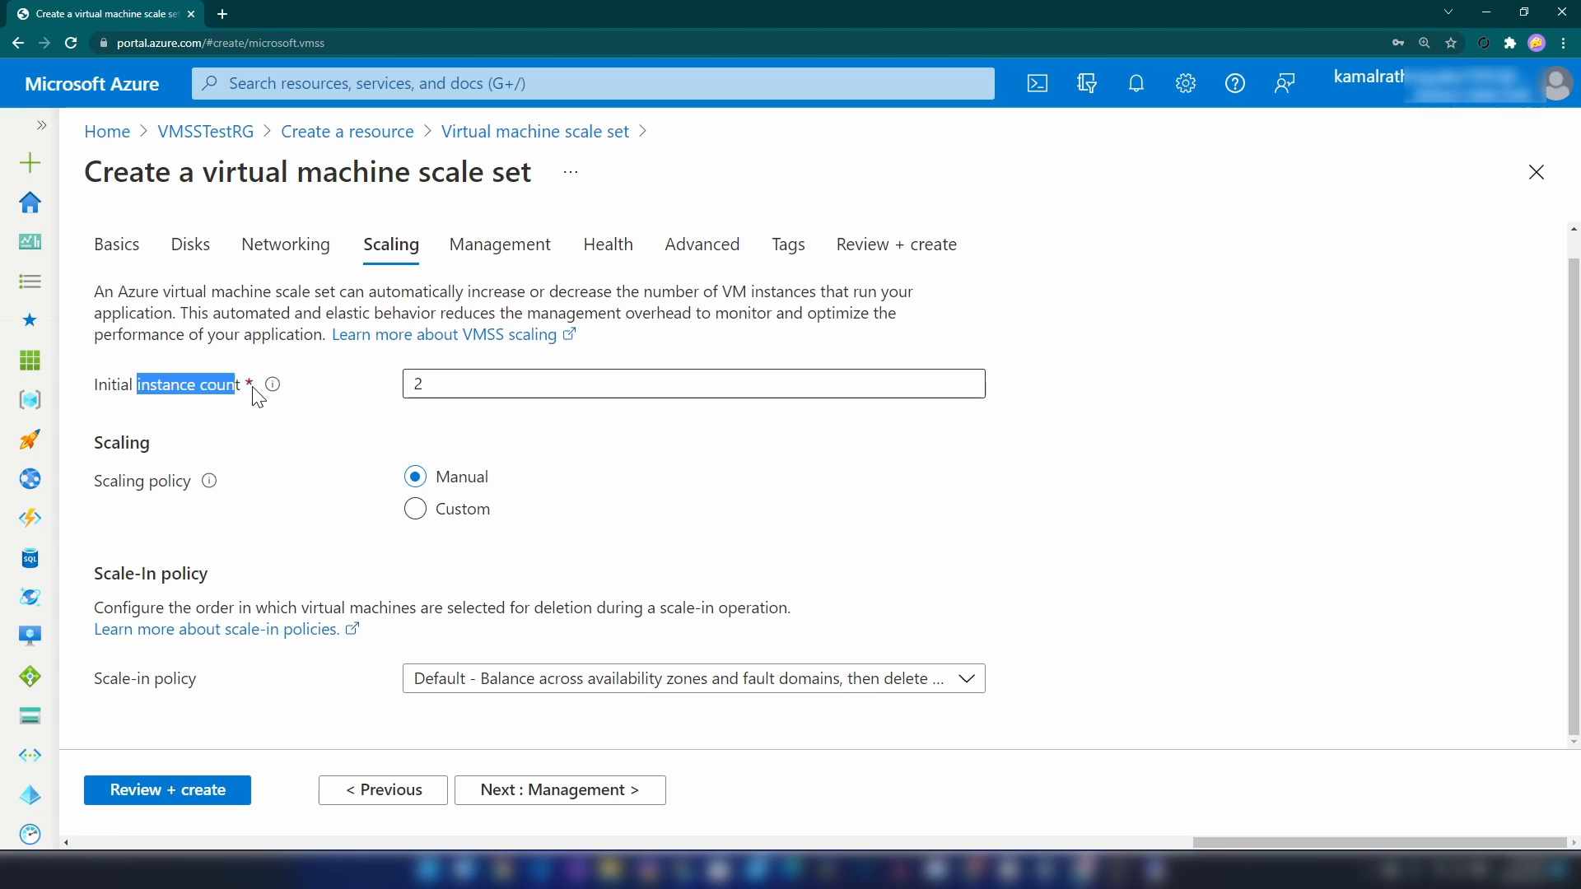
pyautogui.click(439, 387)
# Keep the default scaling and management settings, validate the configuration and create the scale set
pyautogui.click(610, 792)
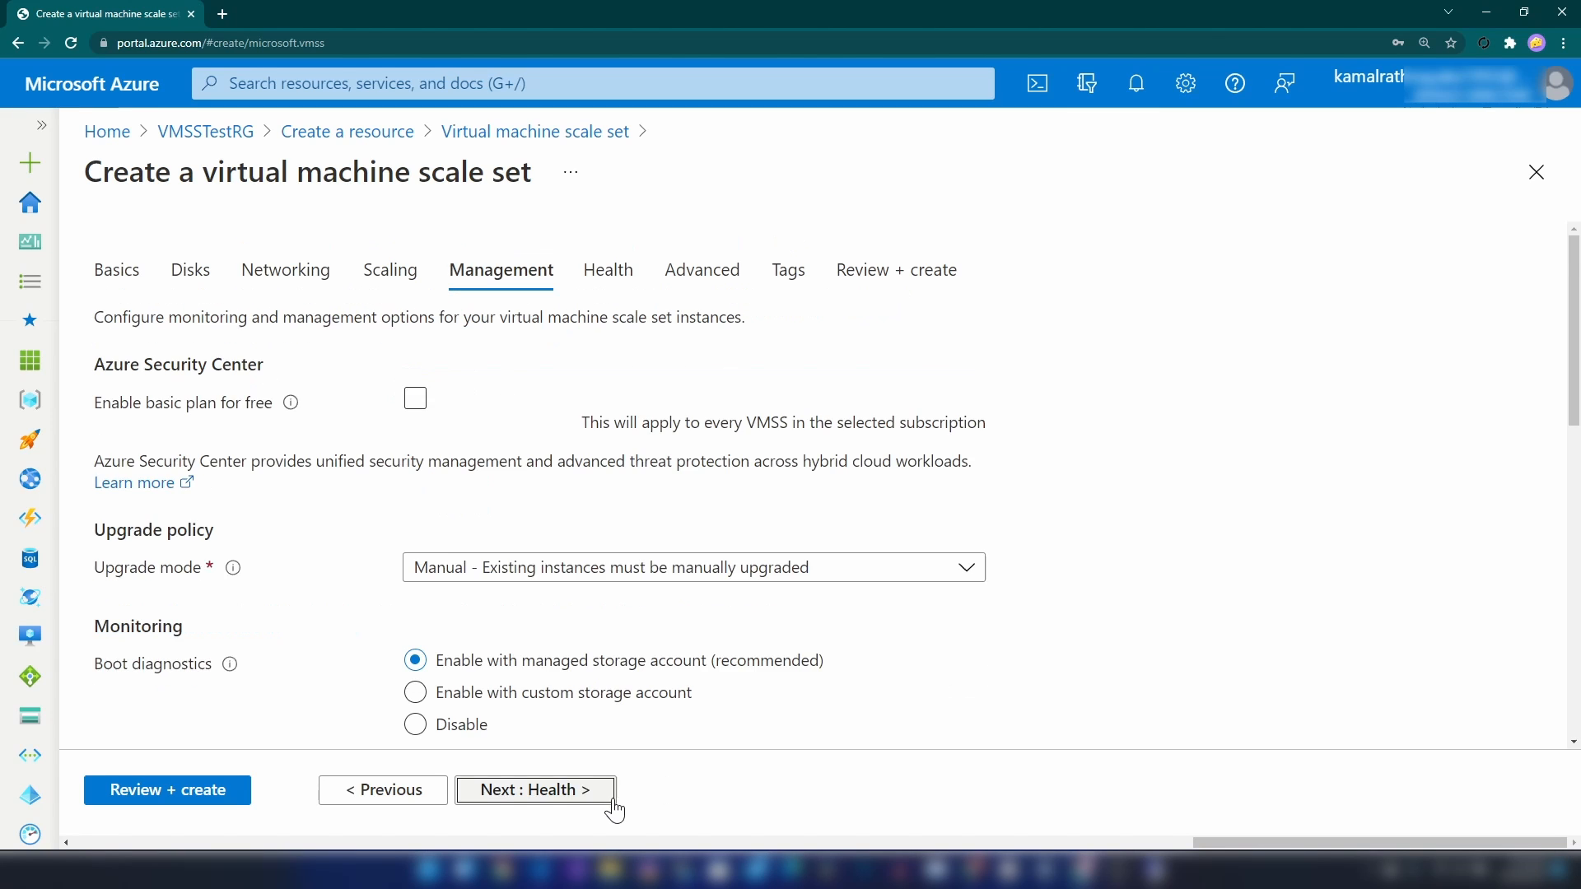
pyautogui.click(221, 791)
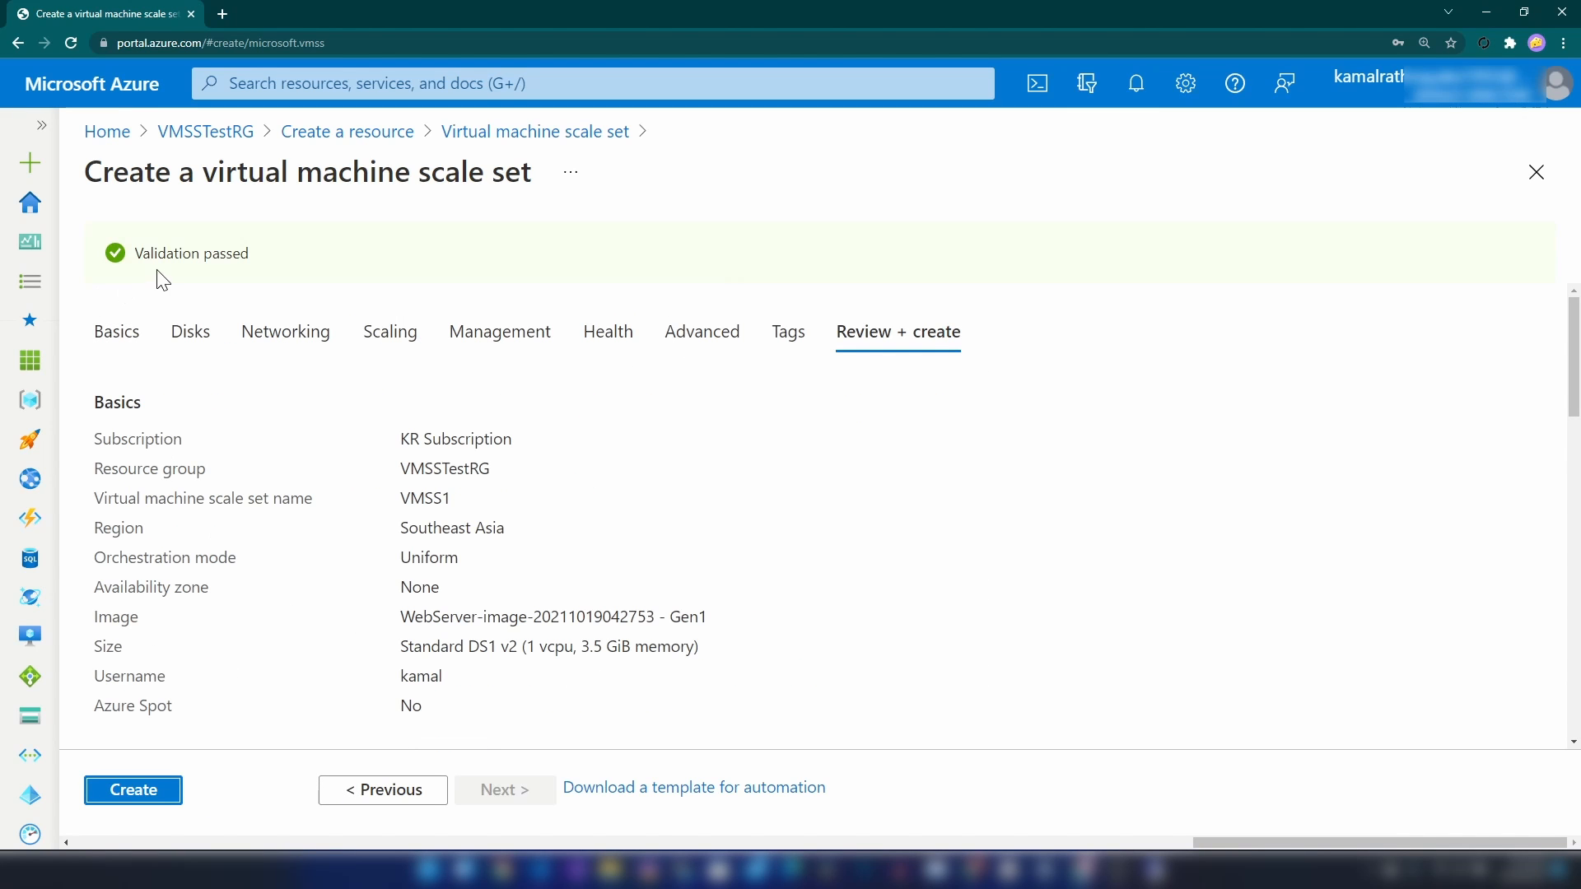
pyautogui.click(118, 791)
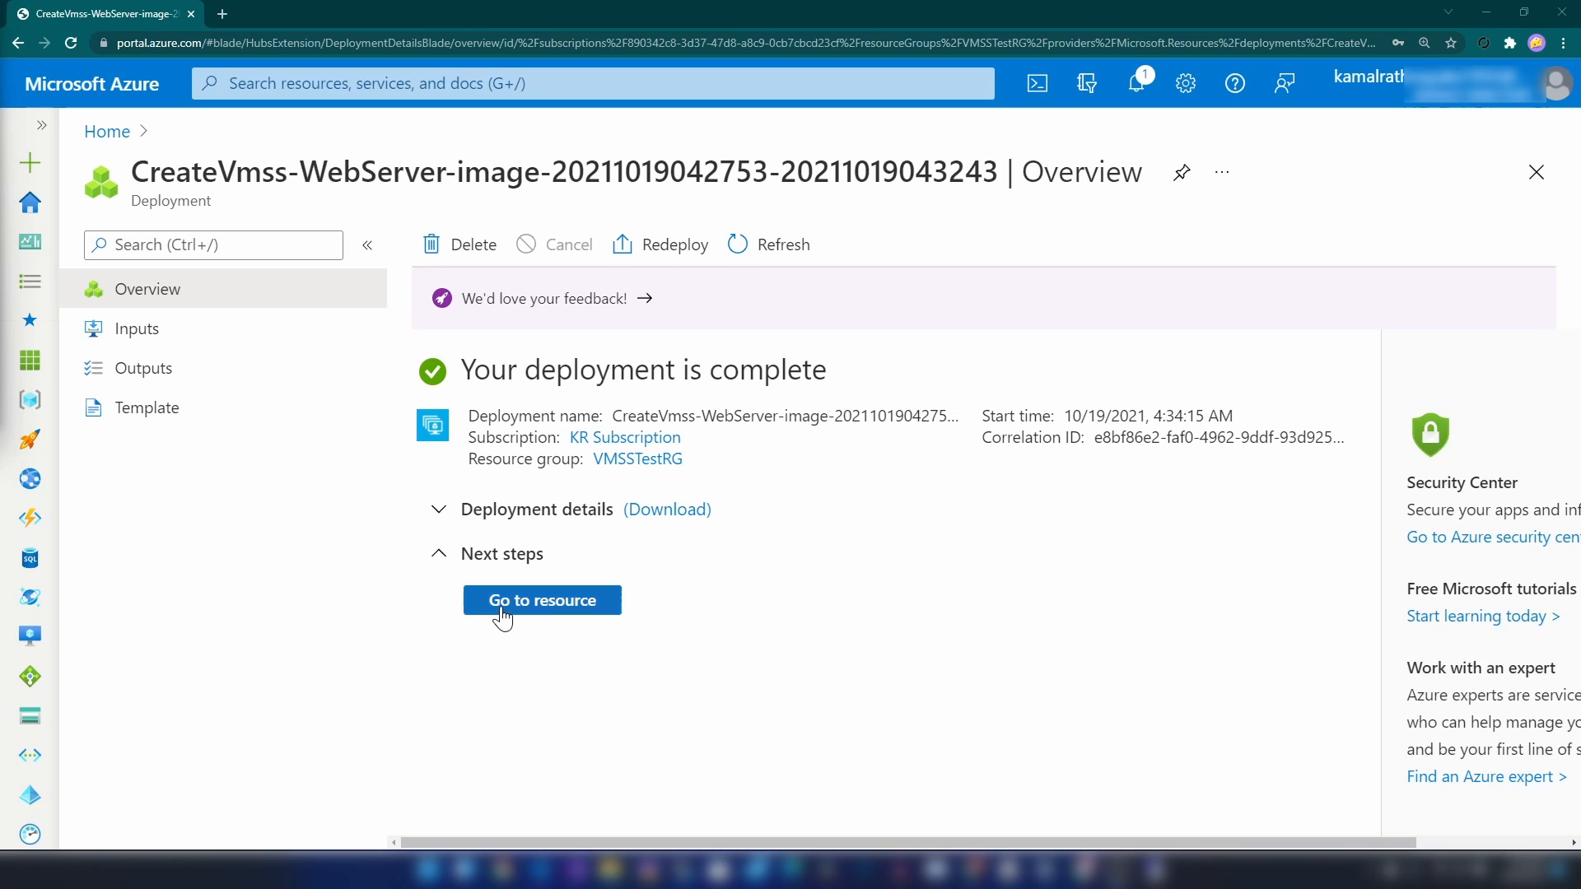
# Open the deployed VMSS1 scale set and refresh its instance list to check each instance's status
pyautogui.click(502, 614)
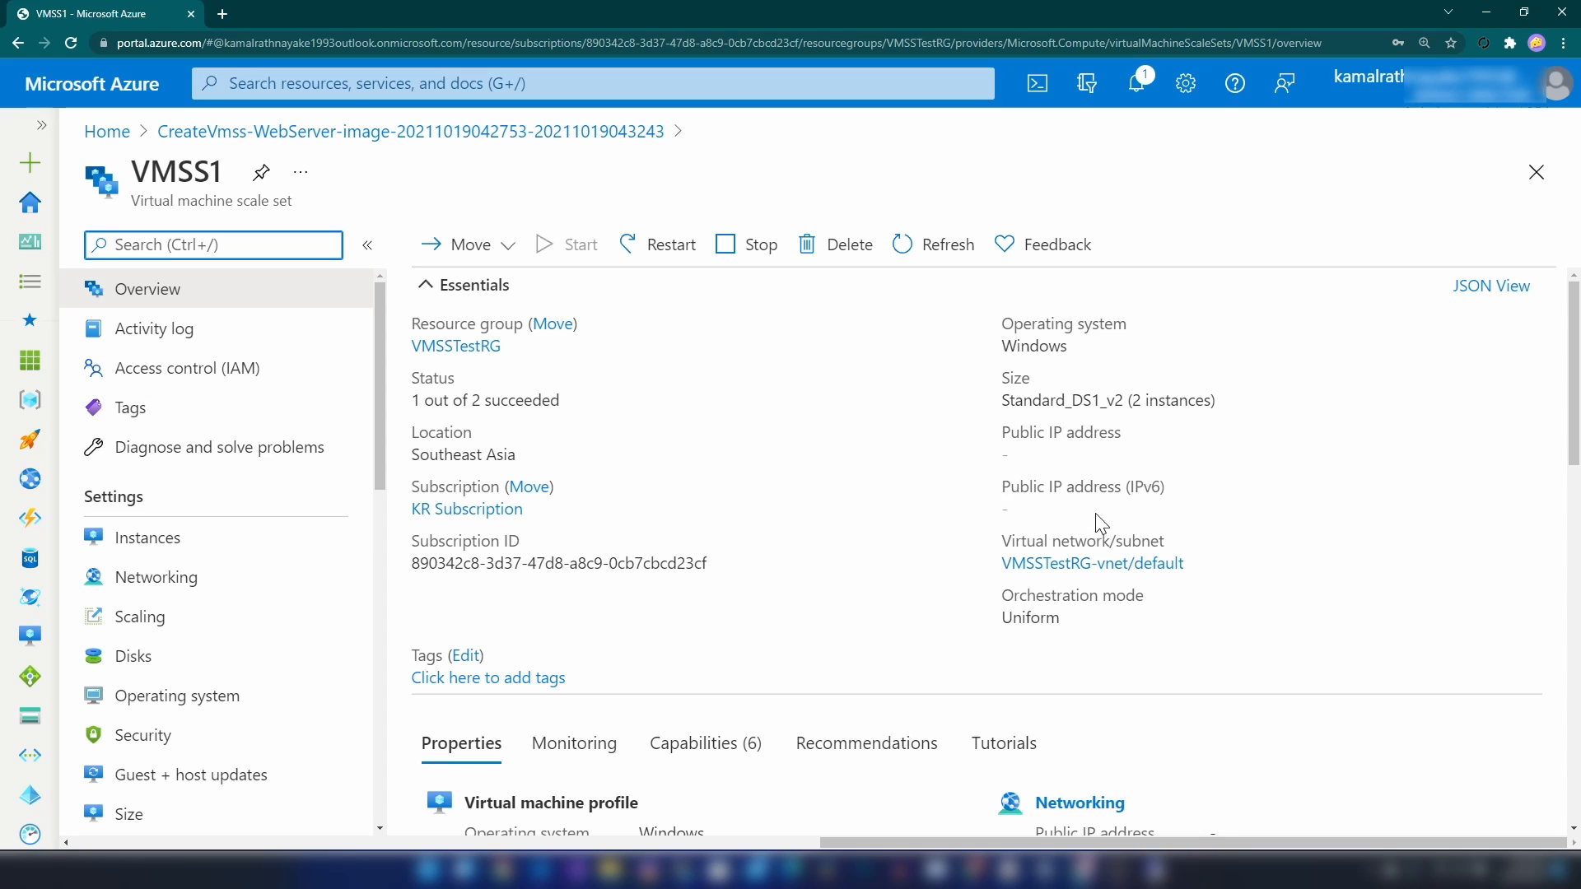
pyautogui.click(212, 557)
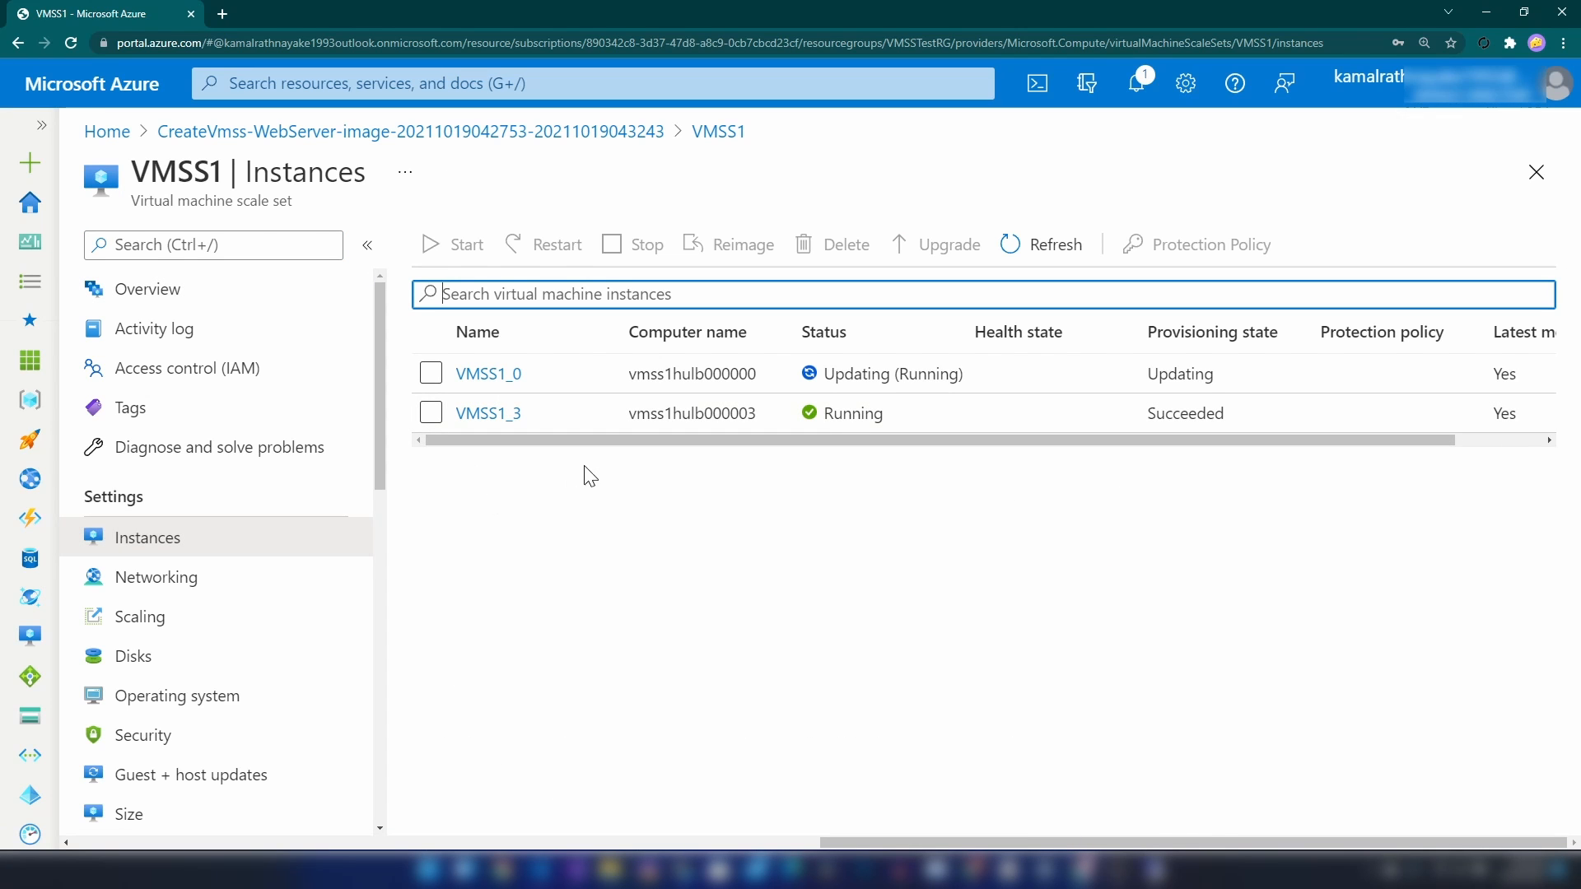
pyautogui.click(564, 513)
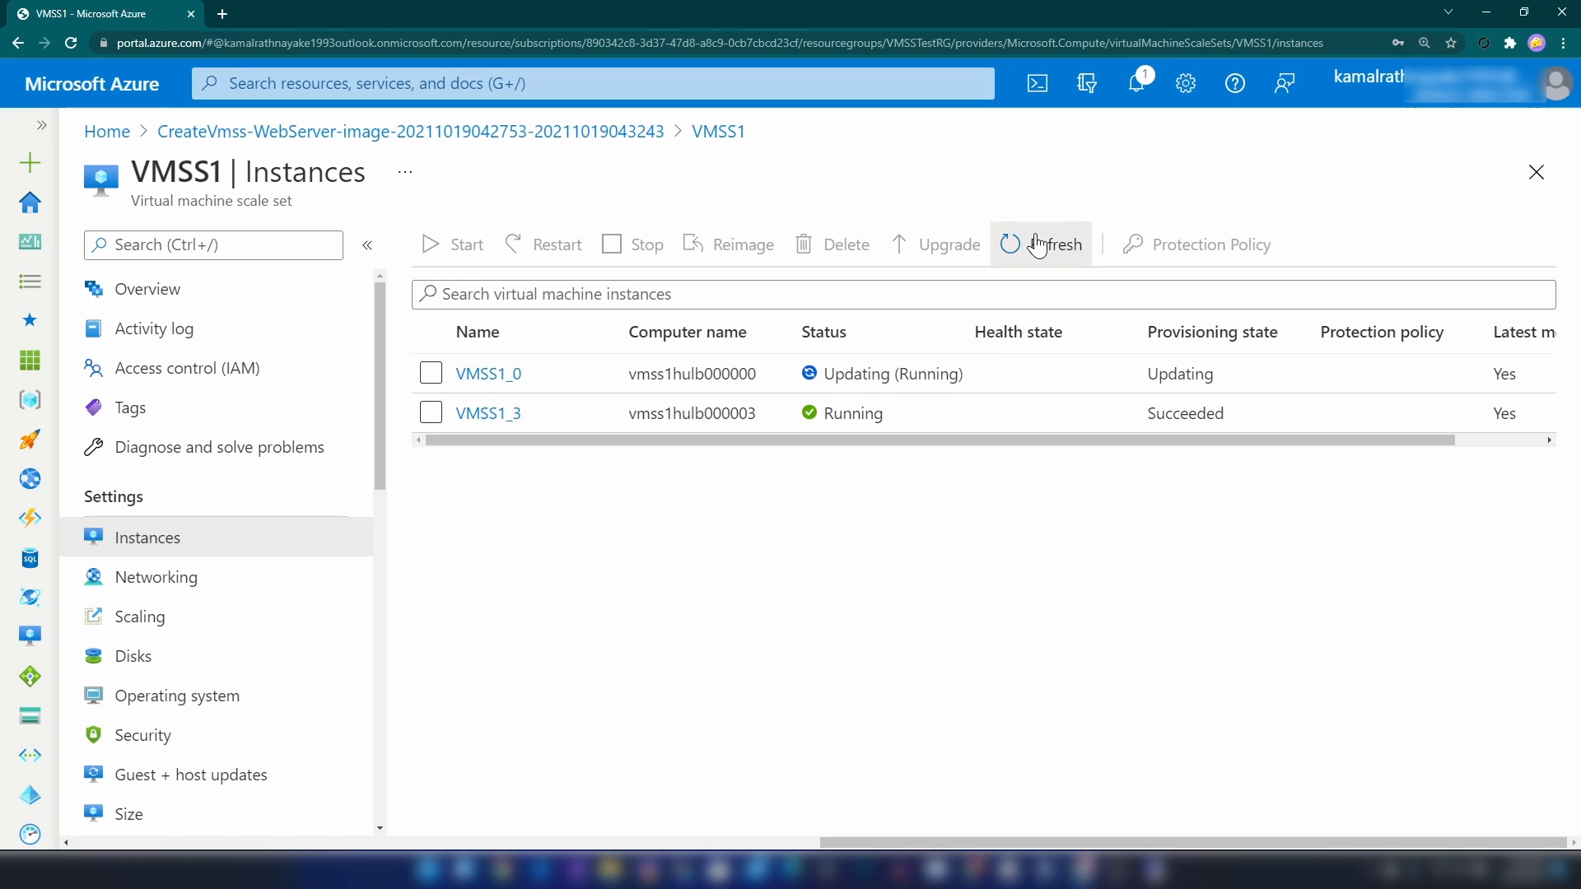
pyautogui.click(1040, 245)
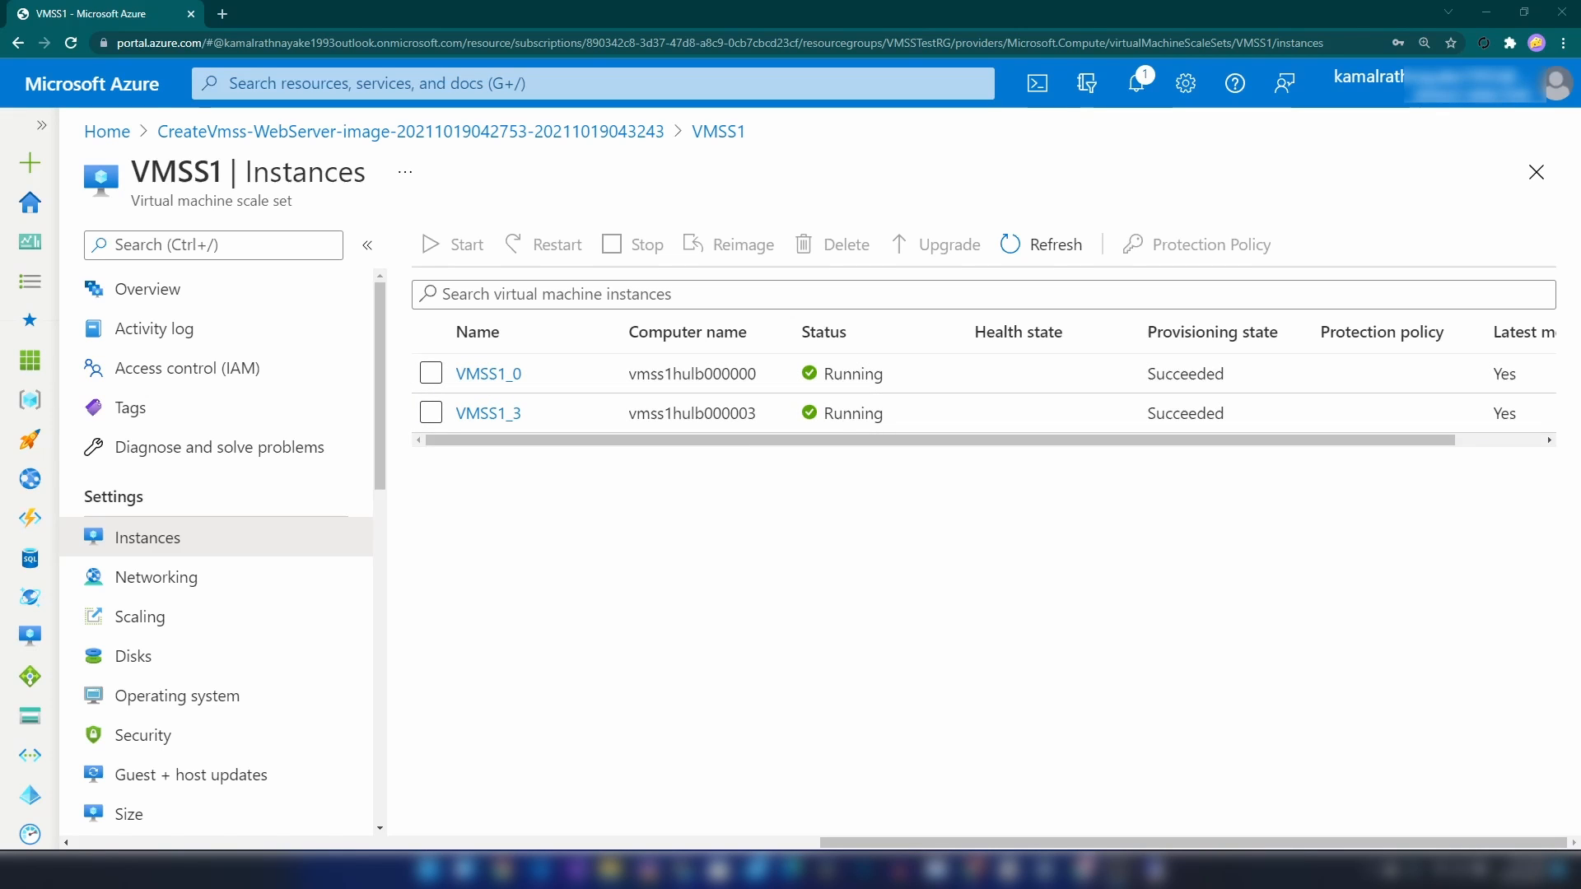
# Go to the VMSSTestRG resource group and search for "load balancer" among the resources that can be created in it
pyautogui.click(212, 290)
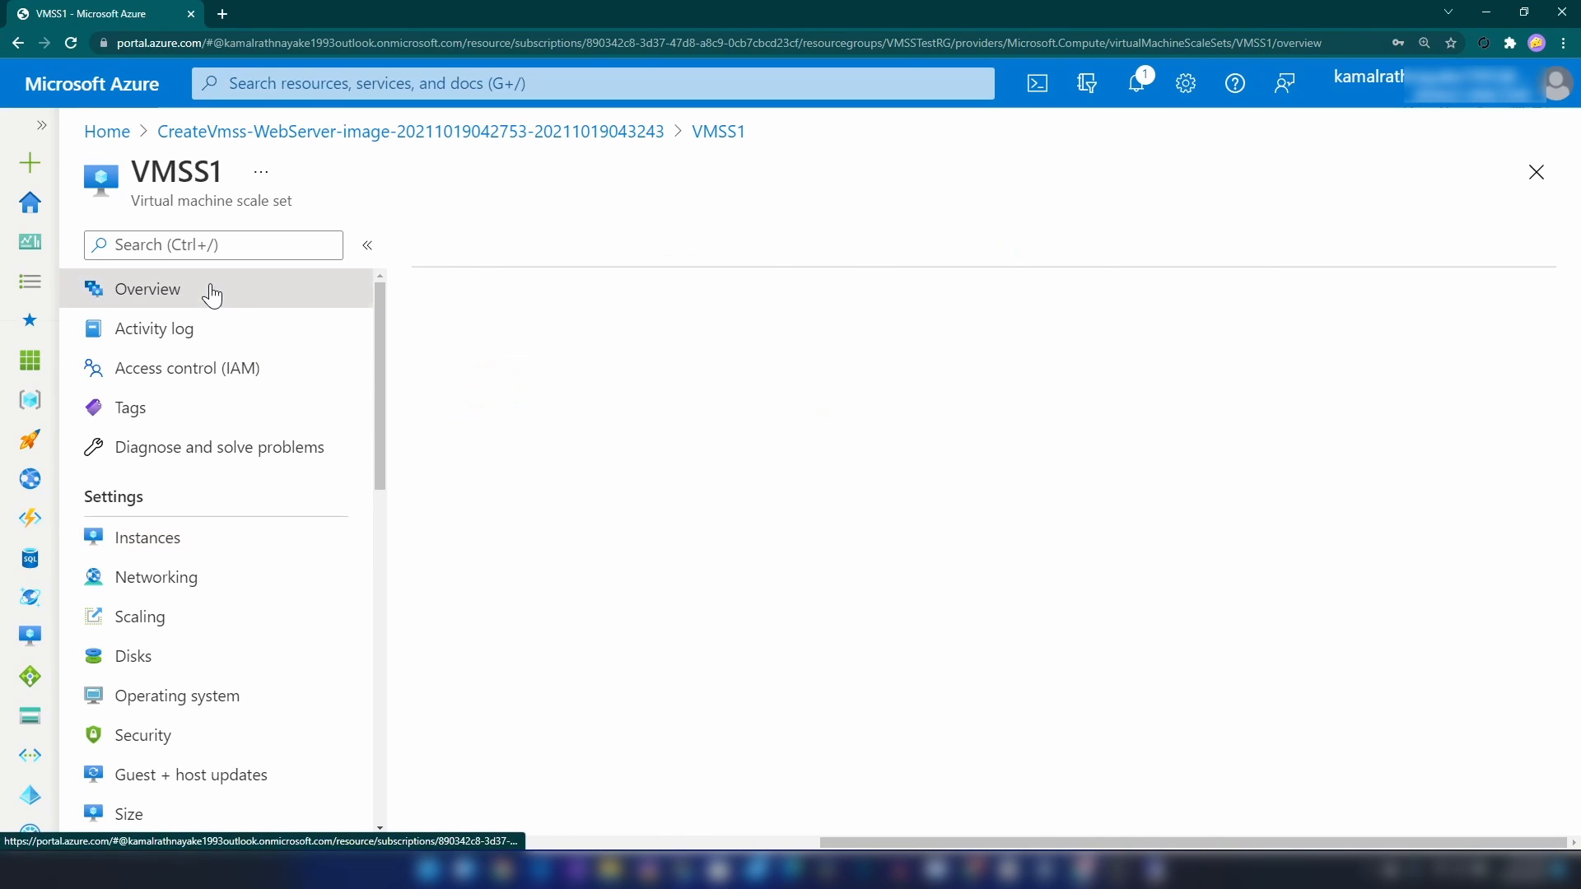
pyautogui.click(467, 360)
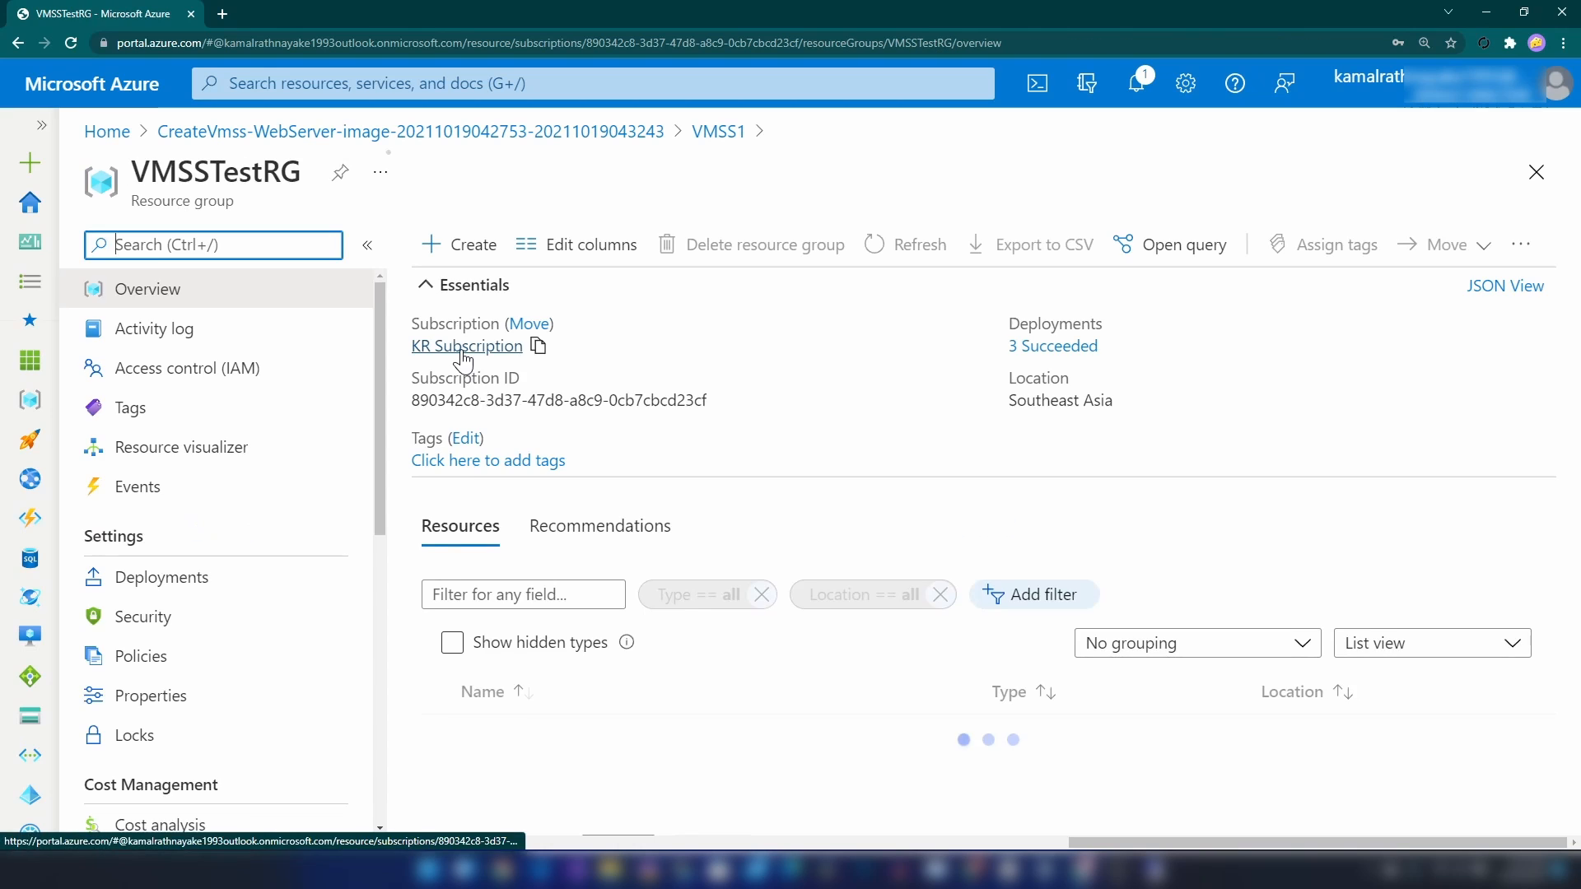
pyautogui.click(492, 288)
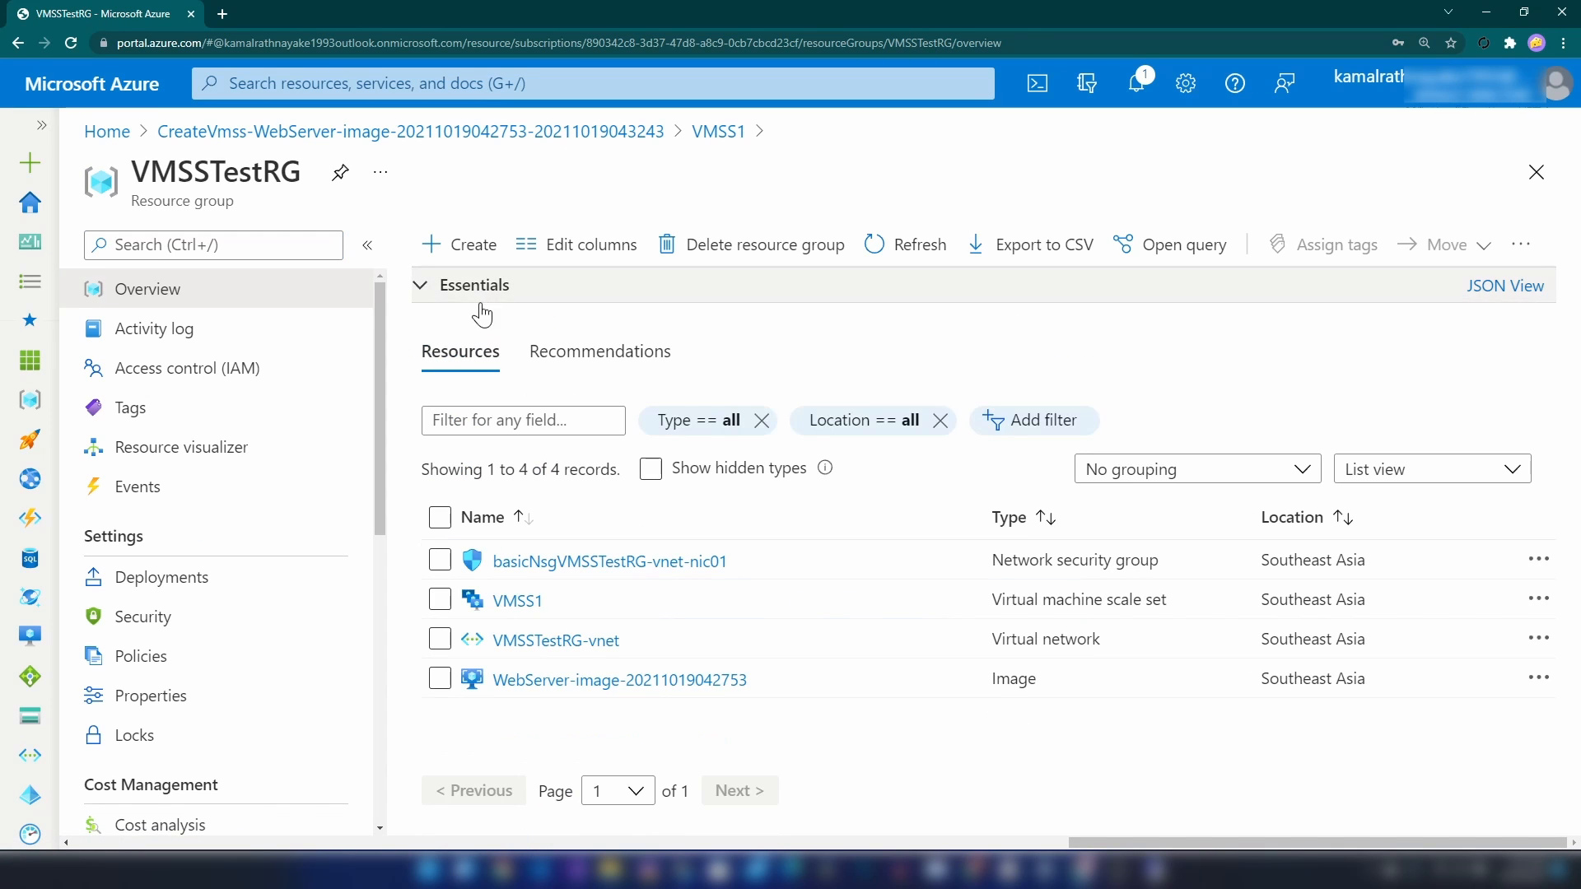
pyautogui.click(459, 247)
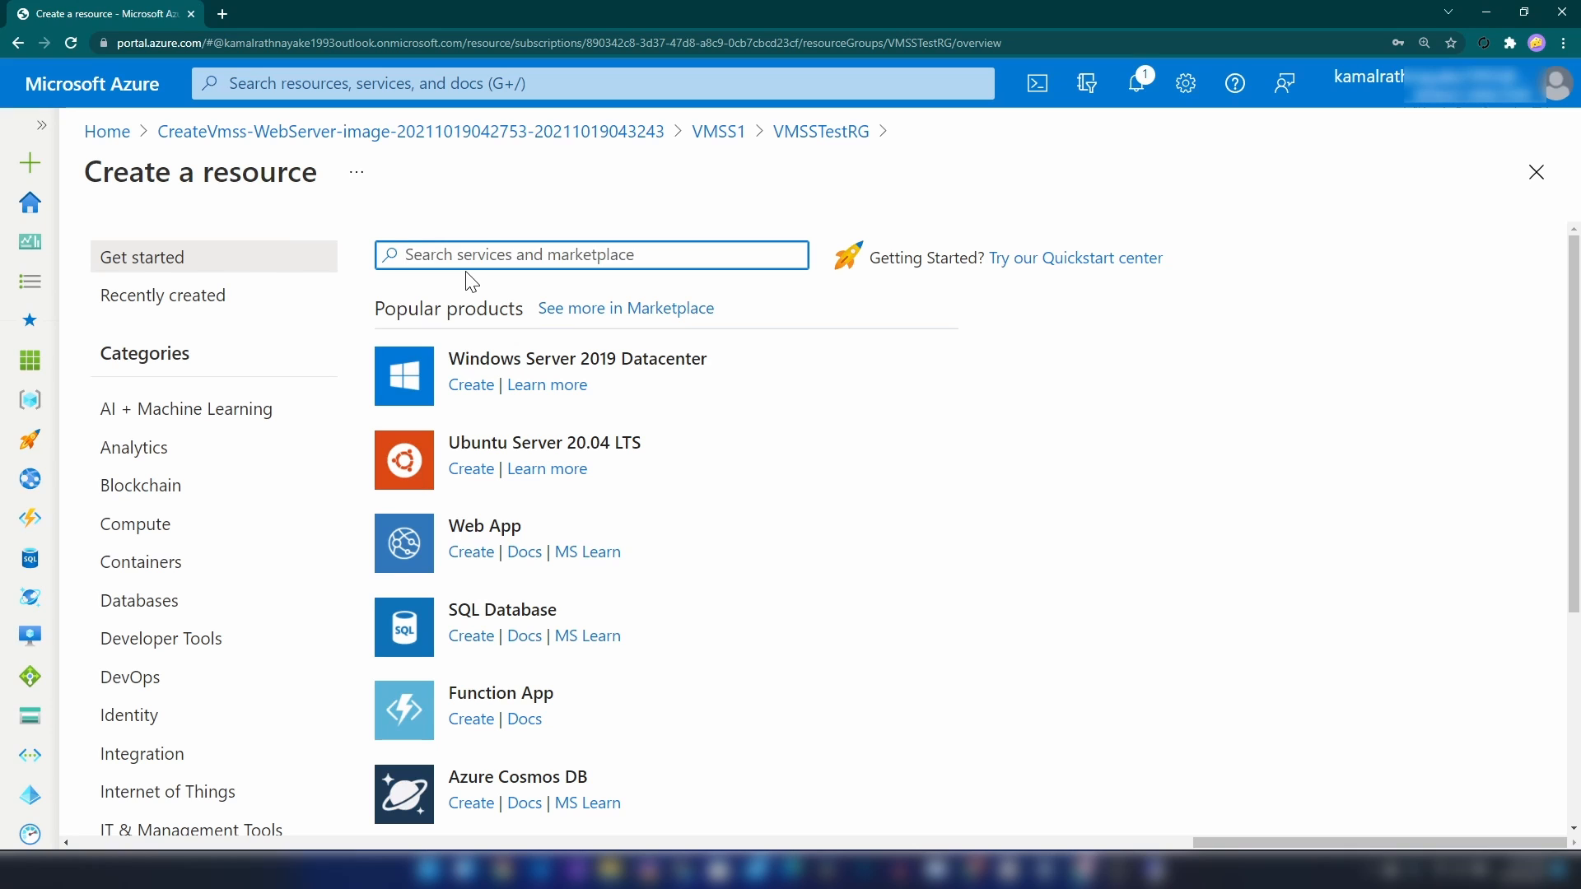
pyautogui.write('load balancer')
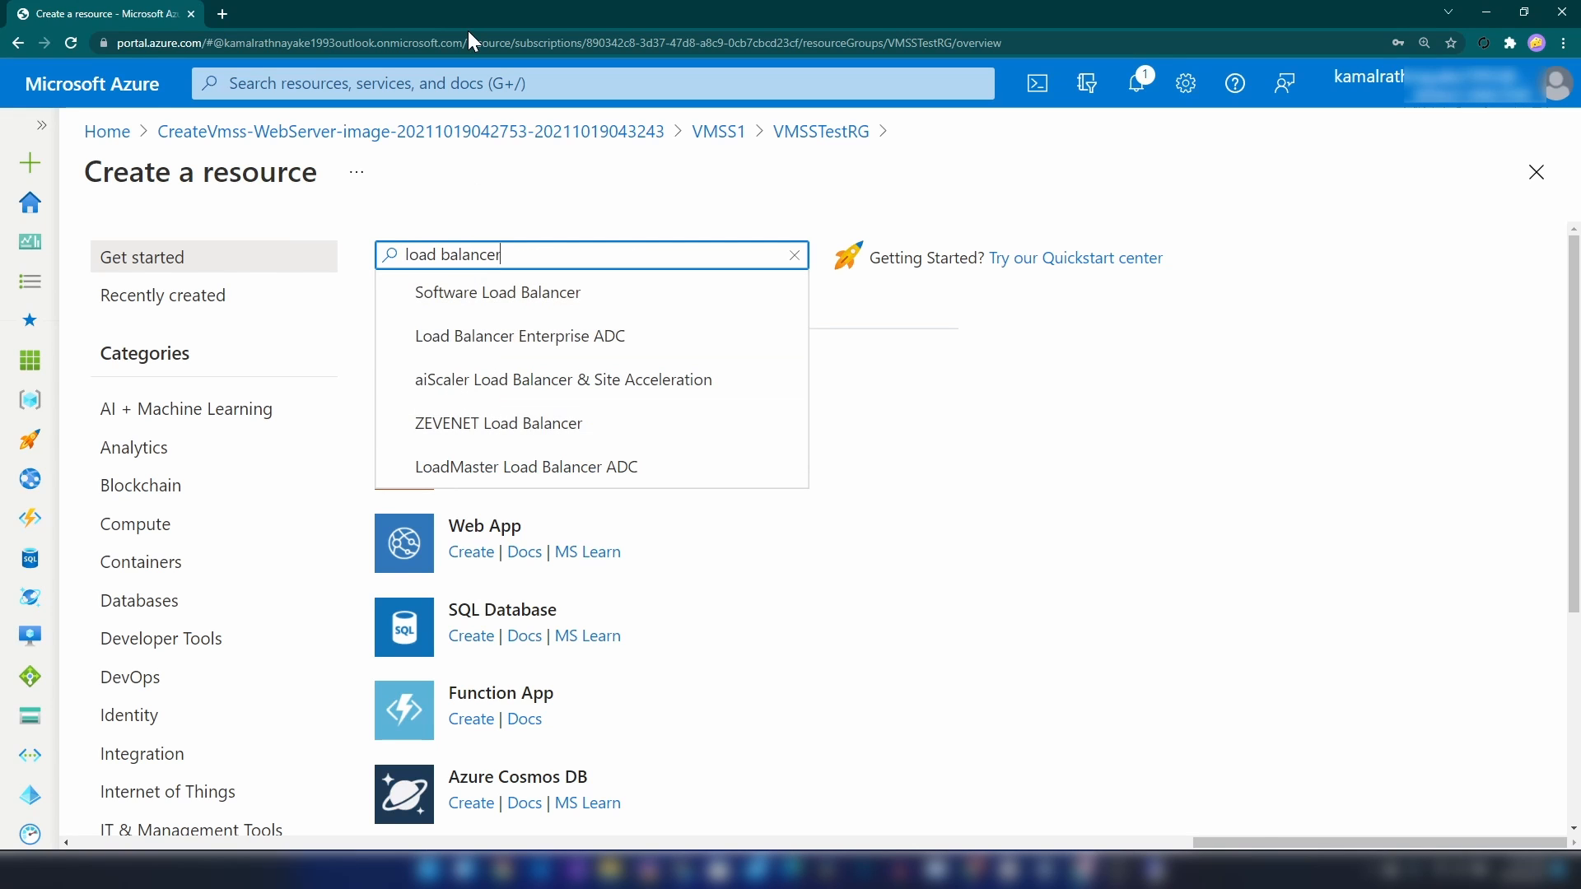
pyautogui.press('Return')
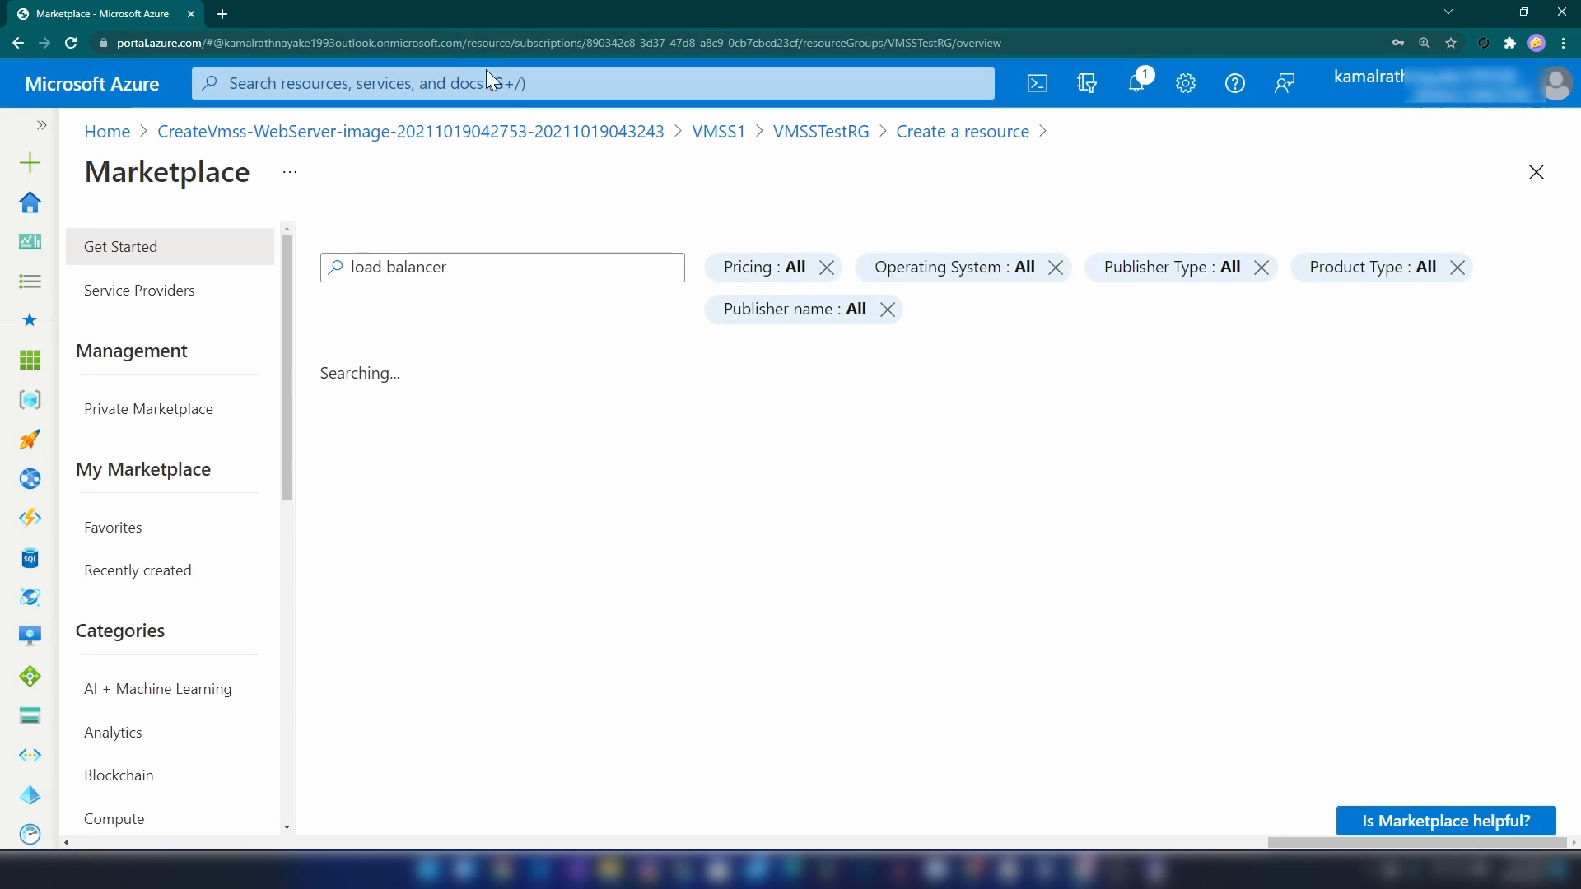
# Look through the load balancer offerings and filter them to the publisher type Microsoft
pyautogui.scroll(-2, 873, 632)
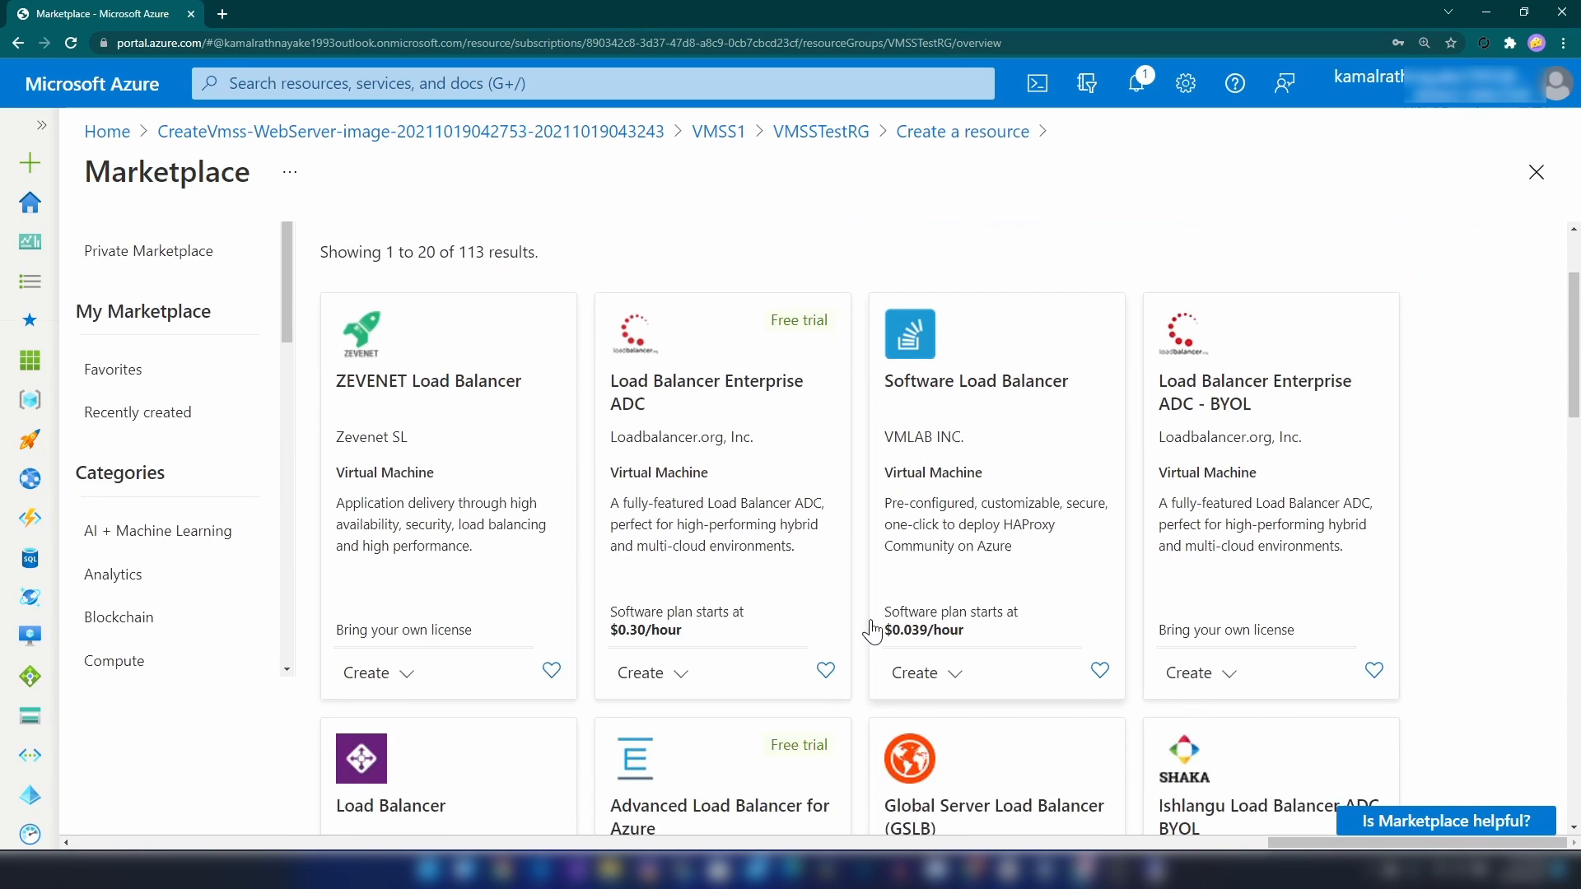
pyautogui.scroll(-2, 871, 630)
pyautogui.scroll(3, 871, 631)
pyautogui.scroll(-5, 871, 630)
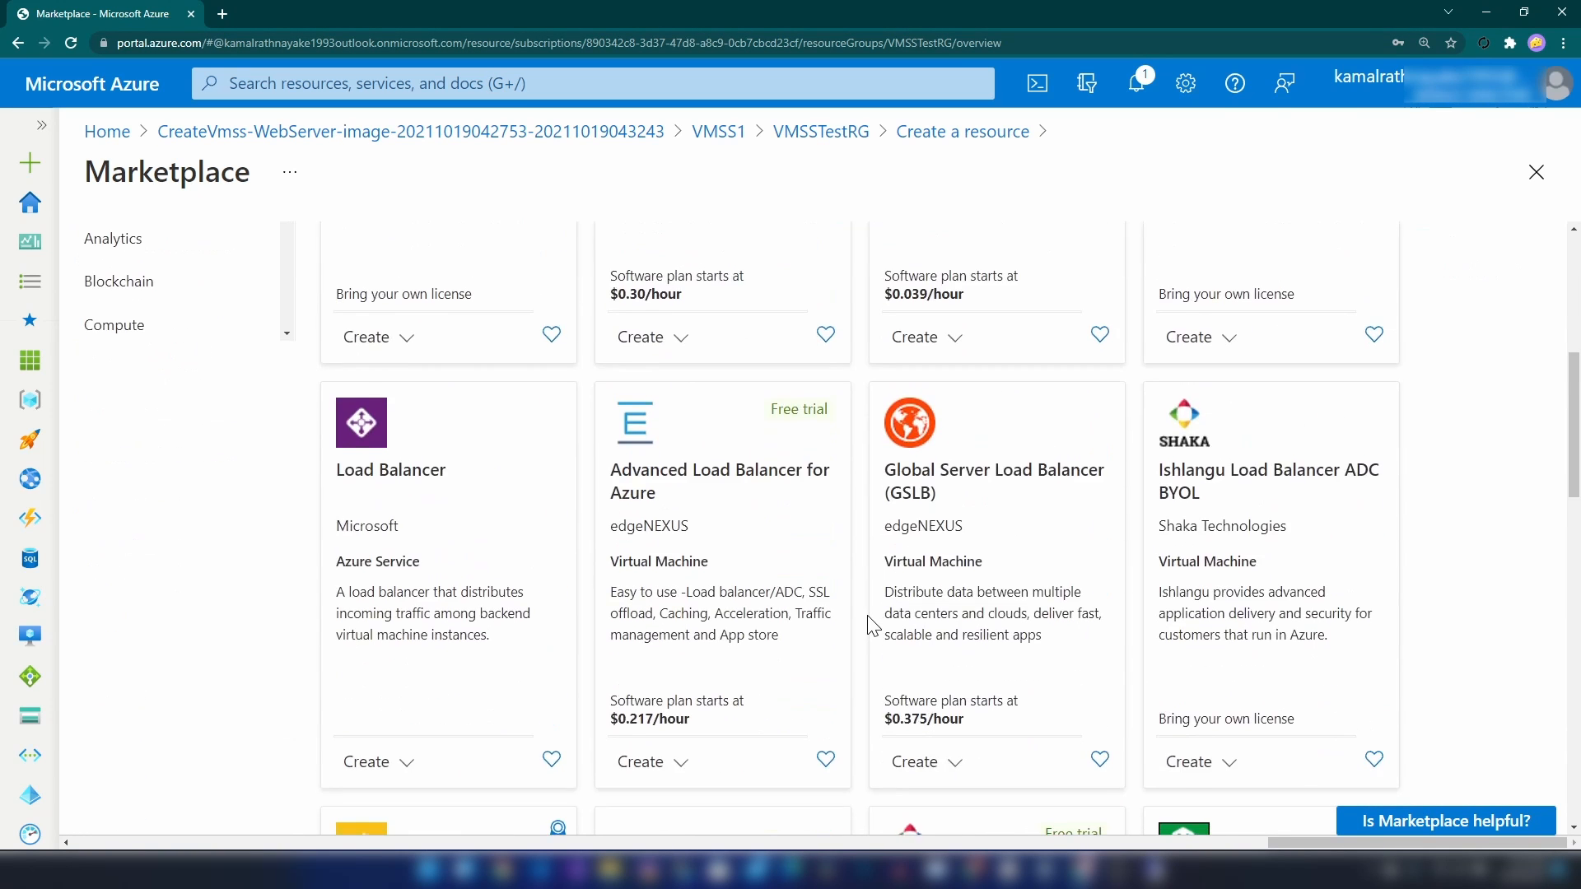
pyautogui.scroll(-4, 871, 631)
pyautogui.scroll(-6, 871, 631)
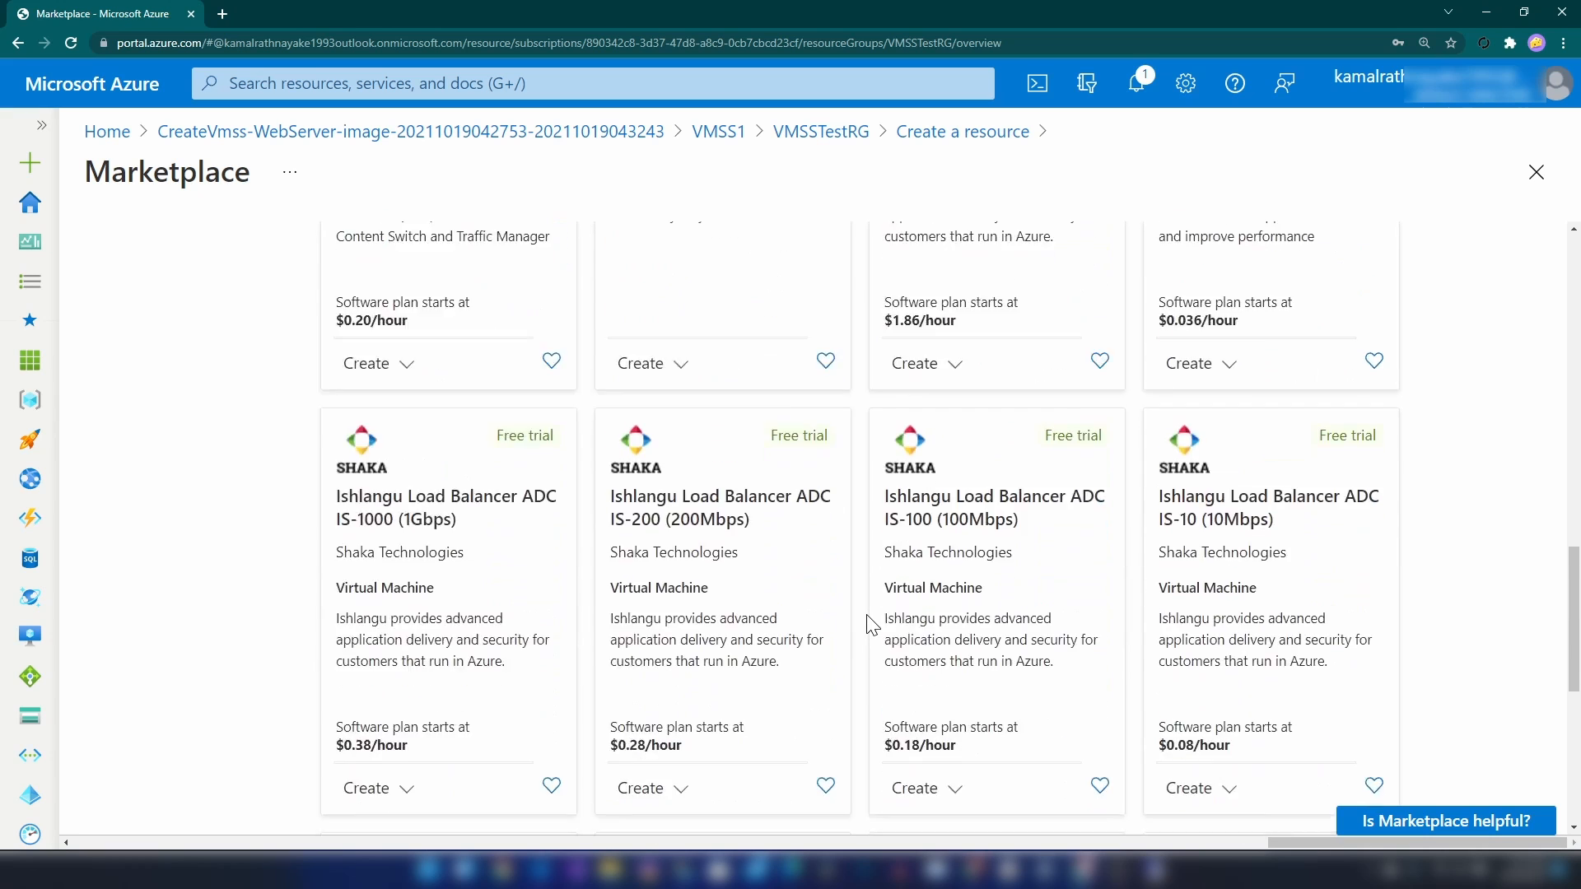
pyautogui.scroll(14, 871, 631)
pyautogui.scroll(2, 871, 625)
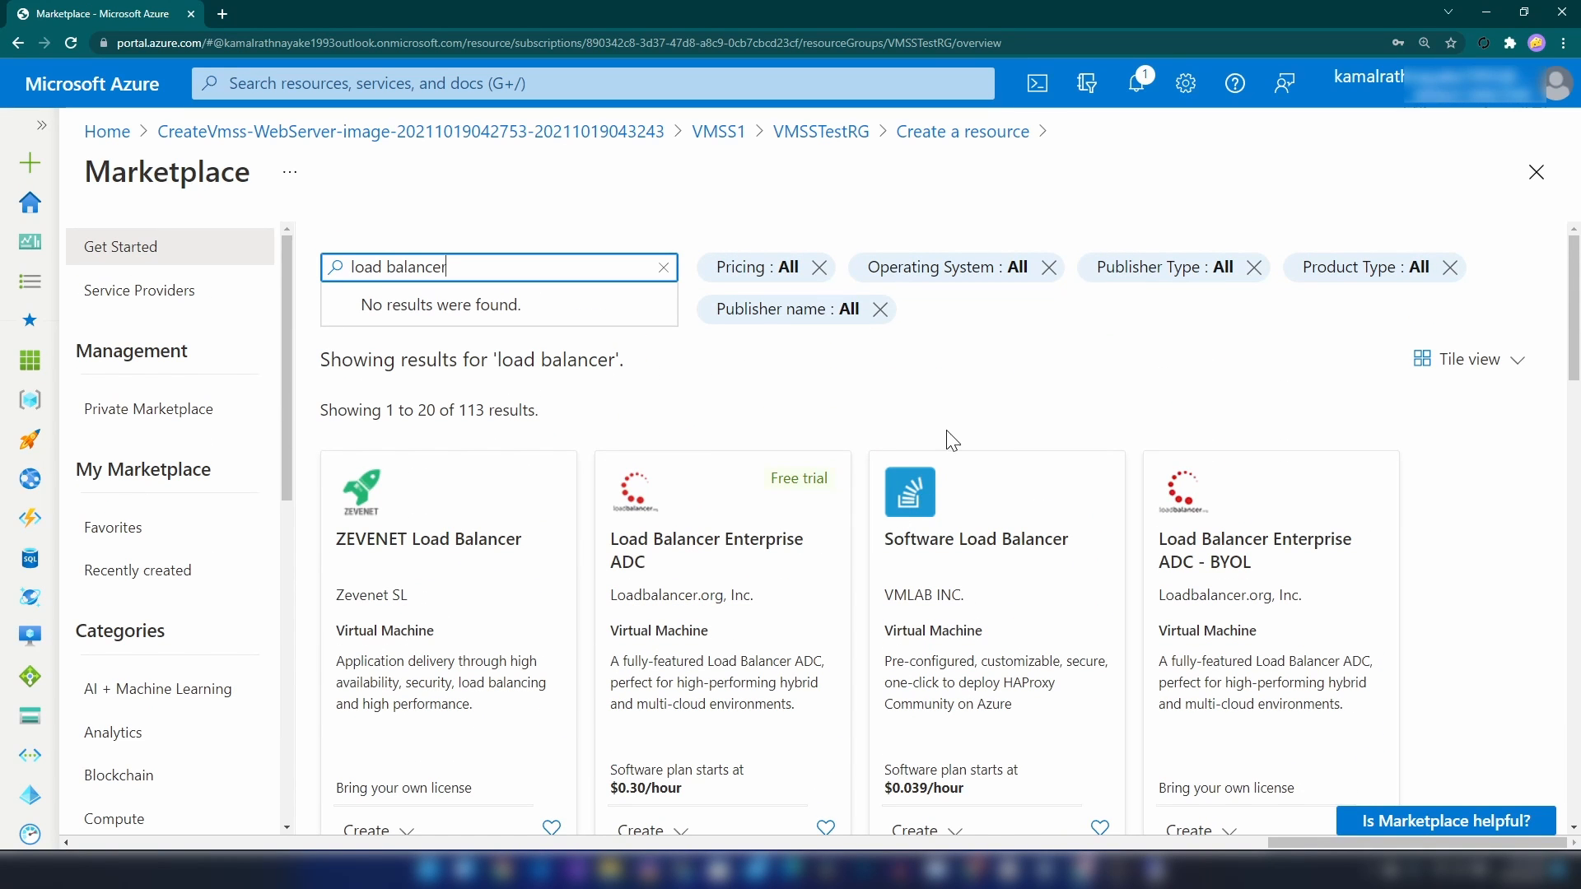
pyautogui.click(1166, 266)
pyautogui.click(1190, 346)
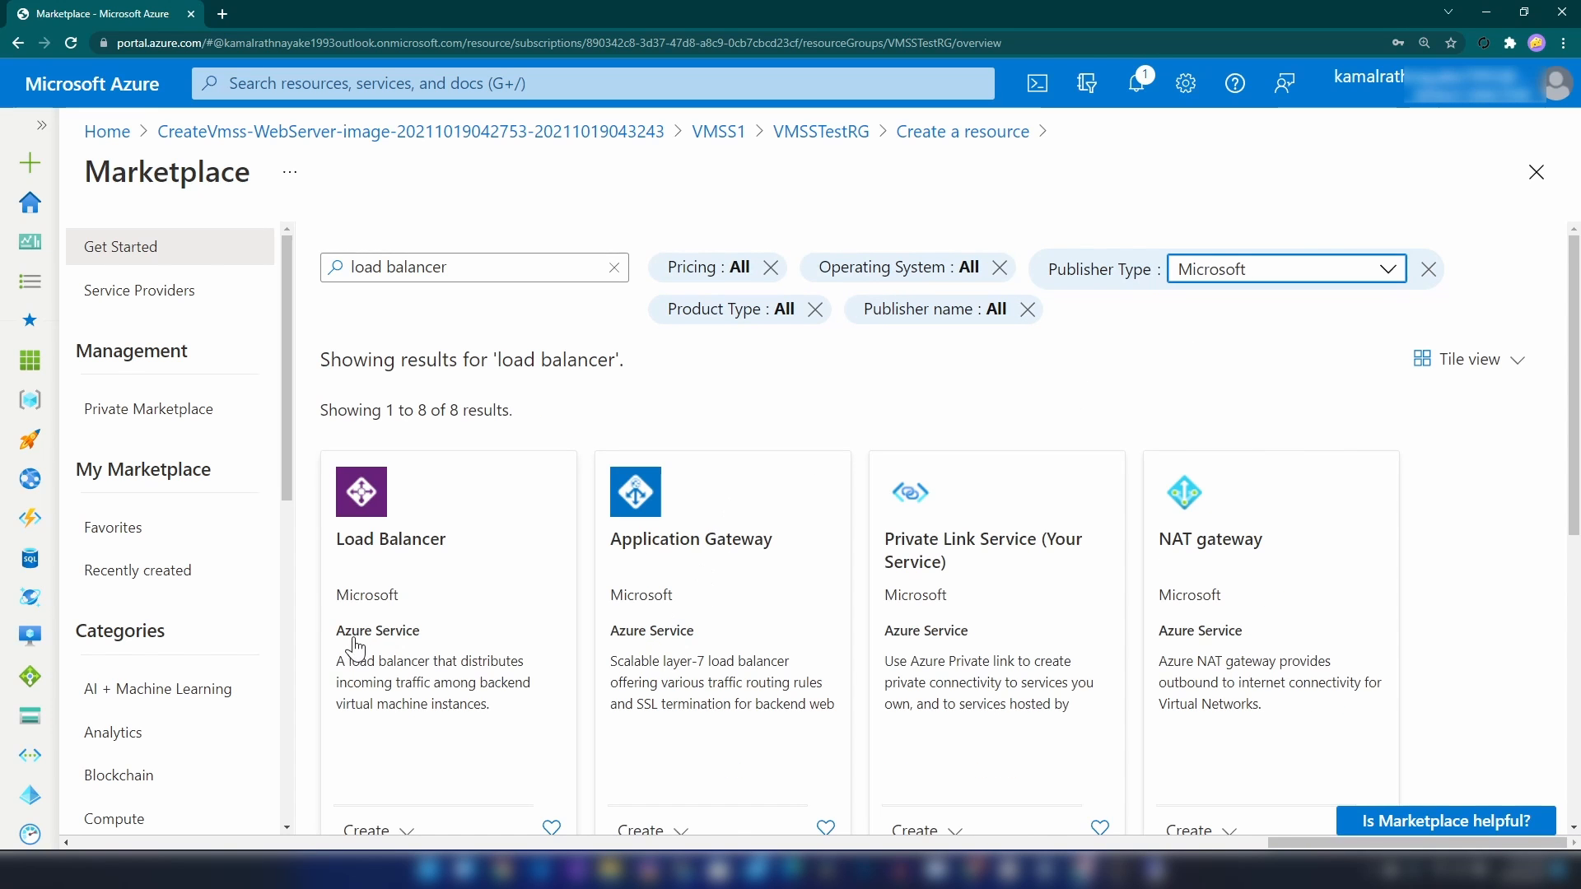
# Choose Microsoft's Load Balancer service from the filtered results and start creating it
pyautogui.scroll(-1, 354, 647)
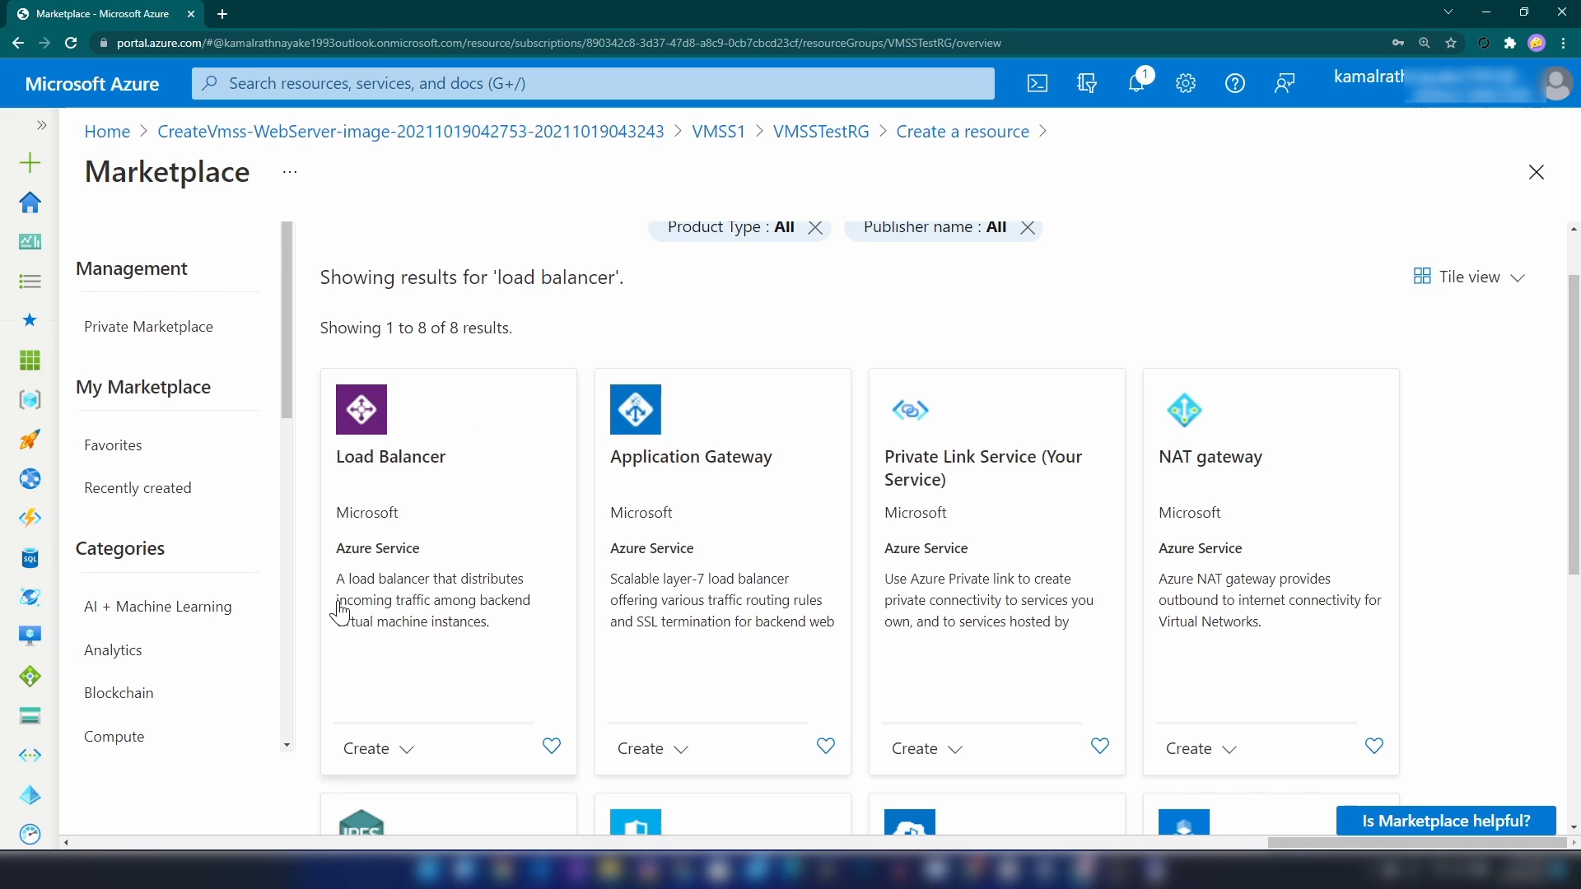
pyautogui.scroll(1, 455, 459)
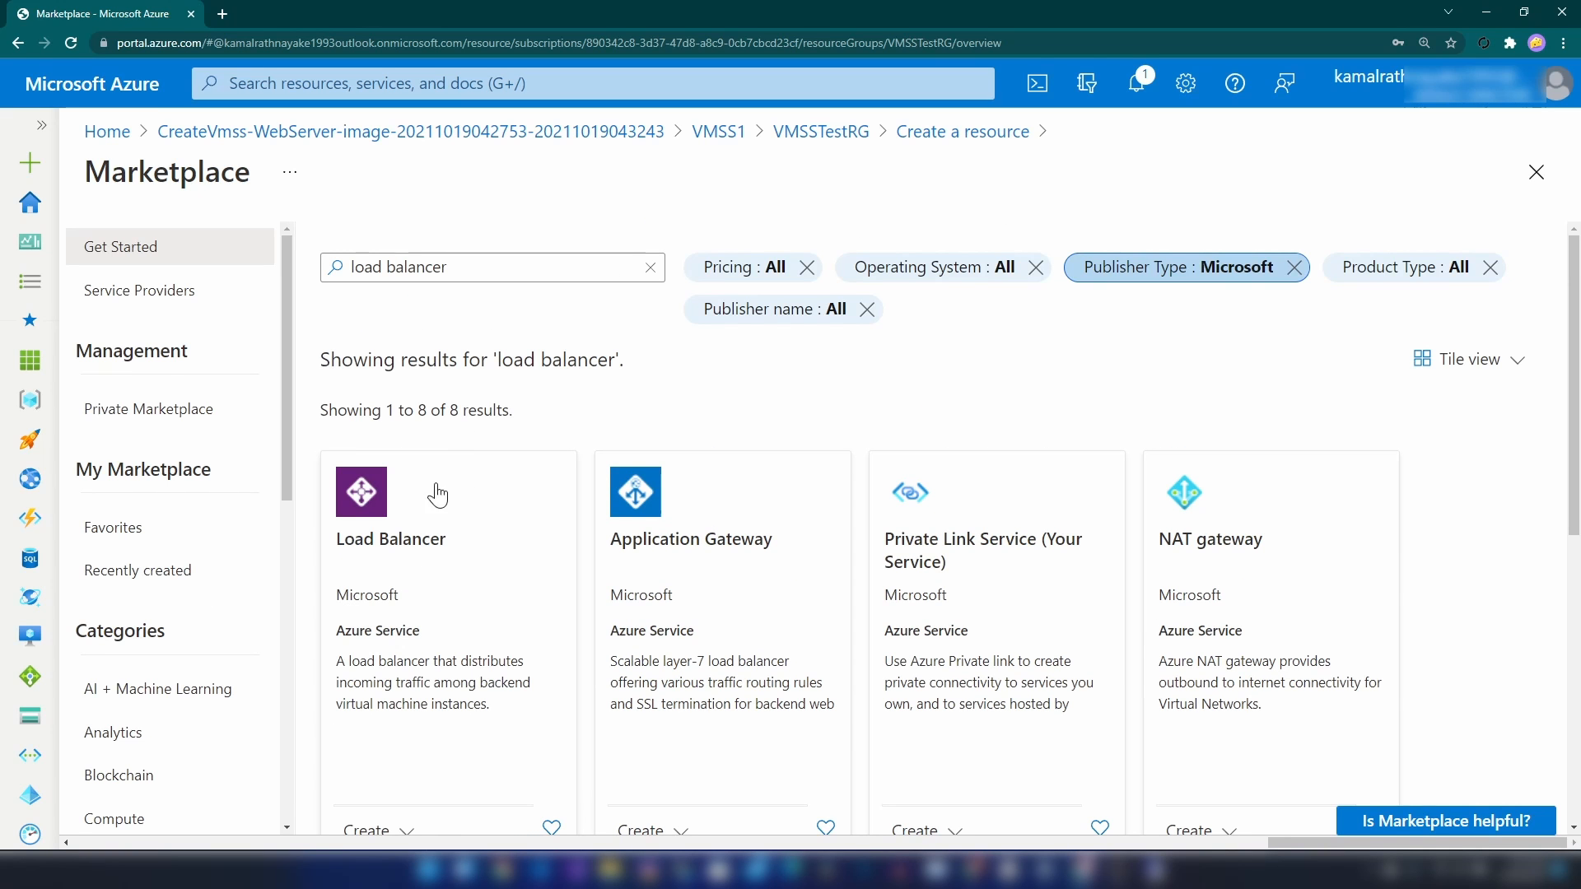
pyautogui.click(396, 540)
pyautogui.click(287, 382)
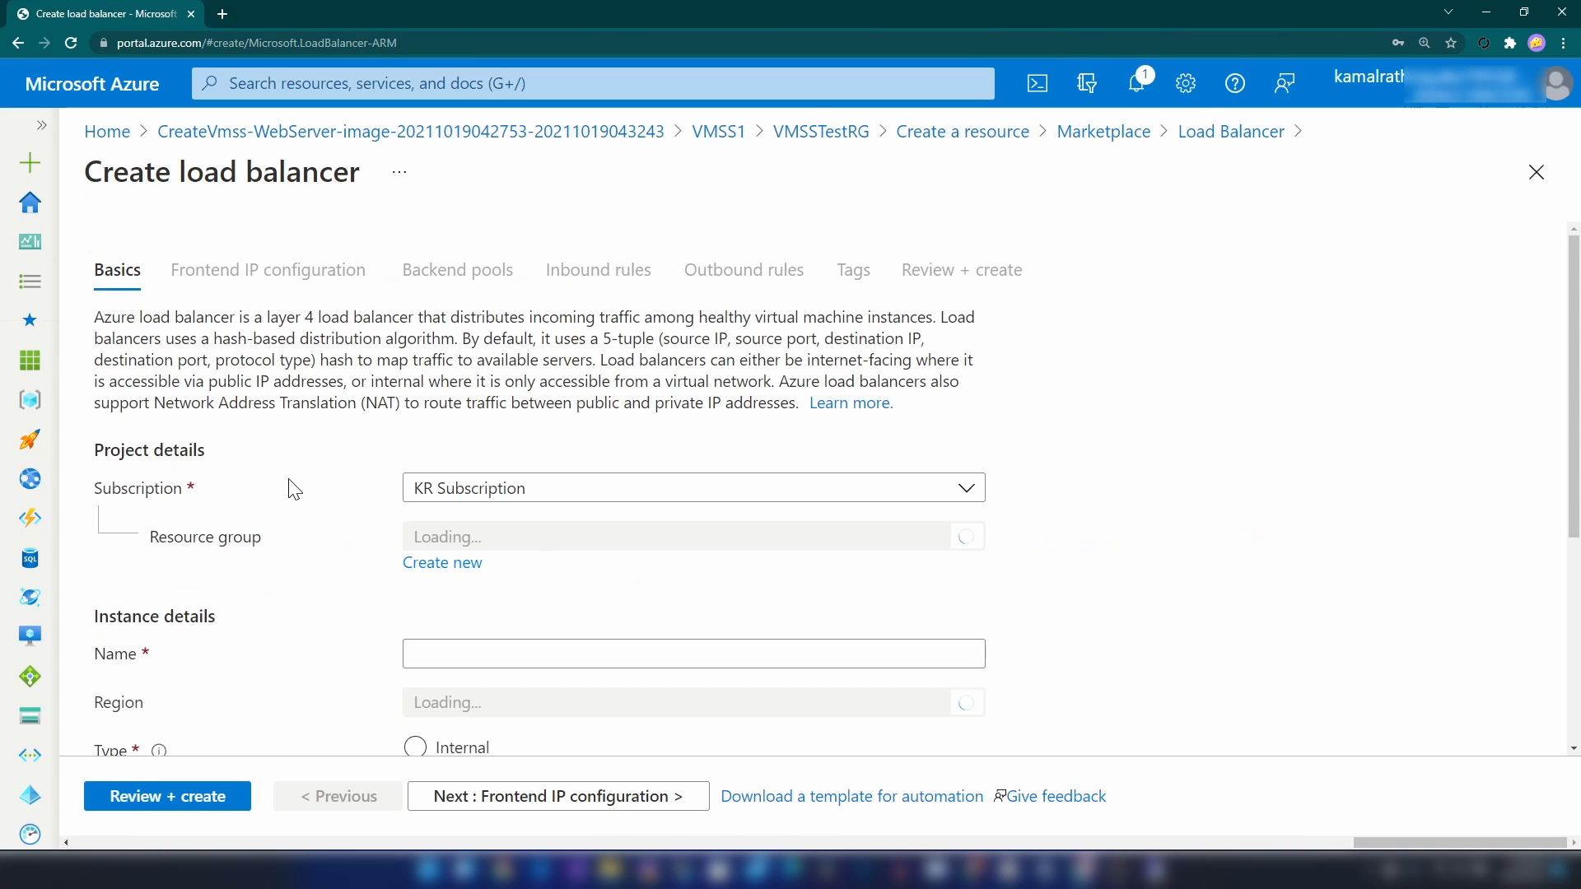
# Name the load balancer mylb1 and review its region, type, SKU and tier options
pyautogui.scroll(-3, 244, 635)
pyautogui.click(423, 406)
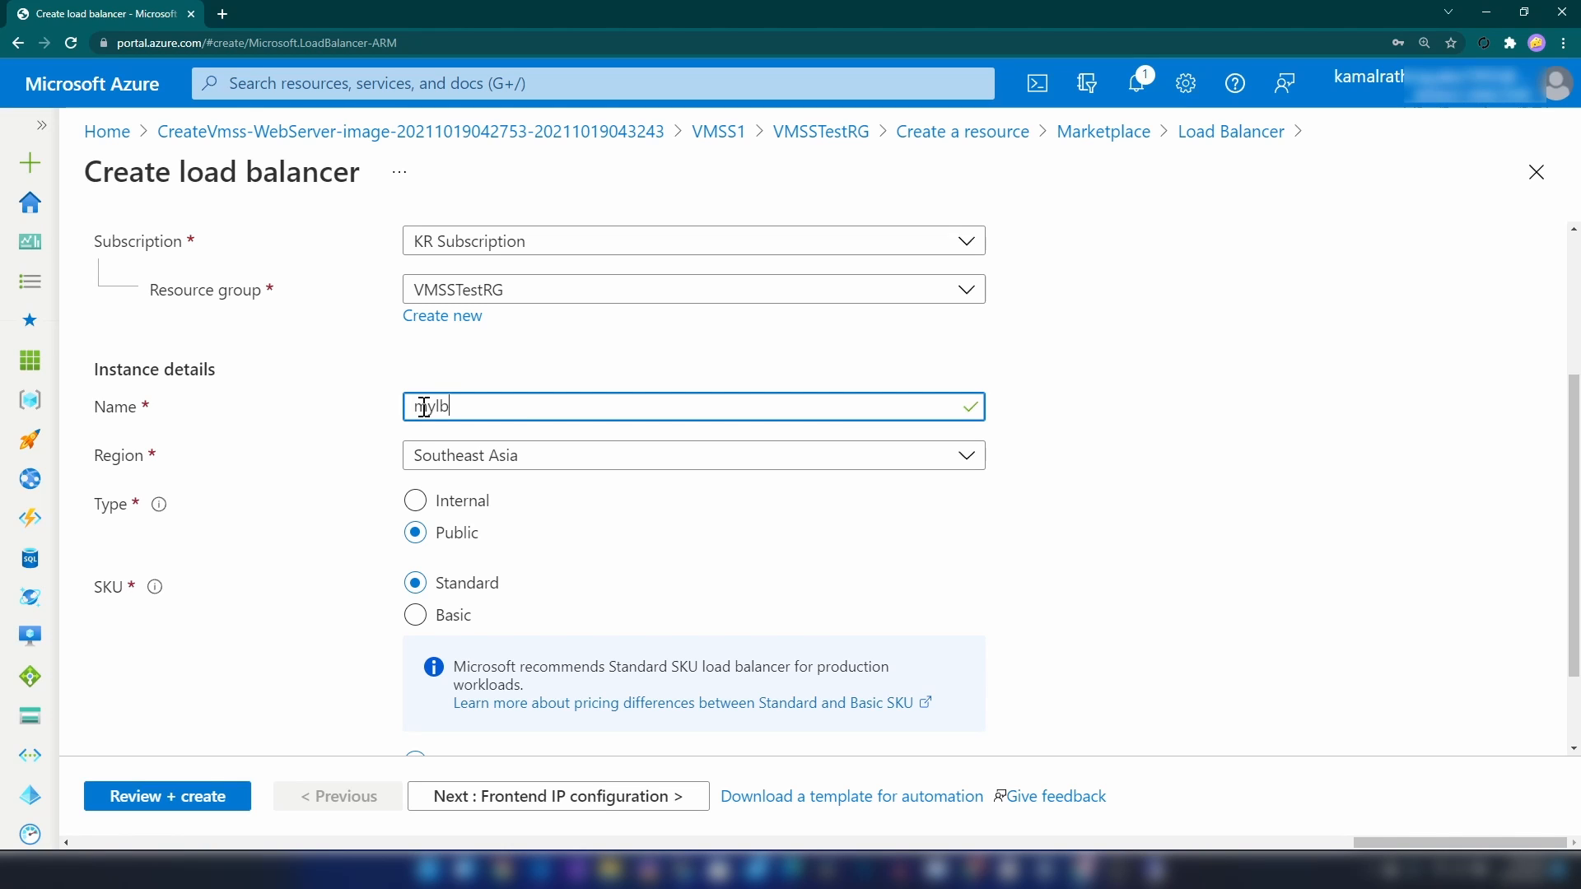
pyautogui.write('mylb1')
pyautogui.click(290, 485)
pyautogui.scroll(-2, 344, 539)
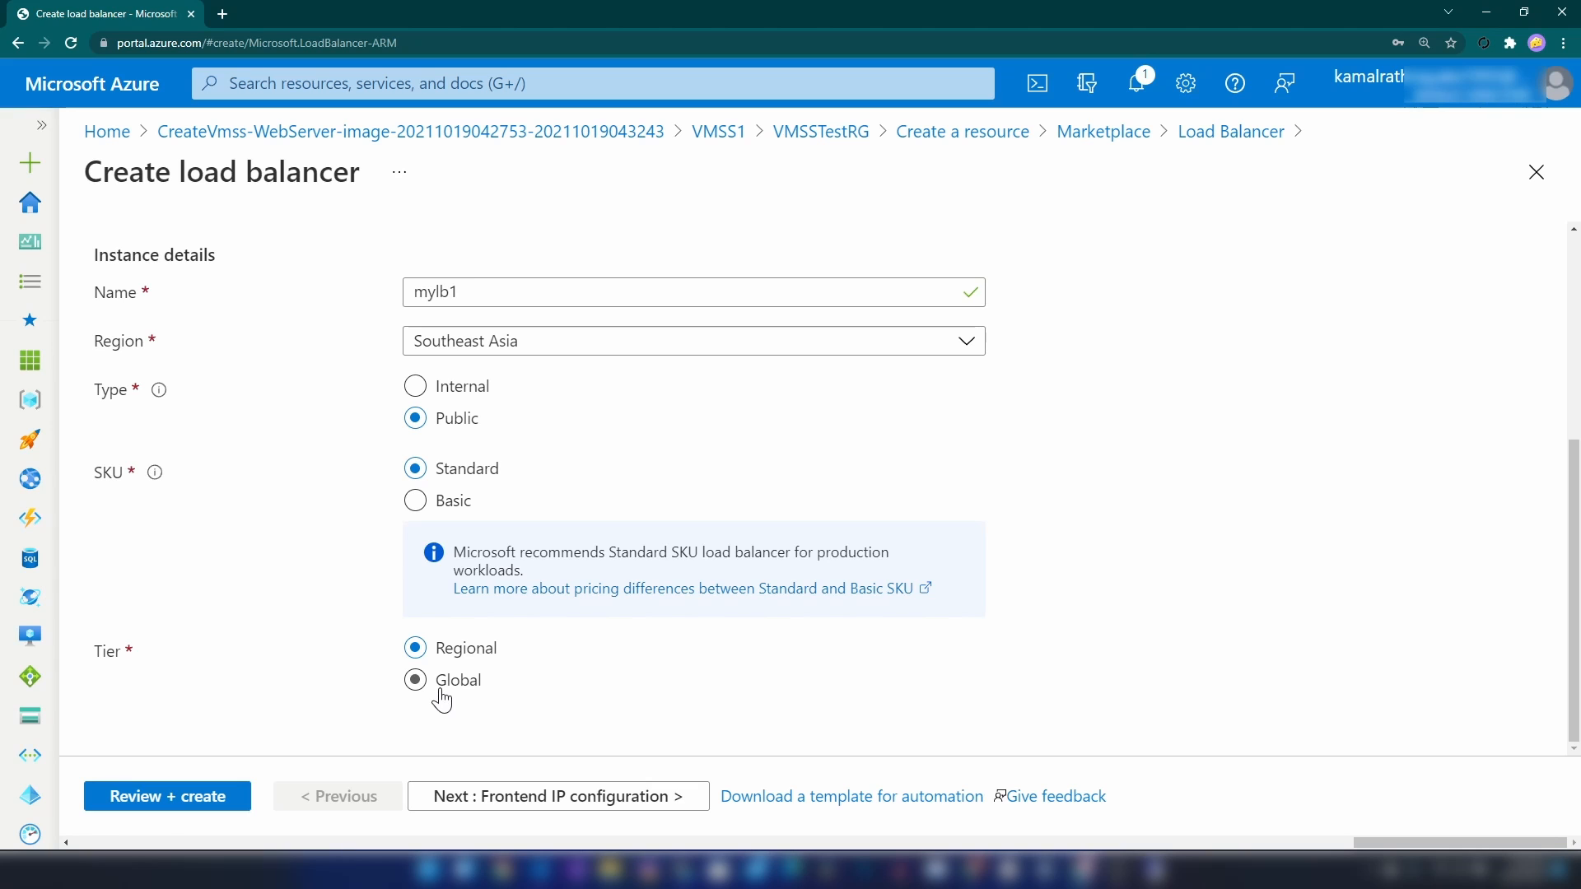
pyautogui.scroll(5, 442, 700)
# Begin adding a frontend IP configuration named fip to the load balancer and check the existing public IP address choices
pyautogui.click(535, 796)
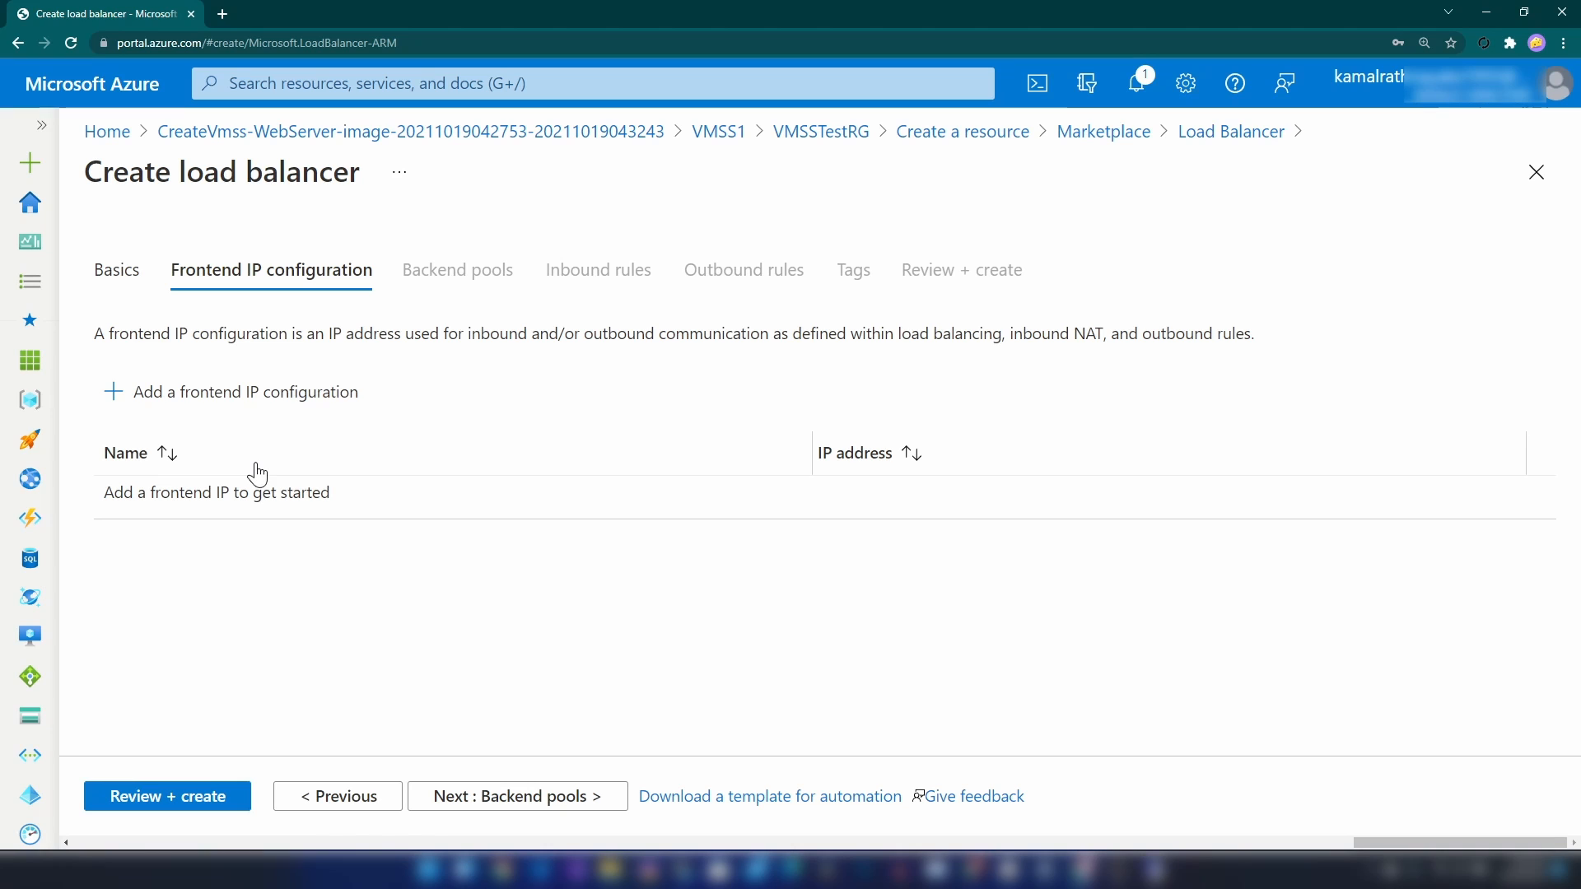
pyautogui.click(234, 393)
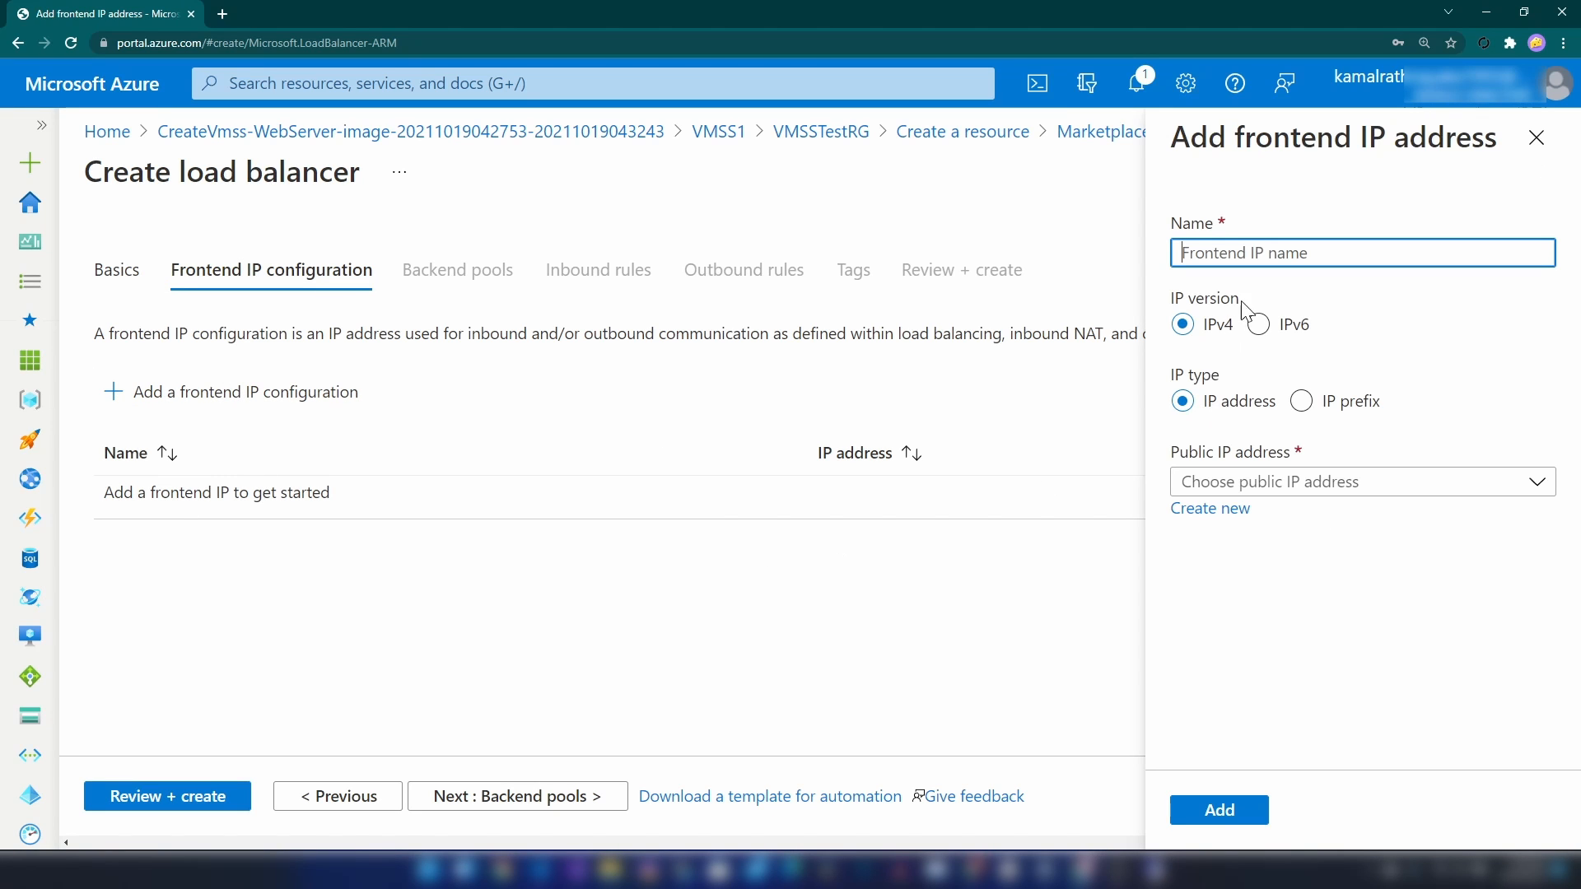
pyautogui.write('fip')
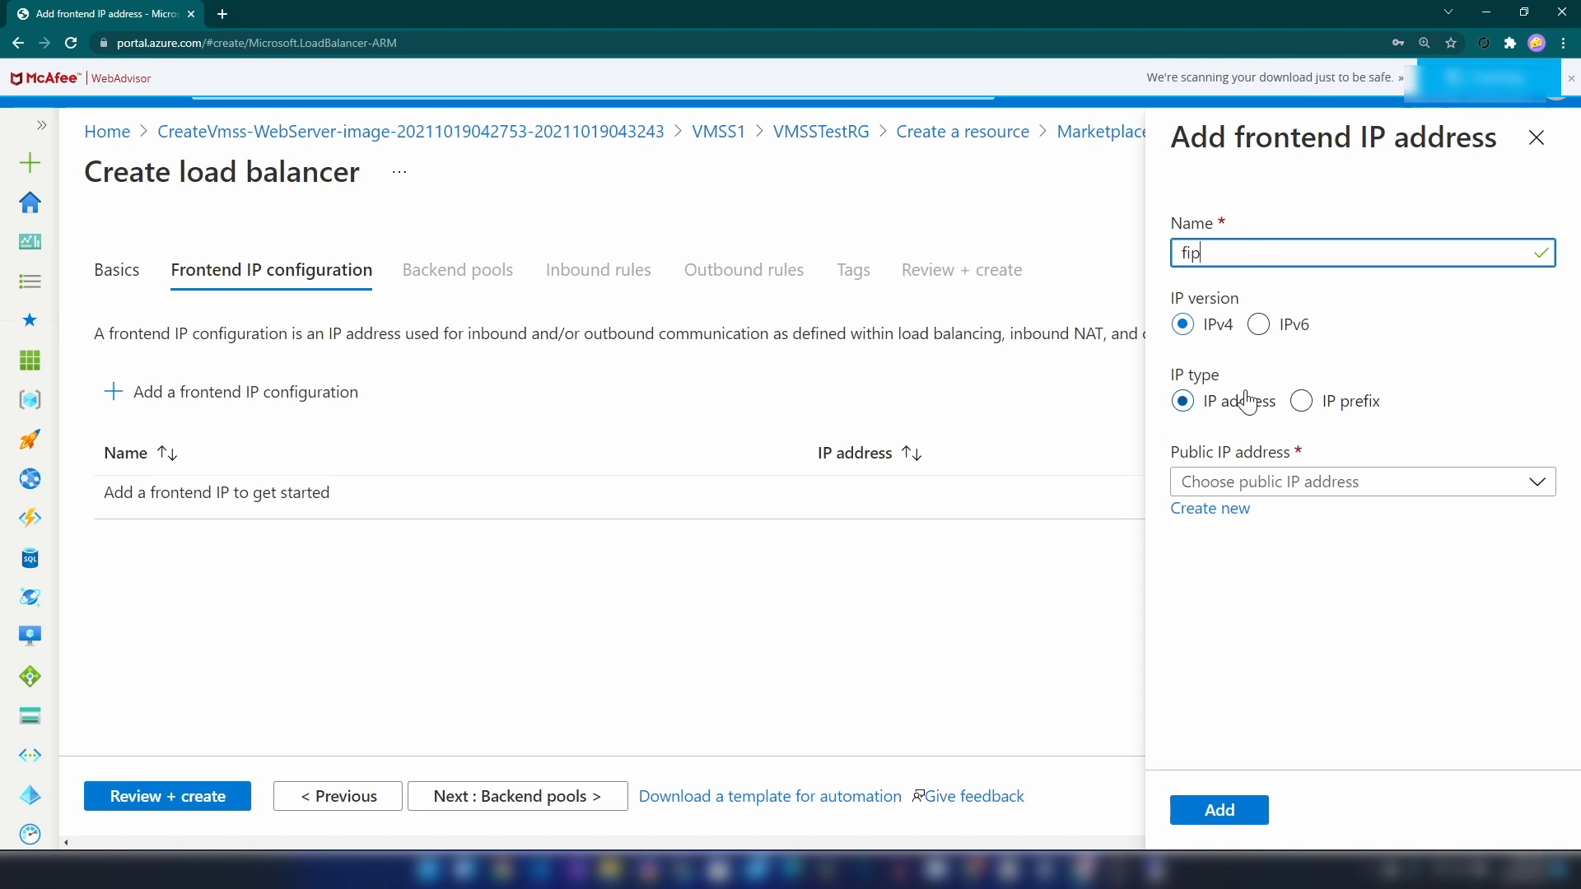
pyautogui.click(1263, 485)
pyautogui.click(1235, 544)
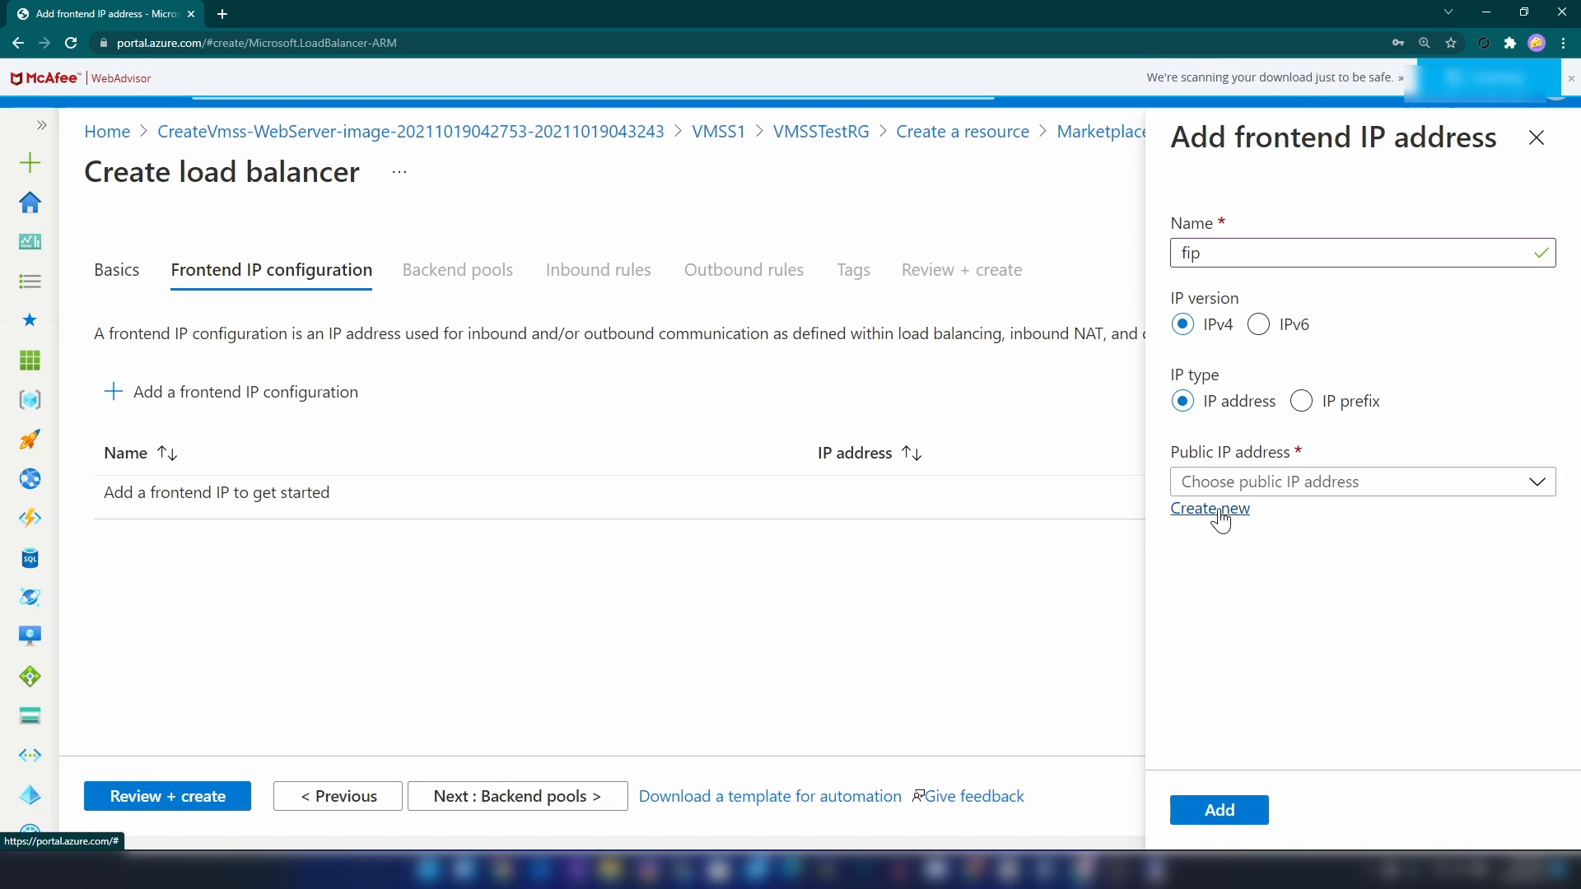
# Create a new public IP address named mypip for the frontend and add the frontend IP configuration
pyautogui.click(1219, 513)
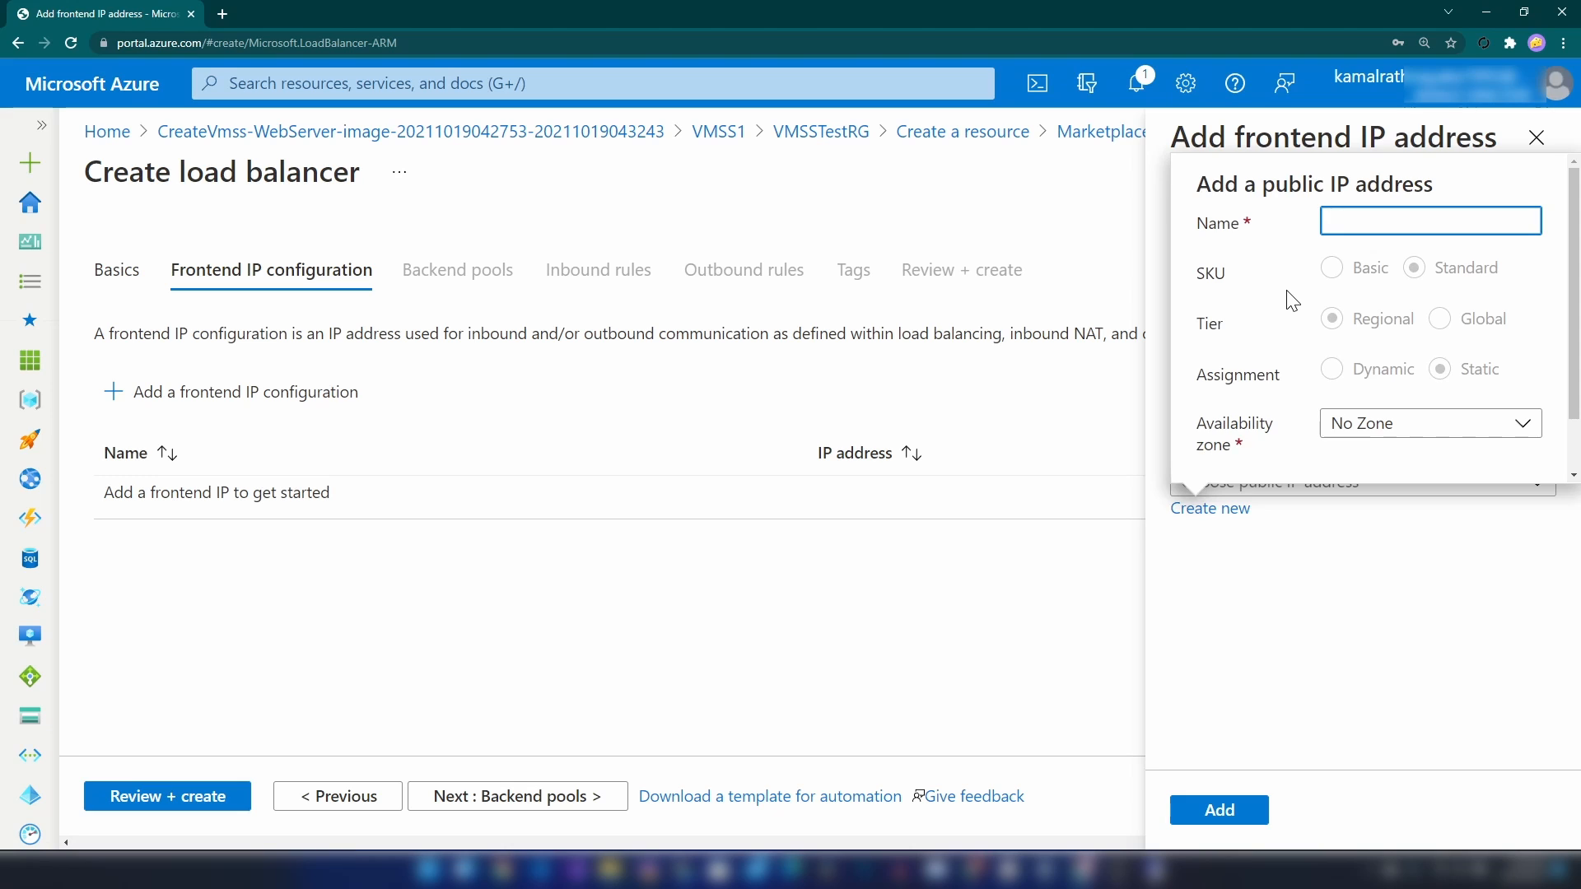
pyautogui.write('myp')
pyautogui.scroll(-1, 1268, 409)
pyautogui.write('ip')
pyautogui.scroll(-1, 1268, 409)
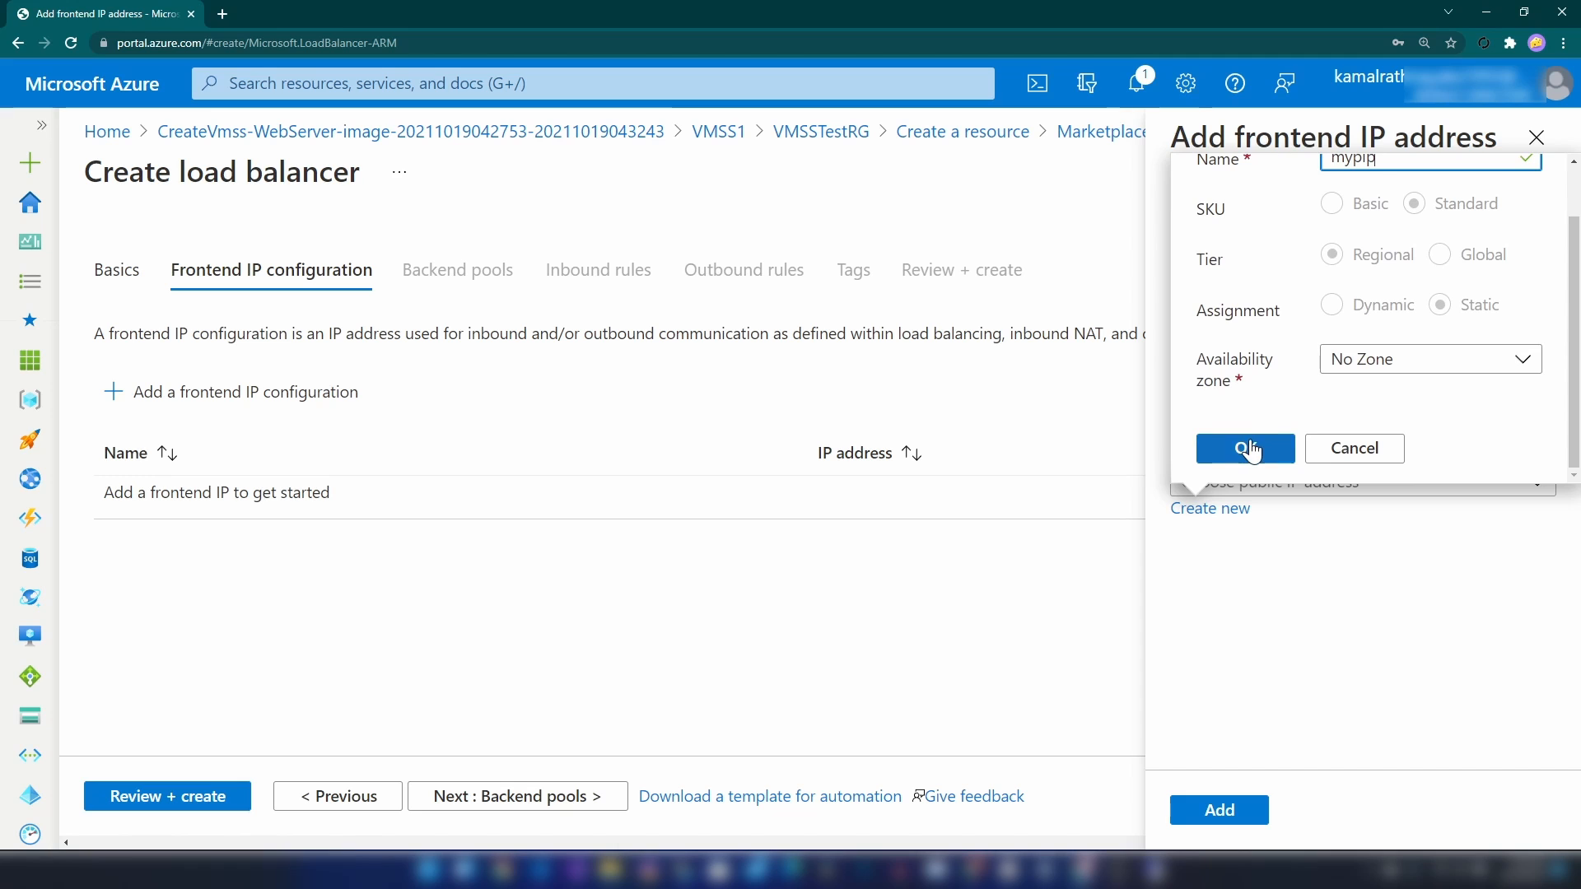
pyautogui.click(1246, 448)
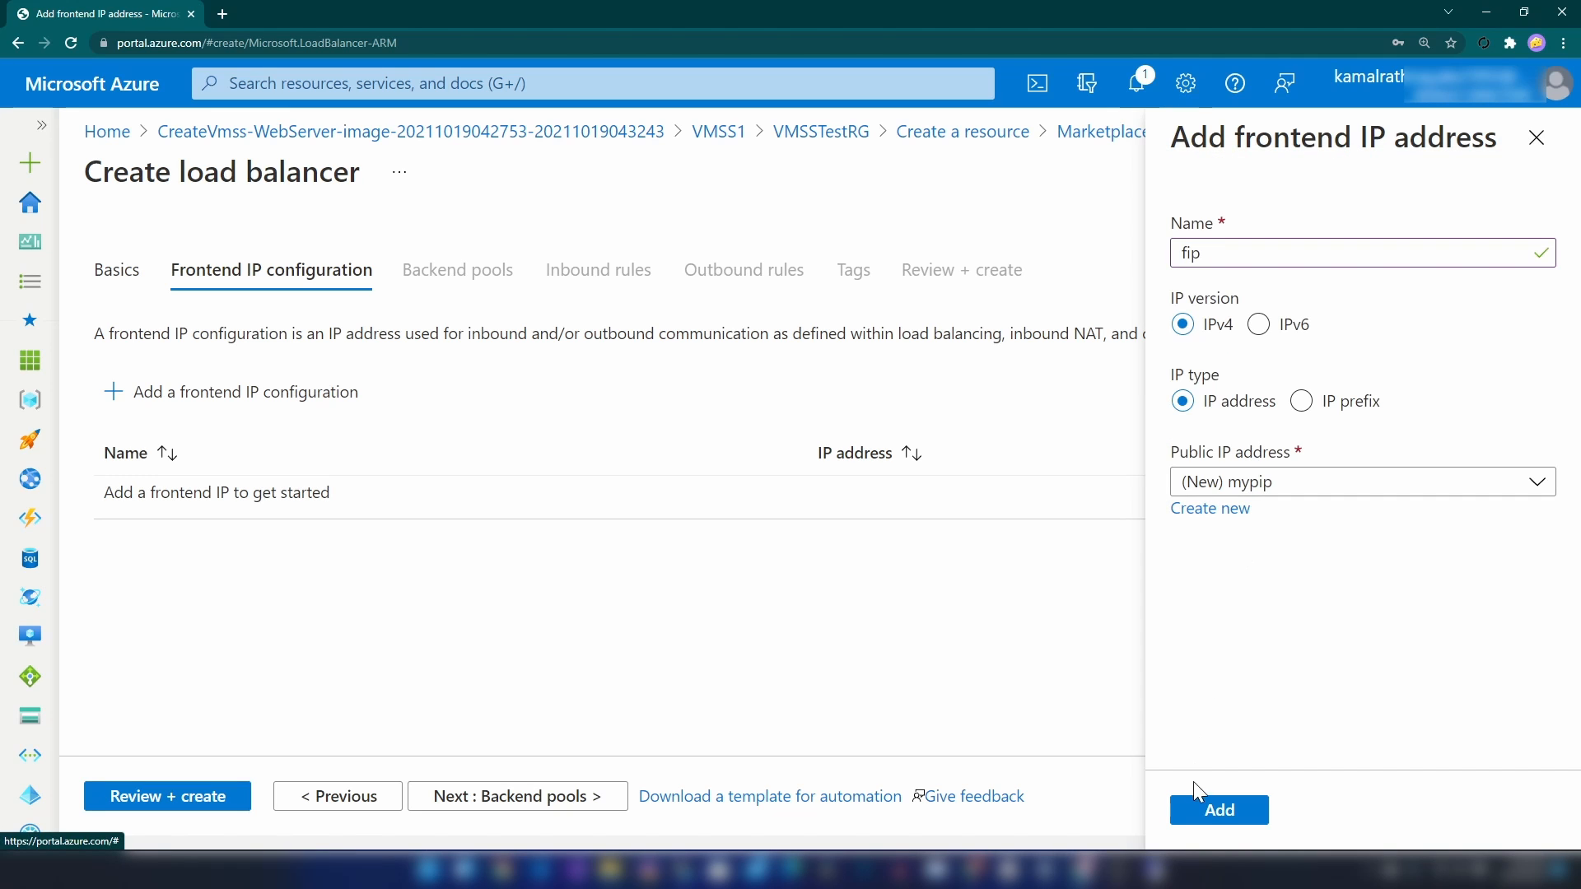
pyautogui.click(1209, 811)
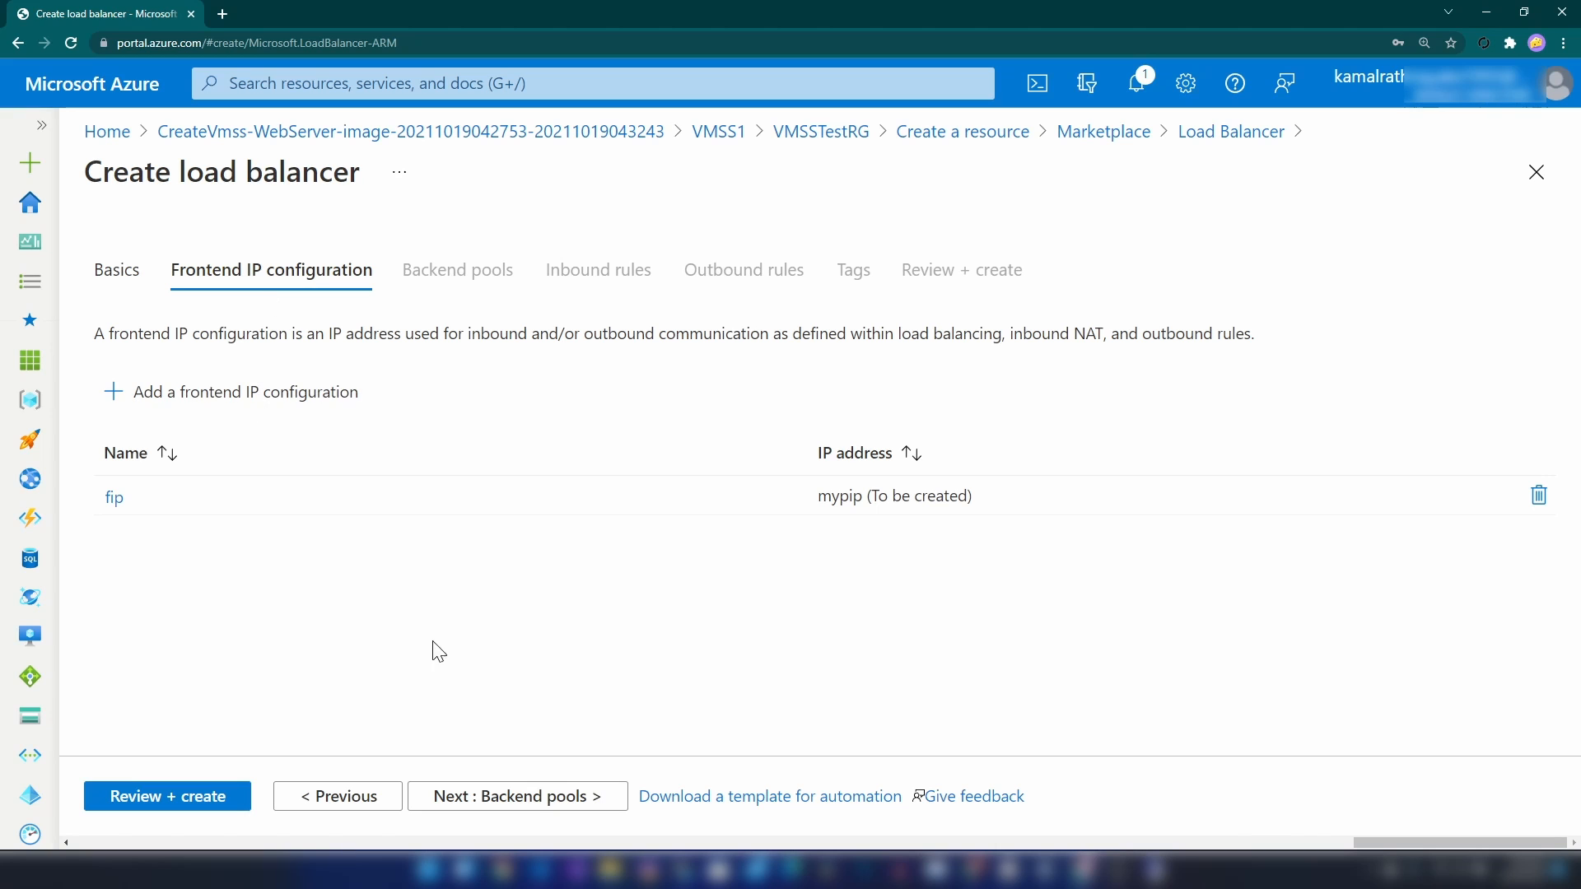
# Begin adding a backend pool named bp1 on the VMSSTestRG-vnet virtual network
pyautogui.click(529, 809)
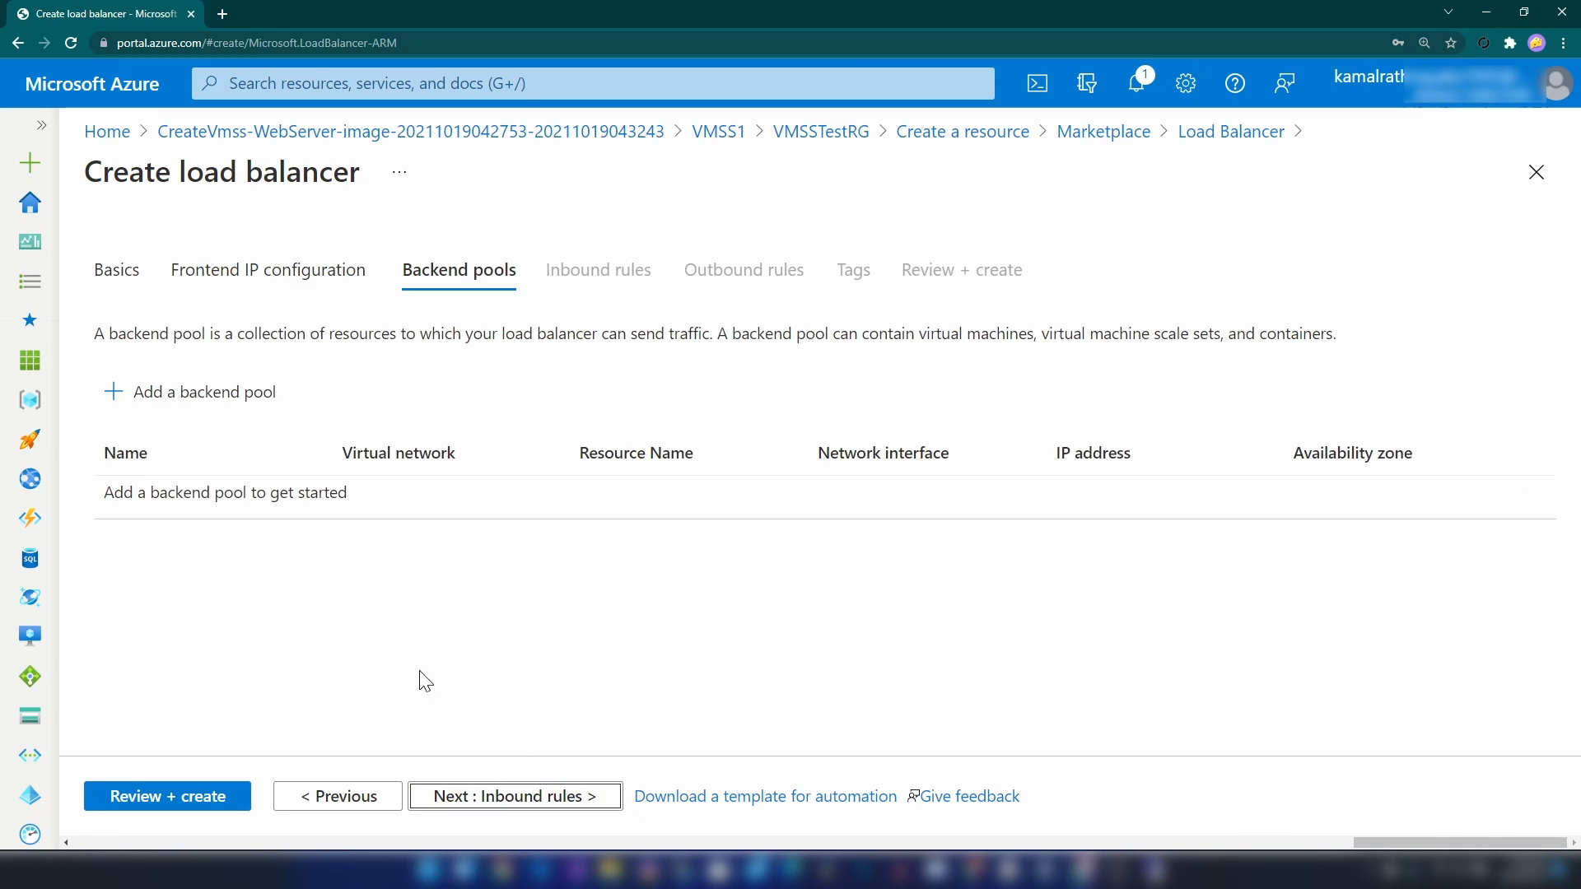
pyautogui.click(210, 402)
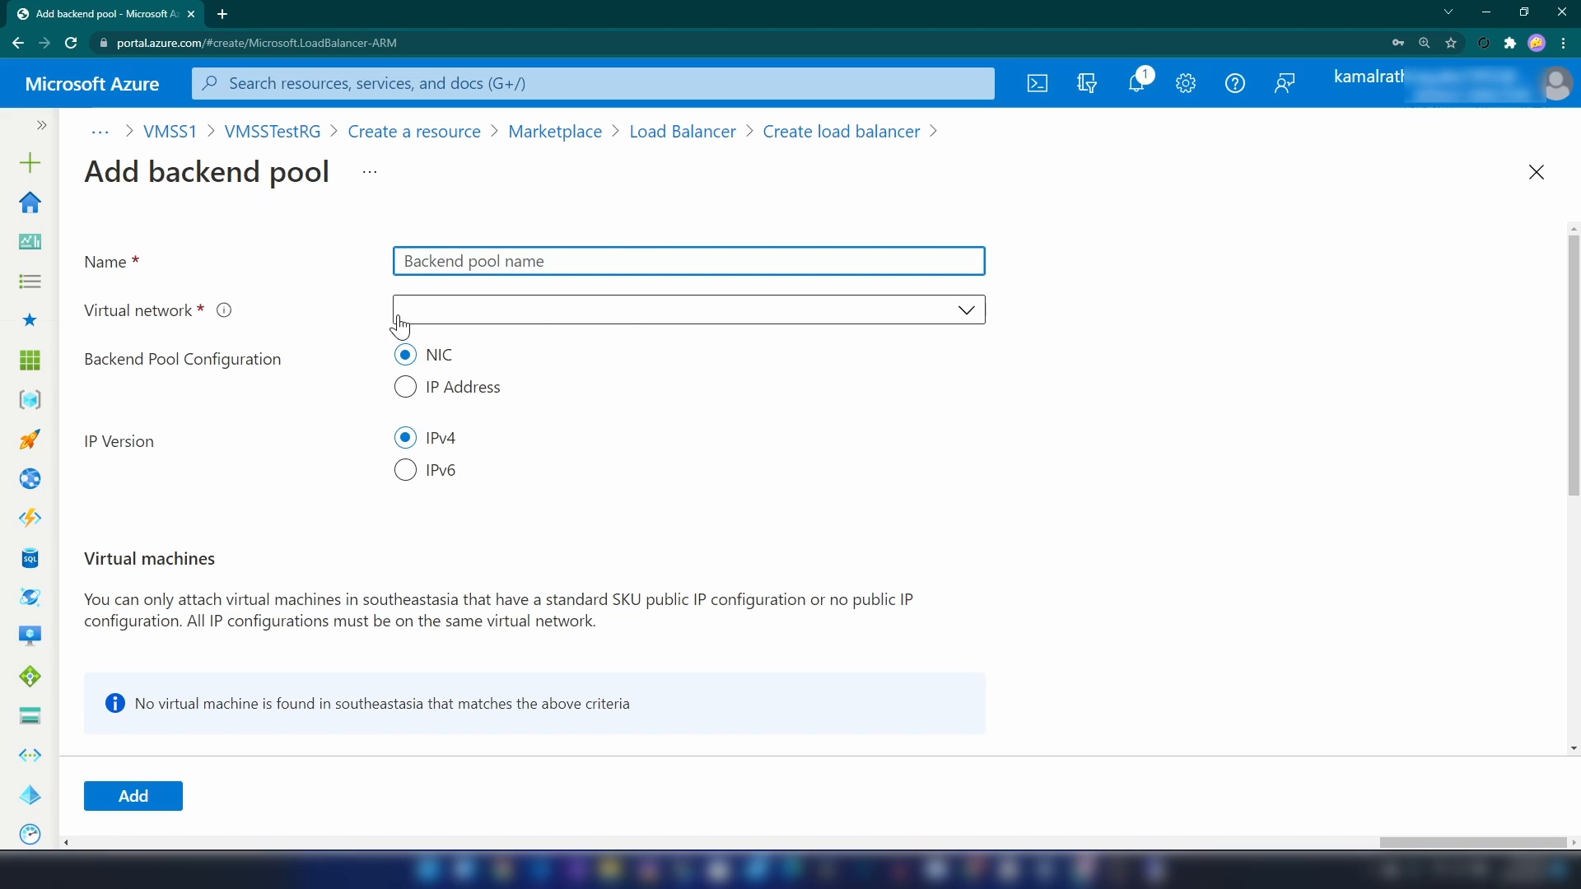
pyautogui.write('bp1')
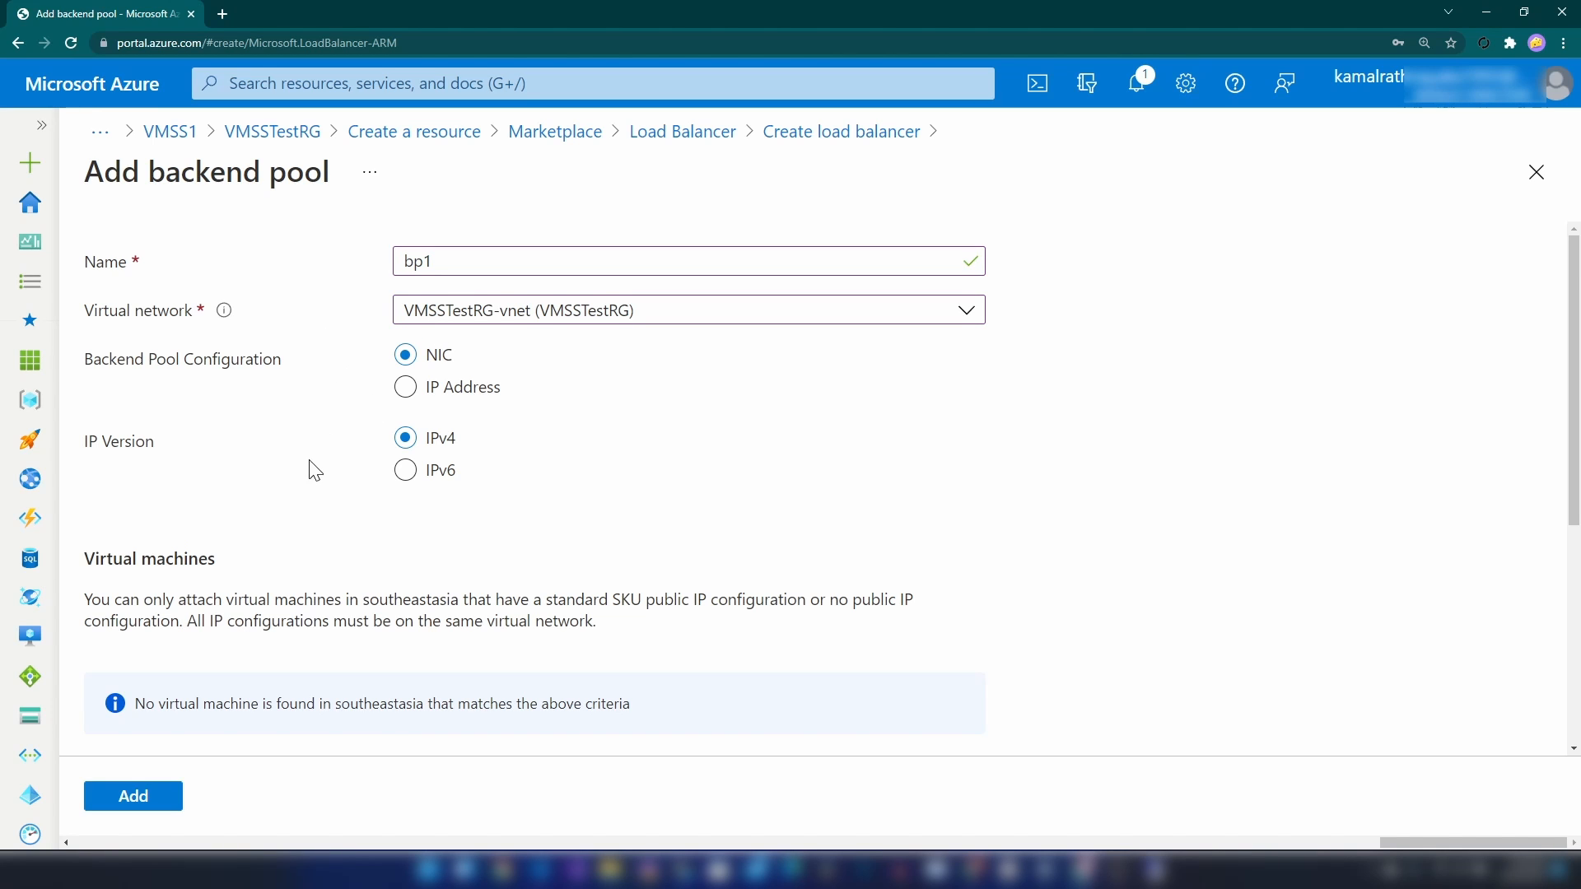
# Attach scale set vmss1 with IP configuration VMSSTestRG-vnet-nic01-defaultIpConfiguration to the backend pool, add the pool and check its listed instances
pyautogui.scroll(-1, 298, 457)
pyautogui.scroll(-4, 297, 460)
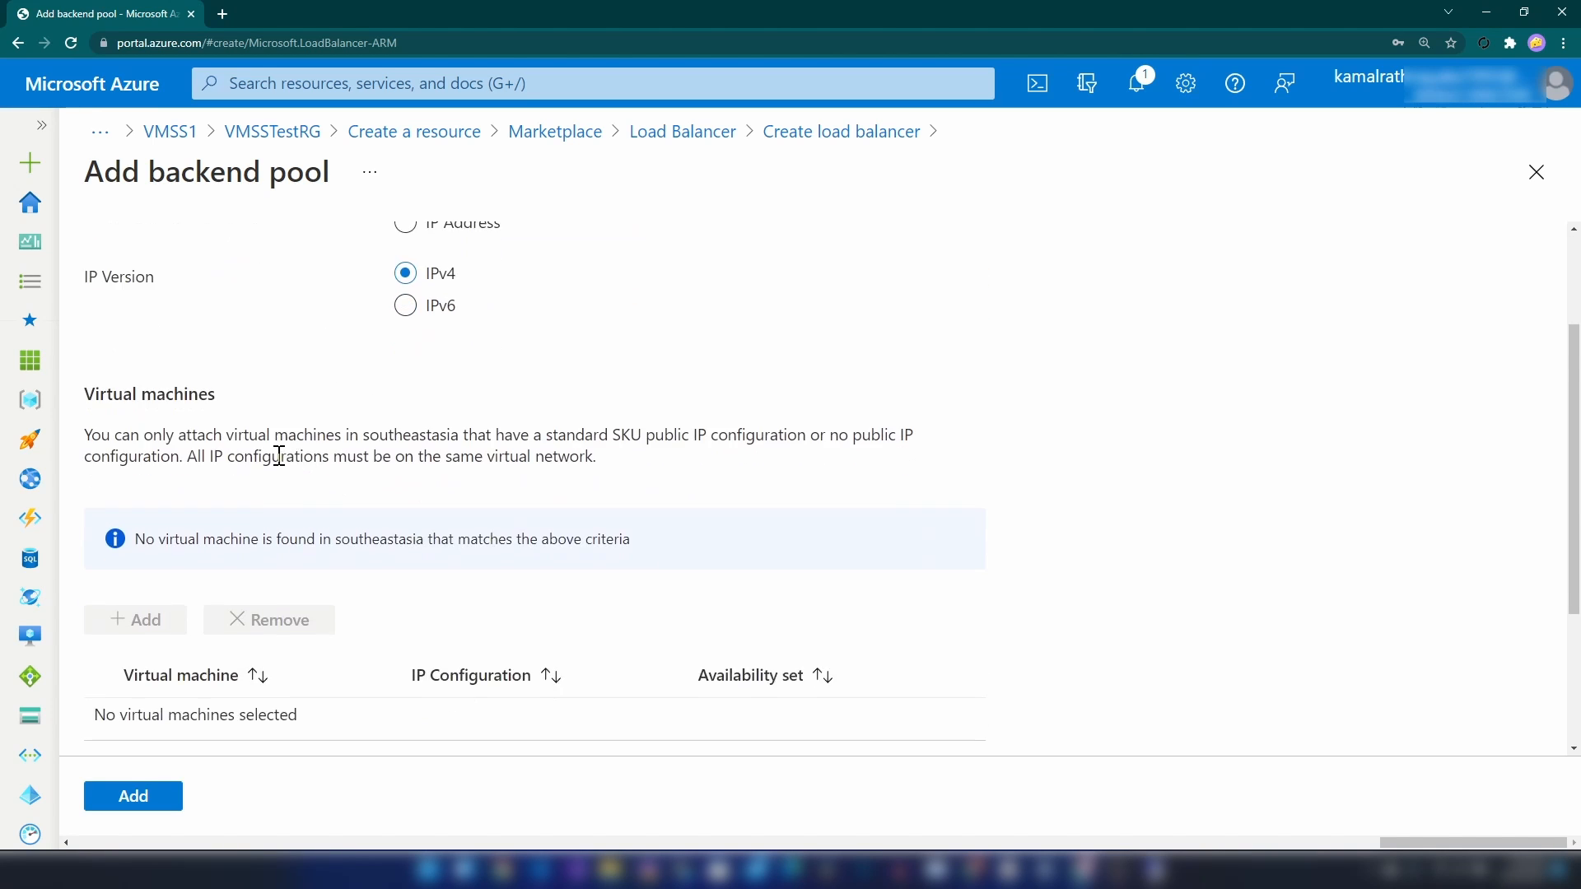
pyautogui.scroll(3, 247, 465)
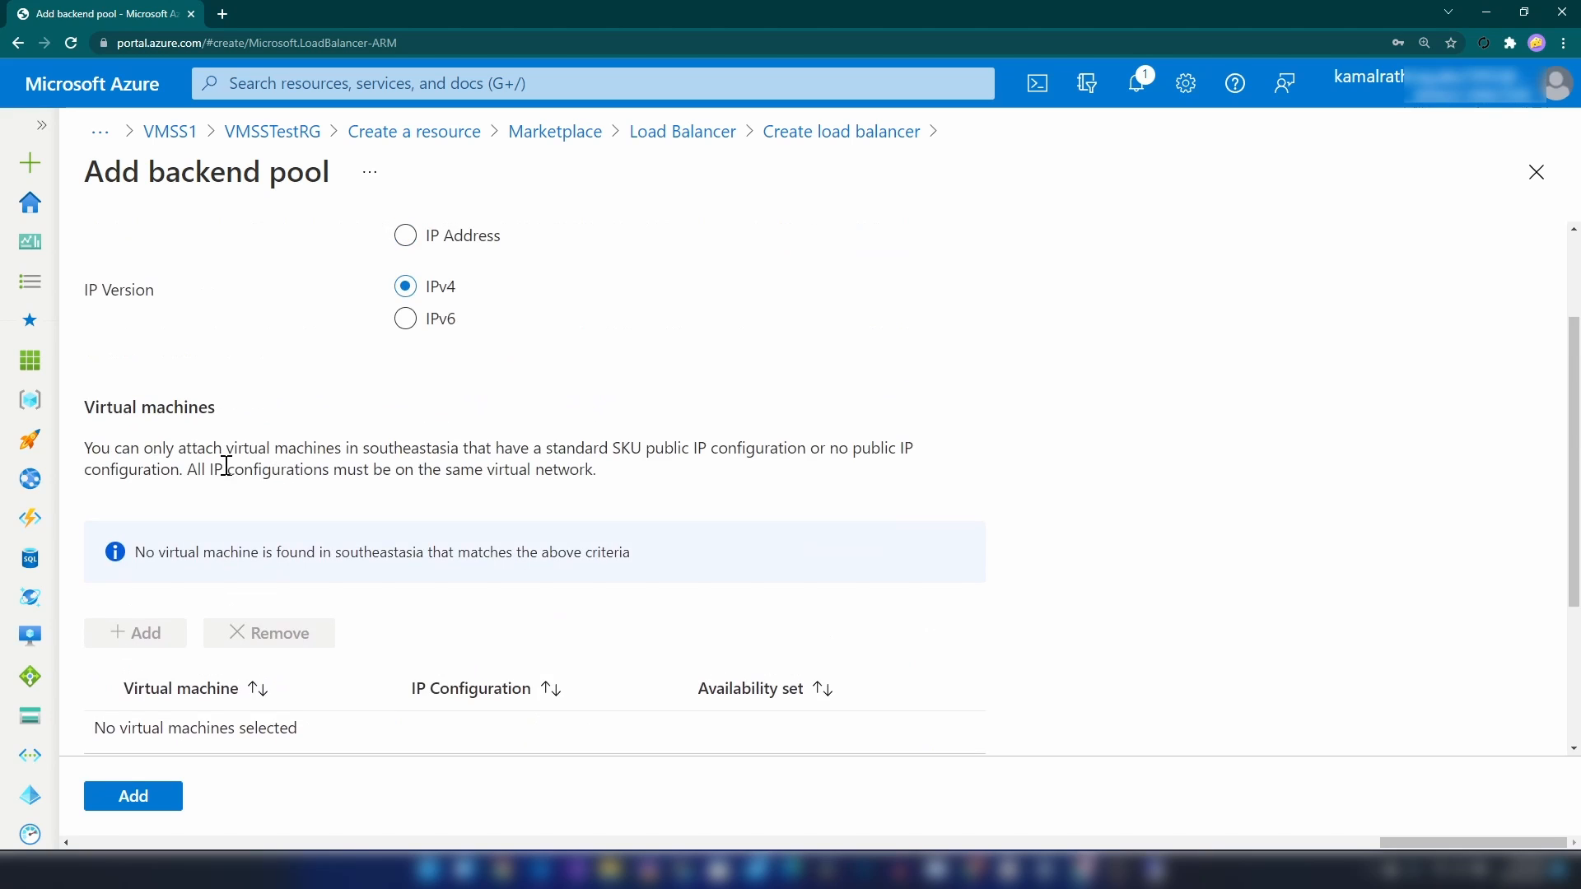
pyautogui.scroll(-3, 202, 459)
pyautogui.scroll(2, 185, 457)
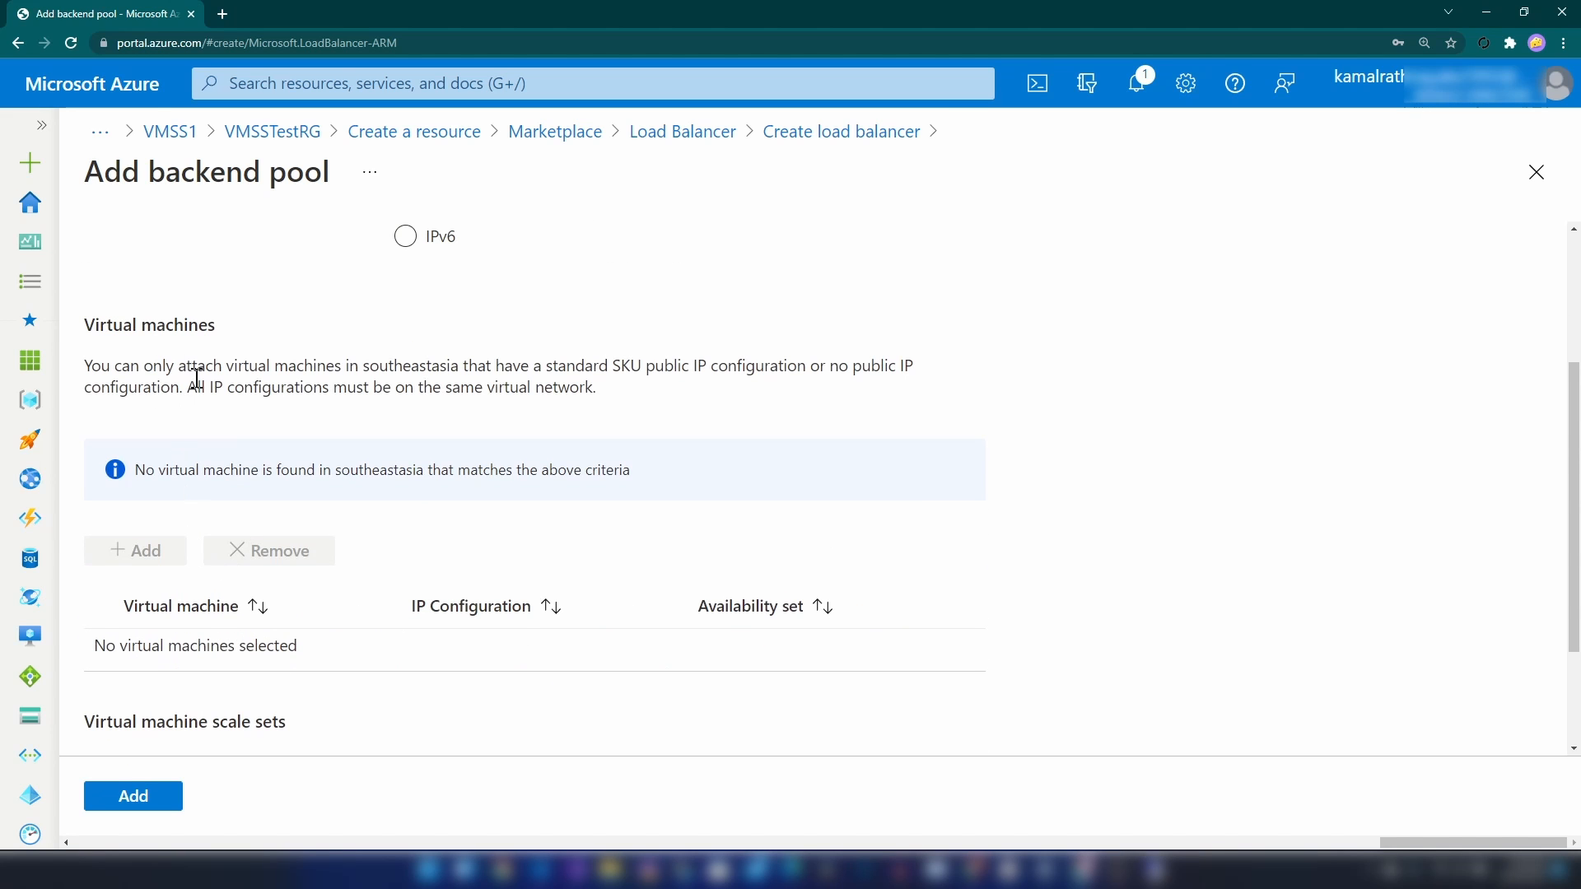
pyautogui.scroll(-2, 214, 636)
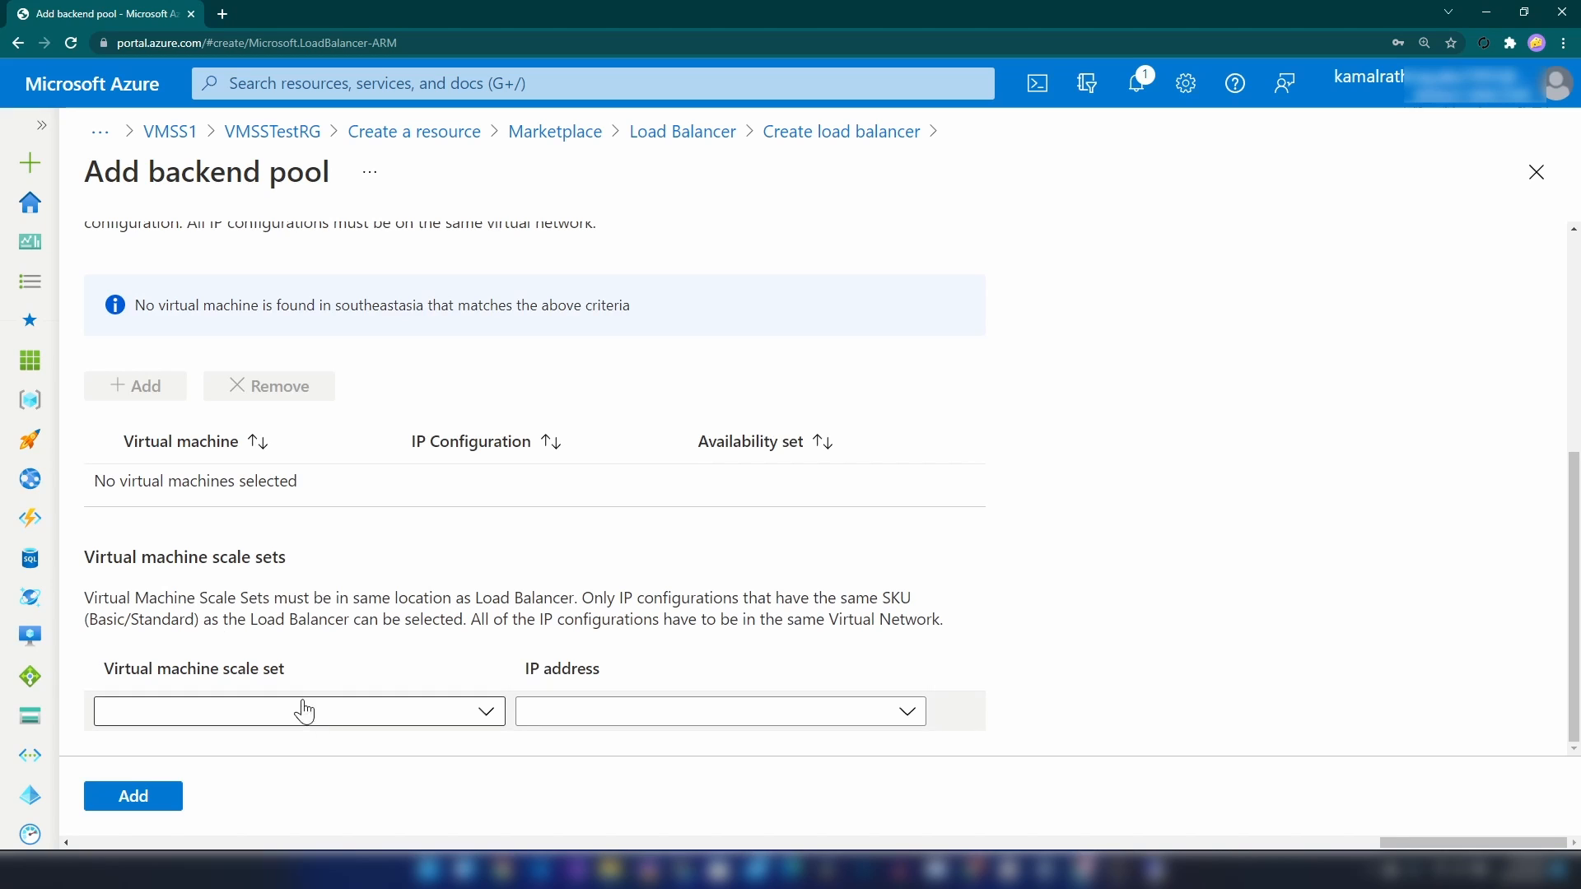
pyautogui.click(339, 716)
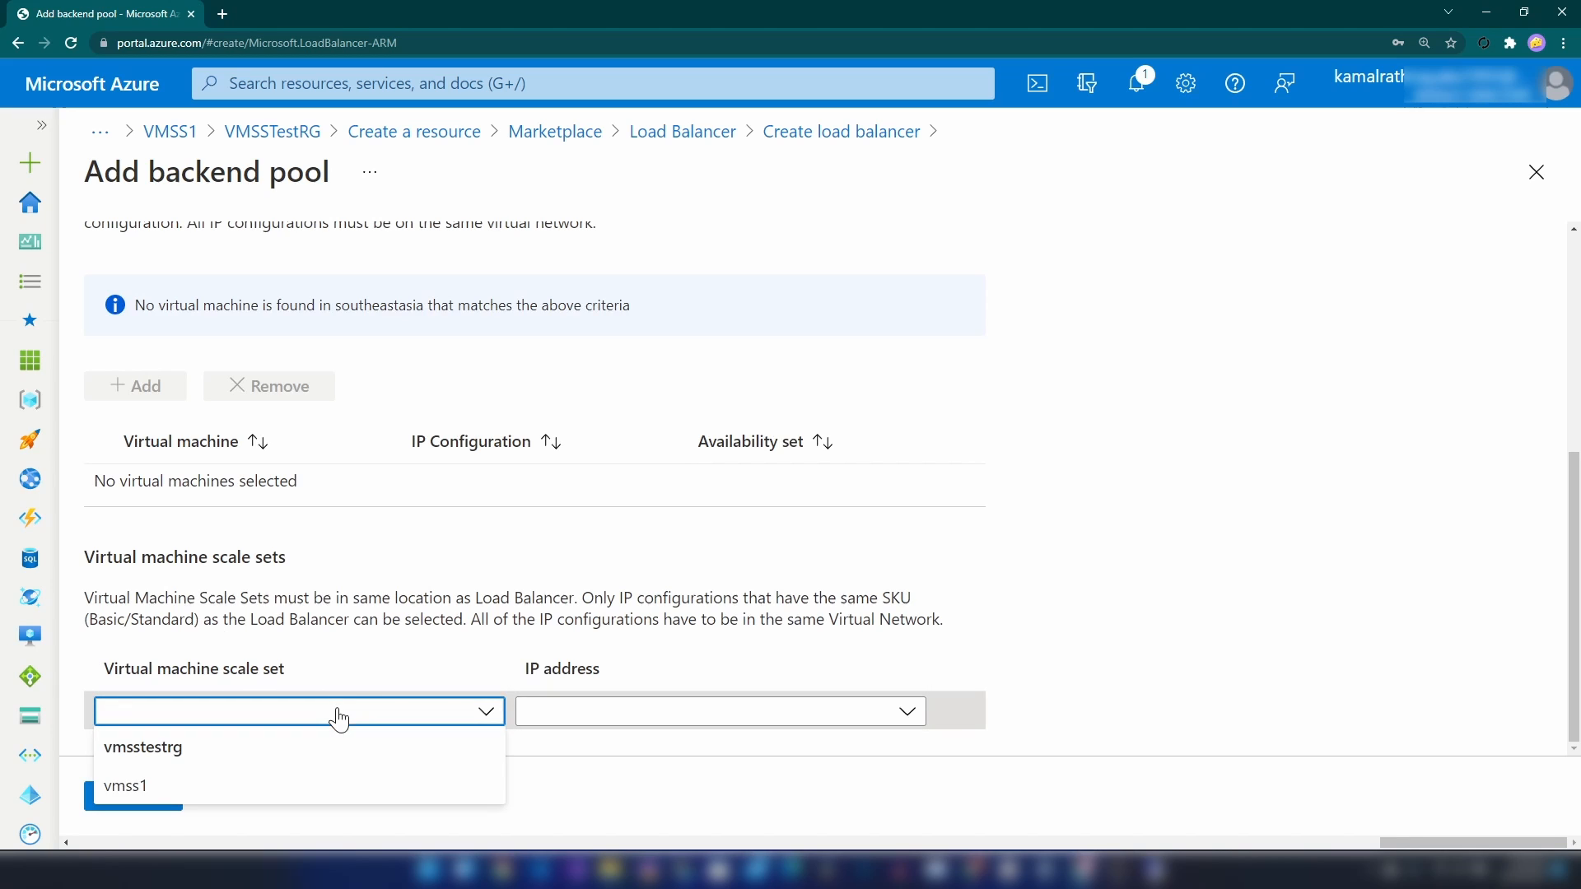
pyautogui.click(124, 788)
pyautogui.scroll(-1, 473, 659)
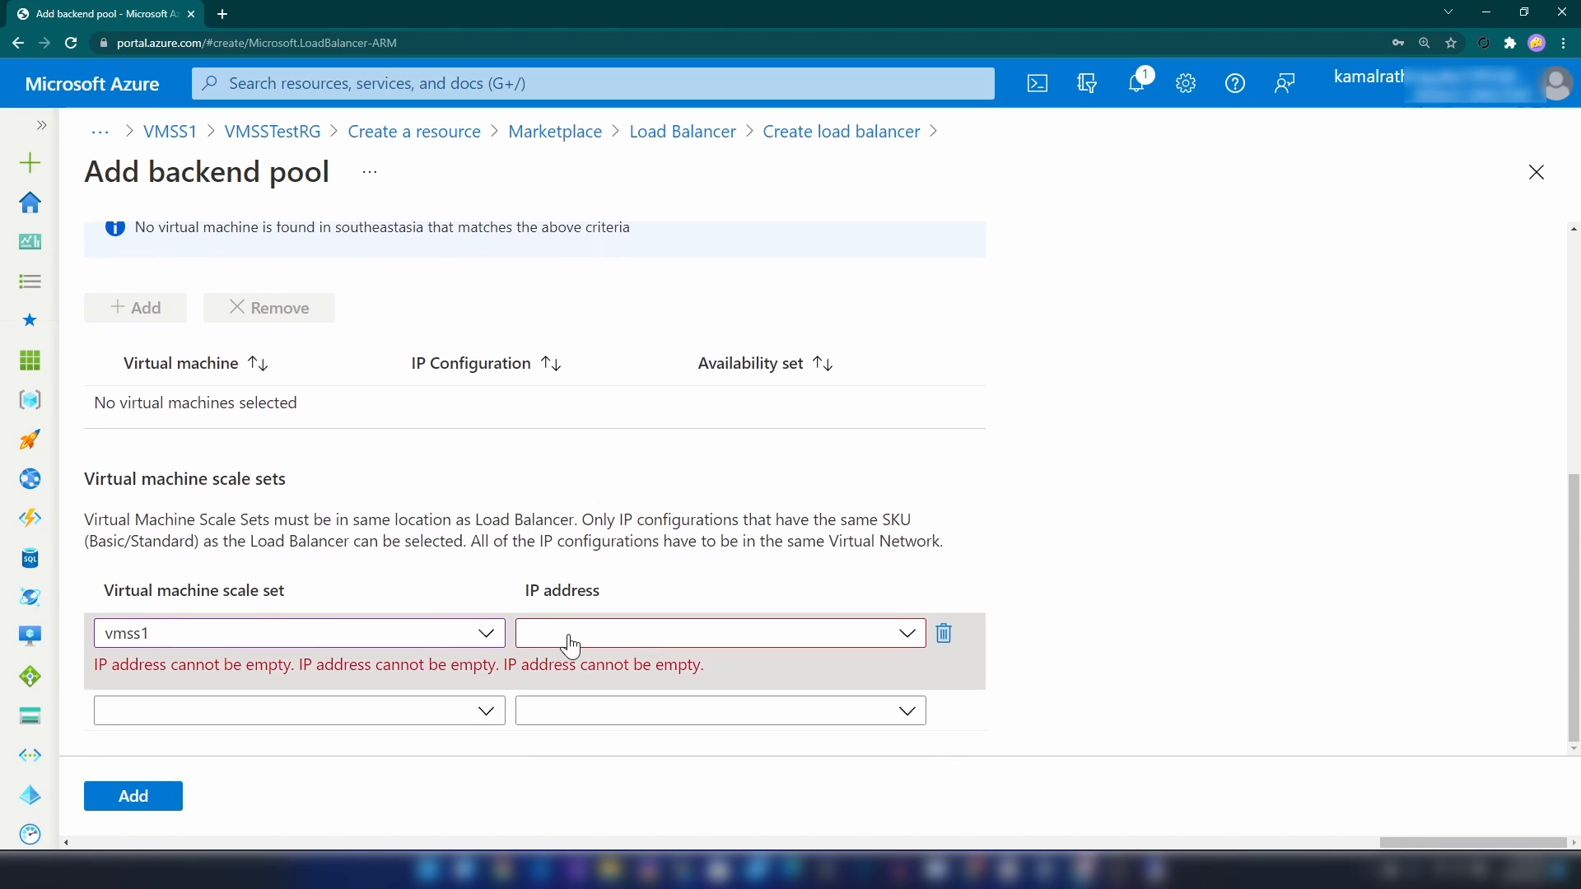
pyautogui.click(572, 635)
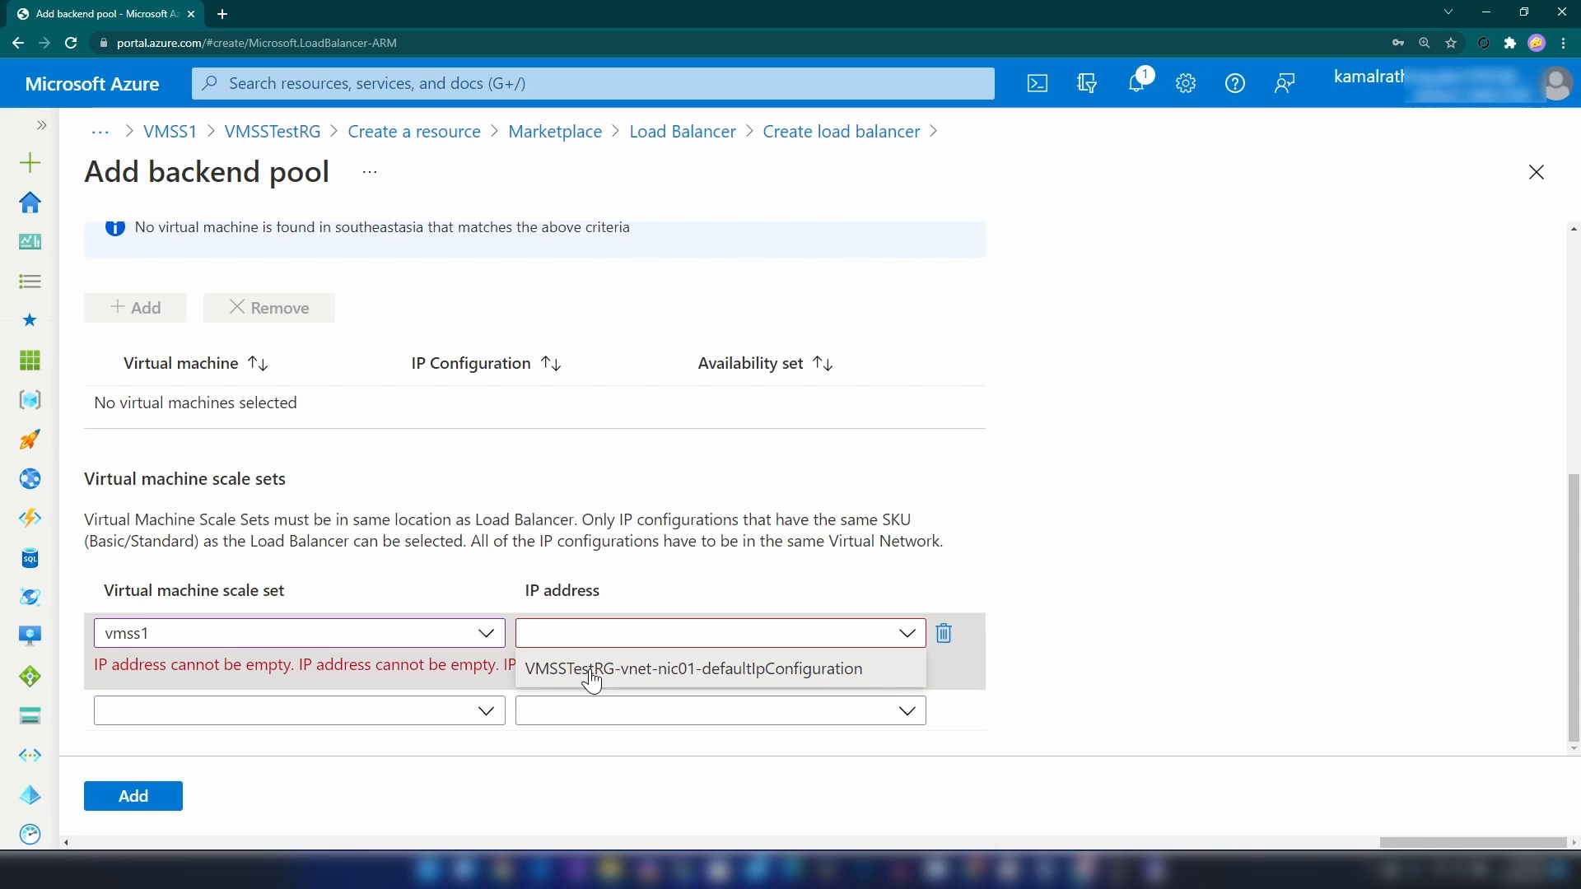
pyautogui.click(591, 674)
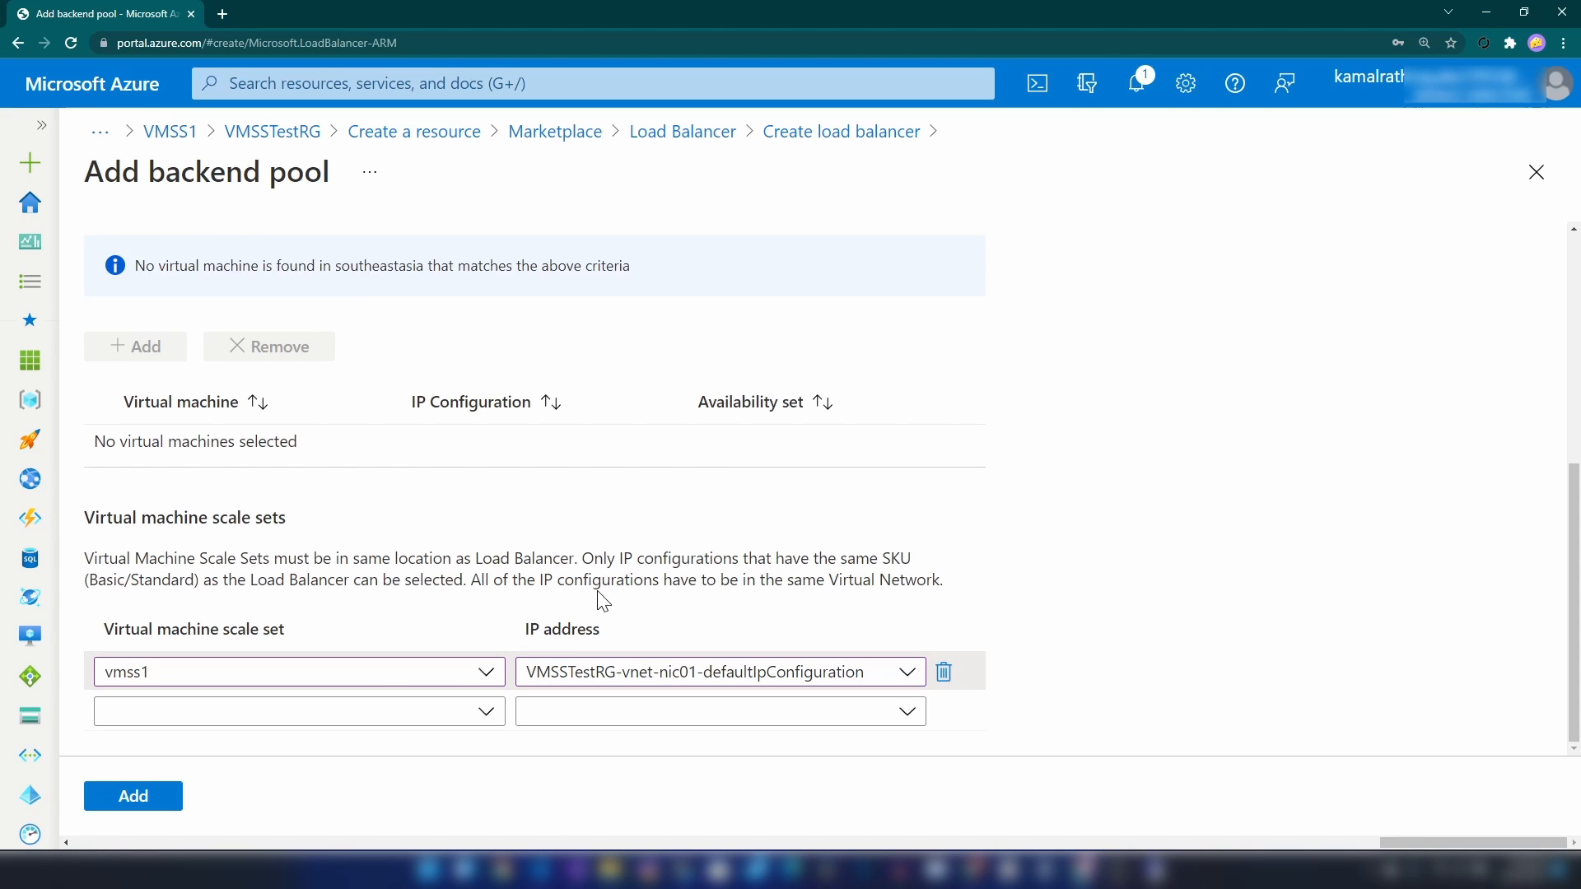
pyautogui.click(148, 795)
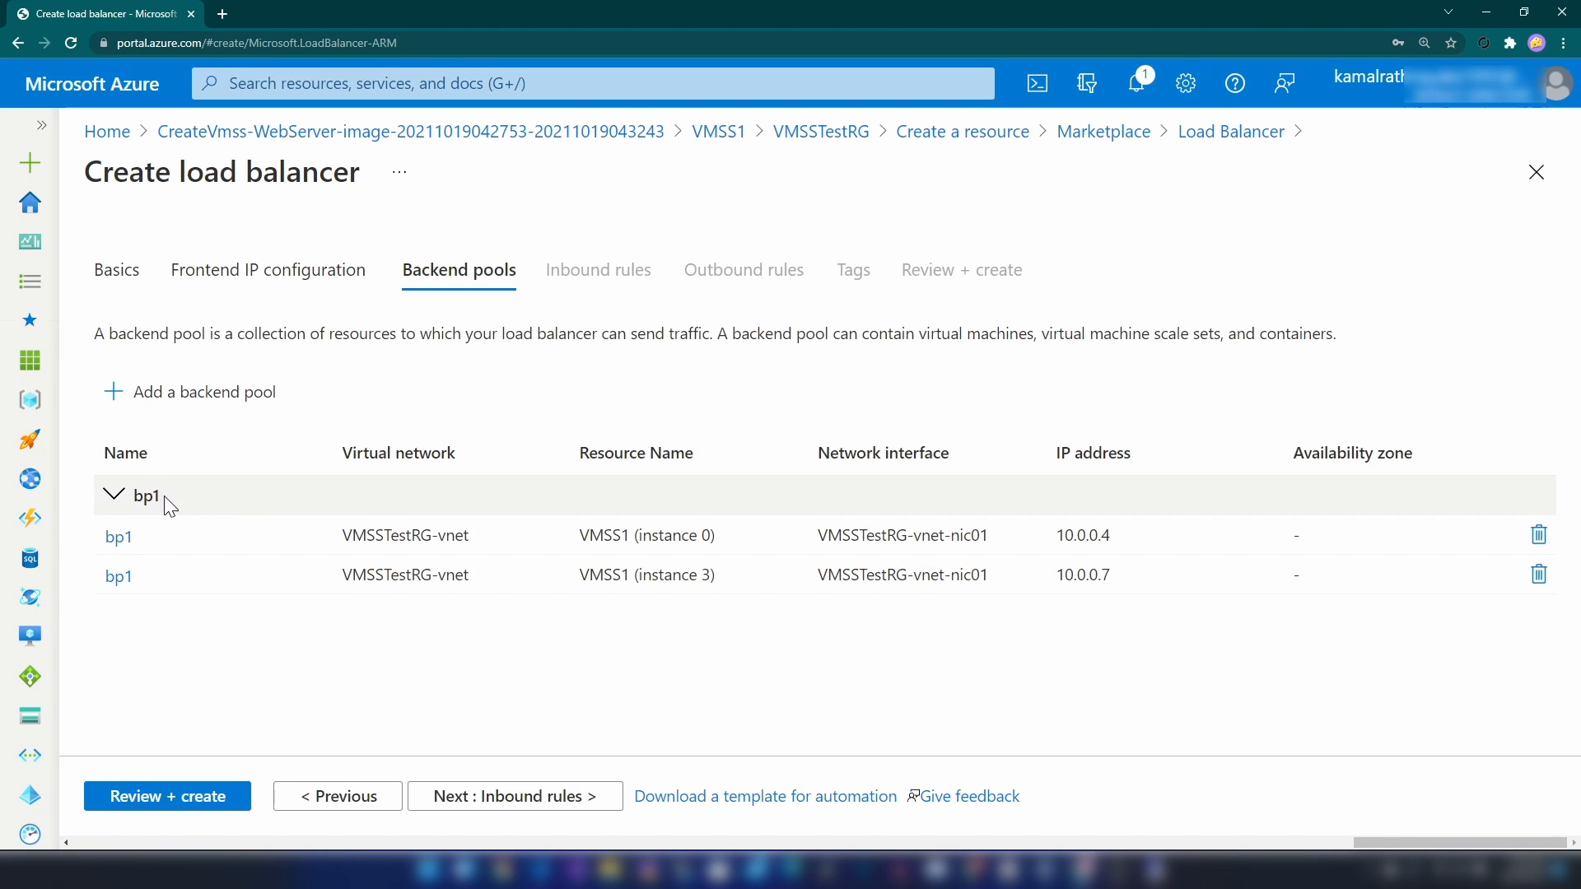
pyautogui.click(113, 495)
pyautogui.click(112, 495)
# Begin adding an inbound load balancing rule named rule1 that uses the frontend IP address fip
pyautogui.click(482, 793)
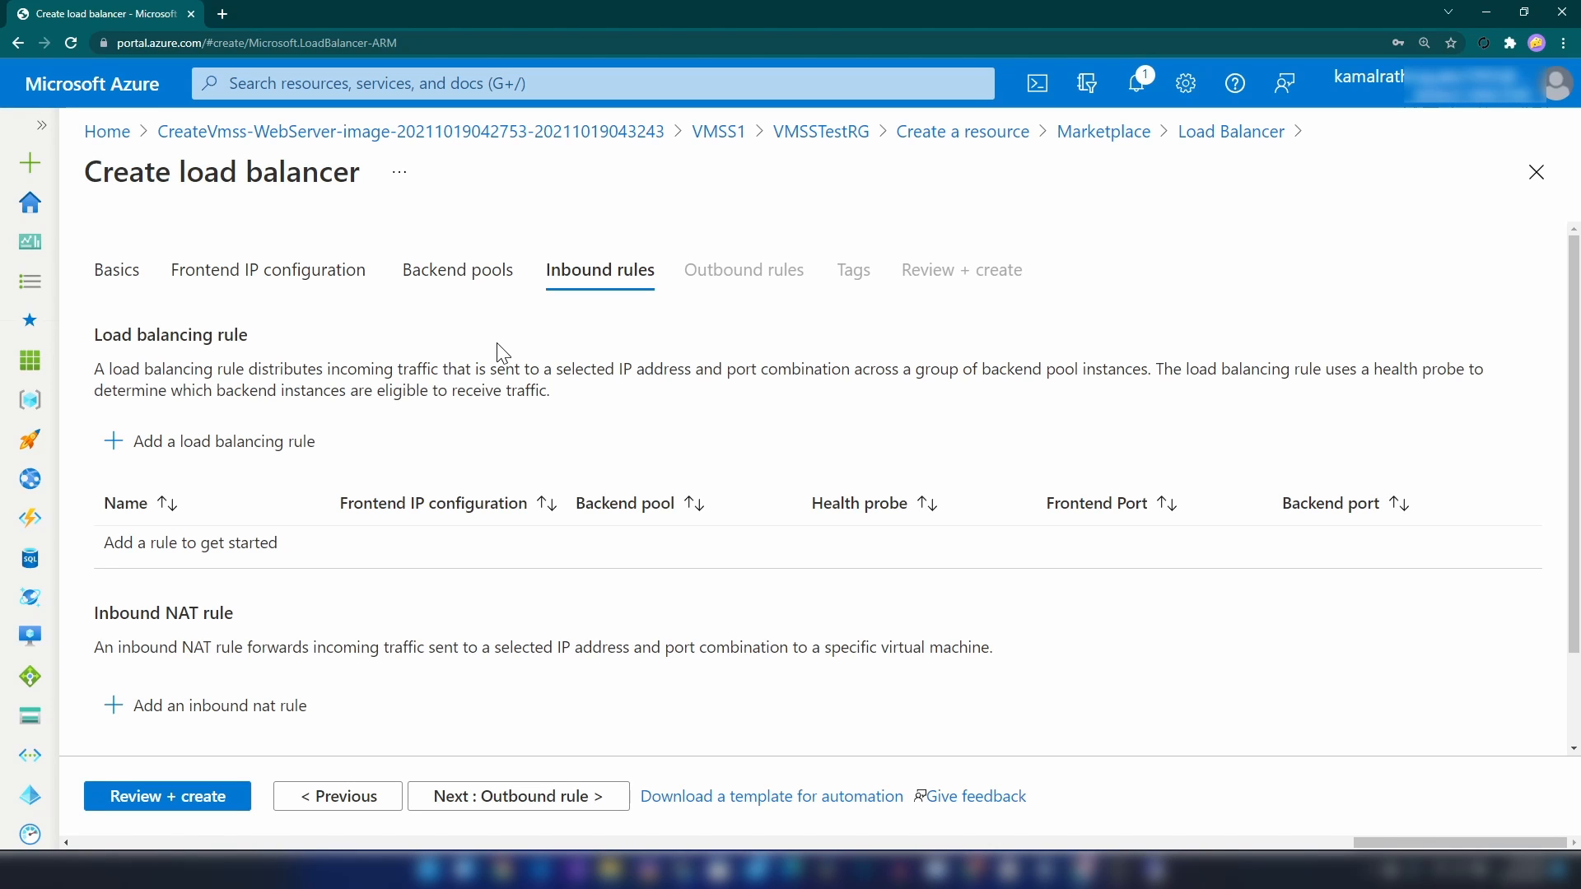
pyautogui.click(154, 464)
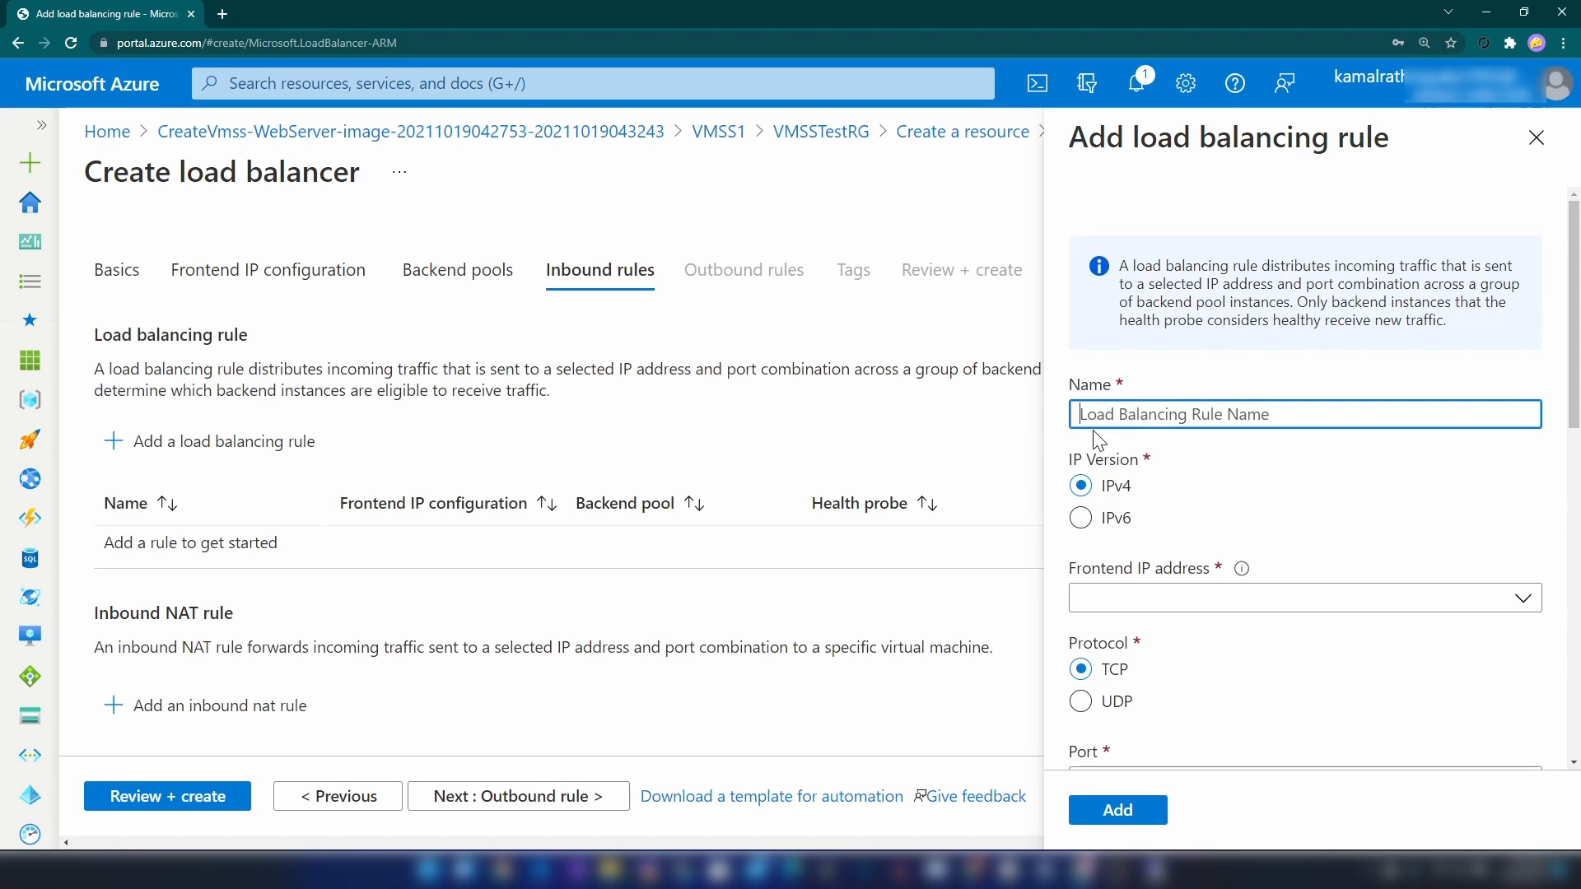
pyautogui.scroll(-1, 1121, 412)
pyautogui.write('r')
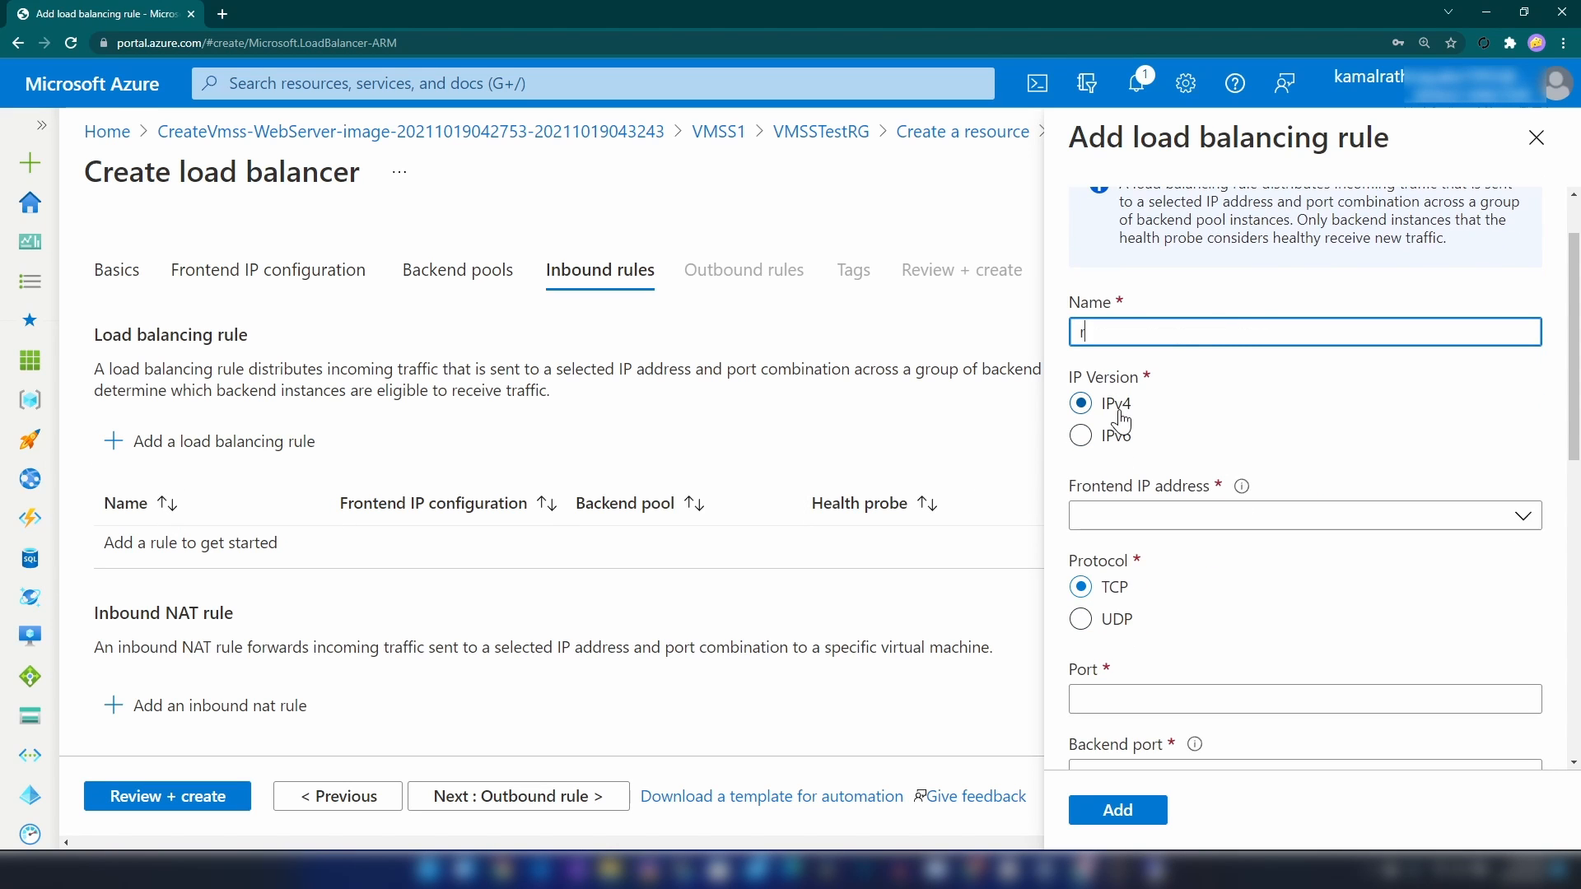
pyautogui.write('ule1')
pyautogui.click(1302, 241)
pyautogui.scroll(-2, 1164, 494)
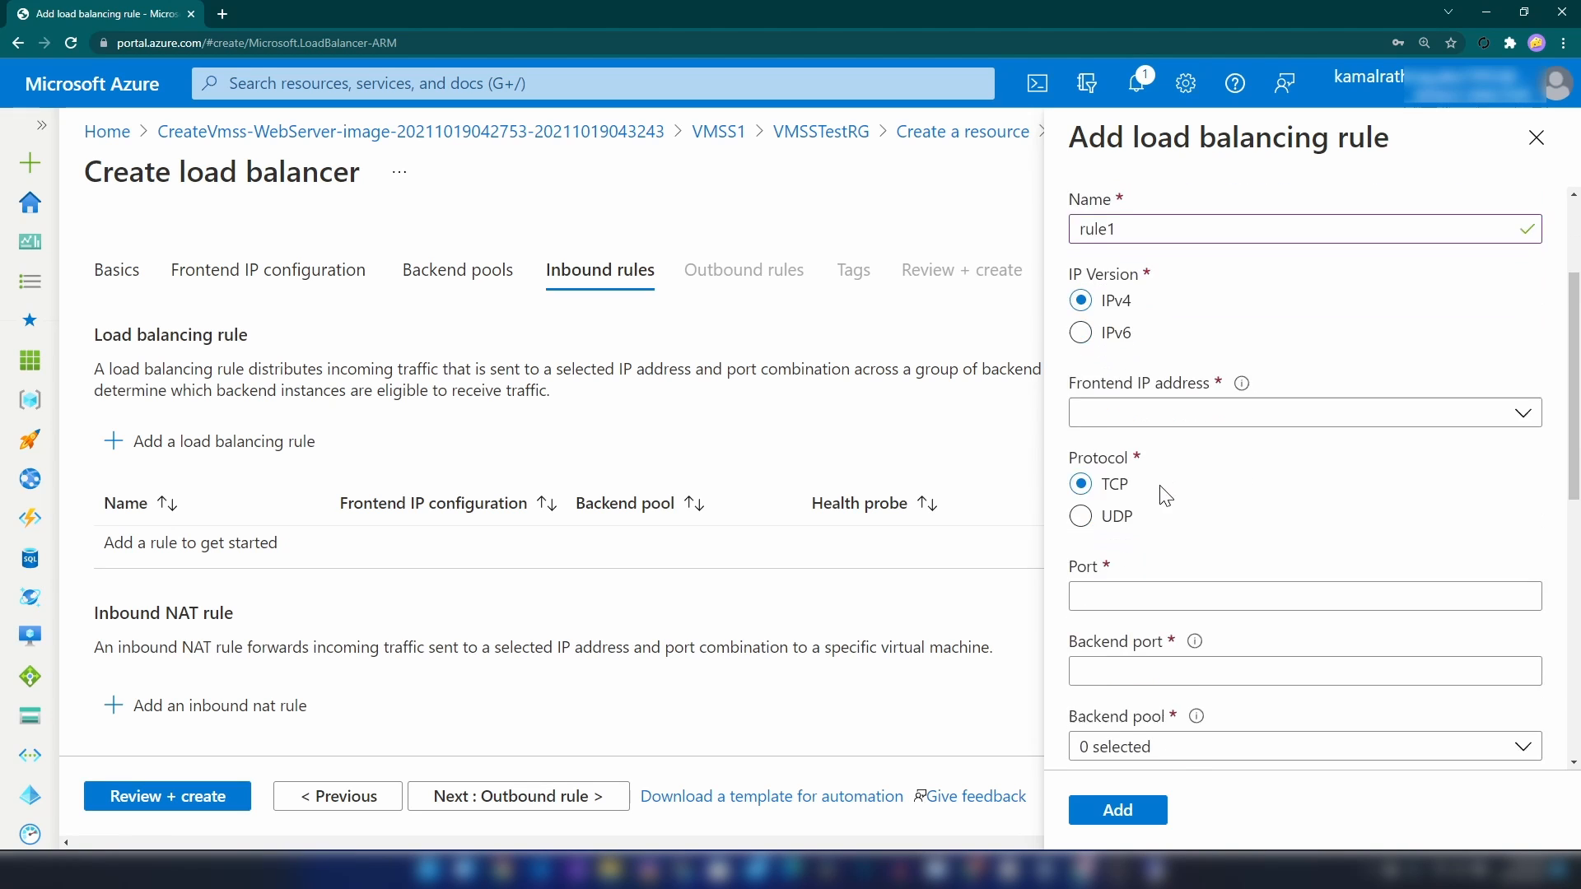
pyautogui.click(1164, 353)
pyautogui.click(1141, 436)
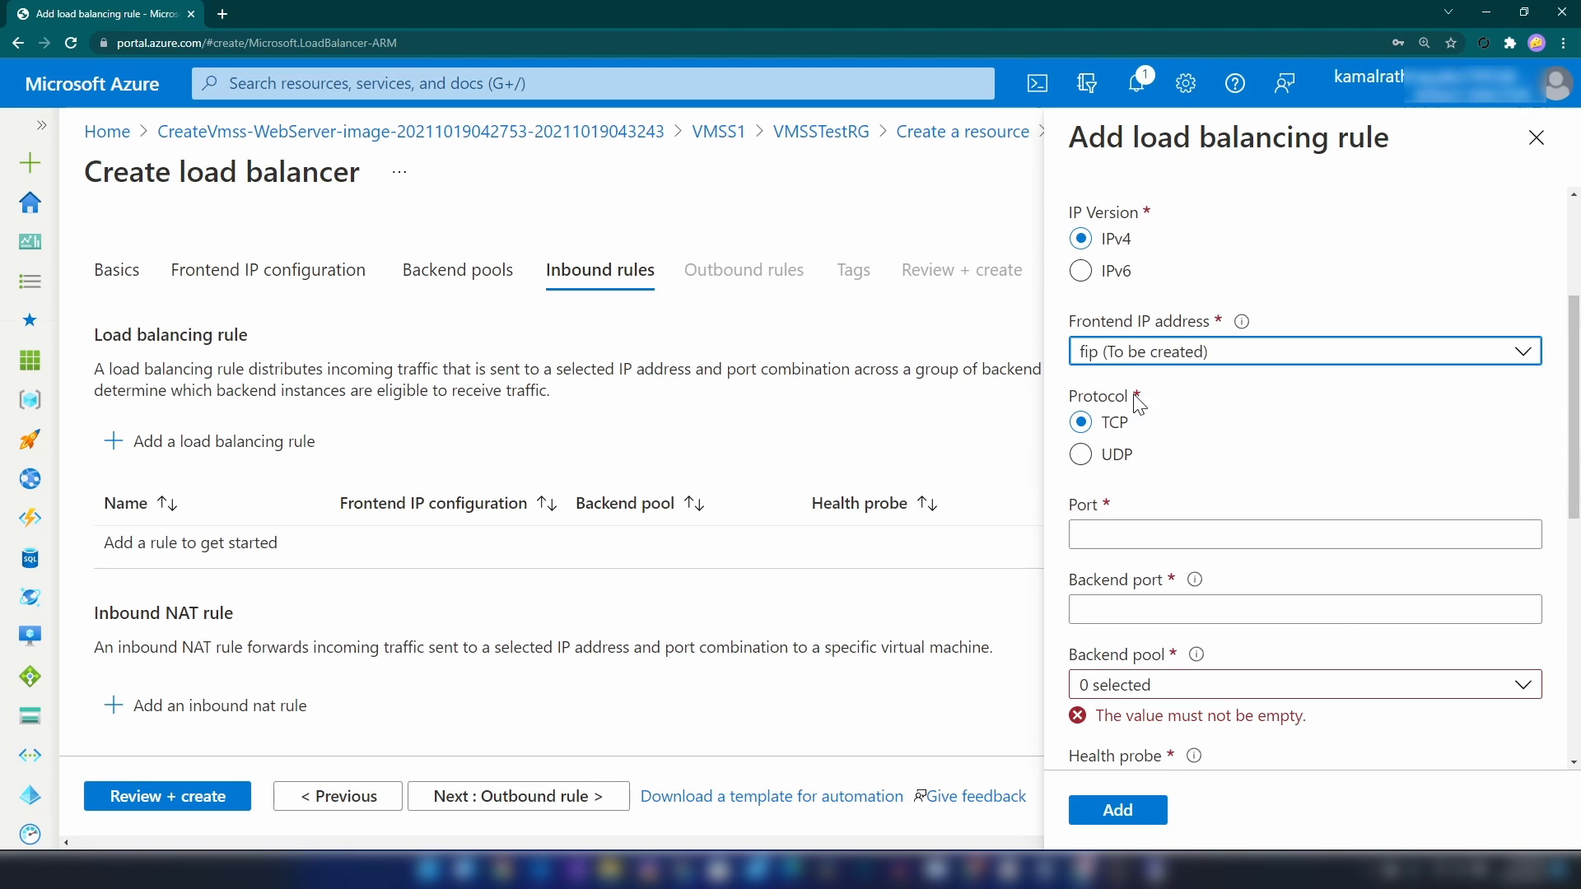
# Set the rule's port and backend port to 80 and select bp1 as its backend pool
pyautogui.scroll(-1, 1113, 527)
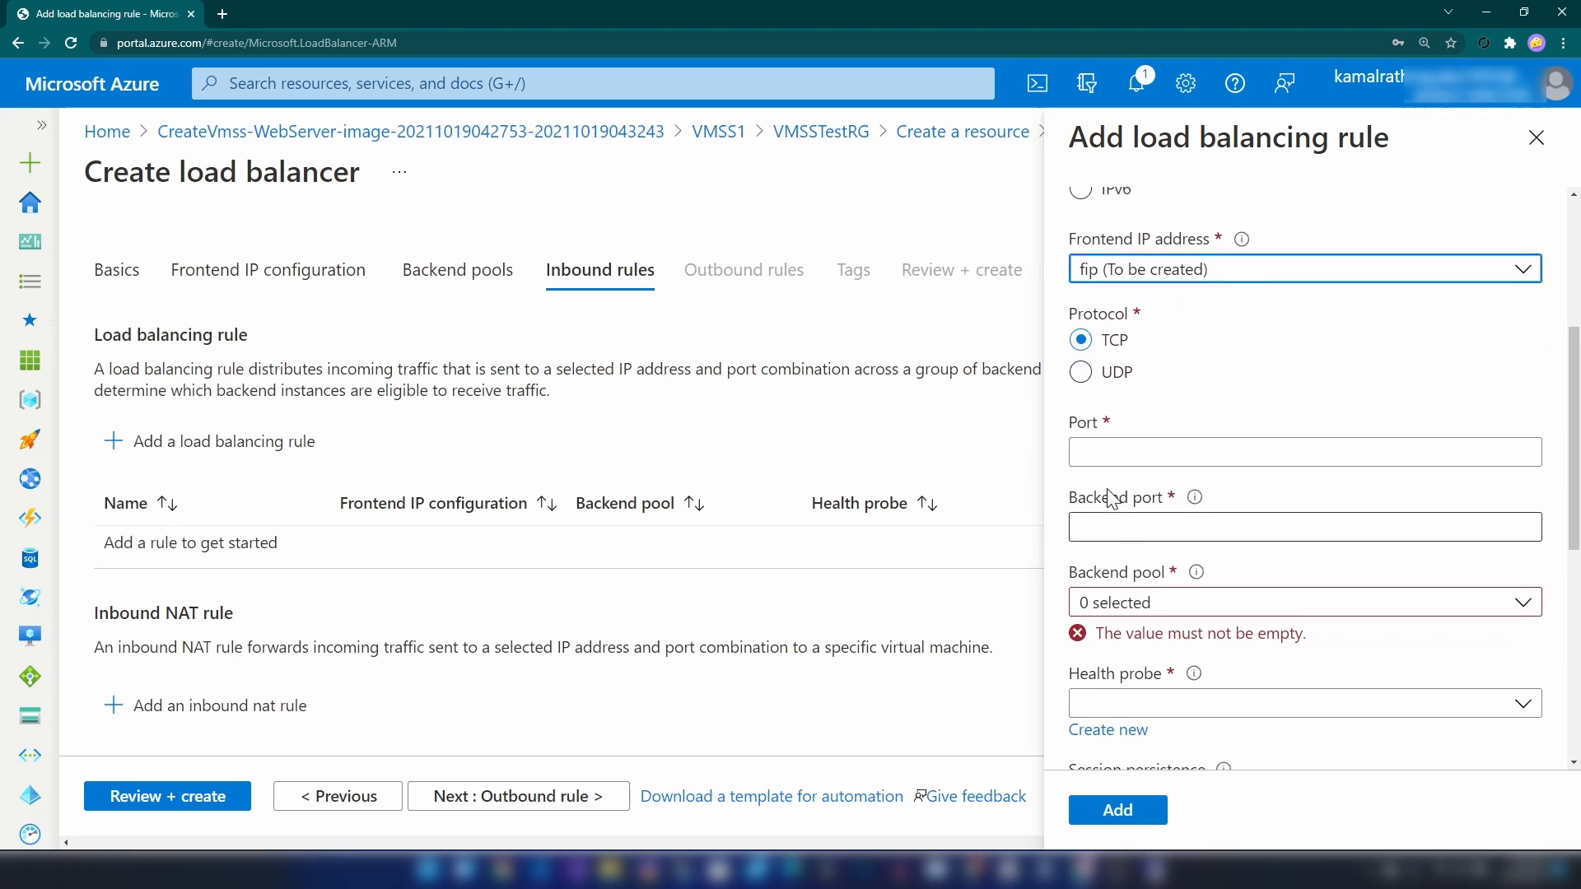
pyautogui.click(1114, 455)
pyautogui.write('8')
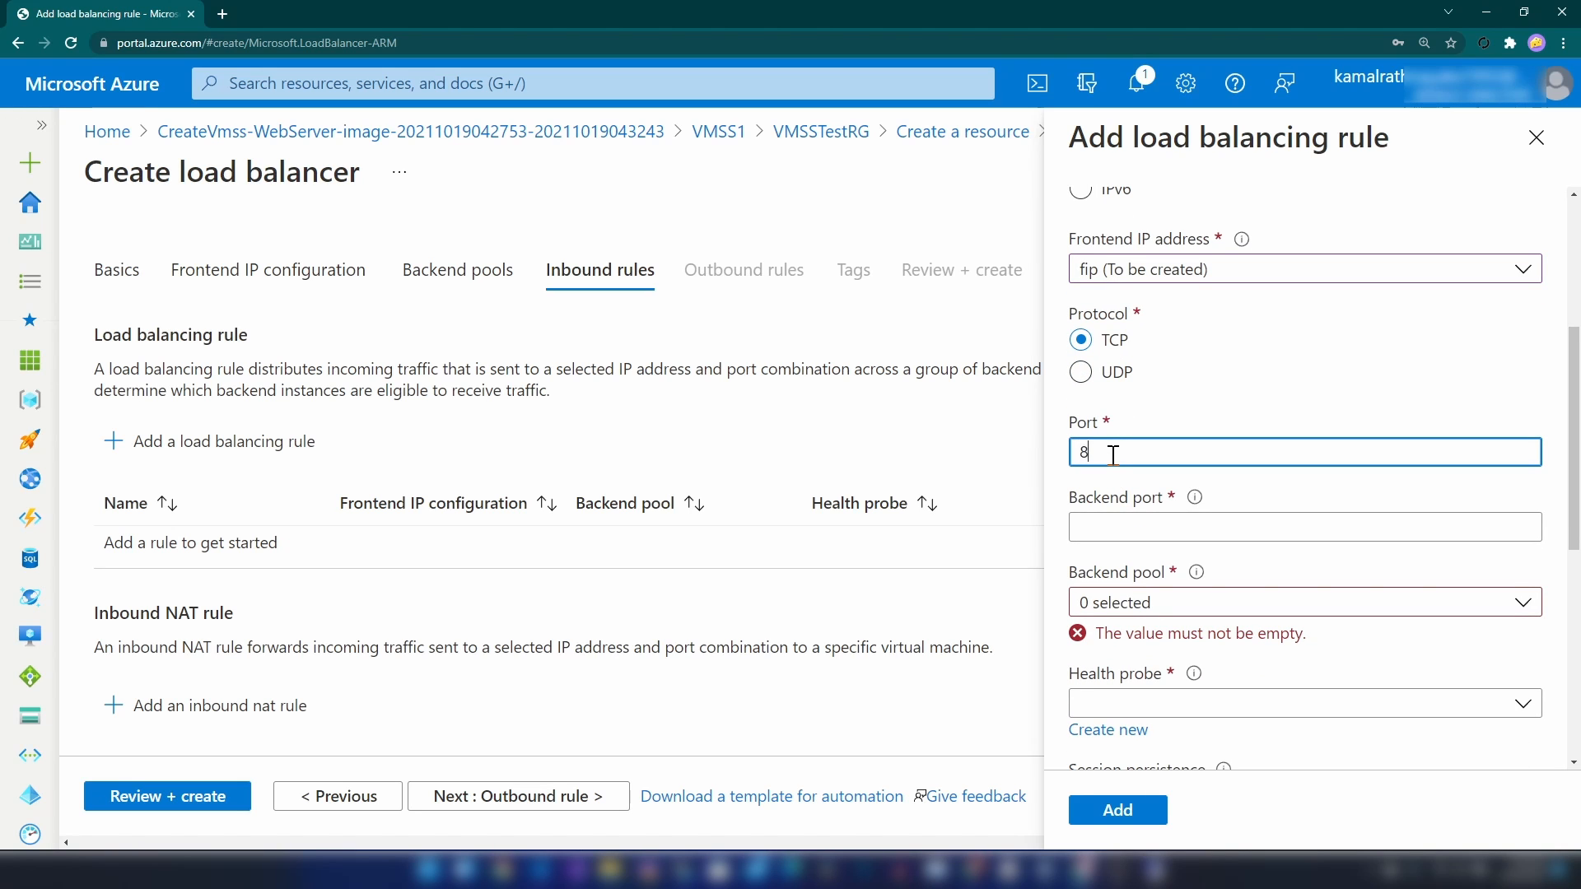
pyautogui.write('0')
pyautogui.press('Tab')
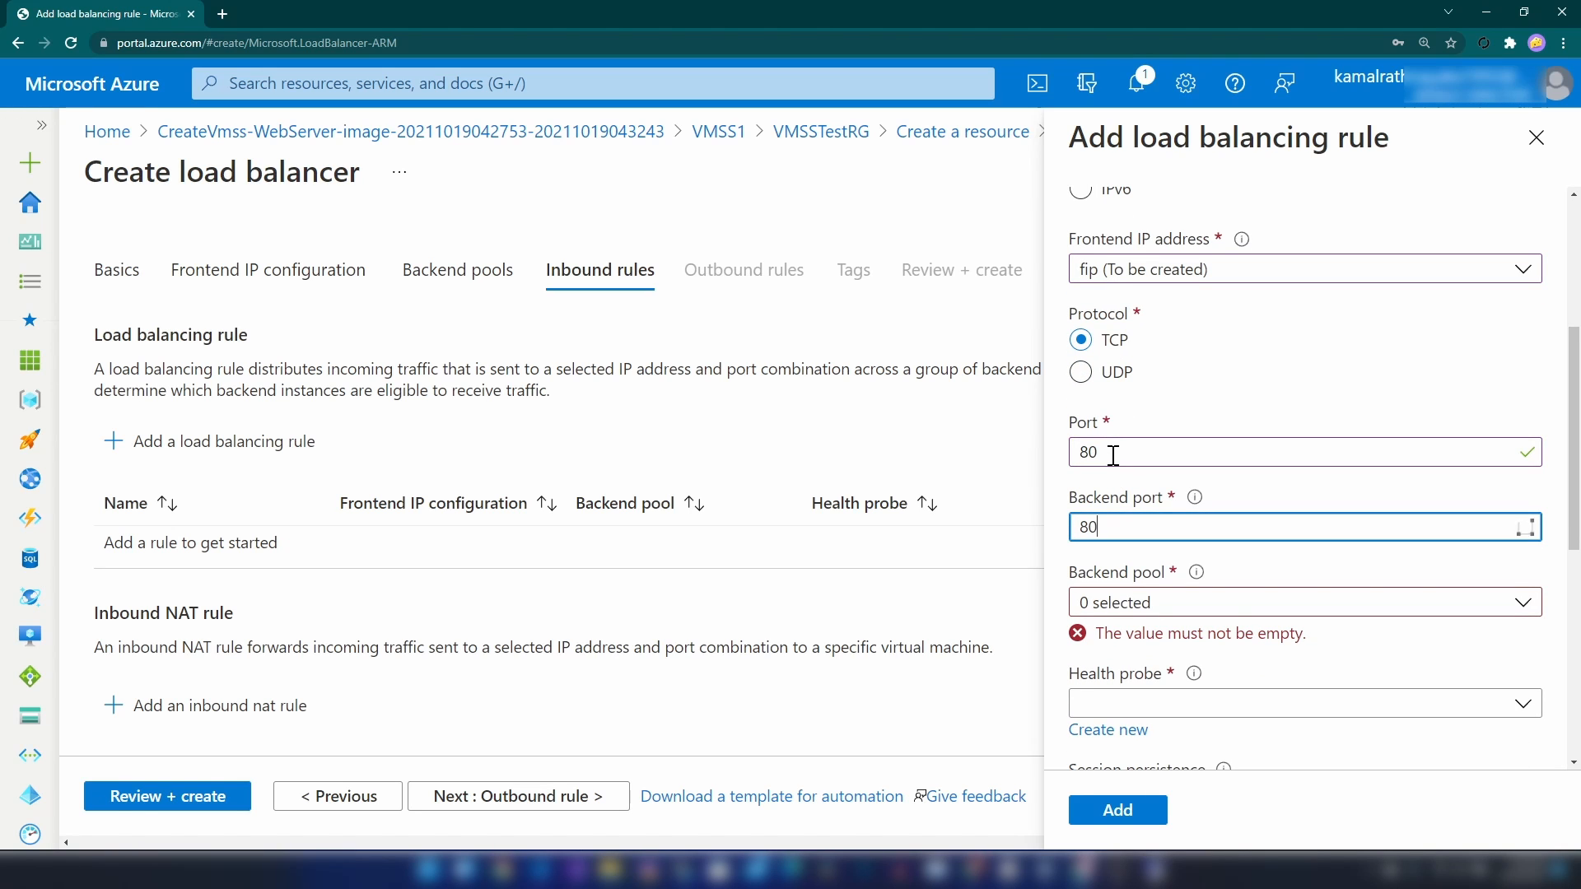
pyautogui.write('80')
pyautogui.scroll(-2, 1120, 527)
pyautogui.click(1127, 443)
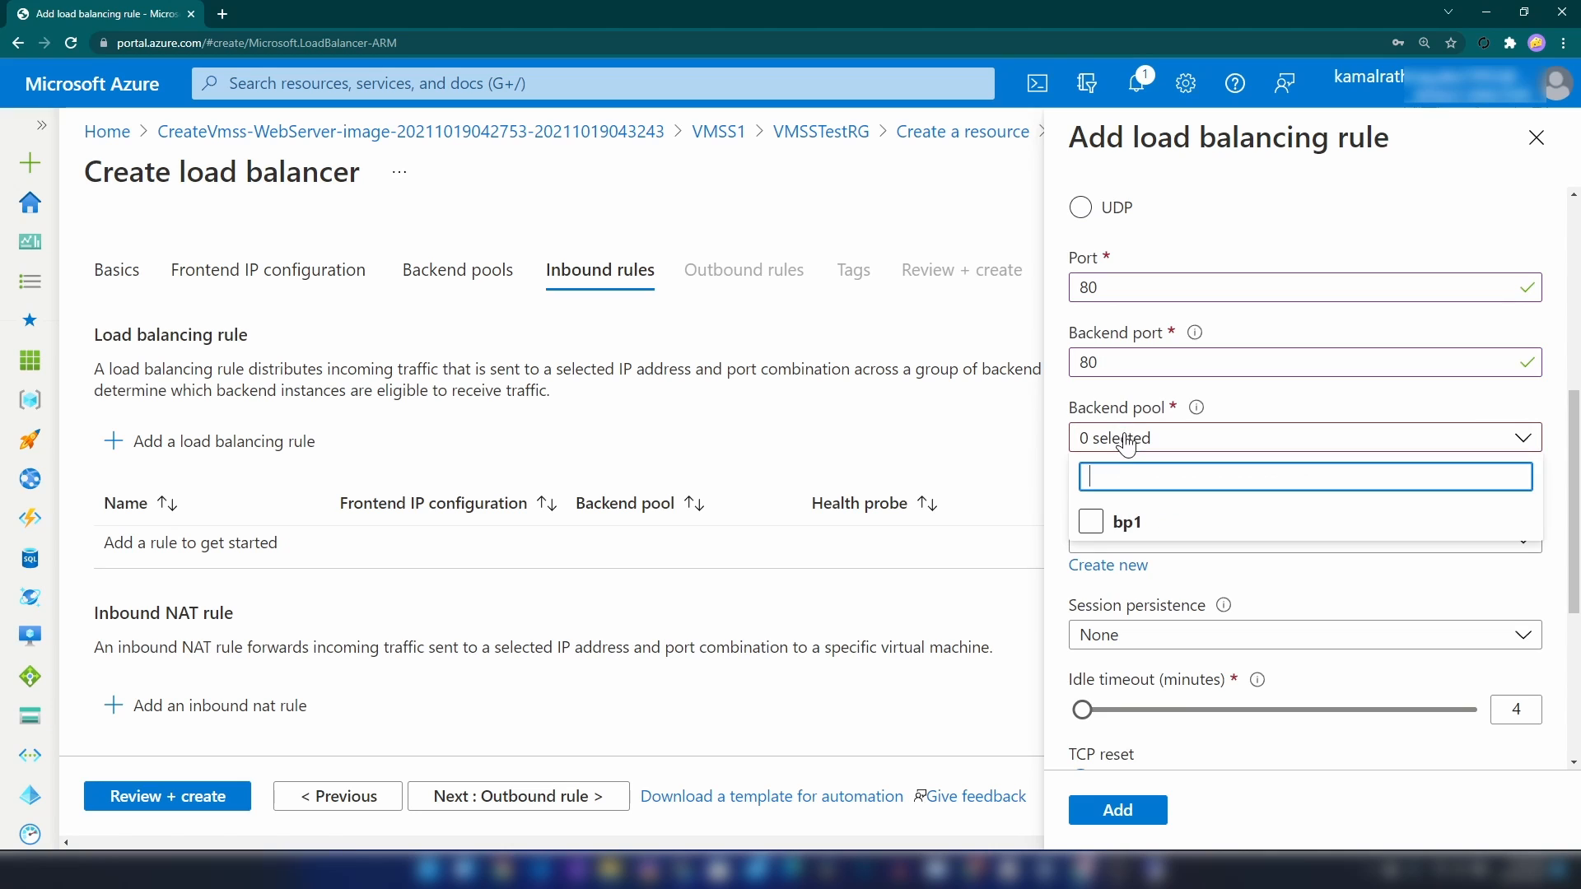
pyautogui.click(1111, 522)
pyautogui.click(1344, 408)
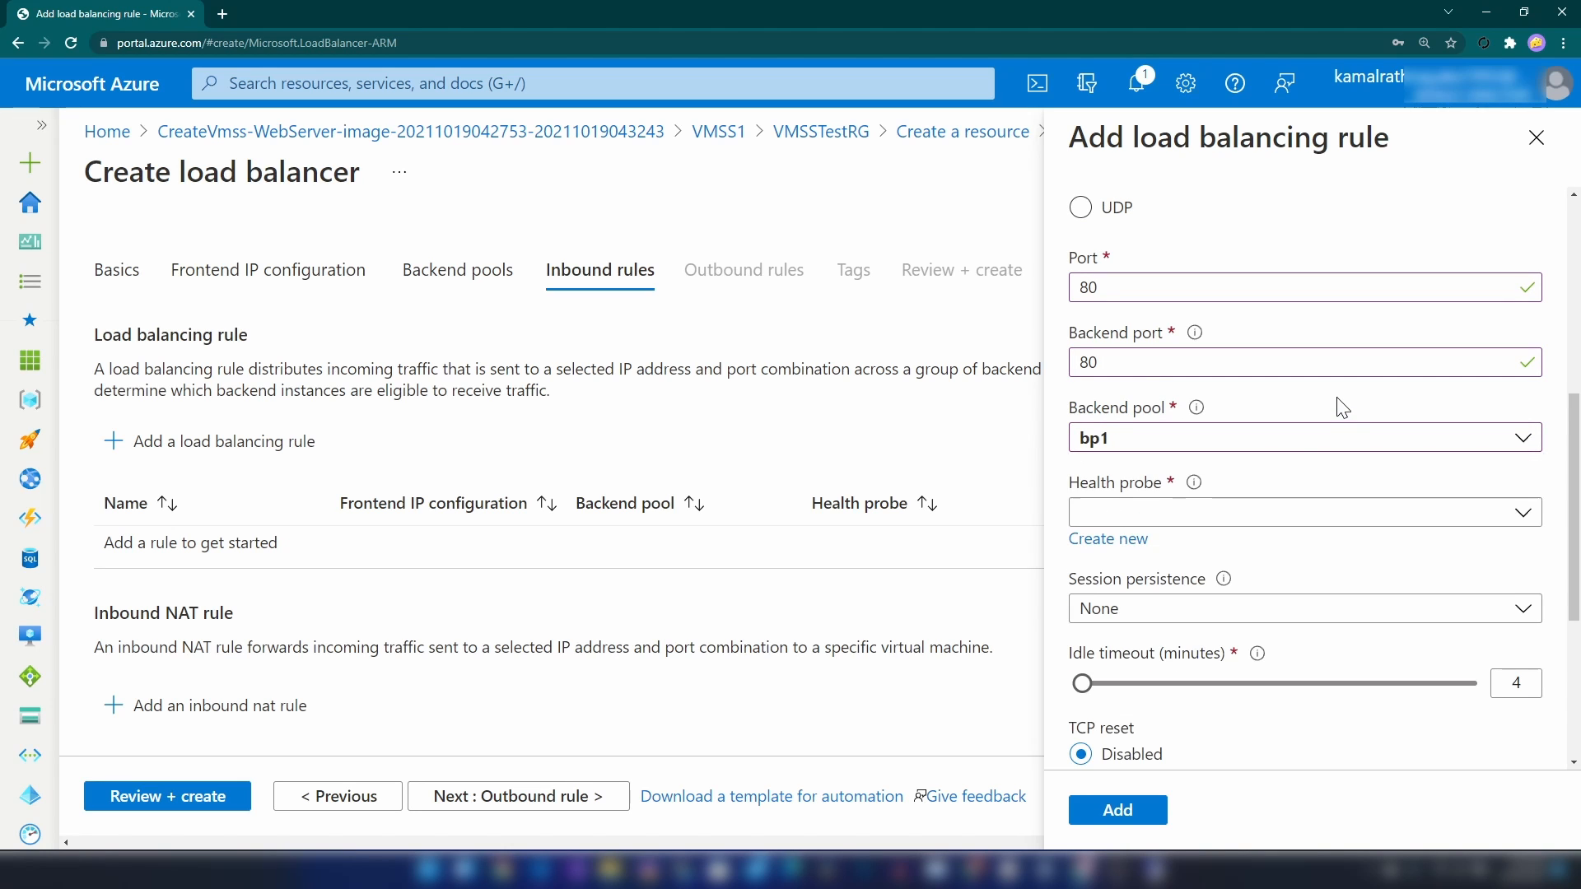
# Begin creating a new health probe for the rule, named hp1 and using the HTTP protocol
pyautogui.scroll(-1, 1212, 555)
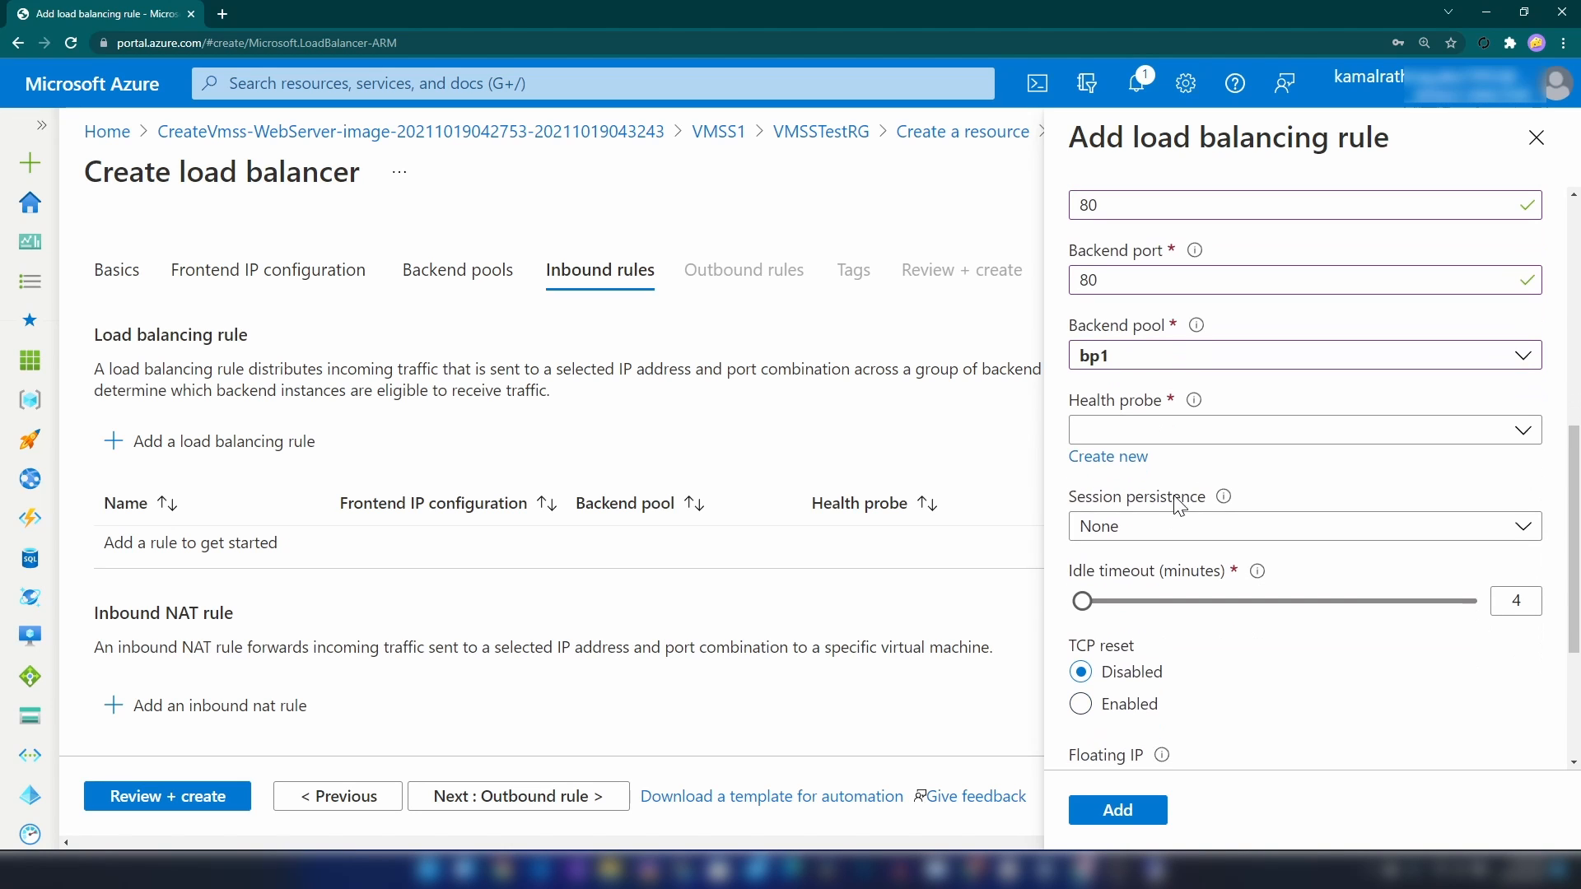
pyautogui.click(1162, 441)
pyautogui.click(1105, 455)
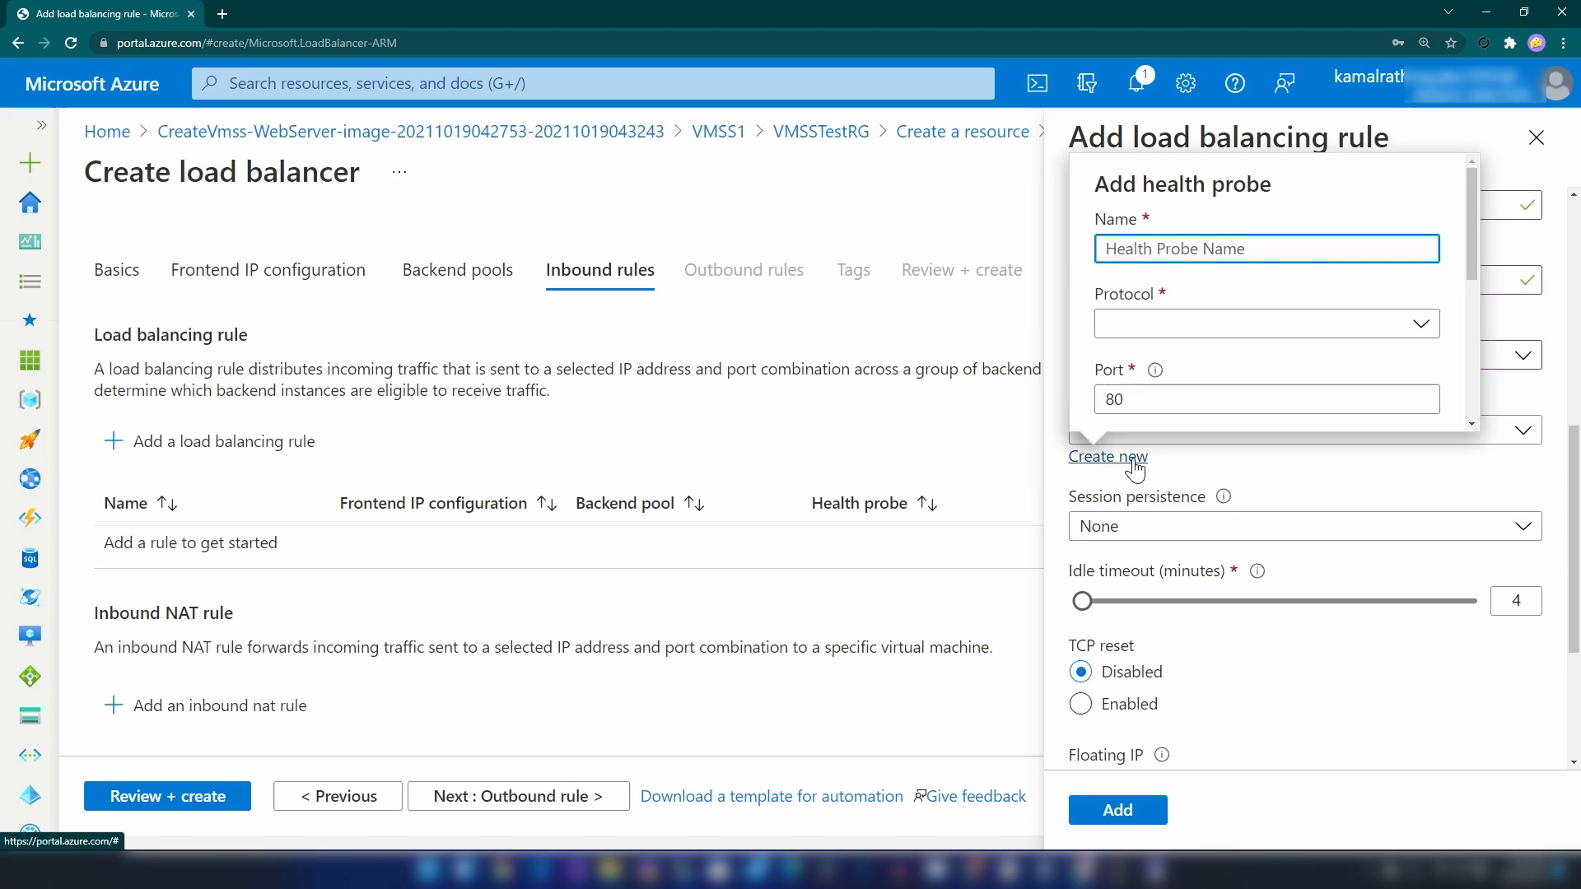
pyautogui.click(1202, 260)
pyautogui.write('hp1')
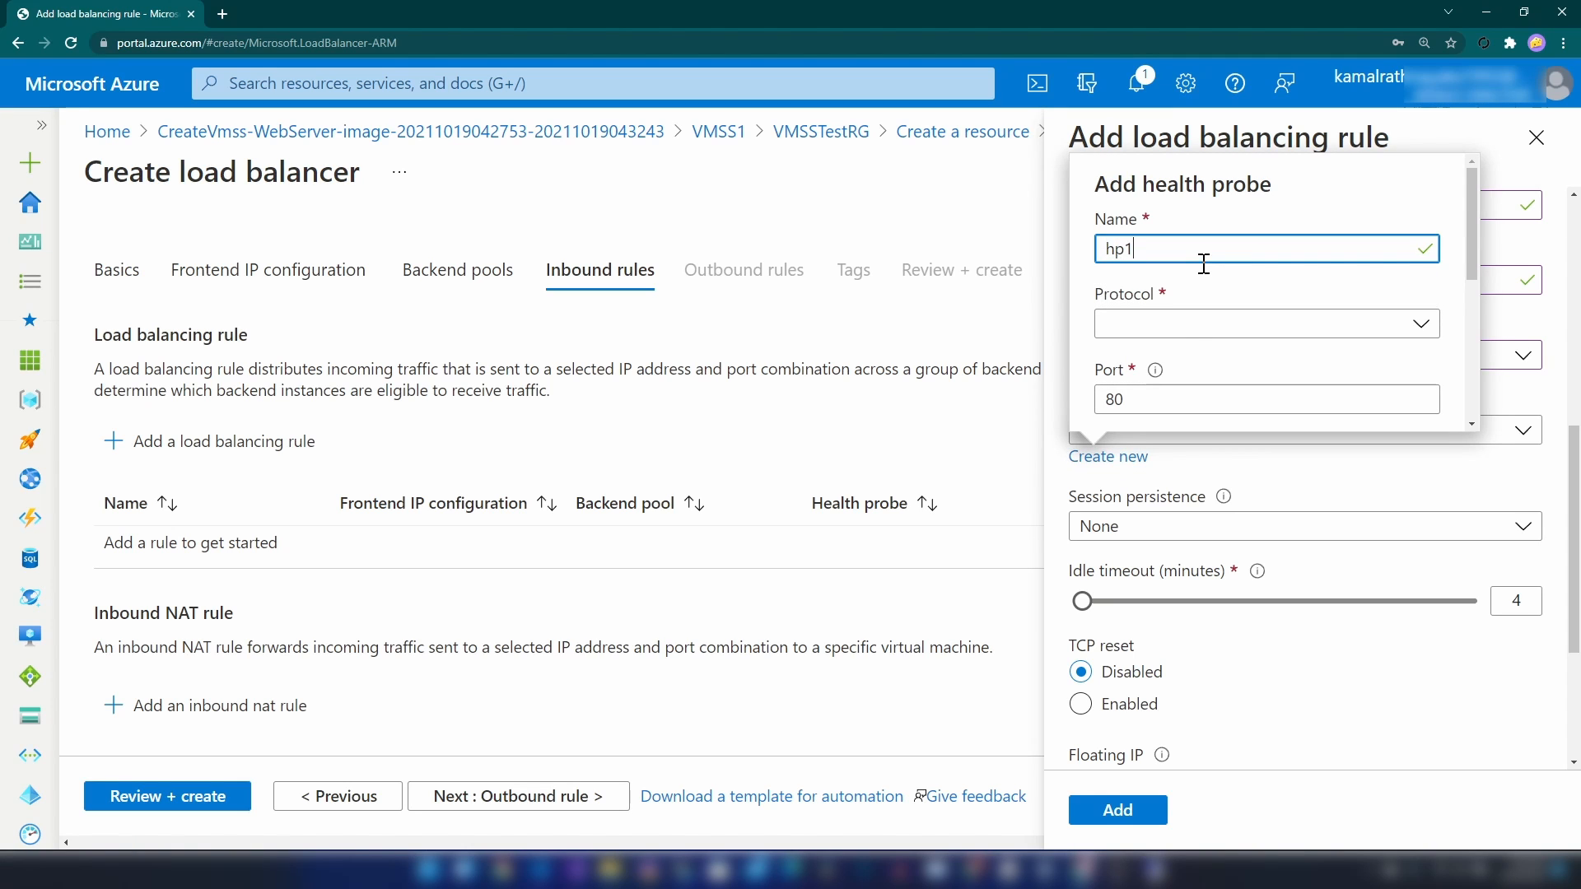
pyautogui.click(1189, 322)
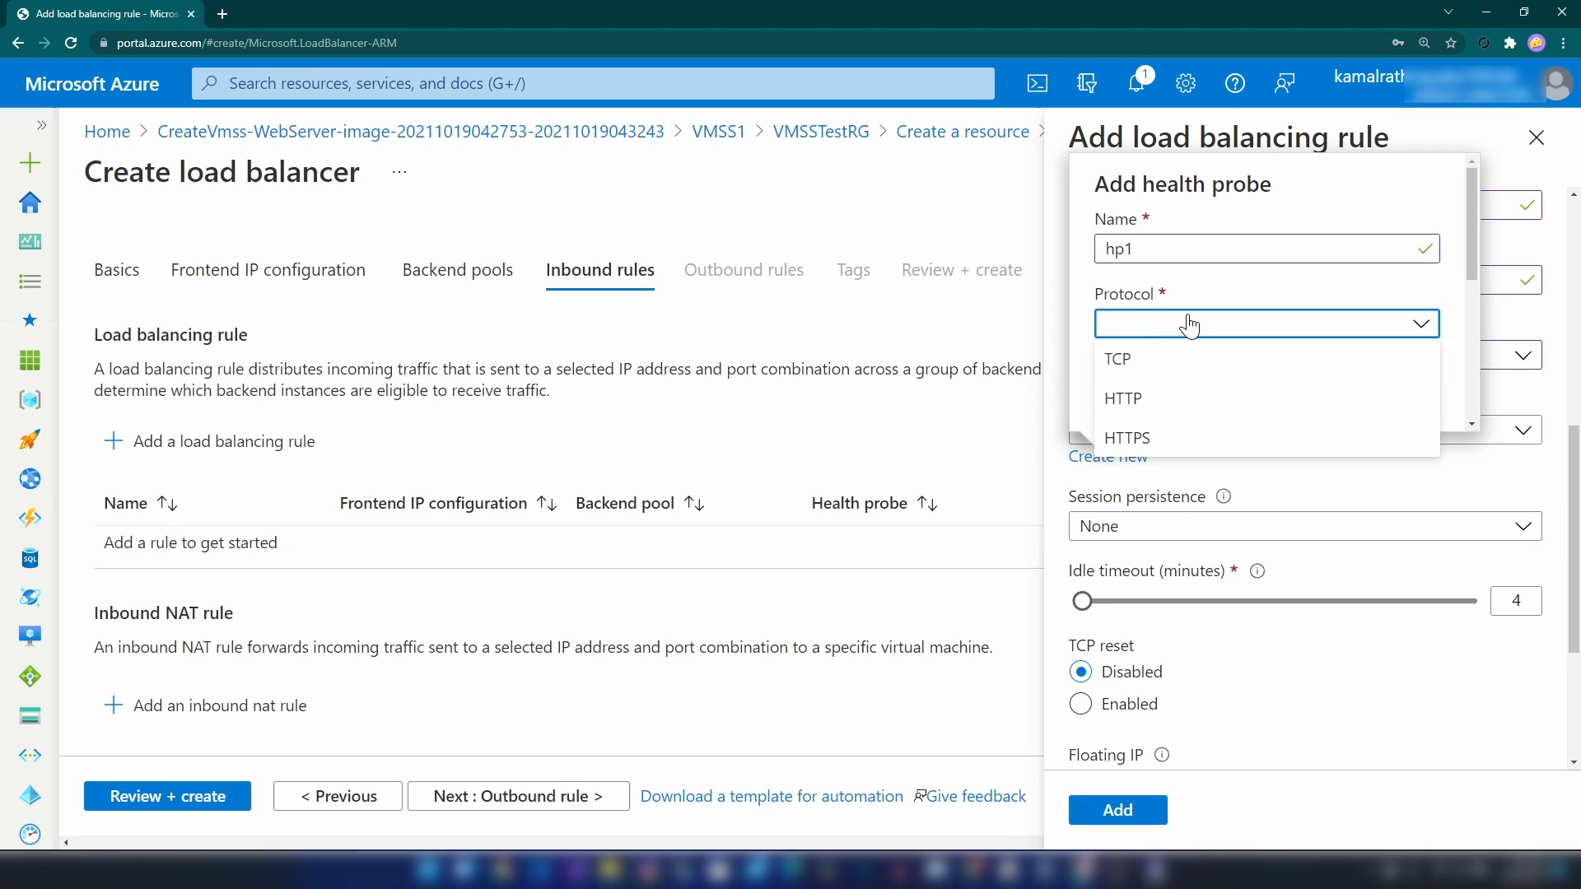
pyautogui.click(1140, 398)
pyautogui.scroll(-1, 1218, 353)
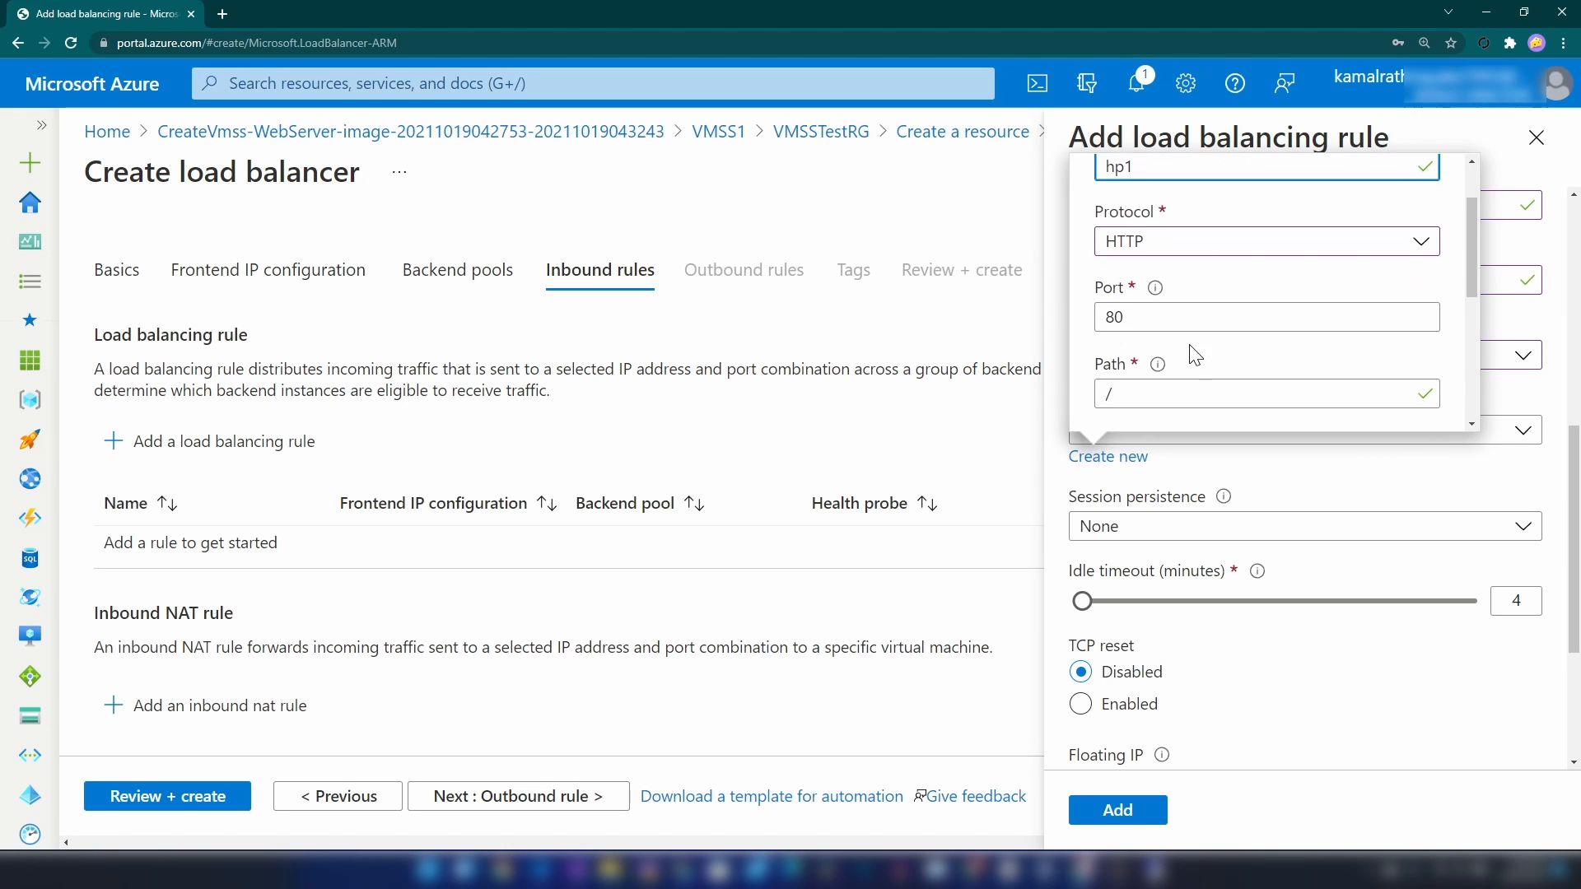
# Check the probe's port, path, interval and unhealthy threshold, and confirm the new health probe
pyautogui.moveTo(1186, 319); pyautogui.dragTo(1090, 318)
pyautogui.click(1172, 316)
pyautogui.scroll(-2, 1172, 317)
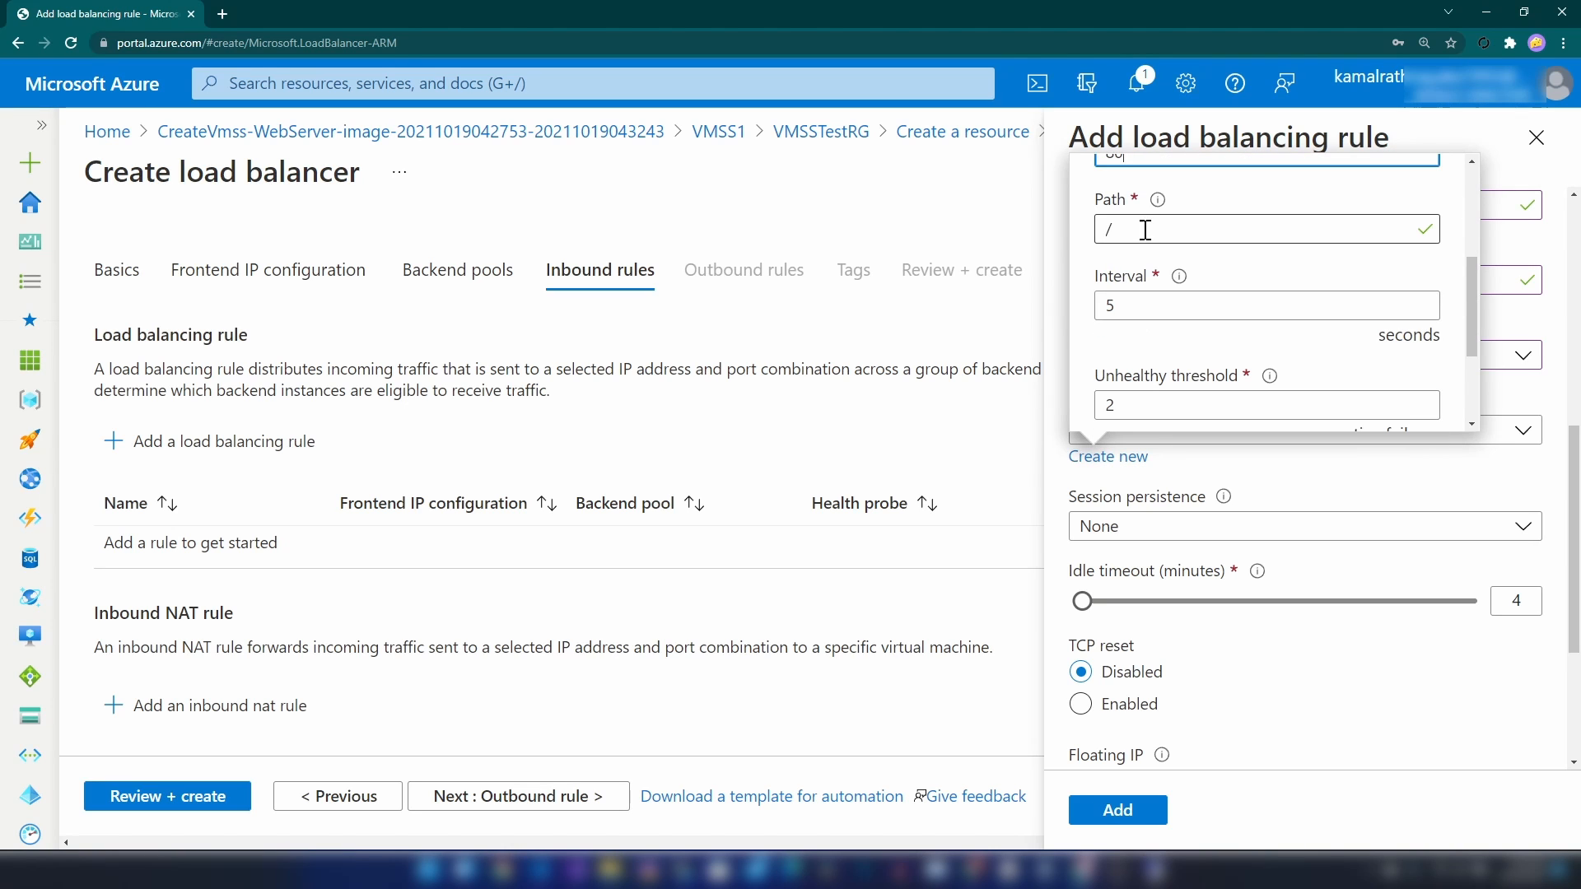
pyautogui.click(1194, 228)
pyautogui.scroll(-2, 1175, 272)
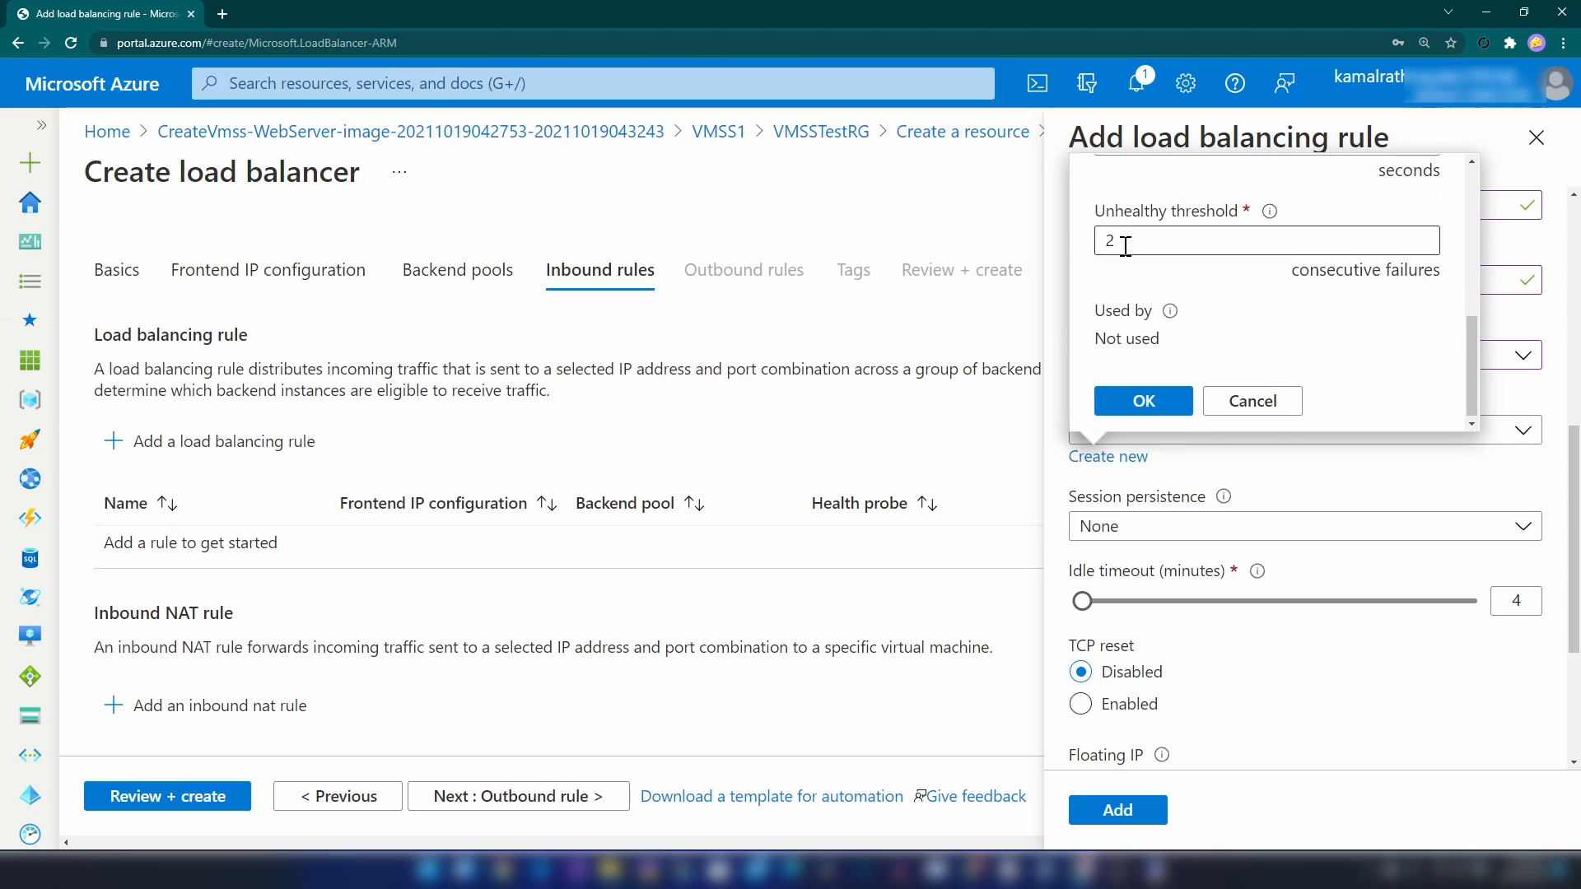
pyautogui.scroll(1, 1129, 247)
pyautogui.click(1139, 227)
pyautogui.click(1140, 323)
pyautogui.scroll(-2, 1140, 321)
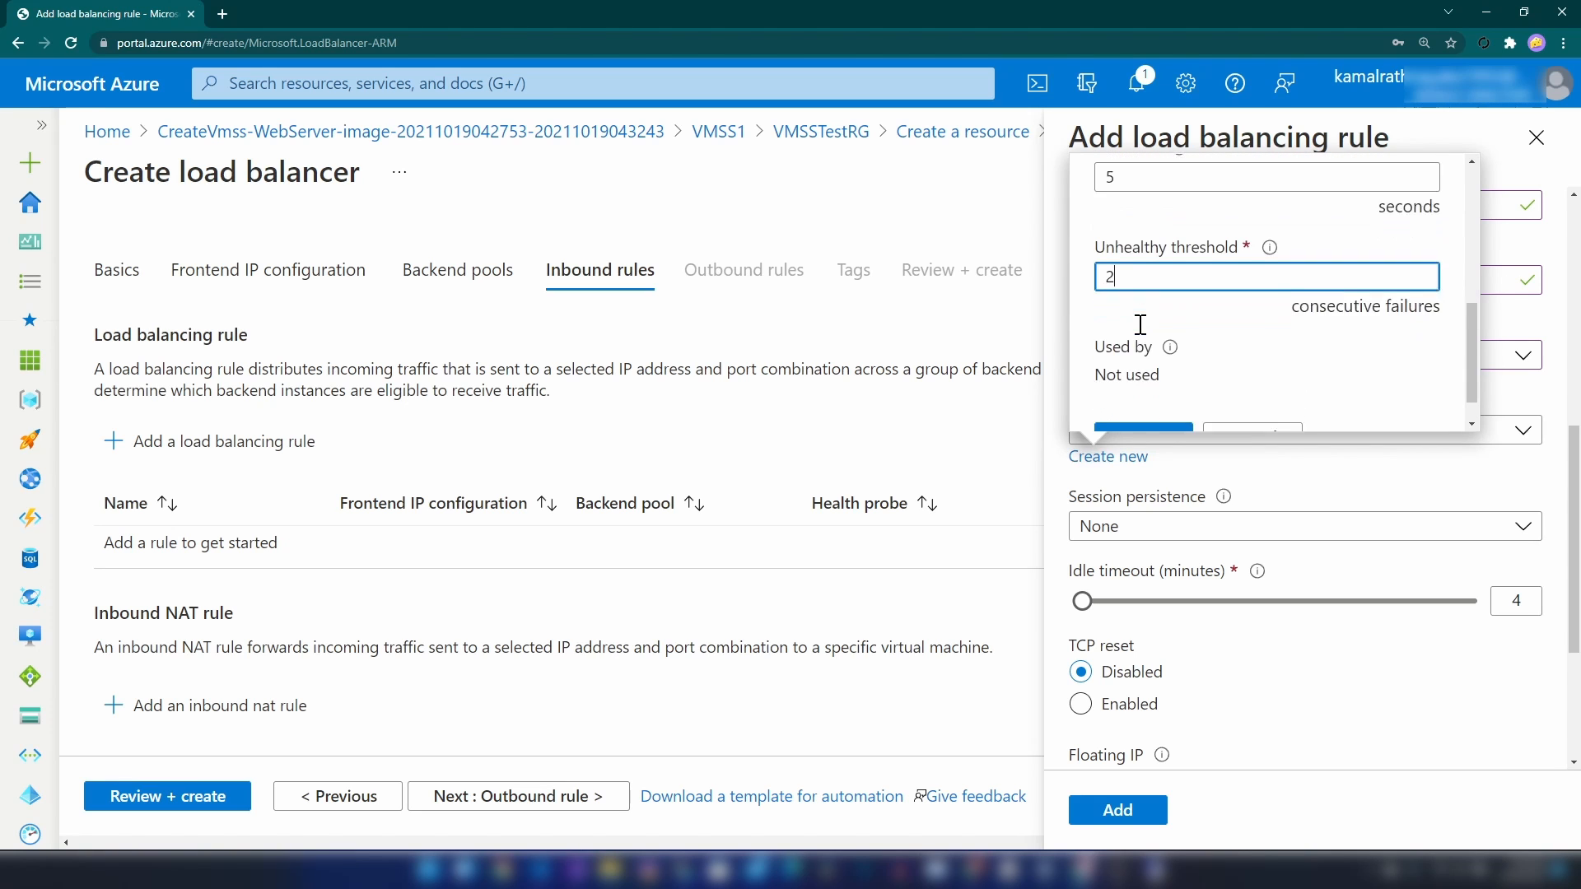
pyautogui.moveTo(1139, 228); pyautogui.dragTo(1075, 231)
pyautogui.click(1128, 349)
pyautogui.scroll(-5, 1151, 350)
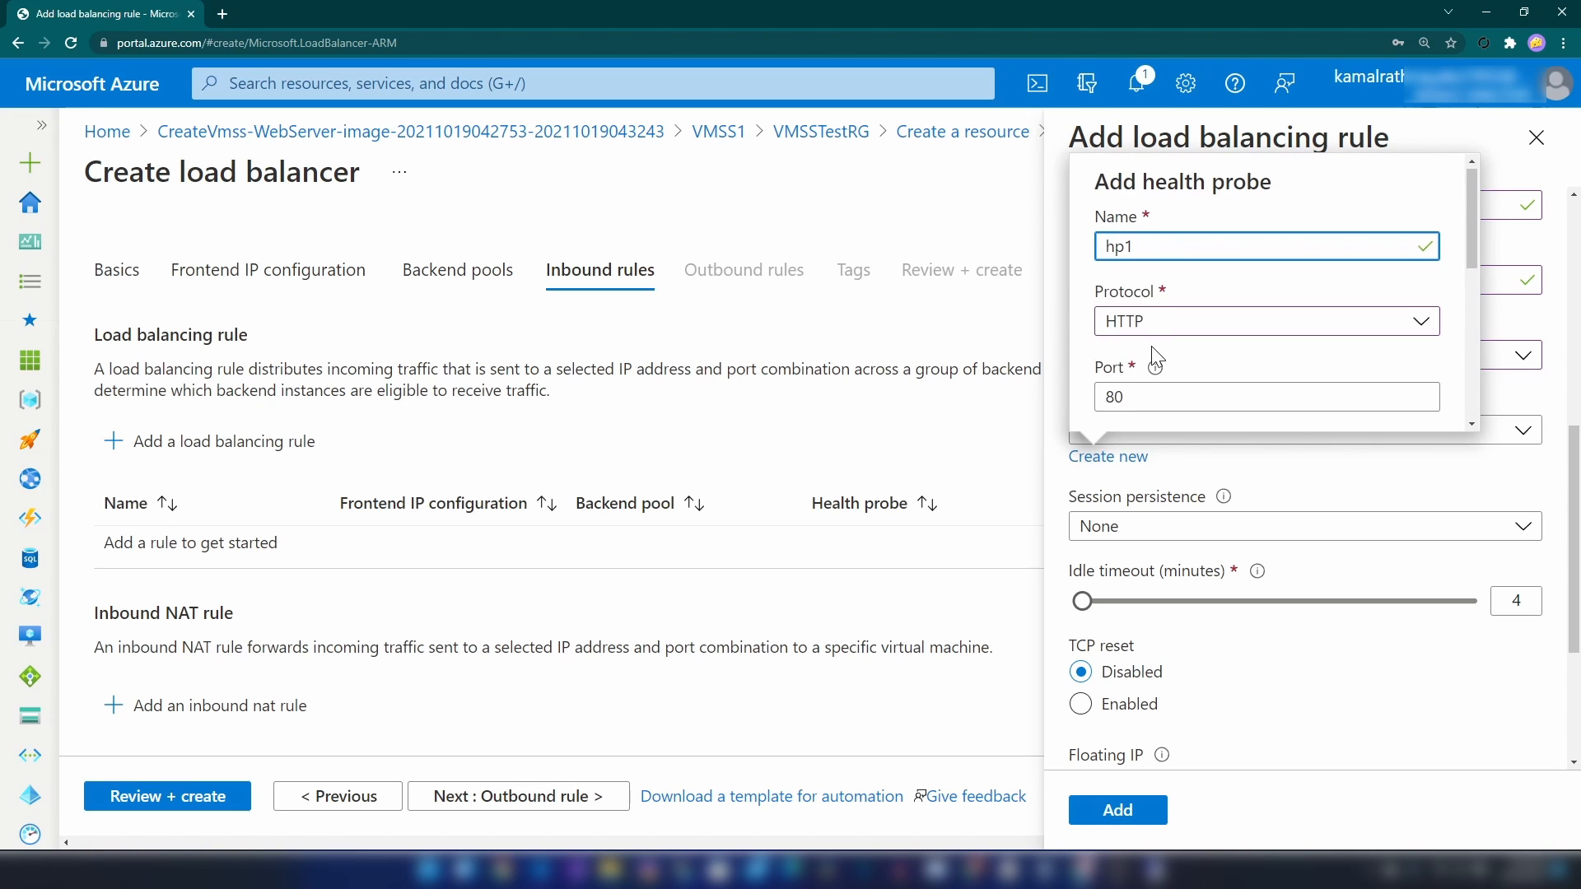
pyautogui.click(1151, 398)
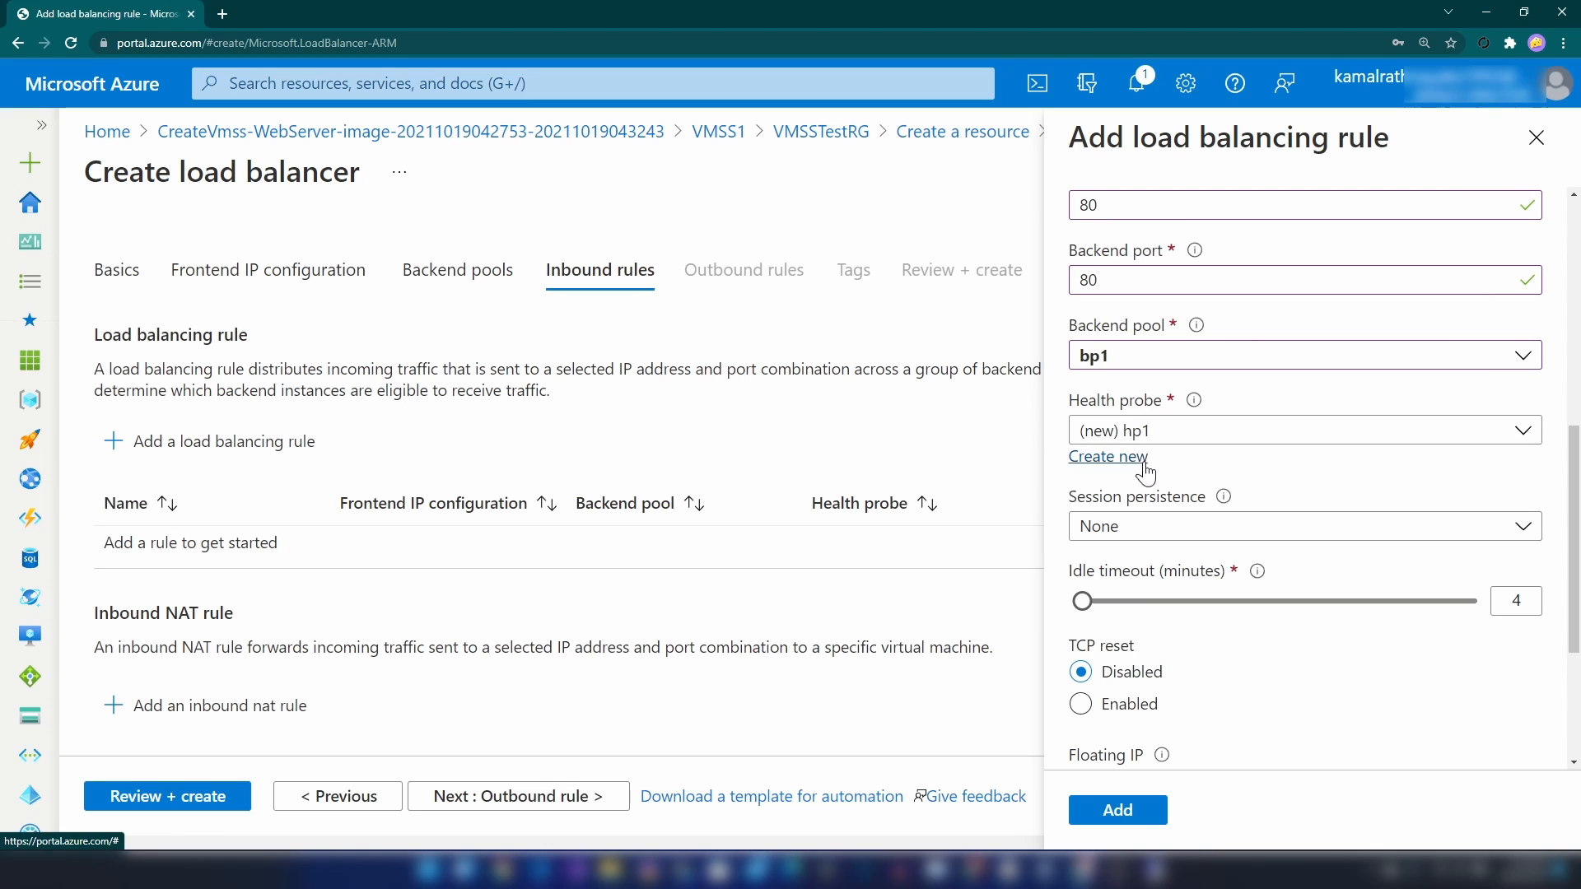
# Review the rule's session persistence, idle timeout, TCP reset, floating IP and outbound SNAT options, and add the load balancing rule
pyautogui.click(1132, 529)
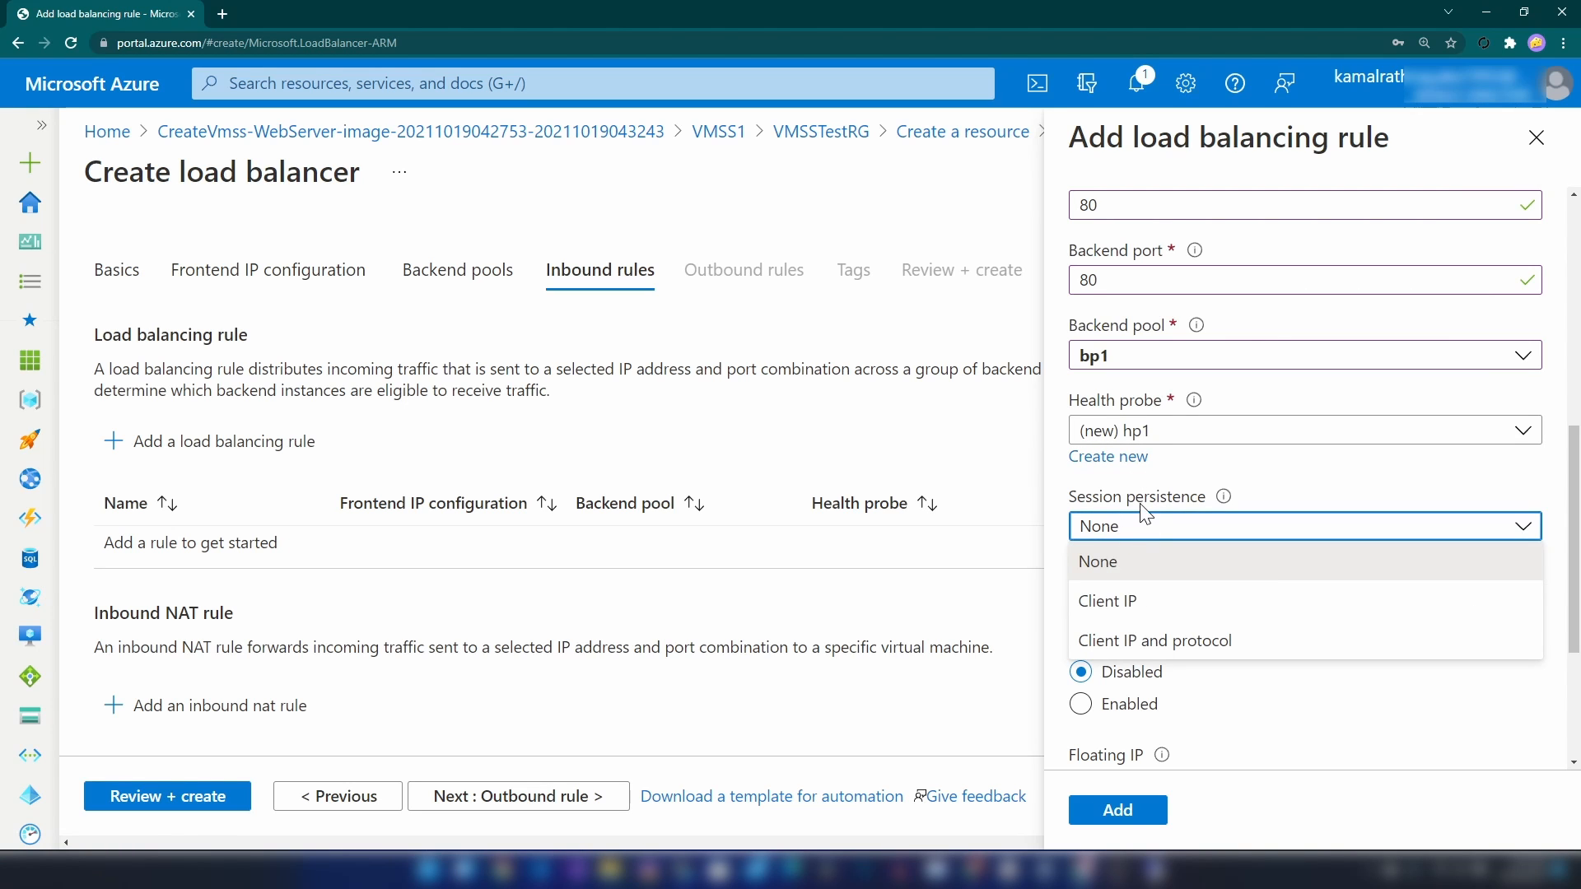
pyautogui.click(1148, 527)
pyautogui.scroll(-1, 1151, 533)
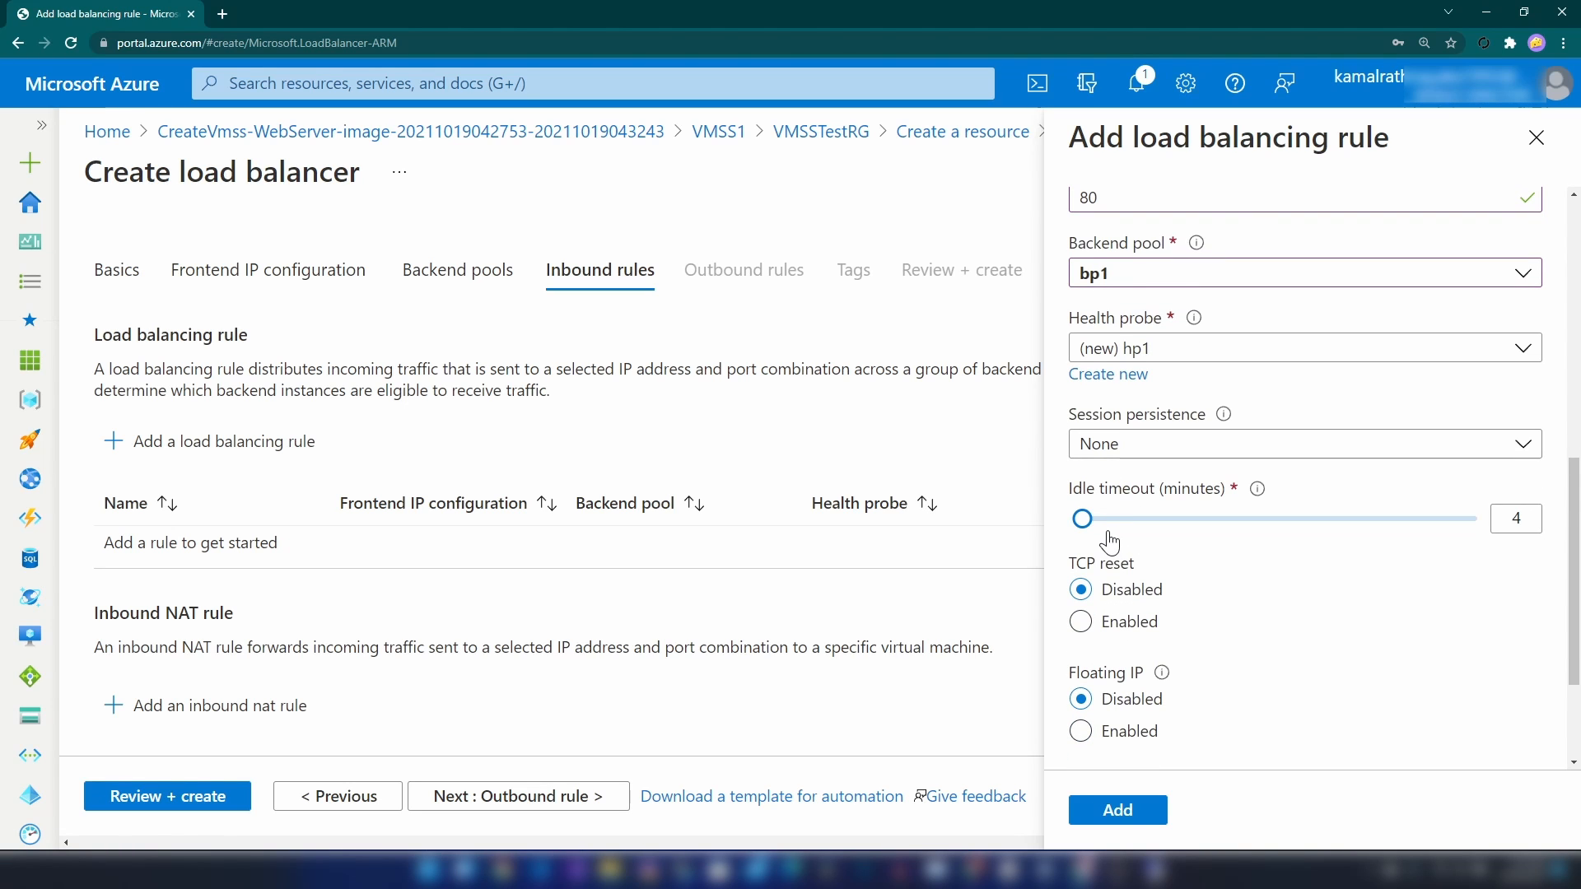
pyautogui.scroll(-2, 1084, 659)
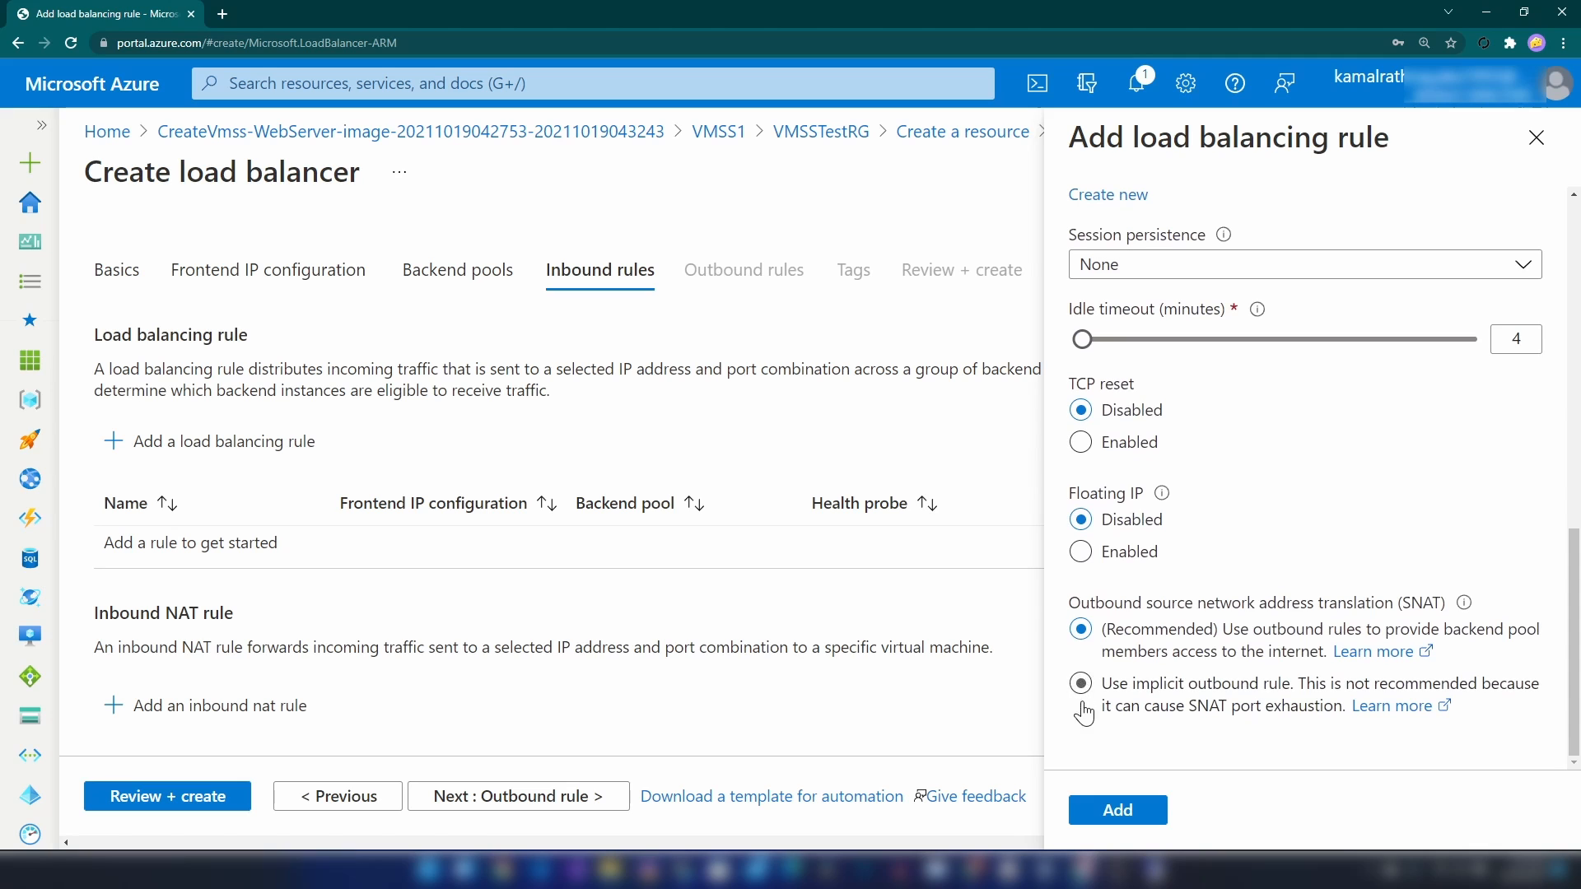
pyautogui.click(1115, 815)
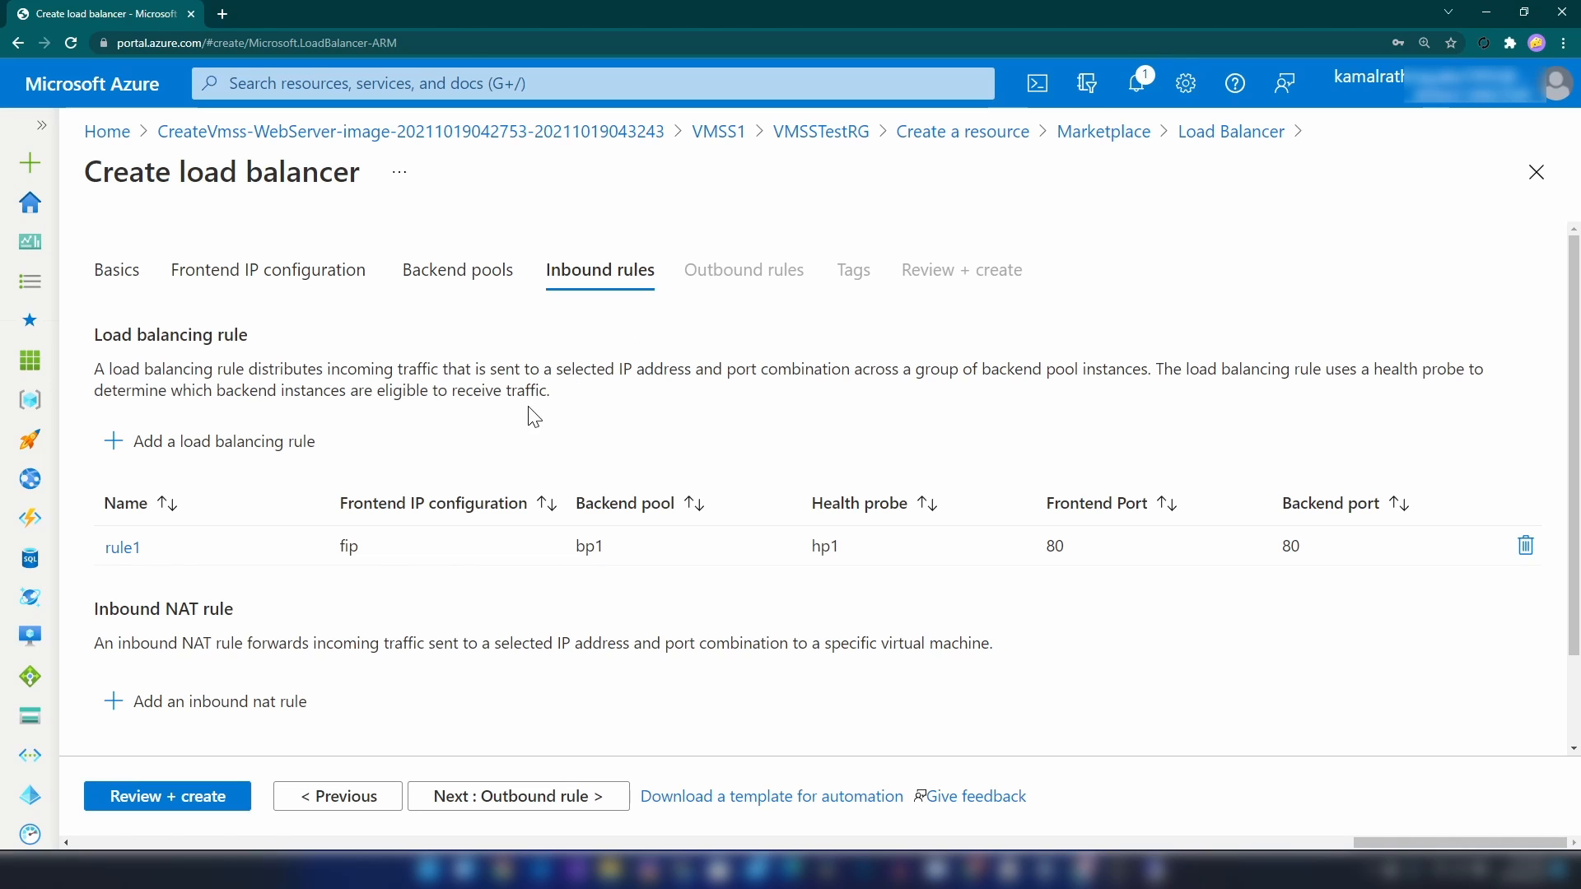
# Proceed past outbound rules and tags without adding any, and create the load balancer
pyautogui.click(545, 799)
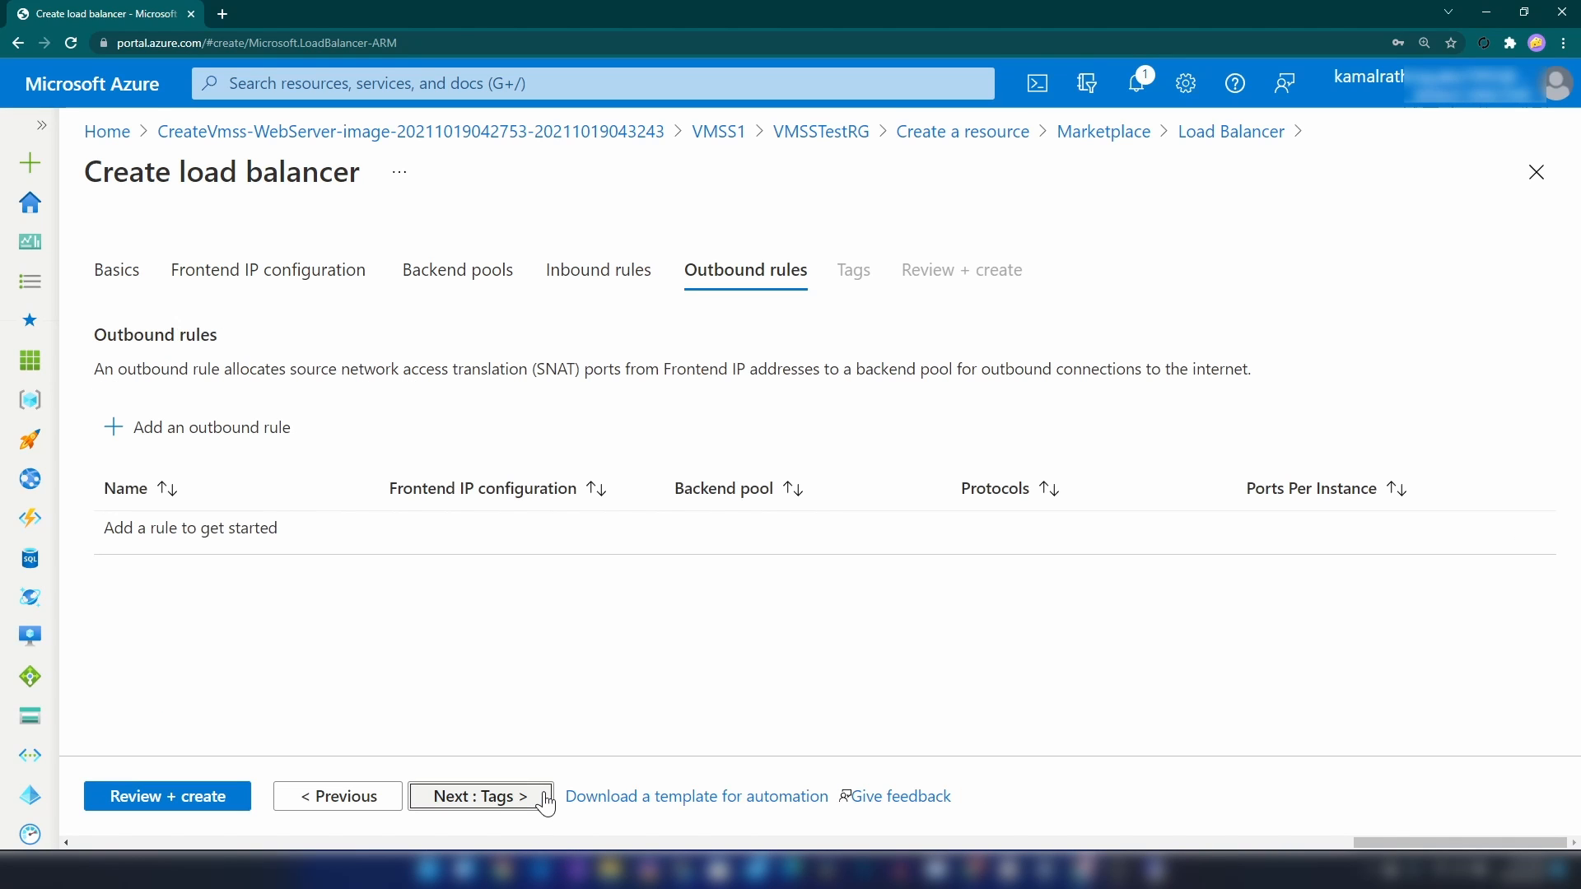
pyautogui.click(476, 807)
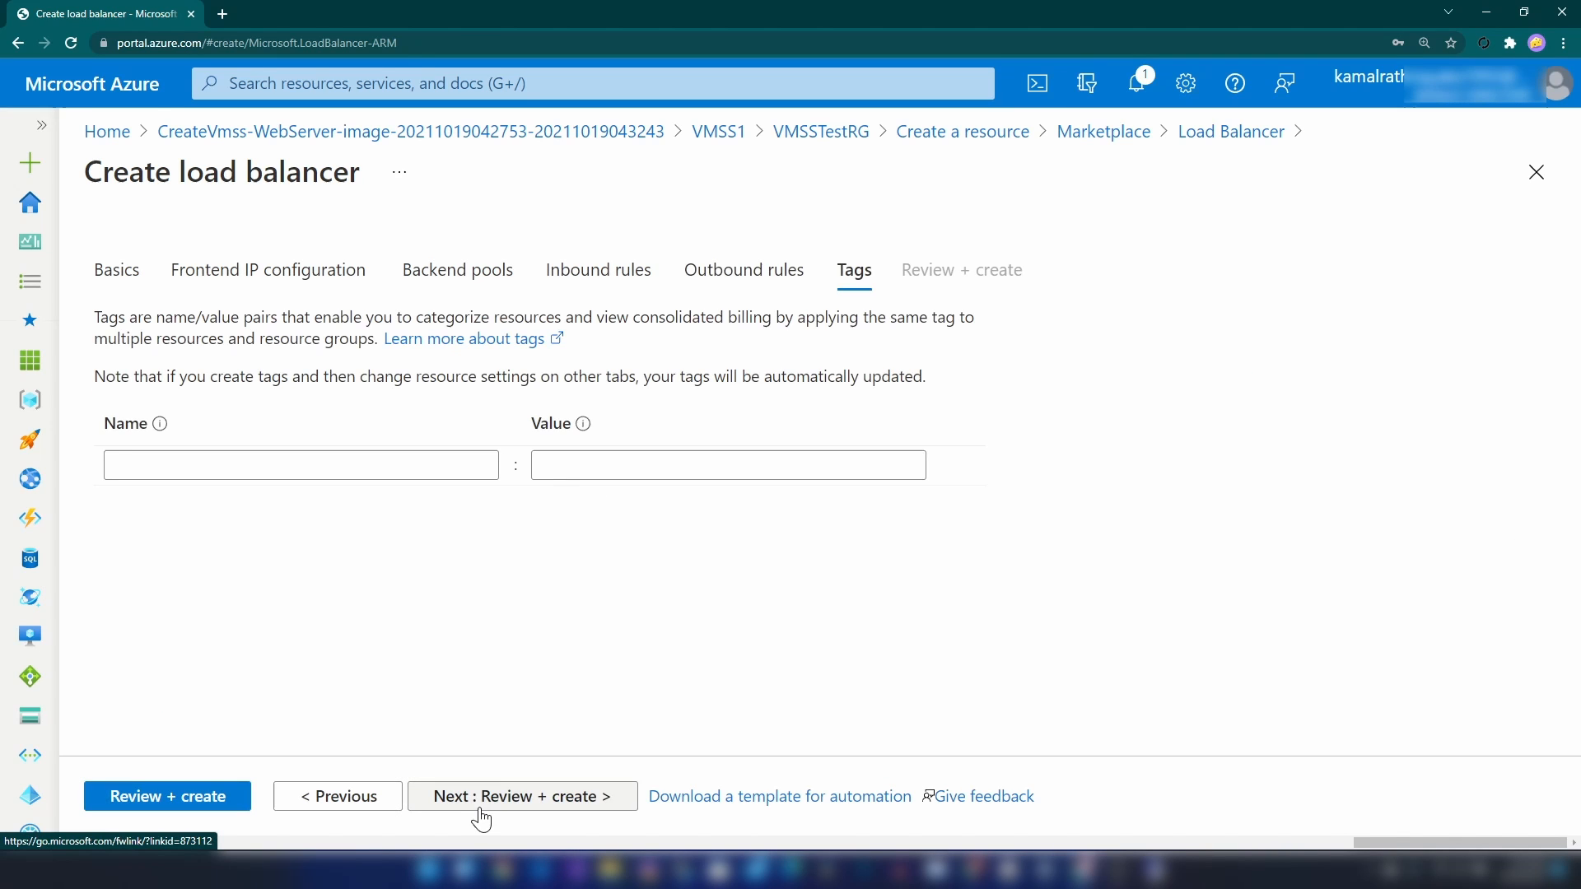
pyautogui.click(432, 809)
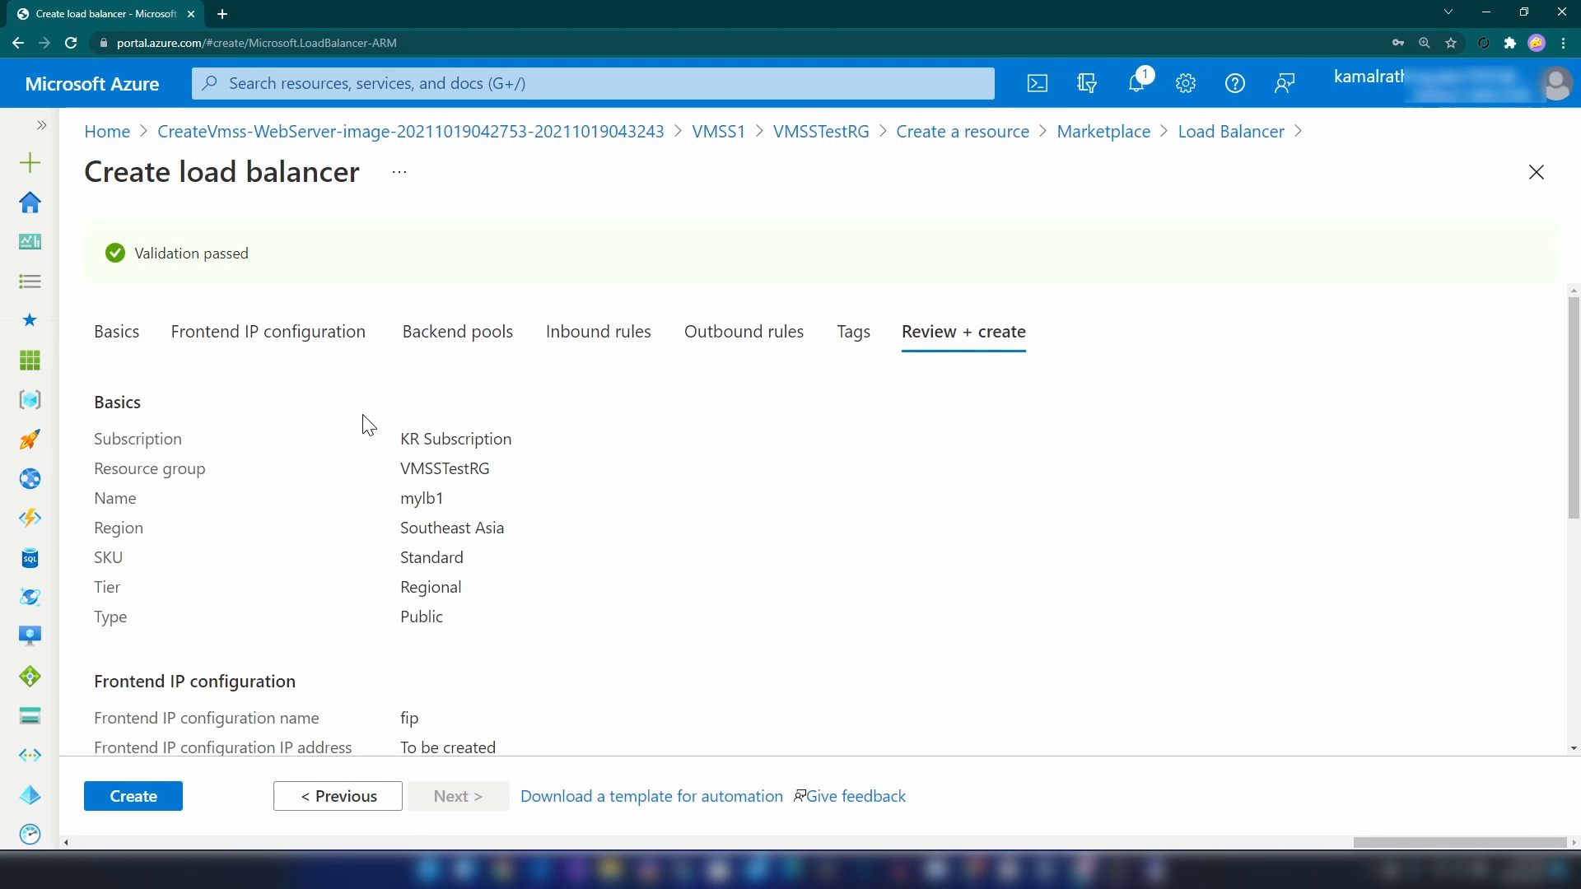
pyautogui.click(156, 803)
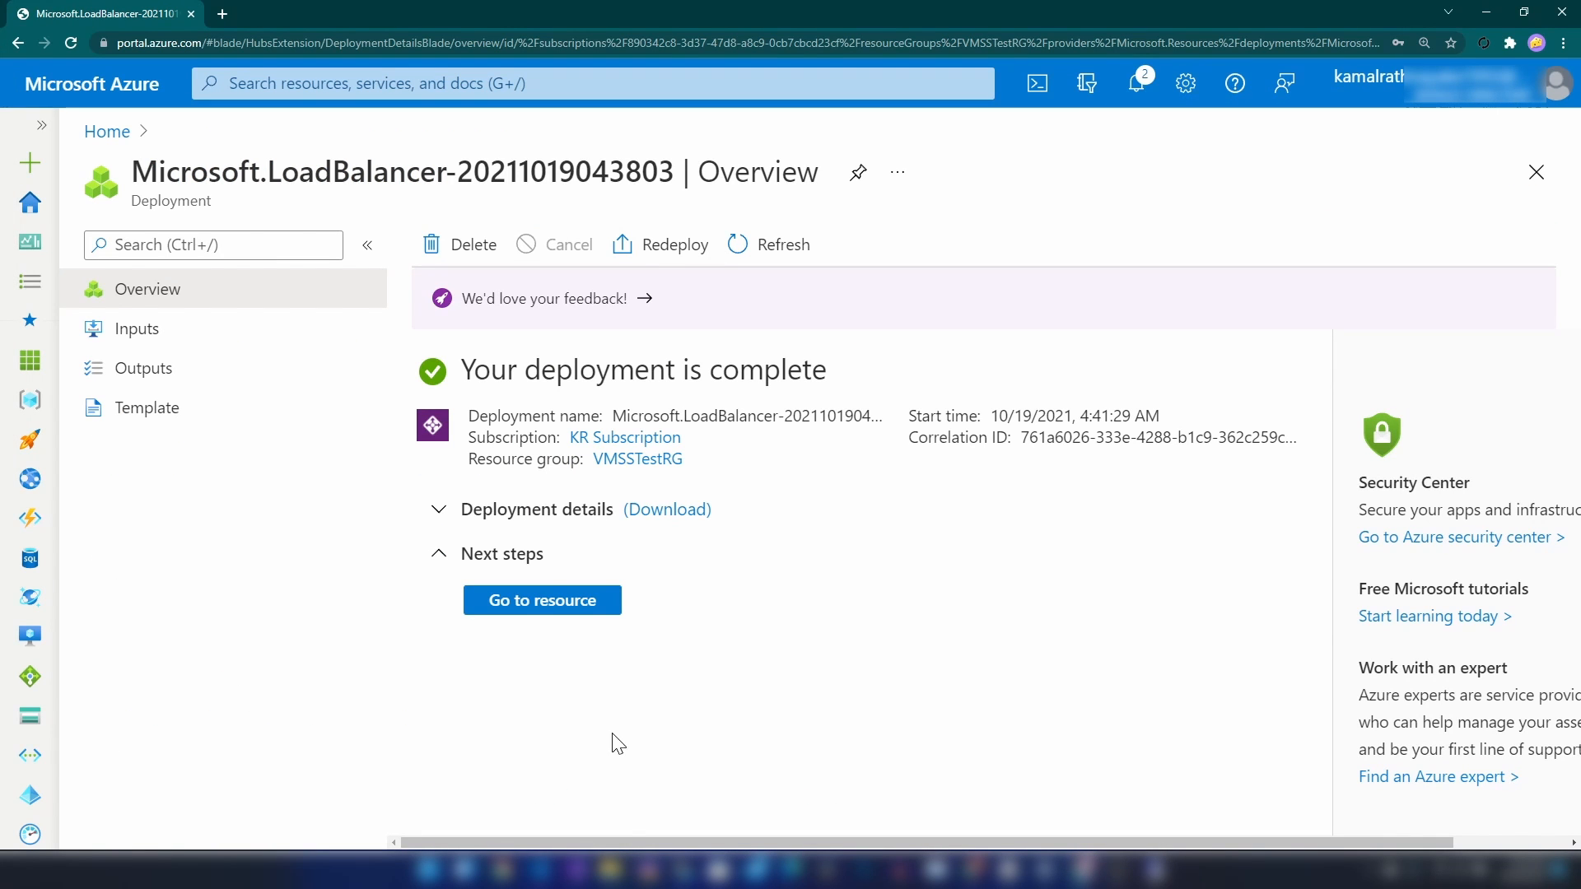
# Open the deployed mylb1 load balancer and look over its overview details
pyautogui.click(559, 600)
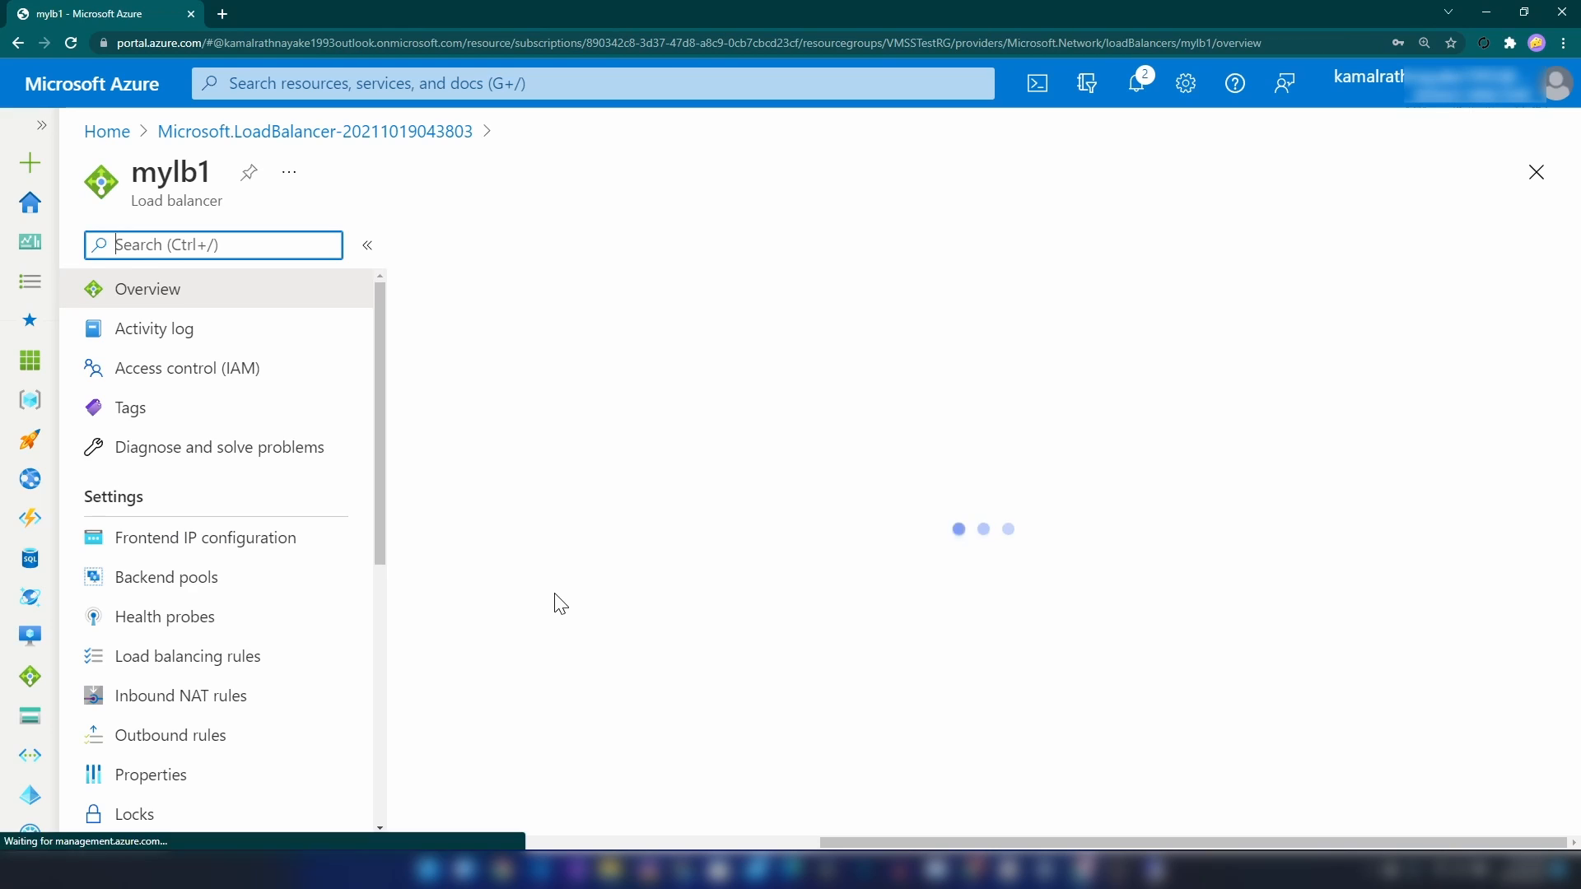
pyautogui.scroll(-1, 576, 552)
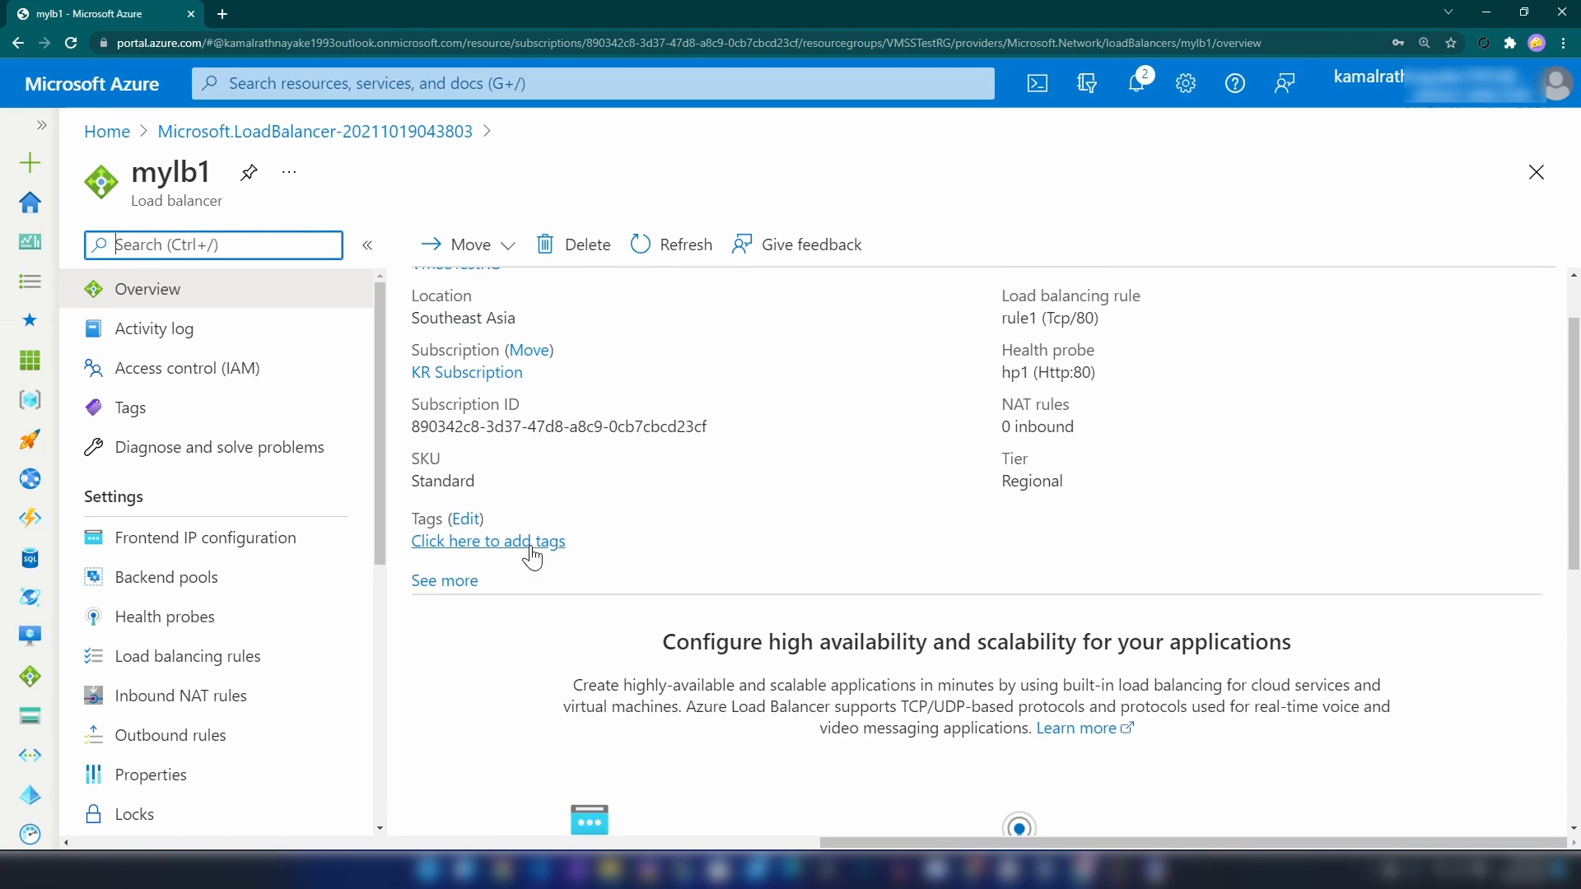
pyautogui.scroll(-2, 745, 553)
pyautogui.scroll(3, 750, 554)
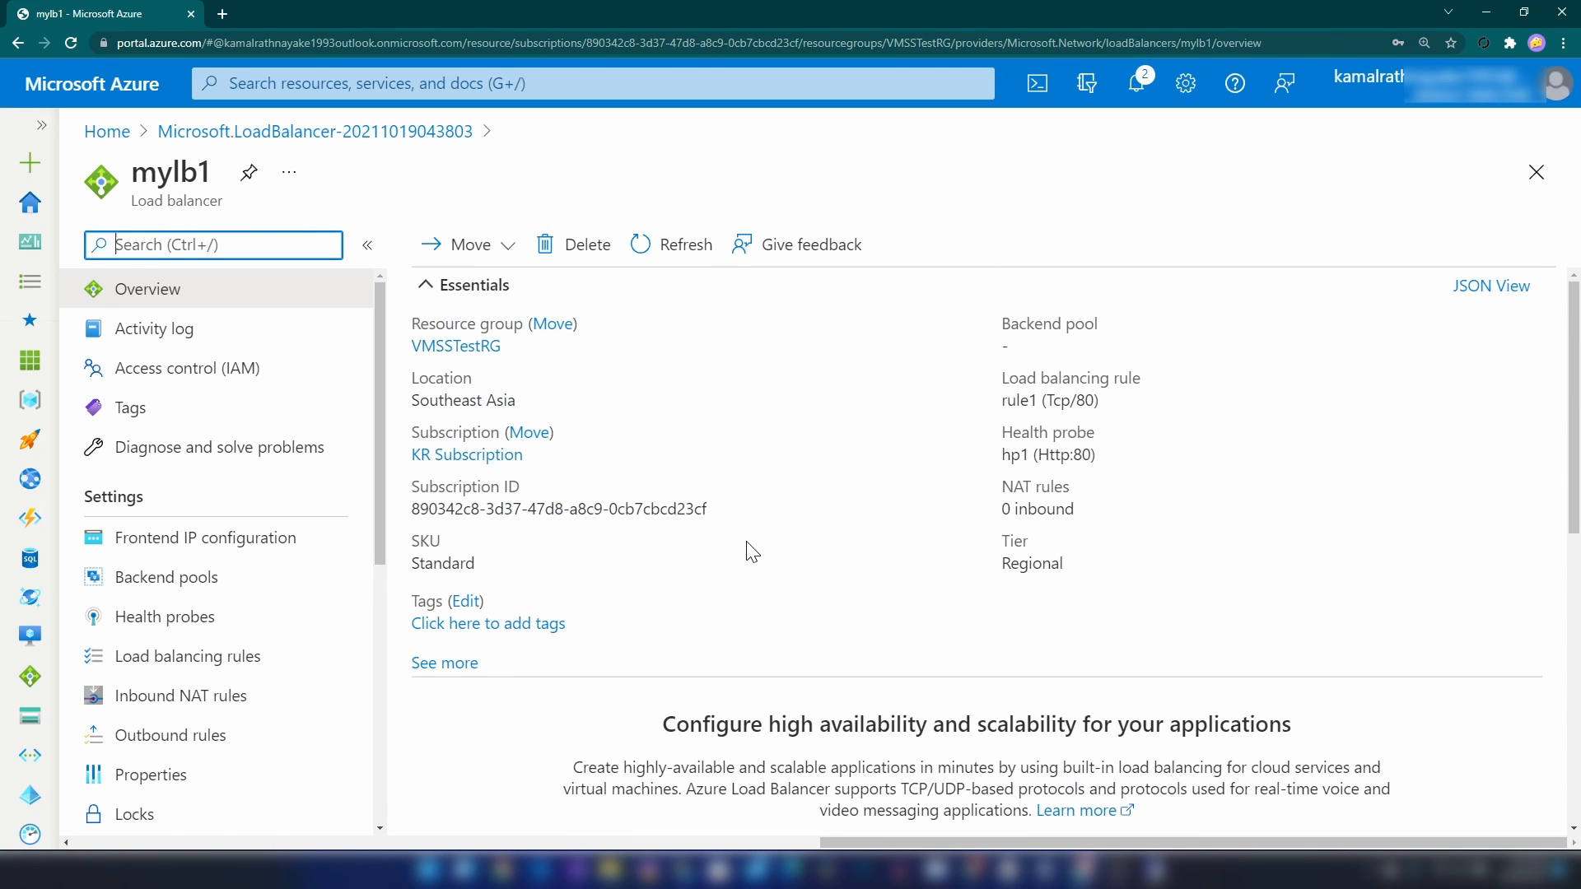
# Find the public IP address in mylb1's frontend IP configuration and open it in a new browser tab
pyautogui.click(154, 552)
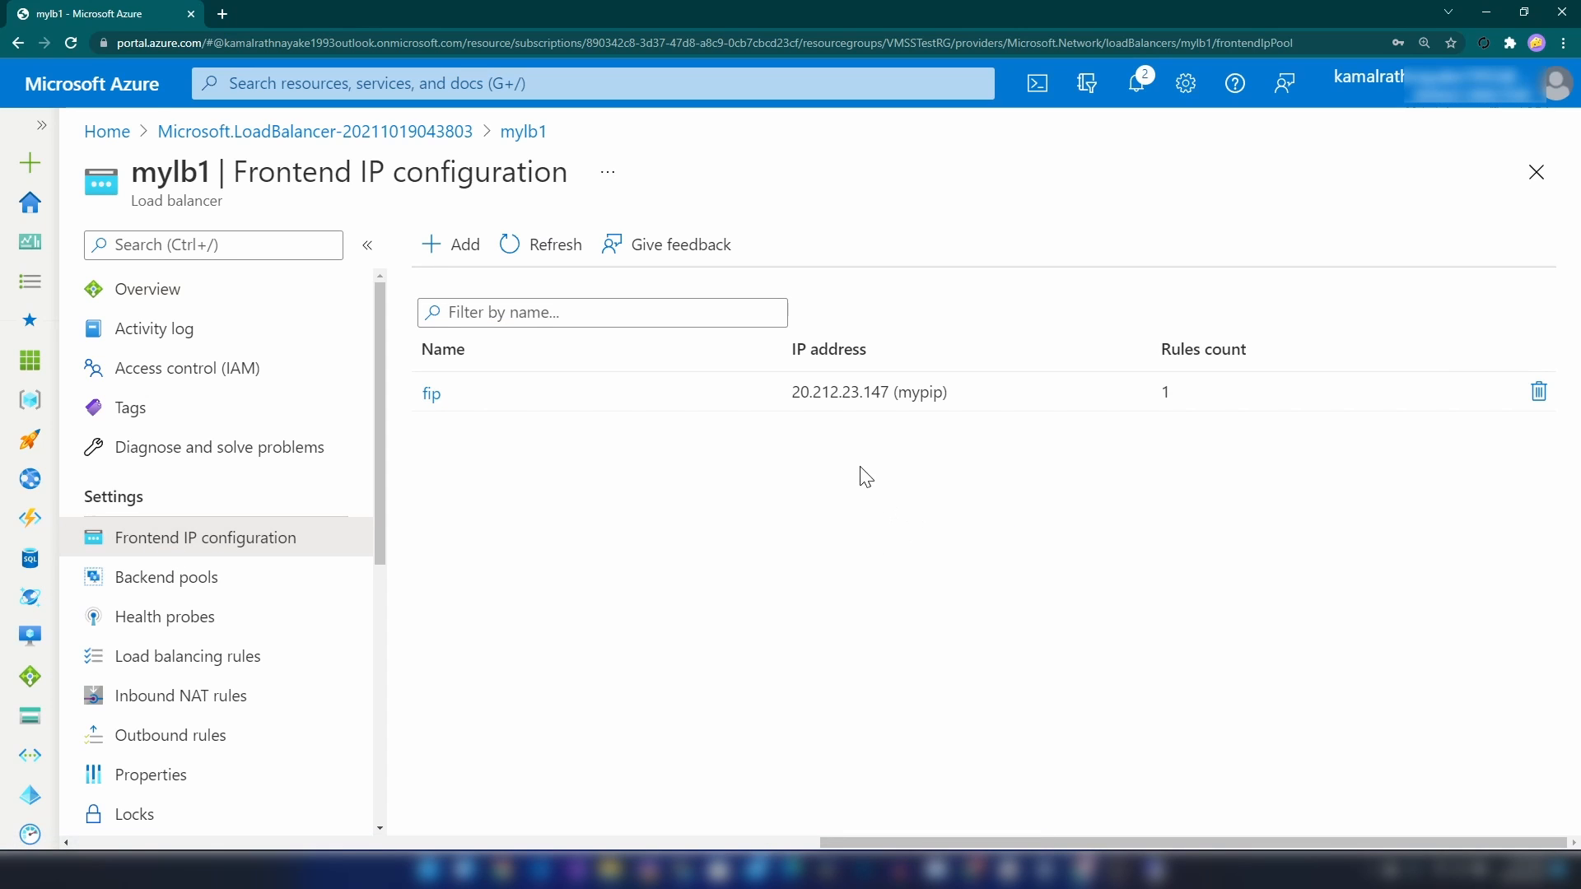
pyautogui.moveTo(788, 394); pyautogui.dragTo(889, 397)
pyautogui.moveTo(848, 395); pyautogui.dragTo(646, 8)
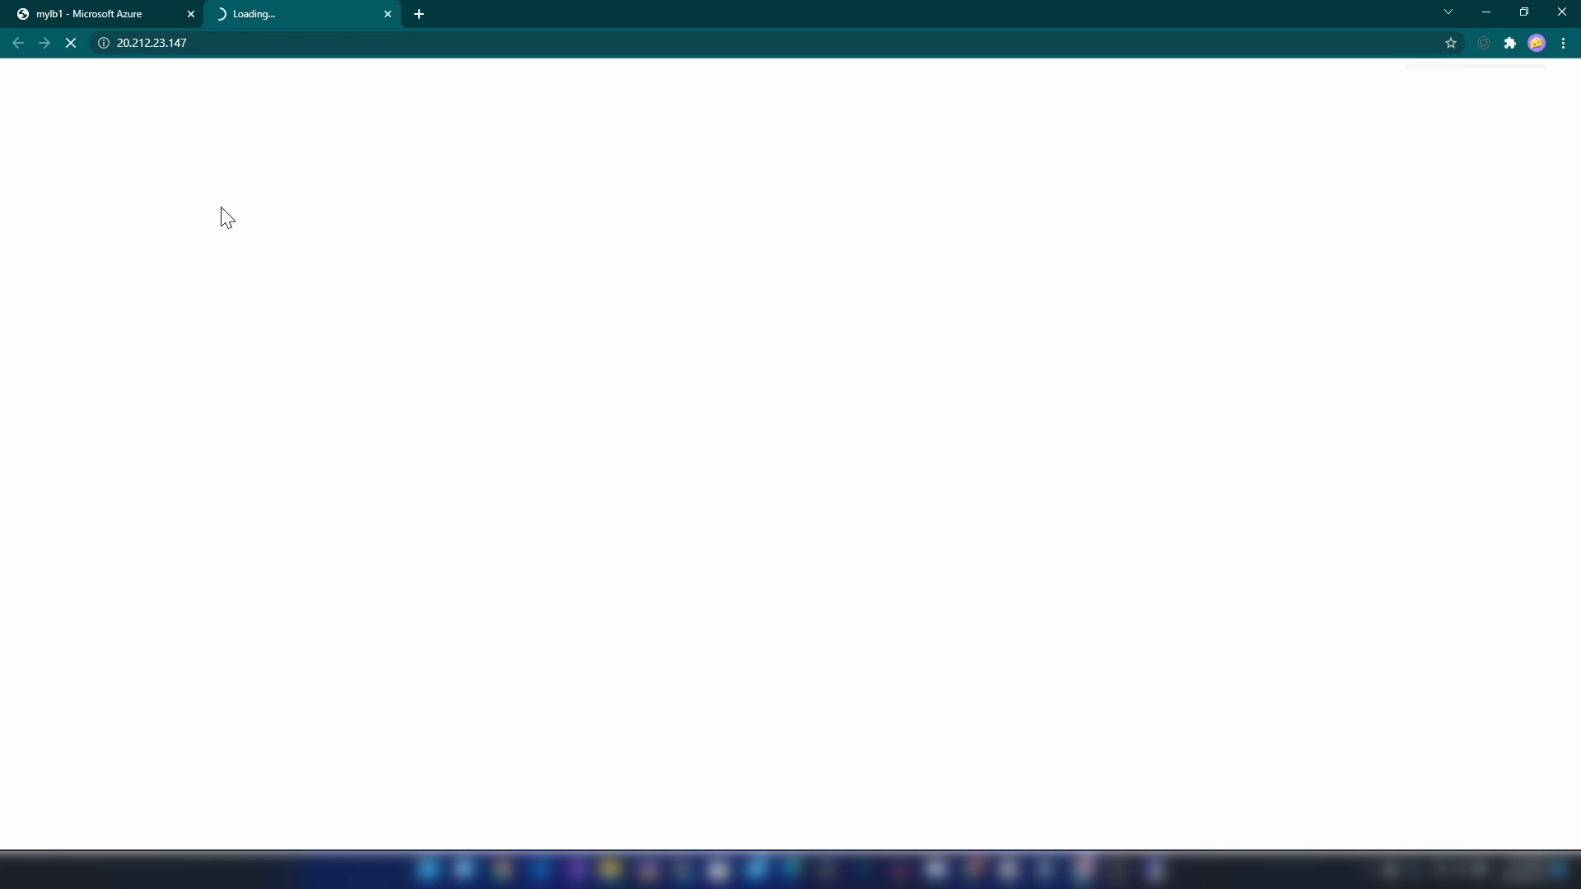
# Return to the Azure portal and open the network security group basicNsgVMSSTestRG-vnet-nic01 from the VMSSTestRG resource group
pyautogui.click(90, 14)
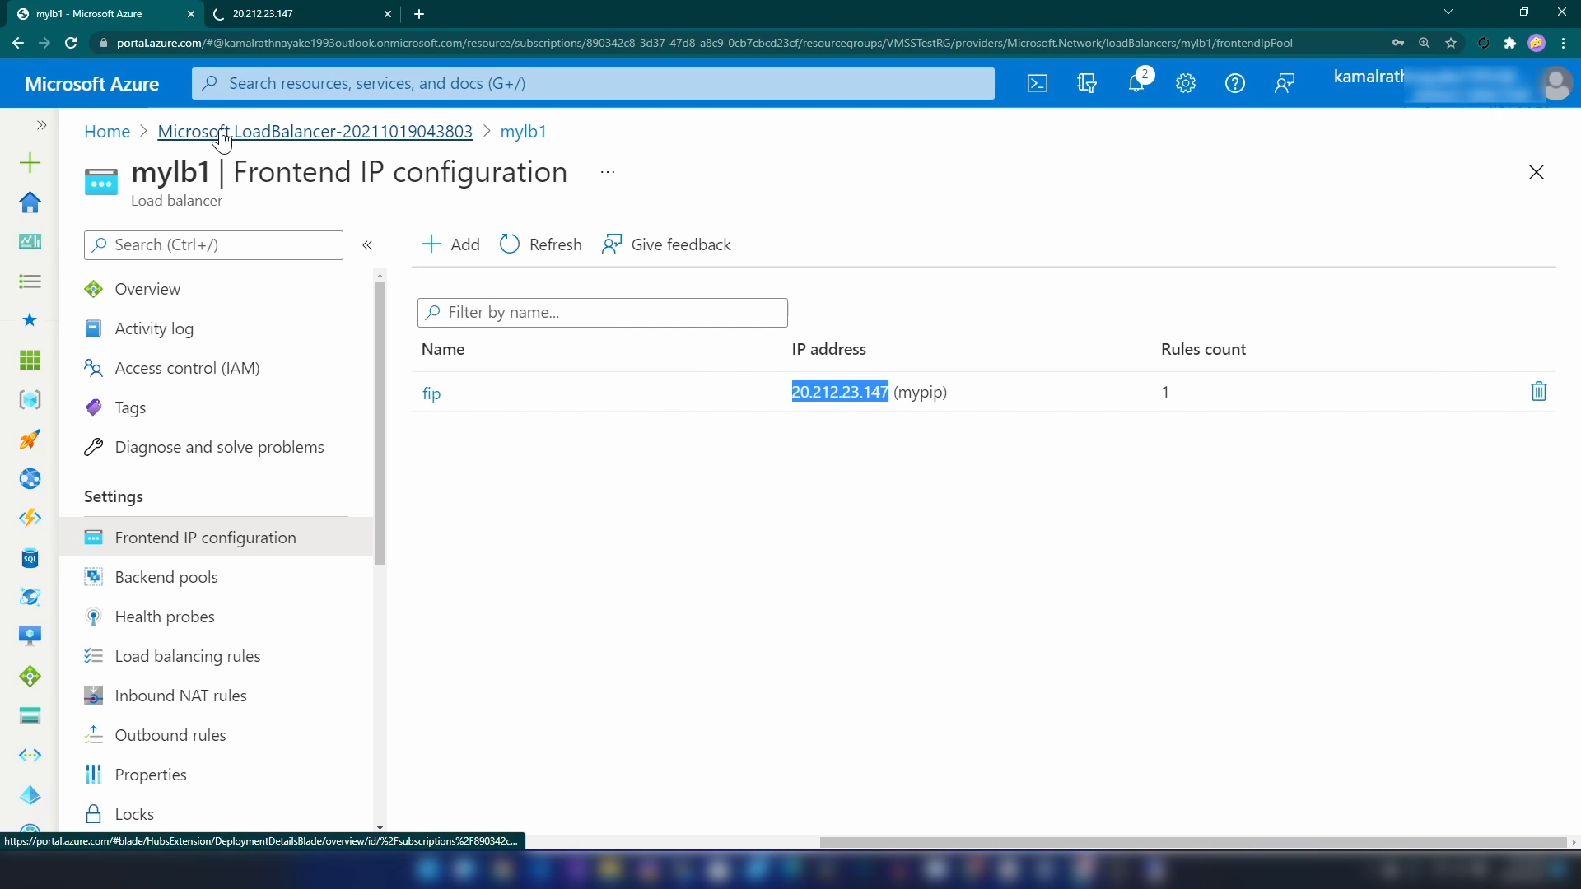
pyautogui.click(221, 136)
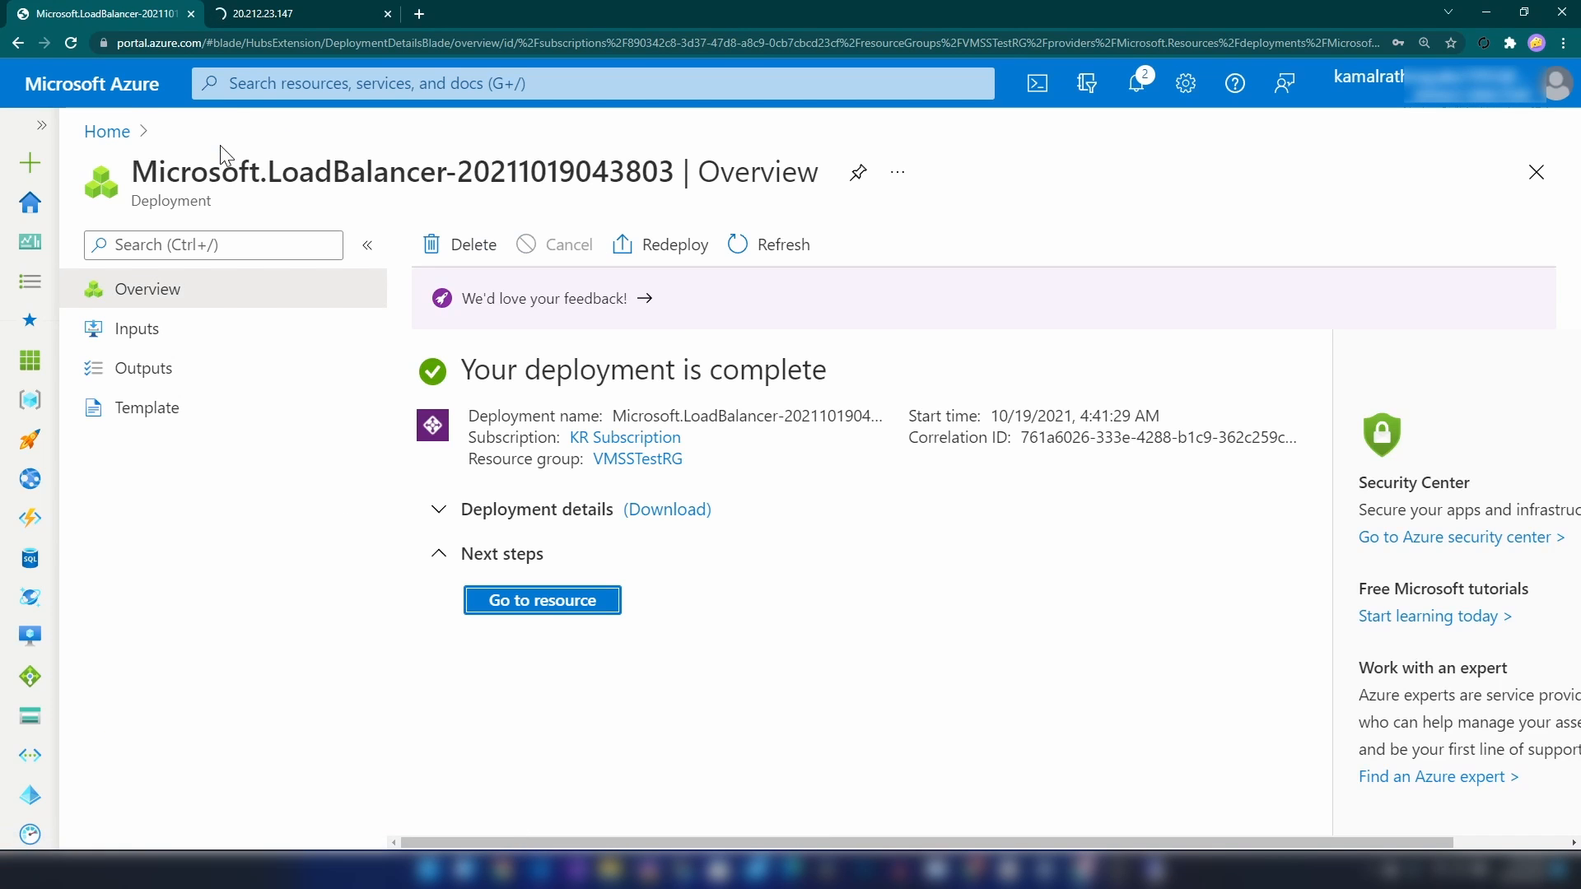
pyautogui.click(124, 111)
pyautogui.click(324, 205)
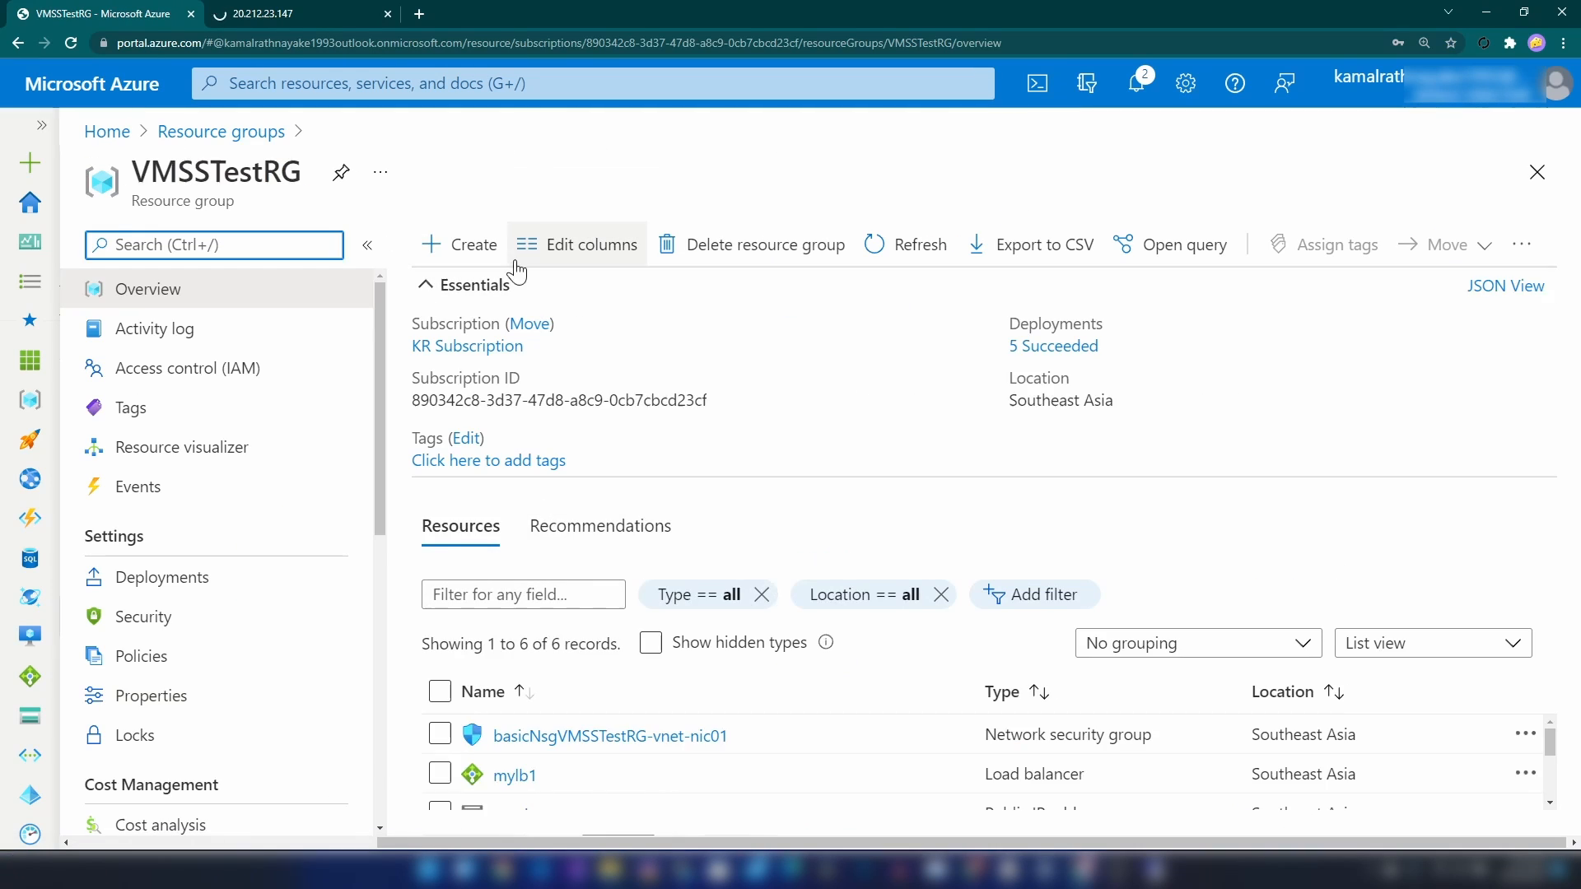
pyautogui.click(512, 282)
pyautogui.scroll(-2, 613, 651)
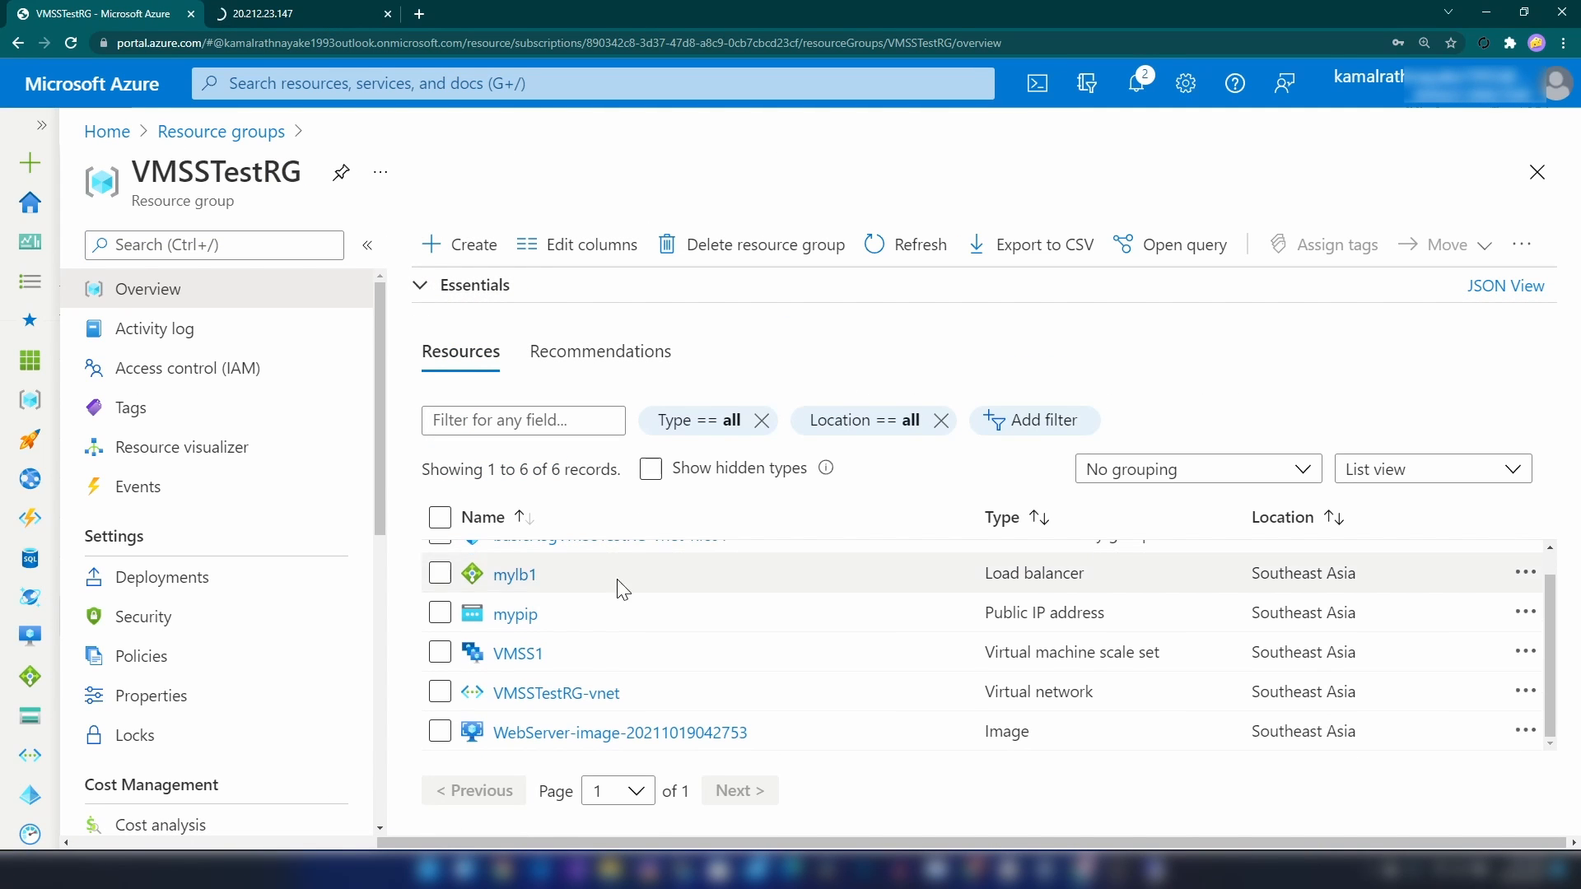
pyautogui.scroll(1, 599, 712)
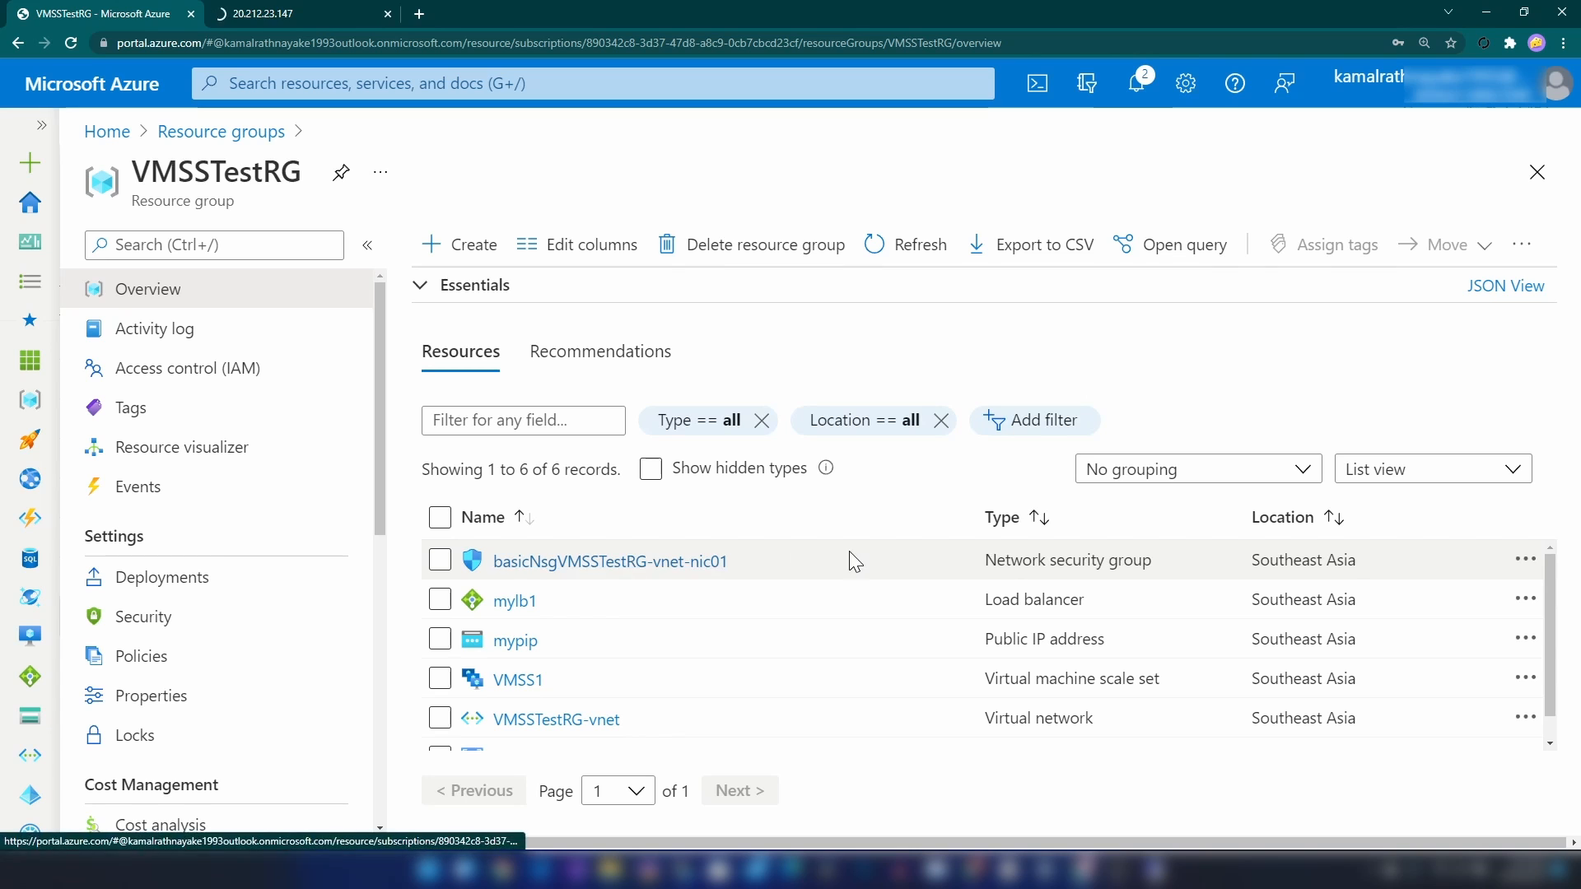
pyautogui.click(527, 563)
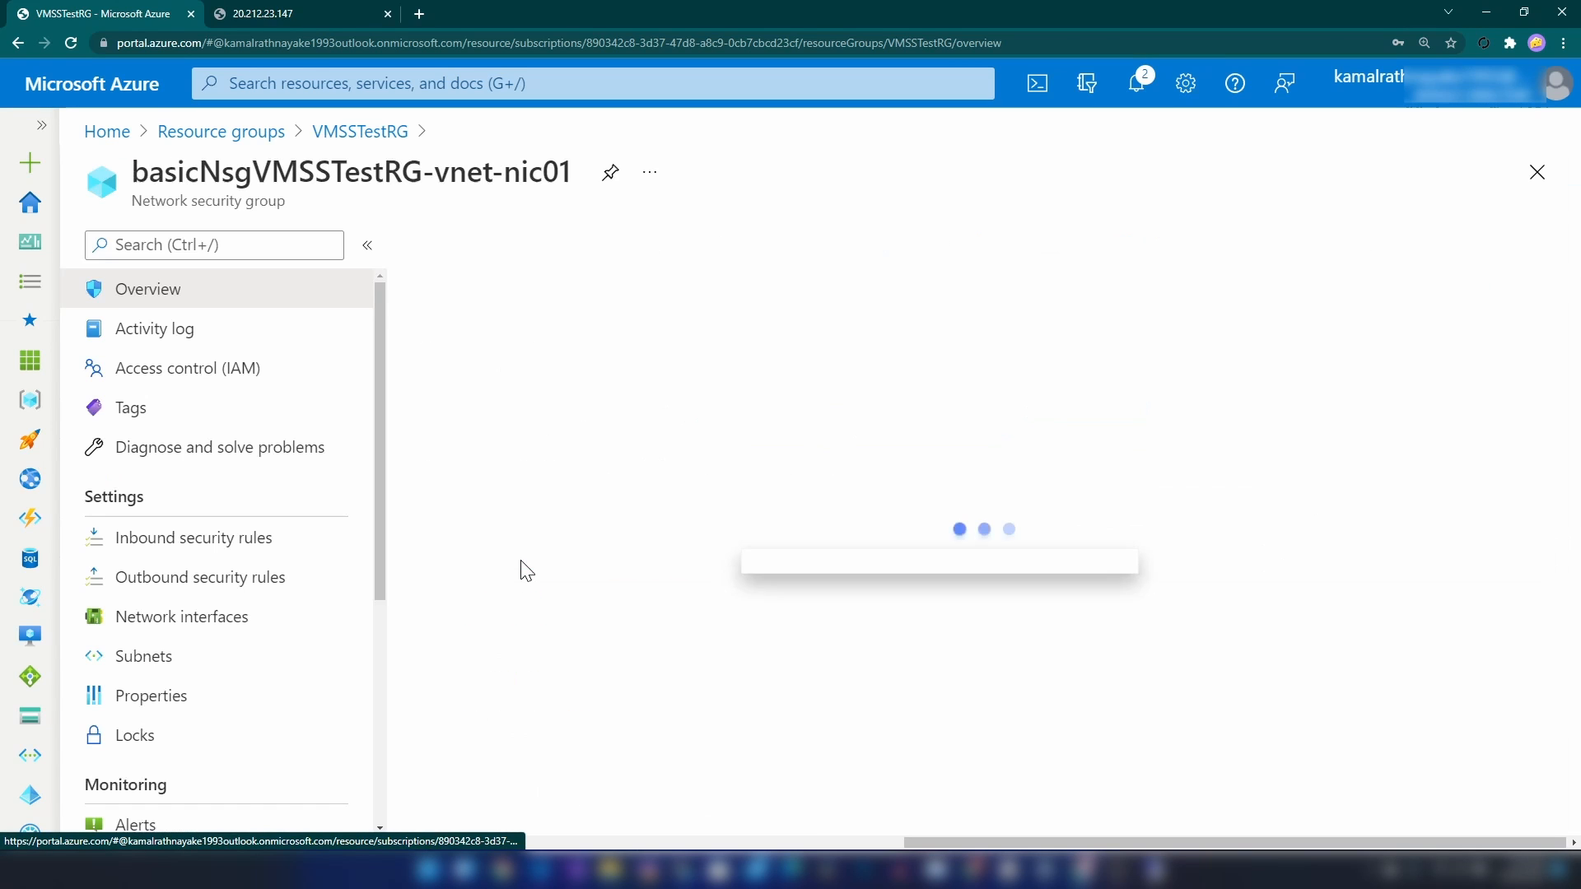
# Examine the security group's associated network interfaces and its inbound security rules
pyautogui.click(249, 636)
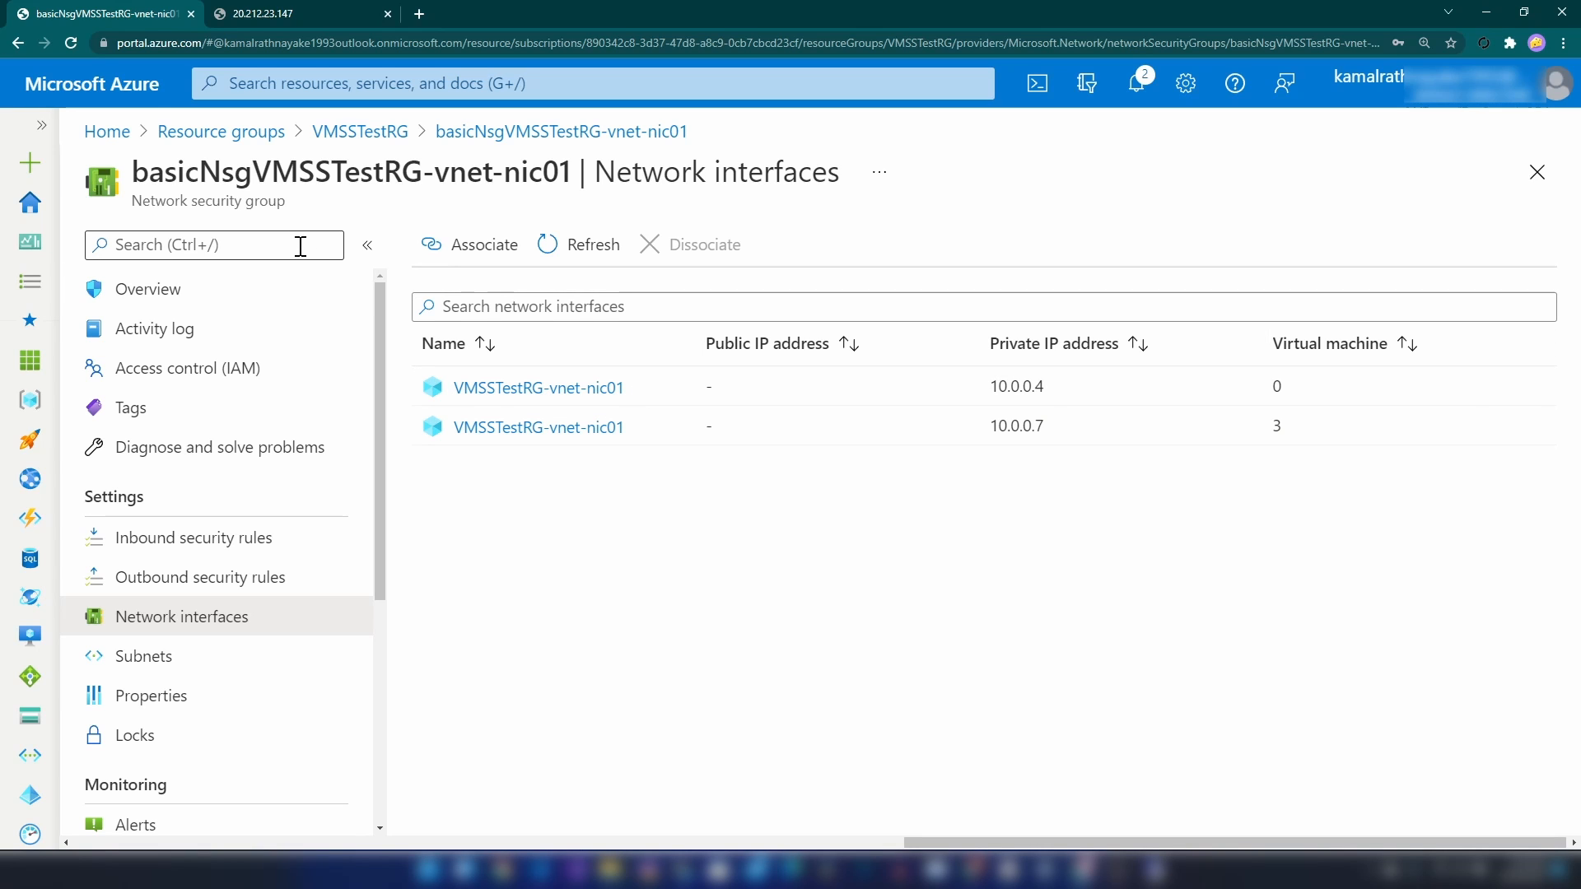
pyautogui.click(329, 538)
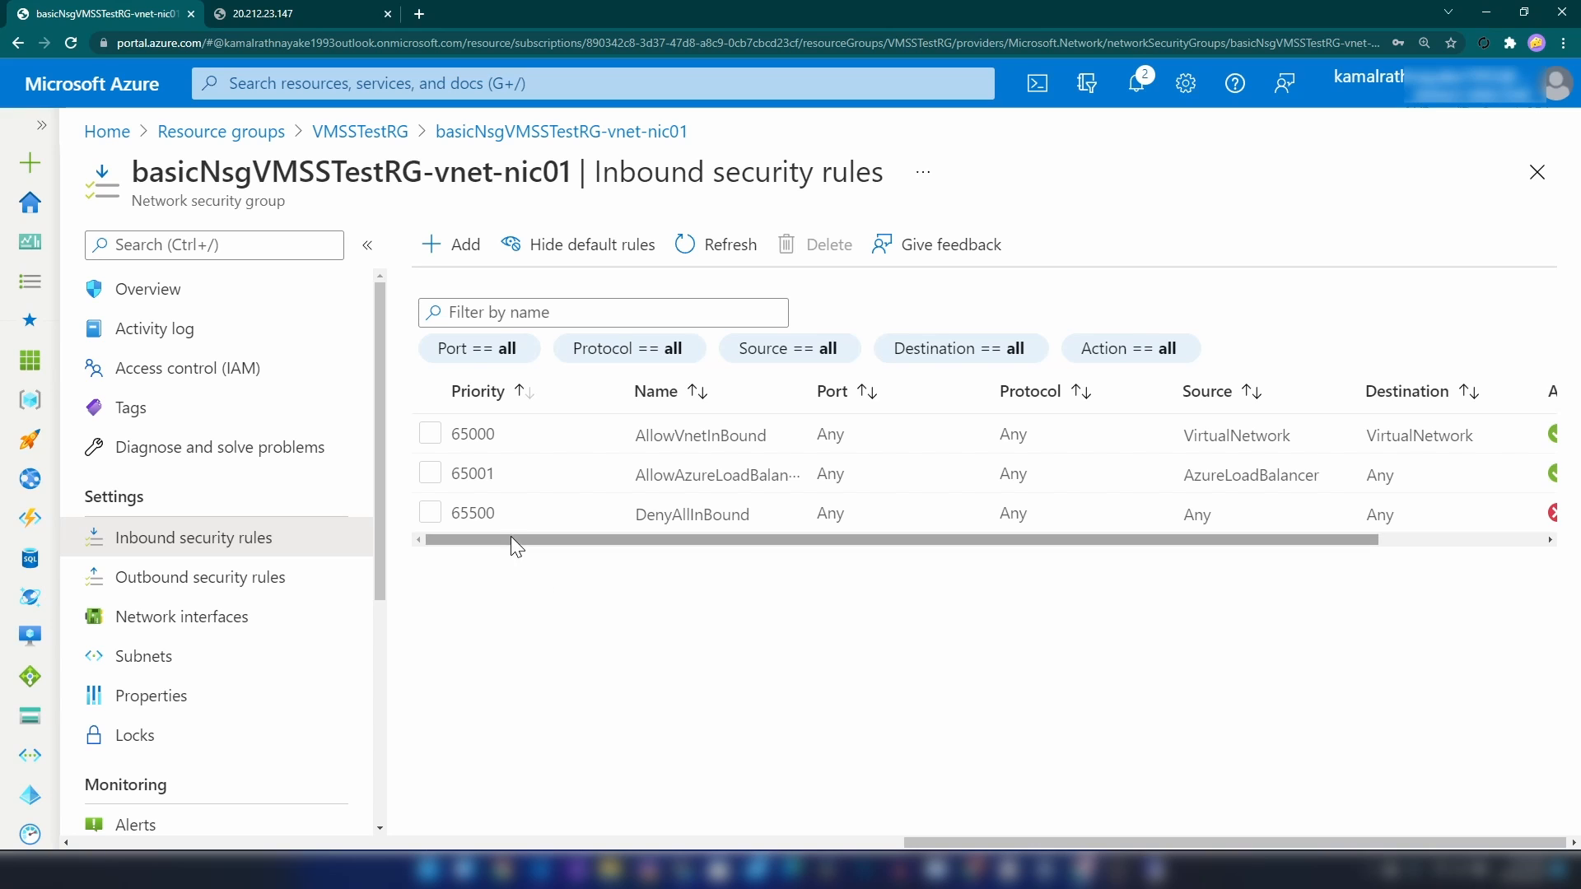
pyautogui.moveTo(511, 539); pyautogui.dragTo(744, 565)
pyautogui.moveTo(623, 568); pyautogui.dragTo(449, 559)
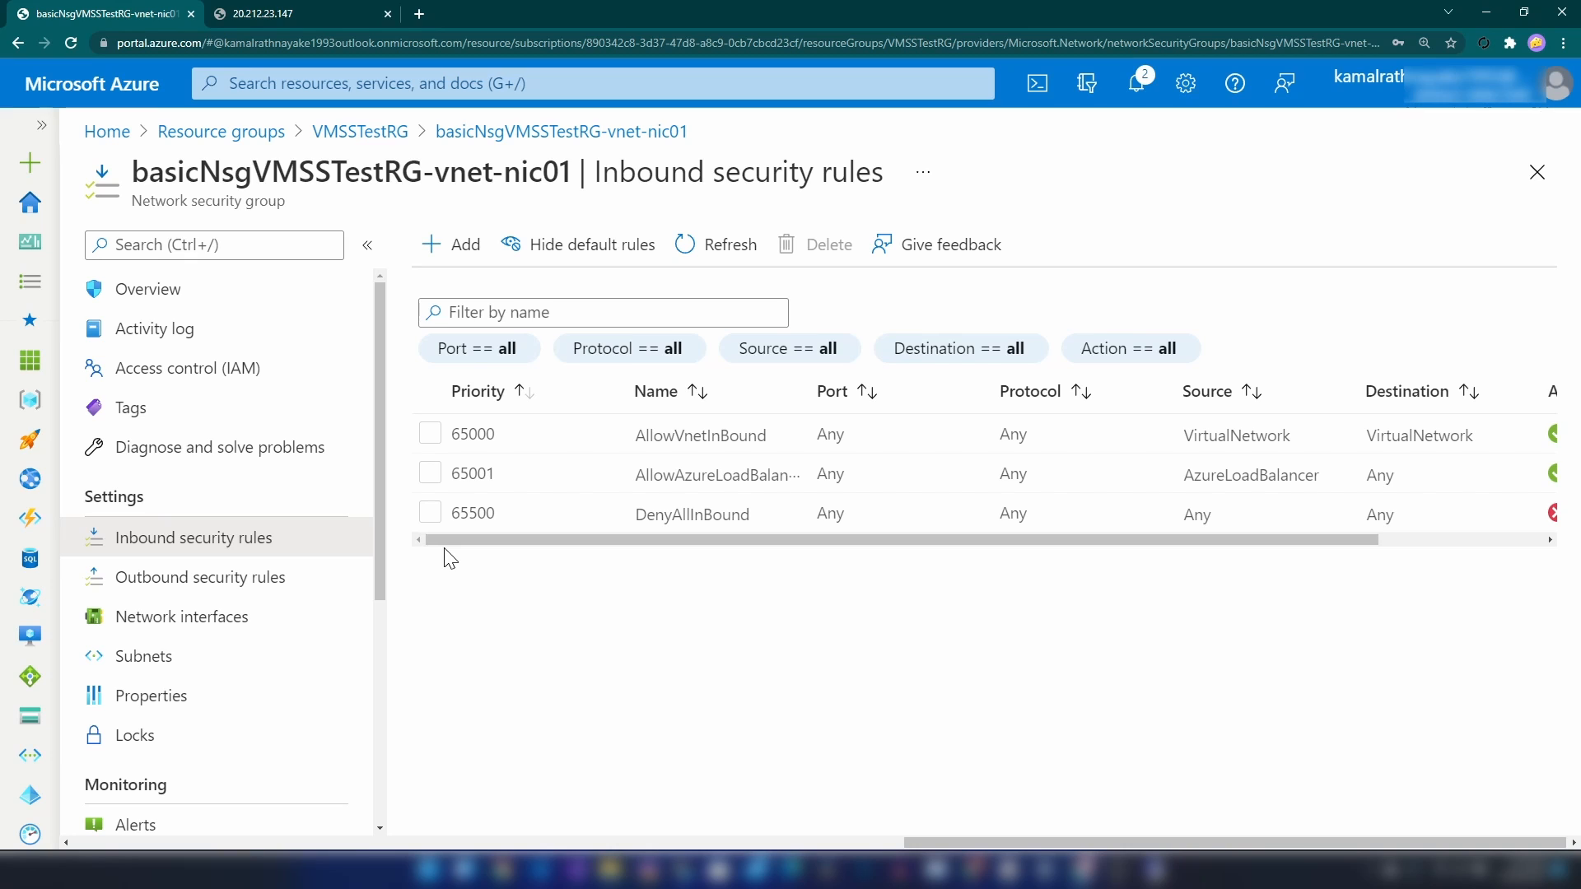
# Start a new inbound security rule and set its service to HTTP
pyautogui.click(453, 245)
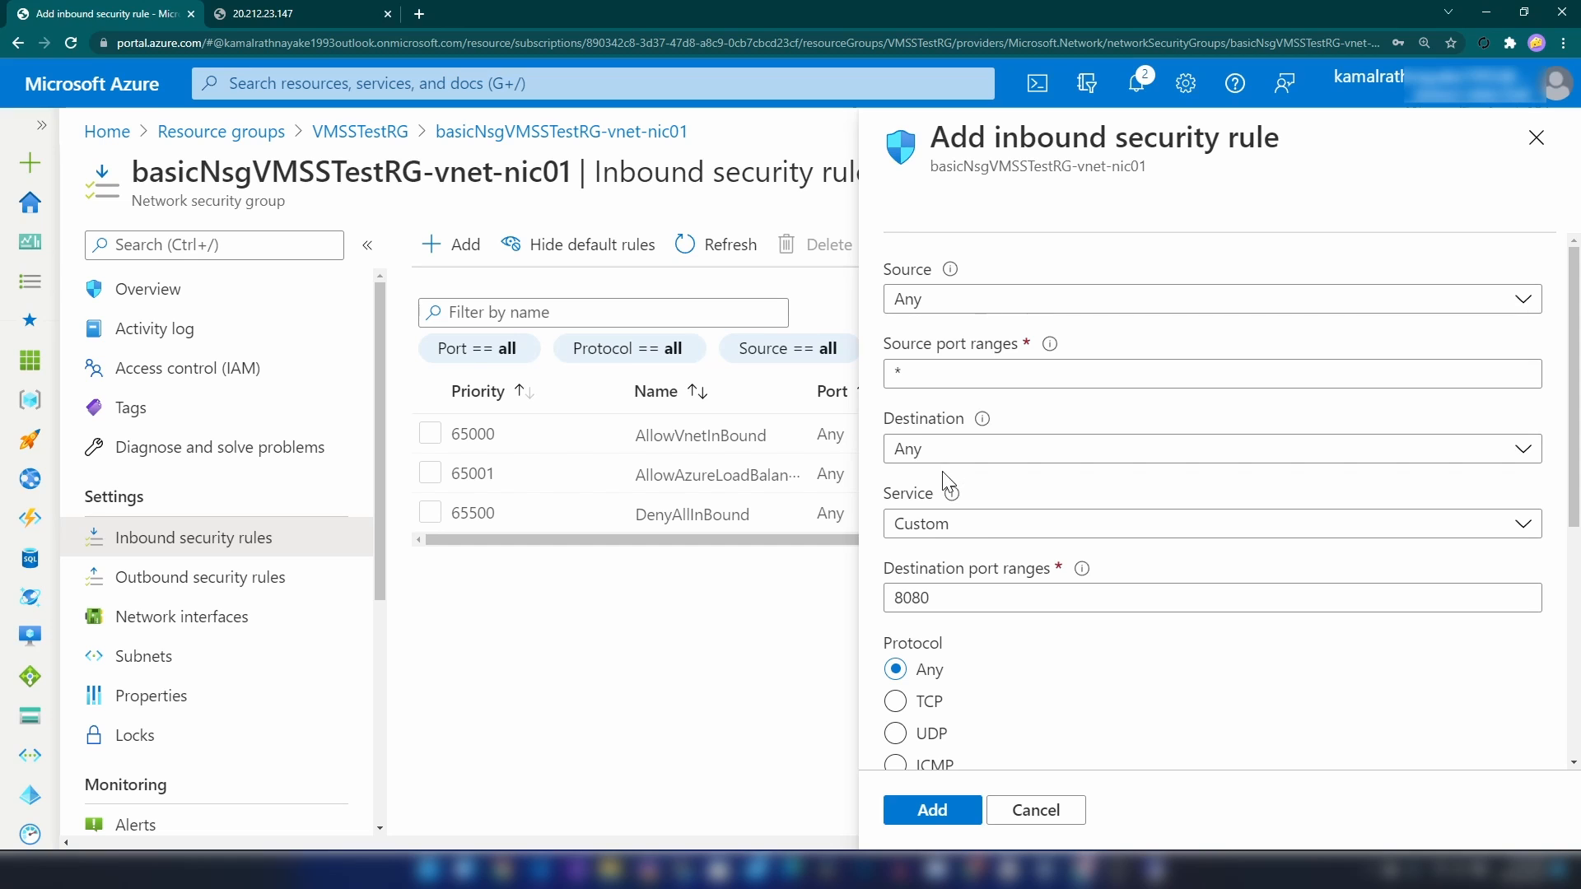
pyautogui.click(994, 525)
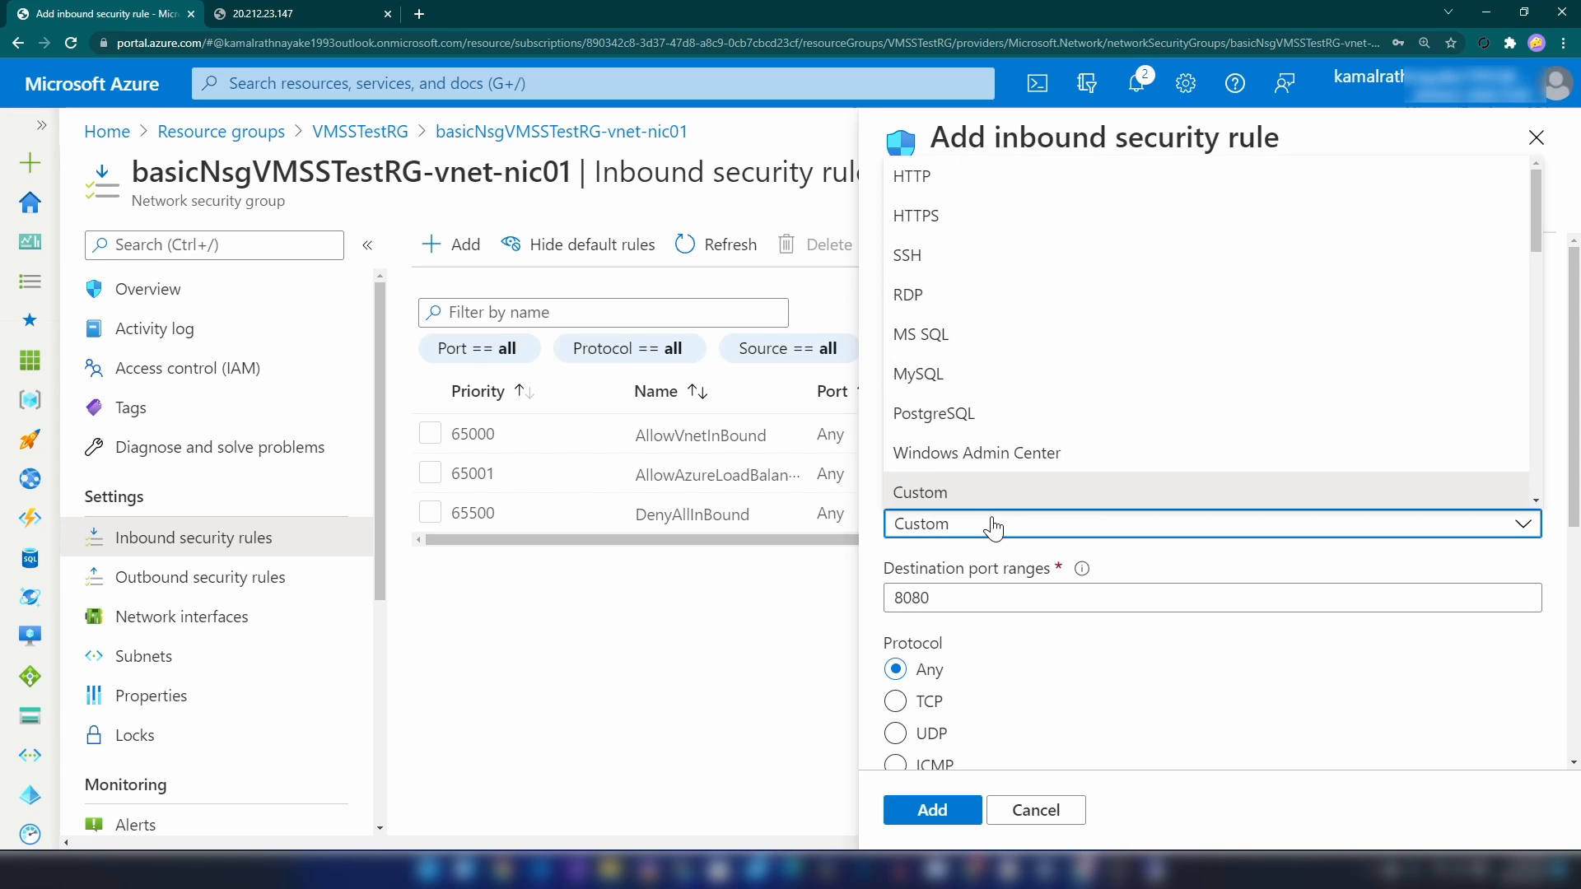
pyautogui.click(1014, 546)
pyautogui.click(994, 531)
pyautogui.click(991, 531)
pyautogui.click(957, 456)
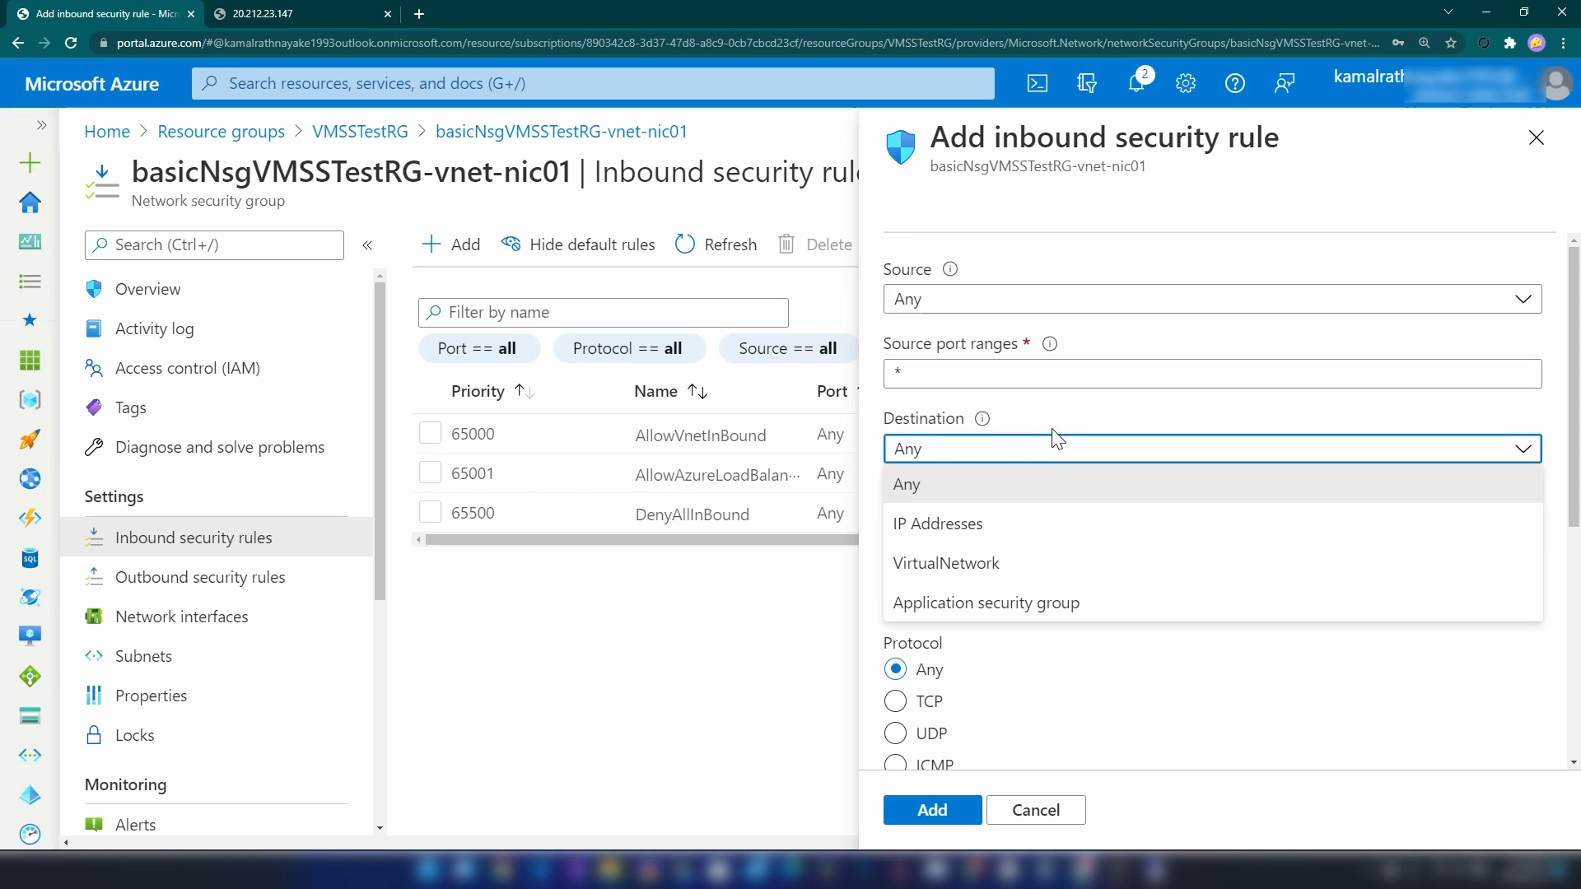
pyautogui.click(1026, 418)
pyautogui.click(992, 531)
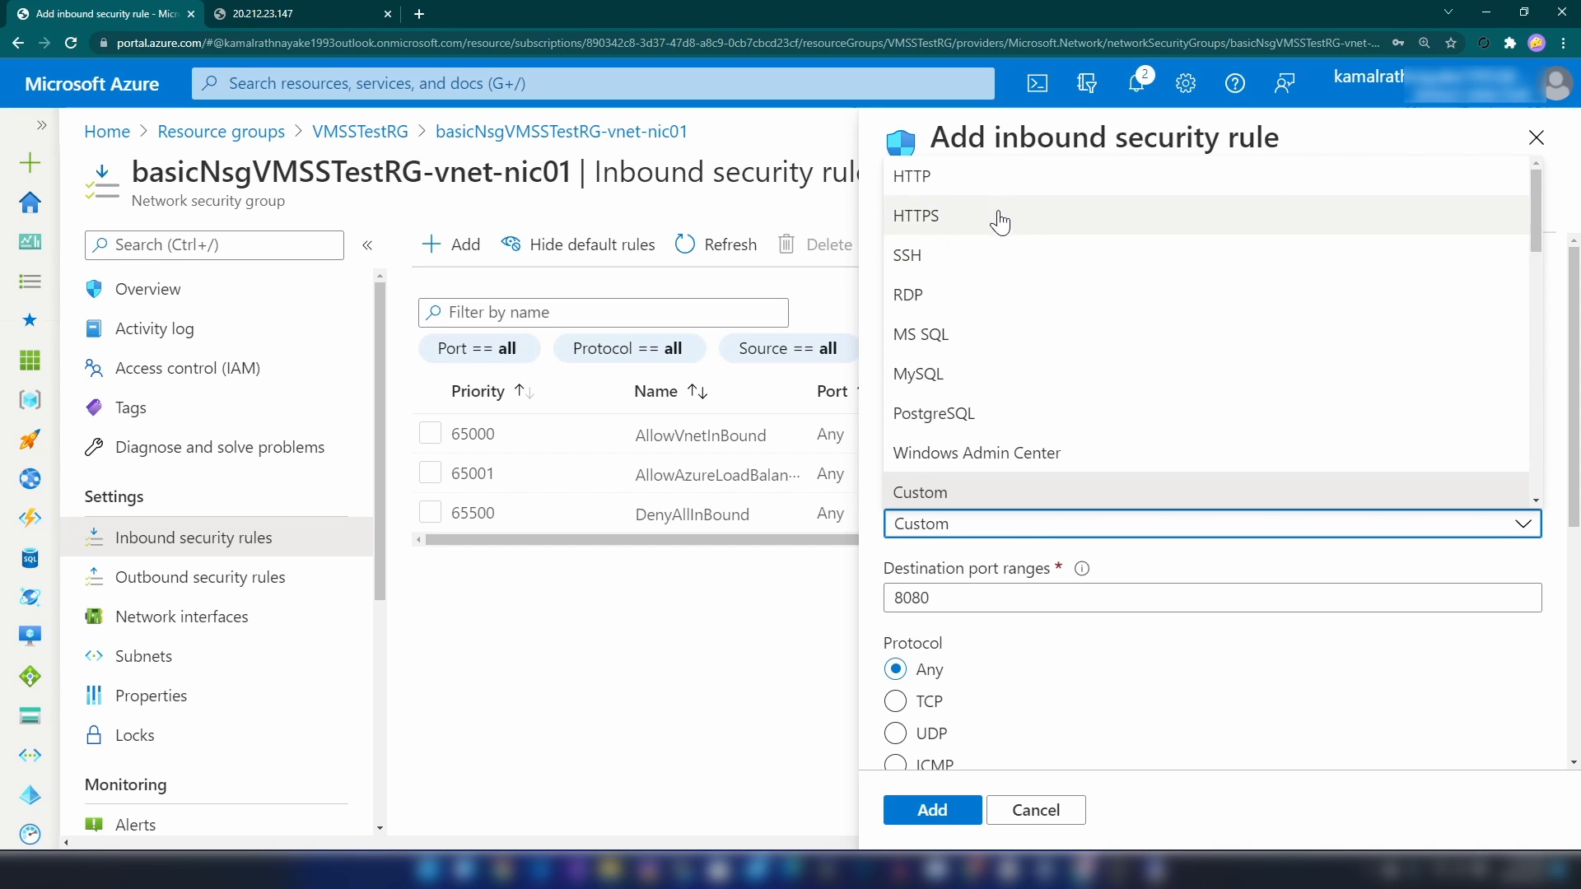
pyautogui.click(997, 183)
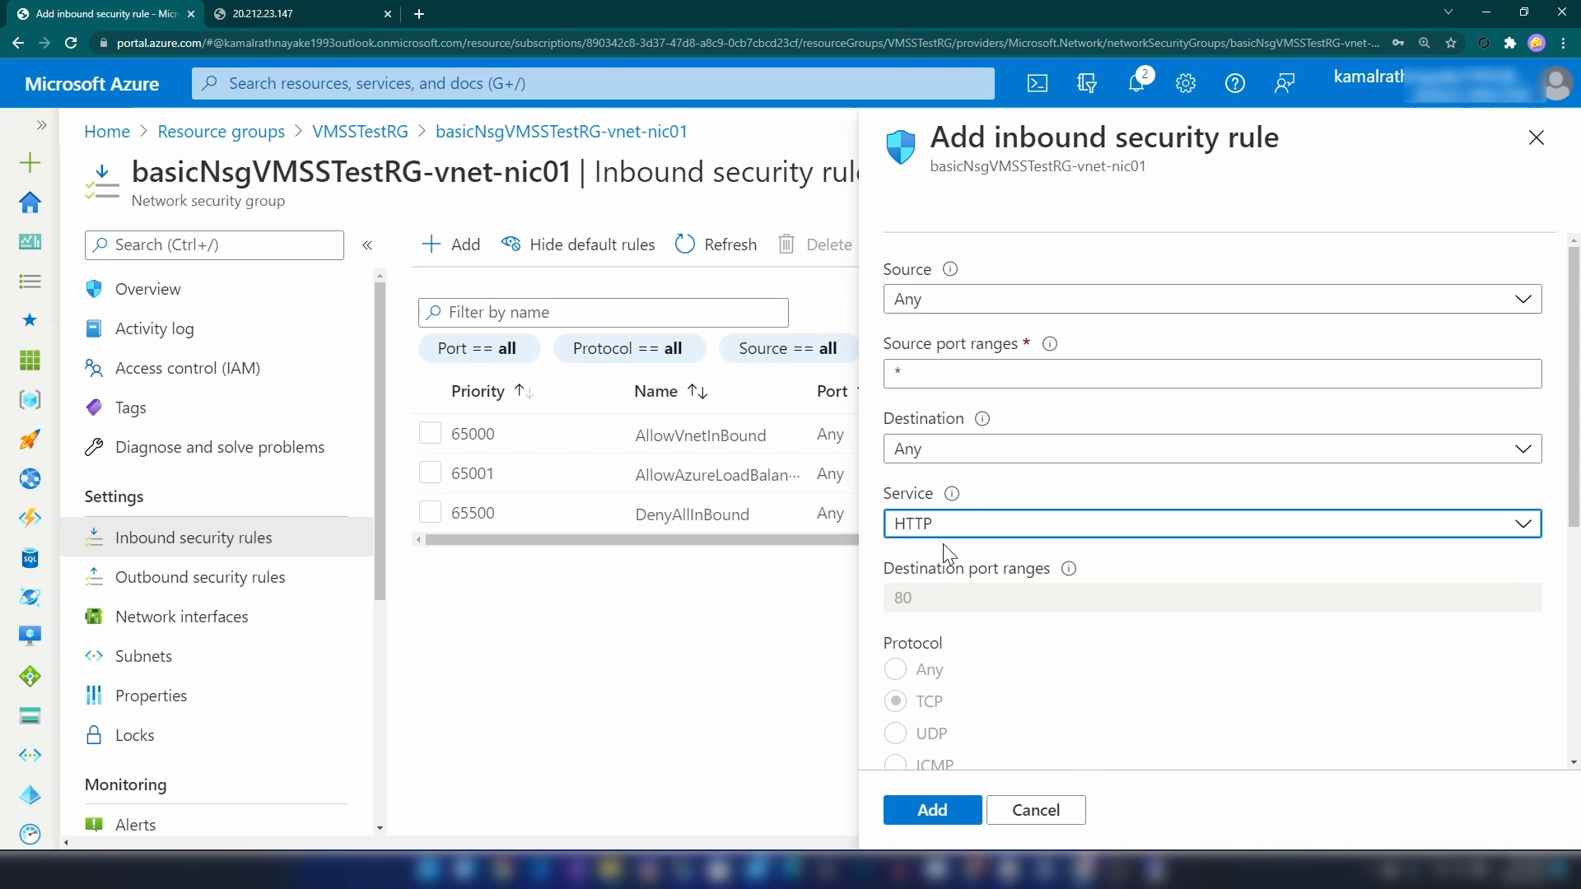
# Name the inbound rule Port_80, add it to the security group, and check its action in the rules list
pyautogui.scroll(-5, 947, 577)
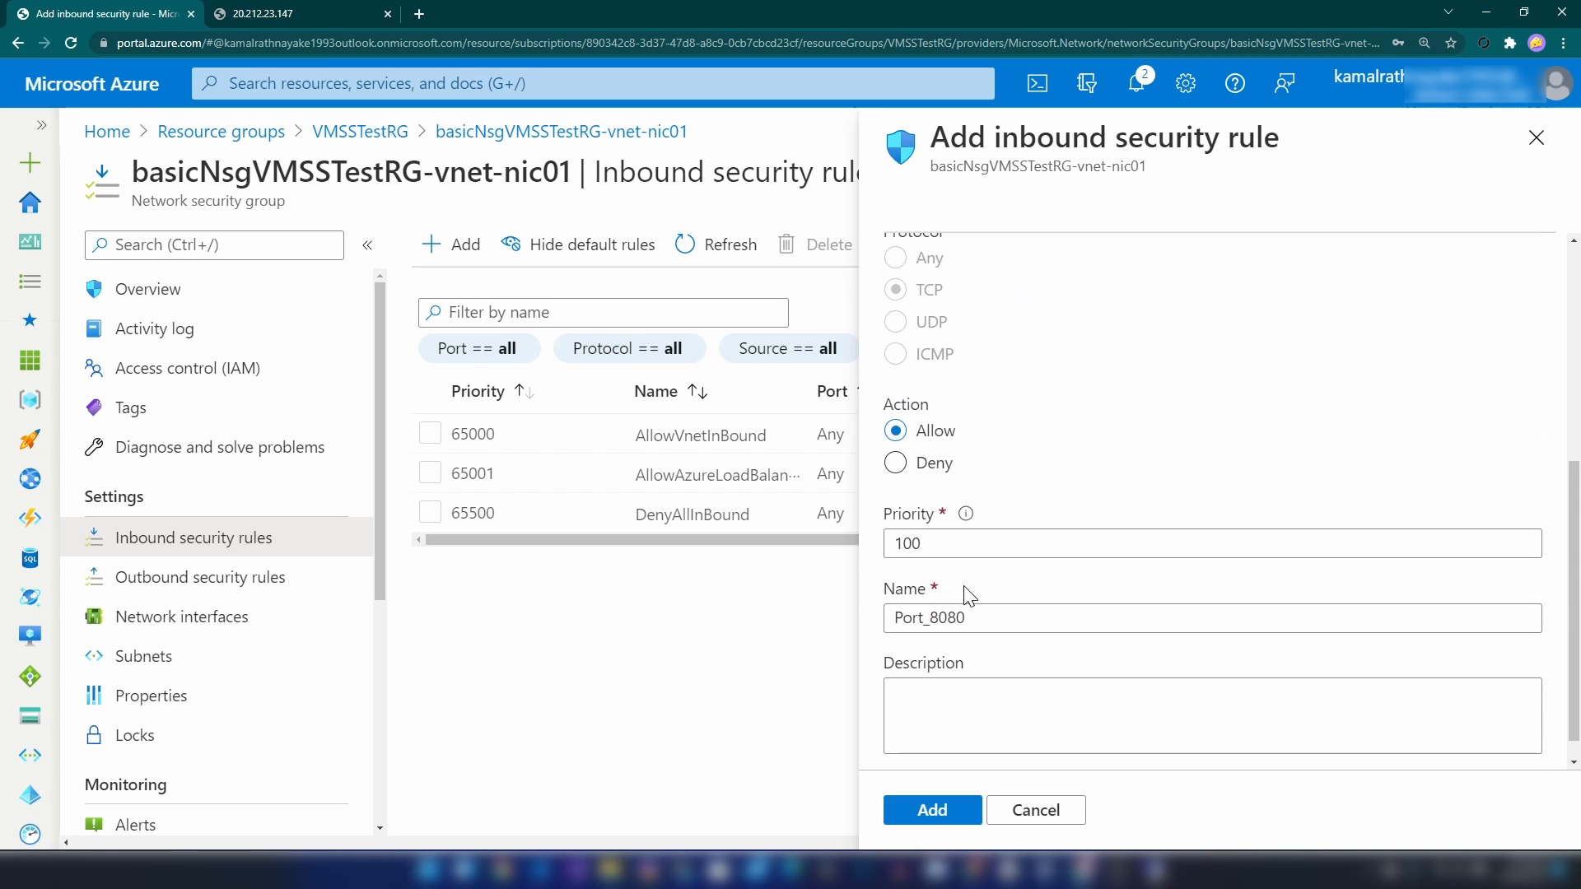
pyautogui.click(966, 618)
pyautogui.press('BackSpace')
pyautogui.press('BackSpace')
pyautogui.click(939, 811)
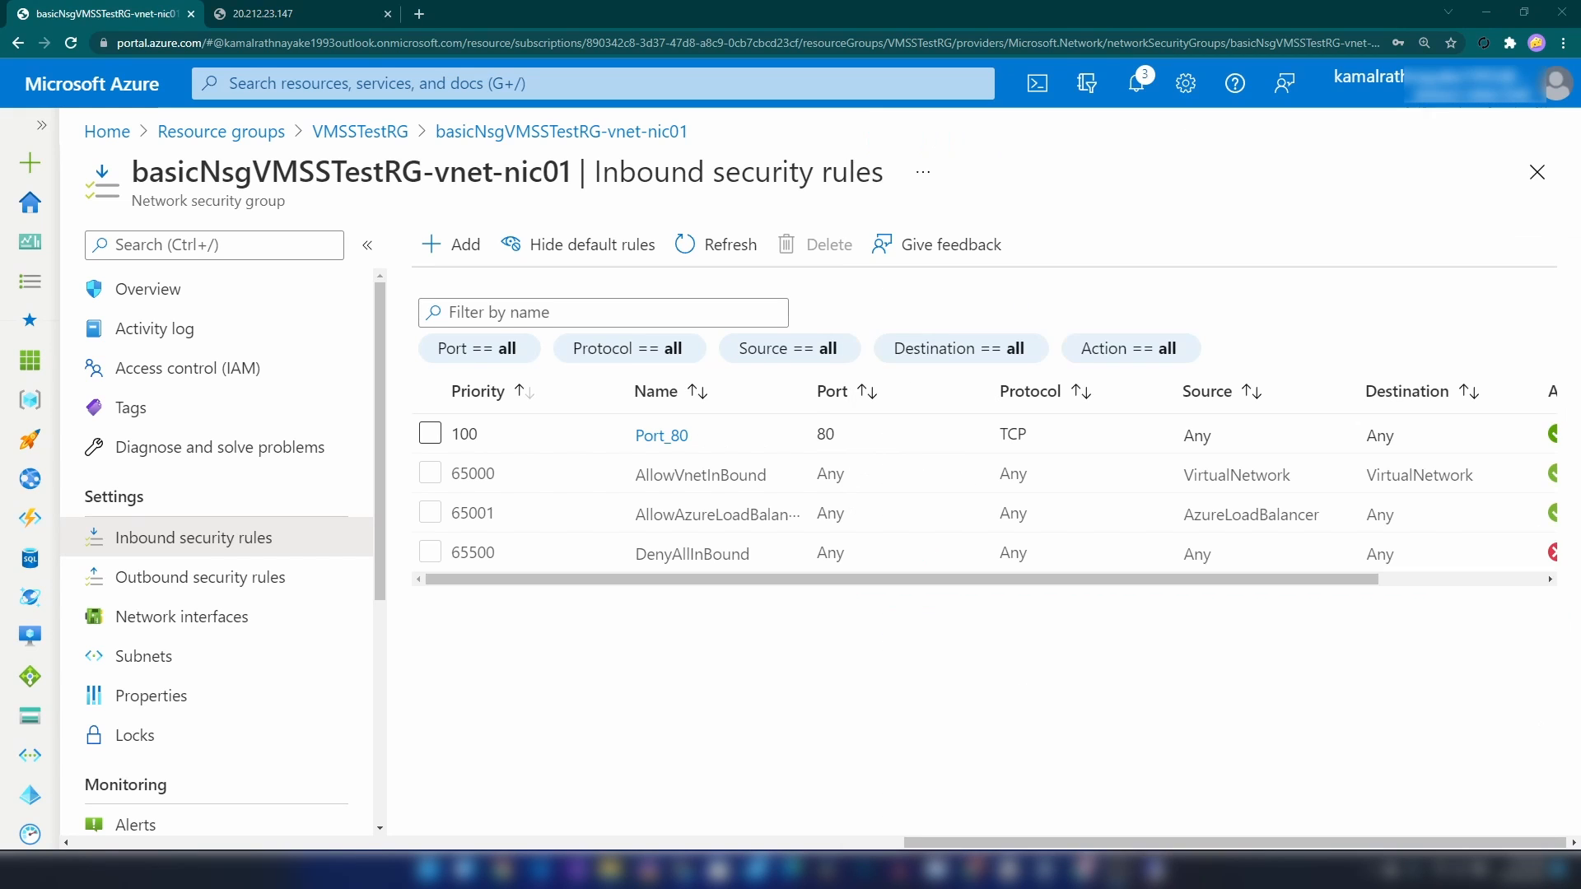
pyautogui.moveTo(536, 576); pyautogui.dragTo(840, 583)
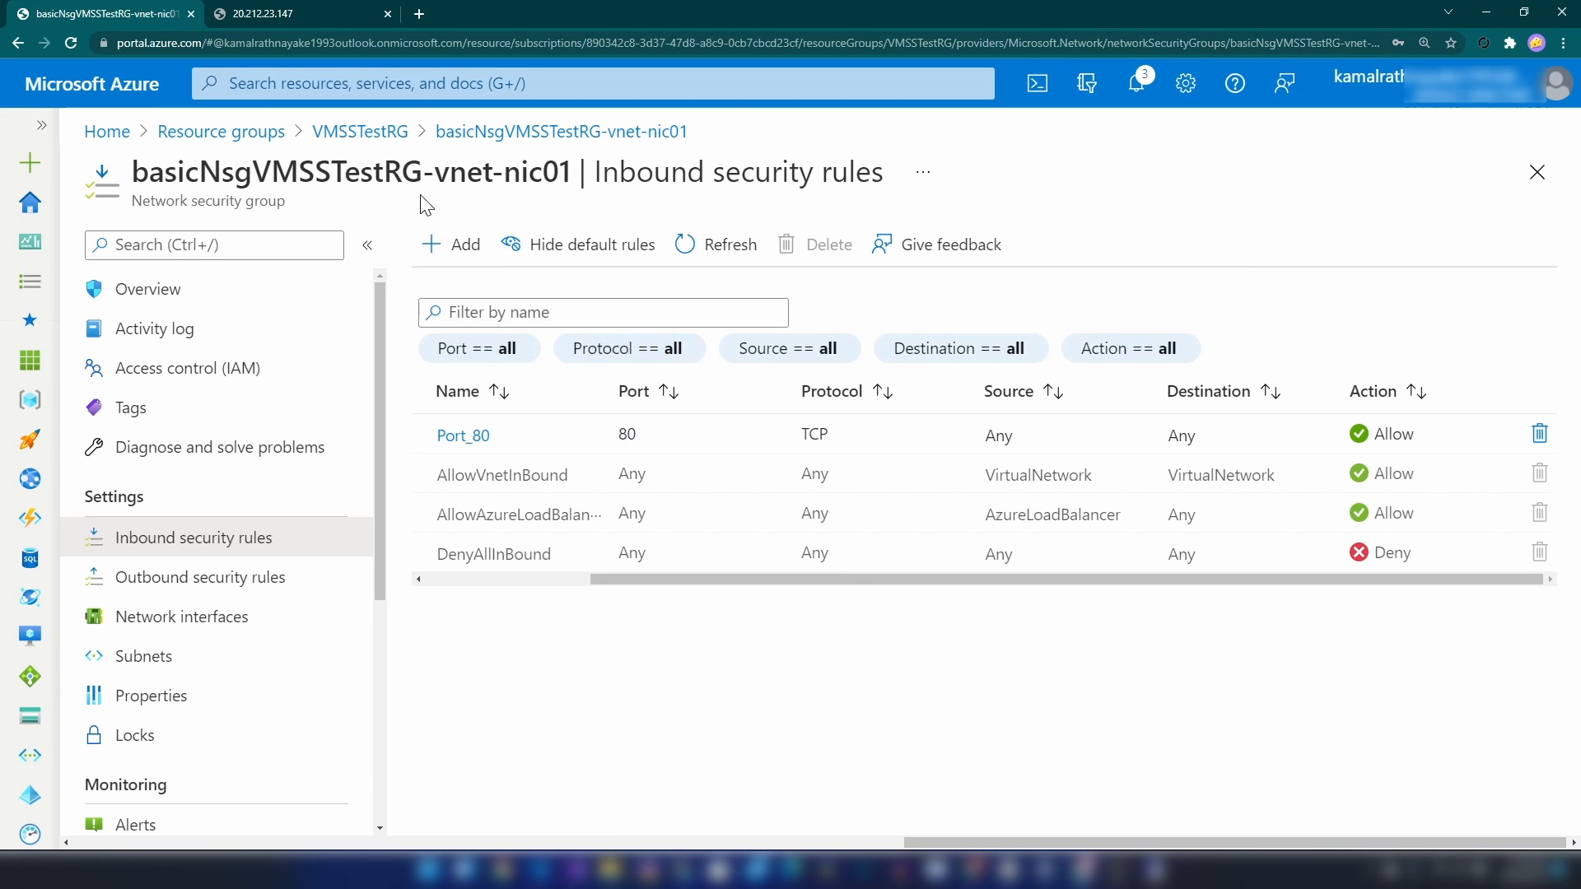
# Reload the load balancer's public address 20.212.23.147 in its browser tab to test access
pyautogui.click(290, 12)
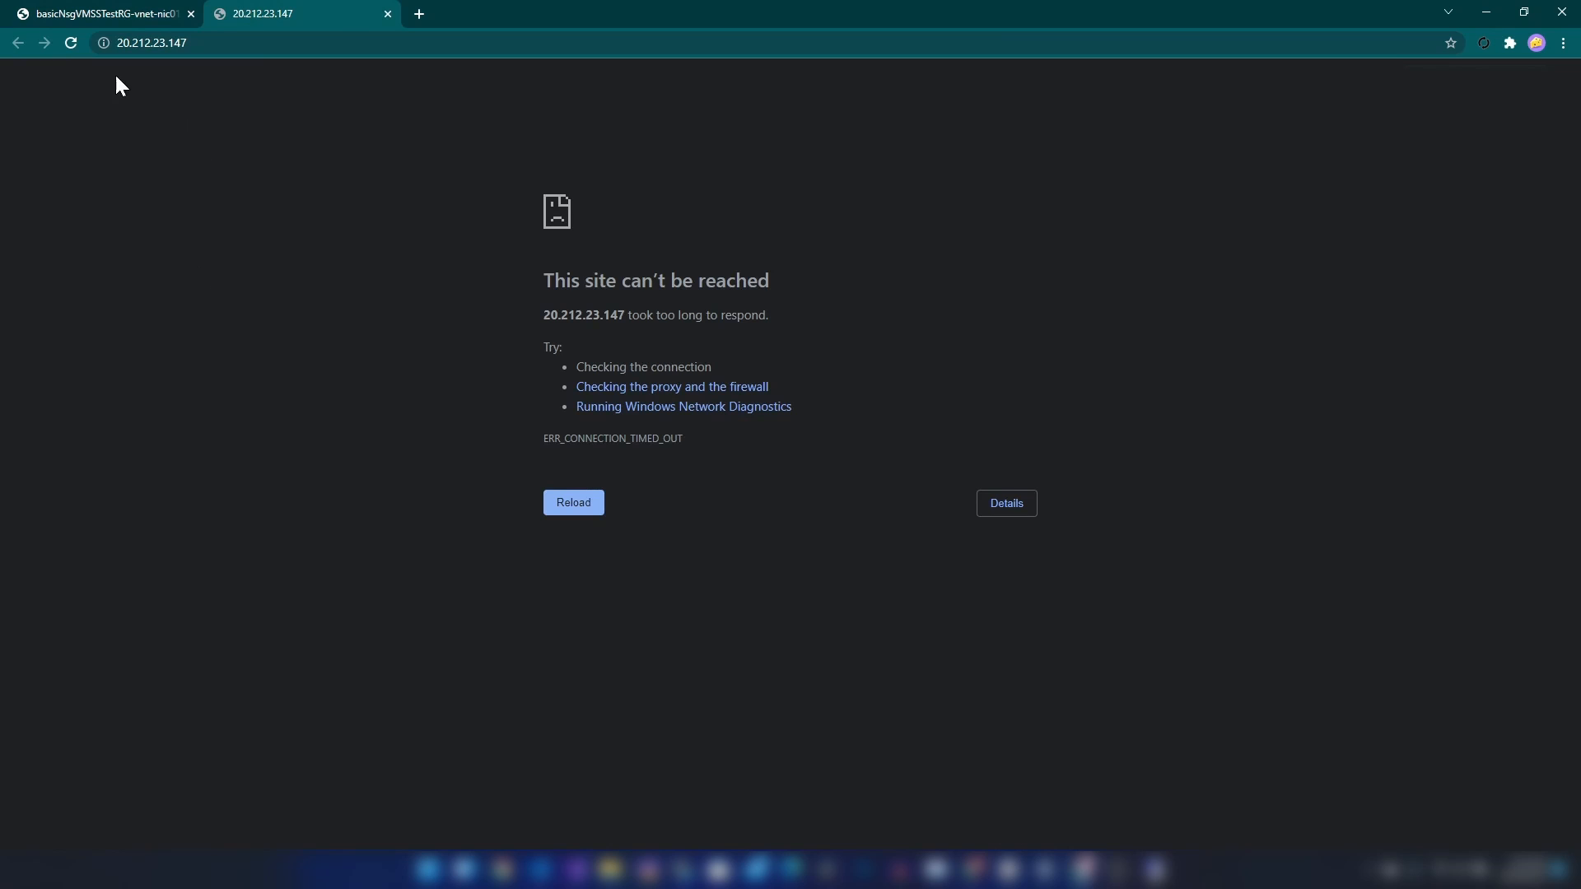
pyautogui.click(594, 506)
pyautogui.click(60, 11)
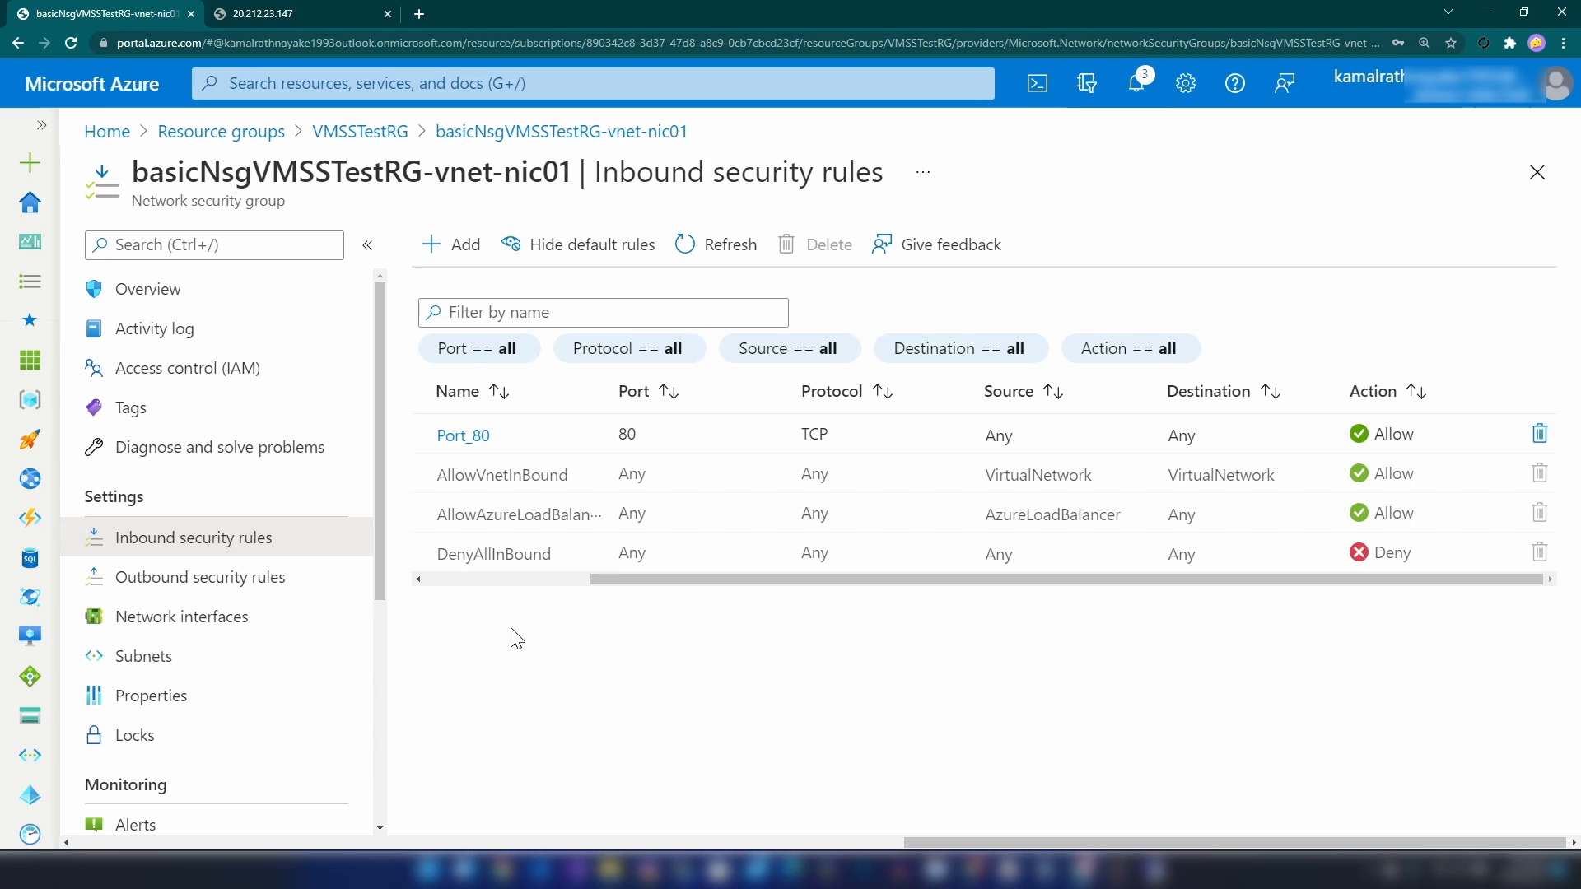
pyautogui.click(258, 12)
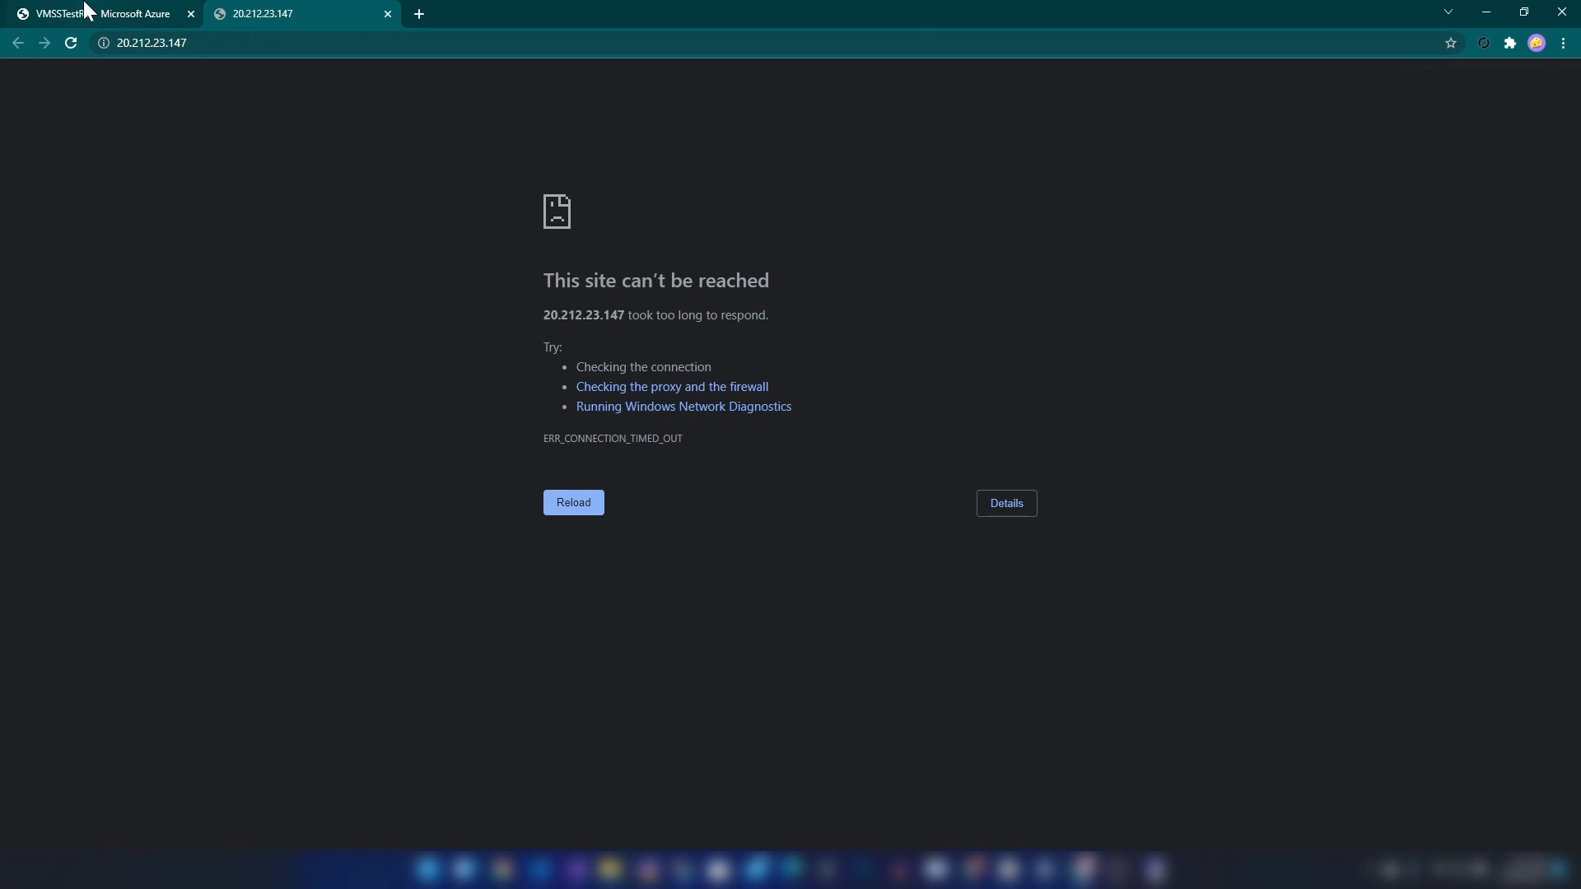
# Return to the Azure portal, open the VMSS1 scale set from VMSSTestRG, and examine its instances' latest model status
pyautogui.click(37, 13)
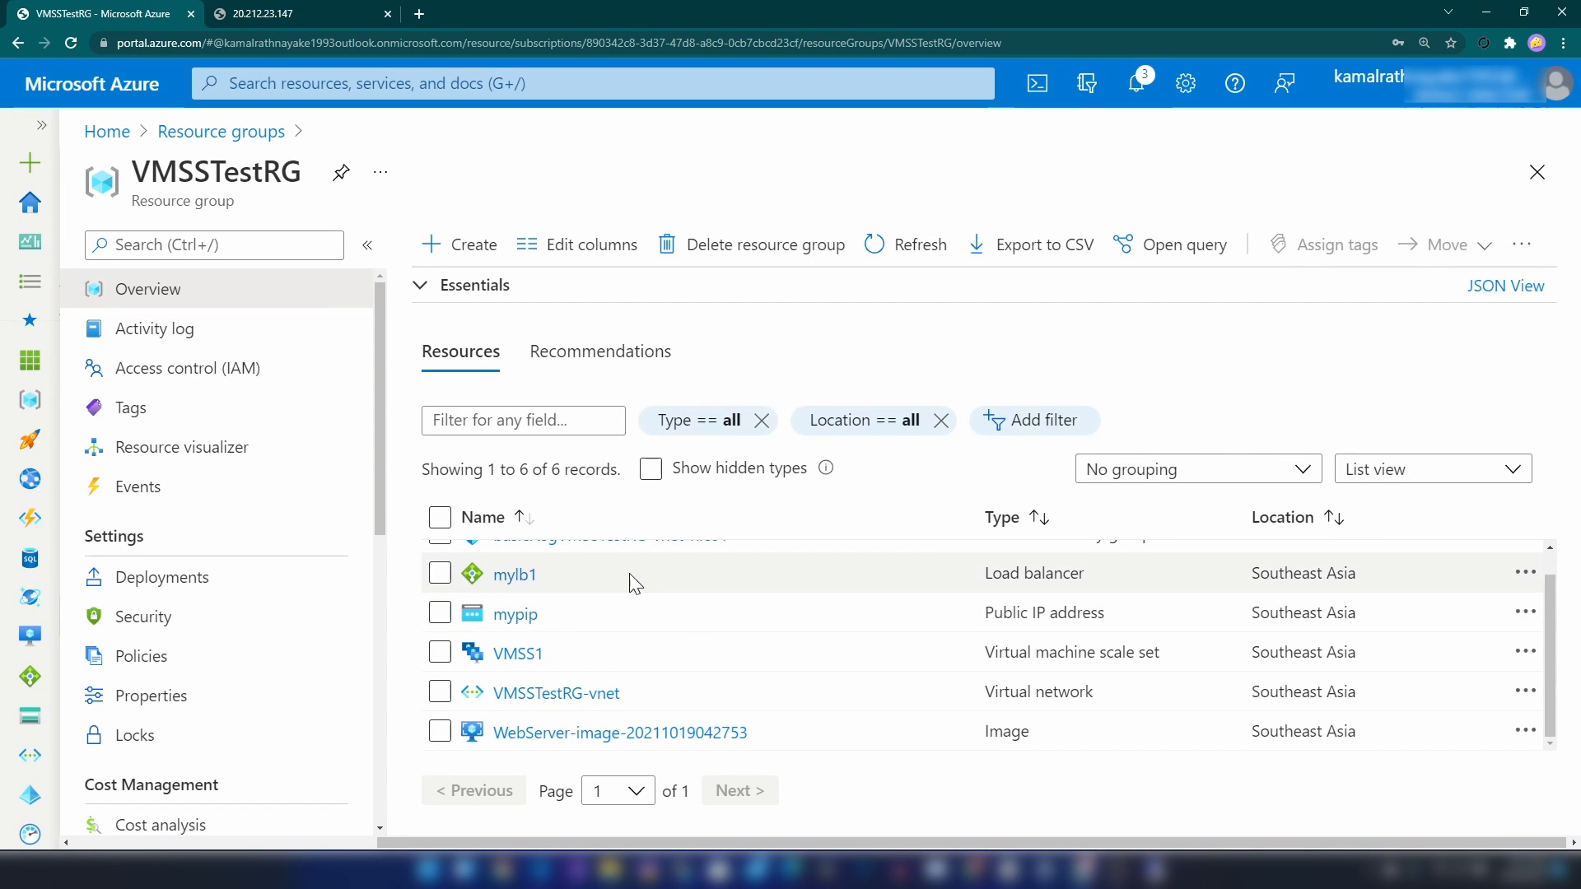
pyautogui.scroll(1, 590, 649)
pyautogui.scroll(-1, 590, 649)
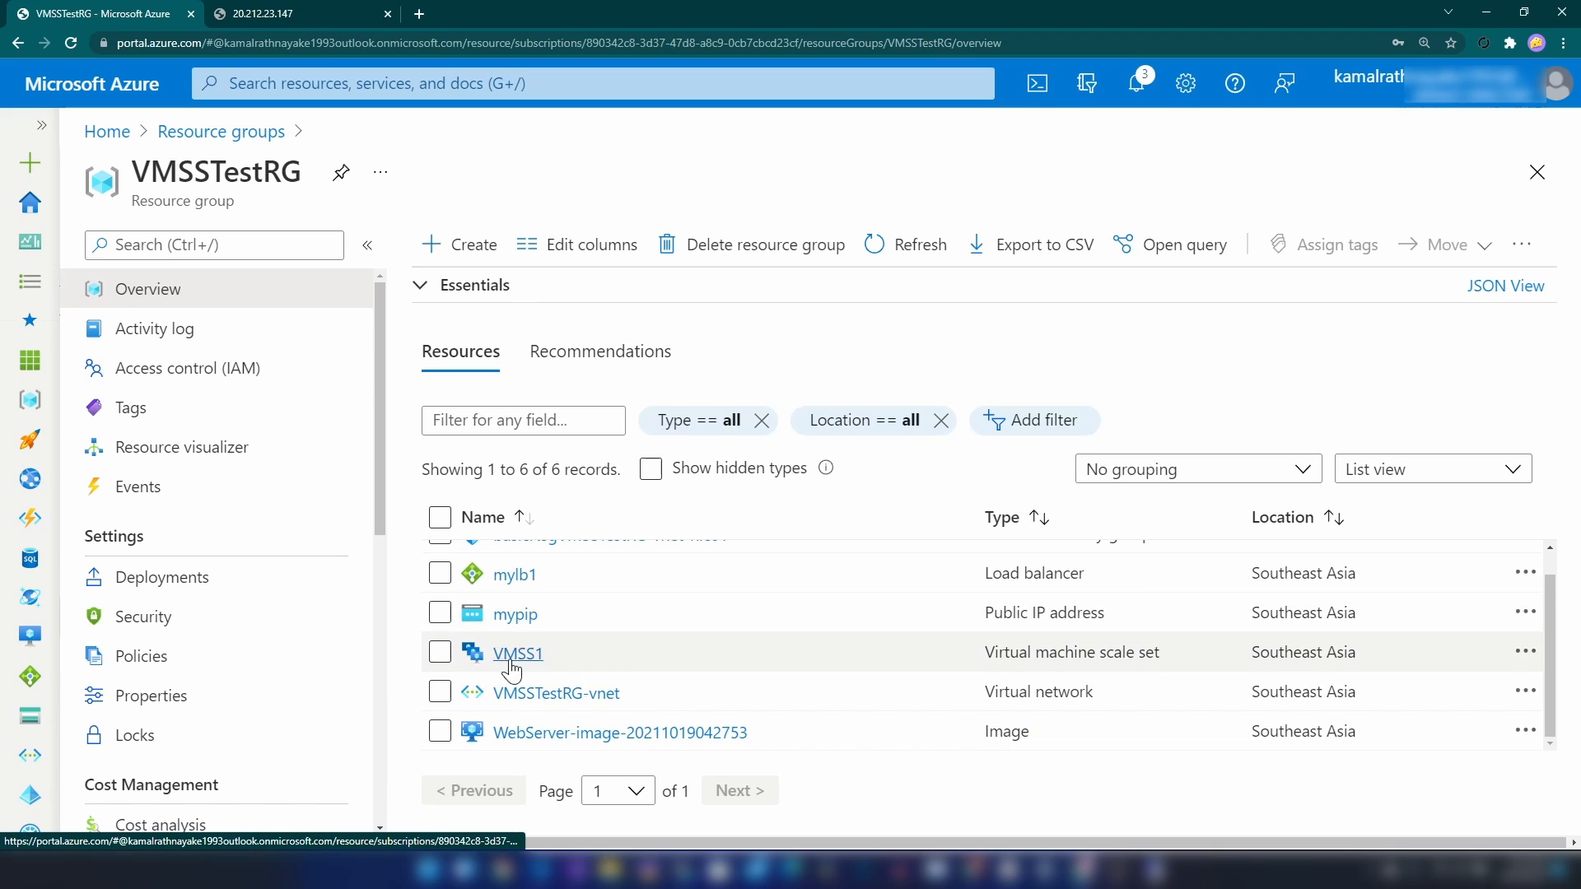
pyautogui.click(517, 655)
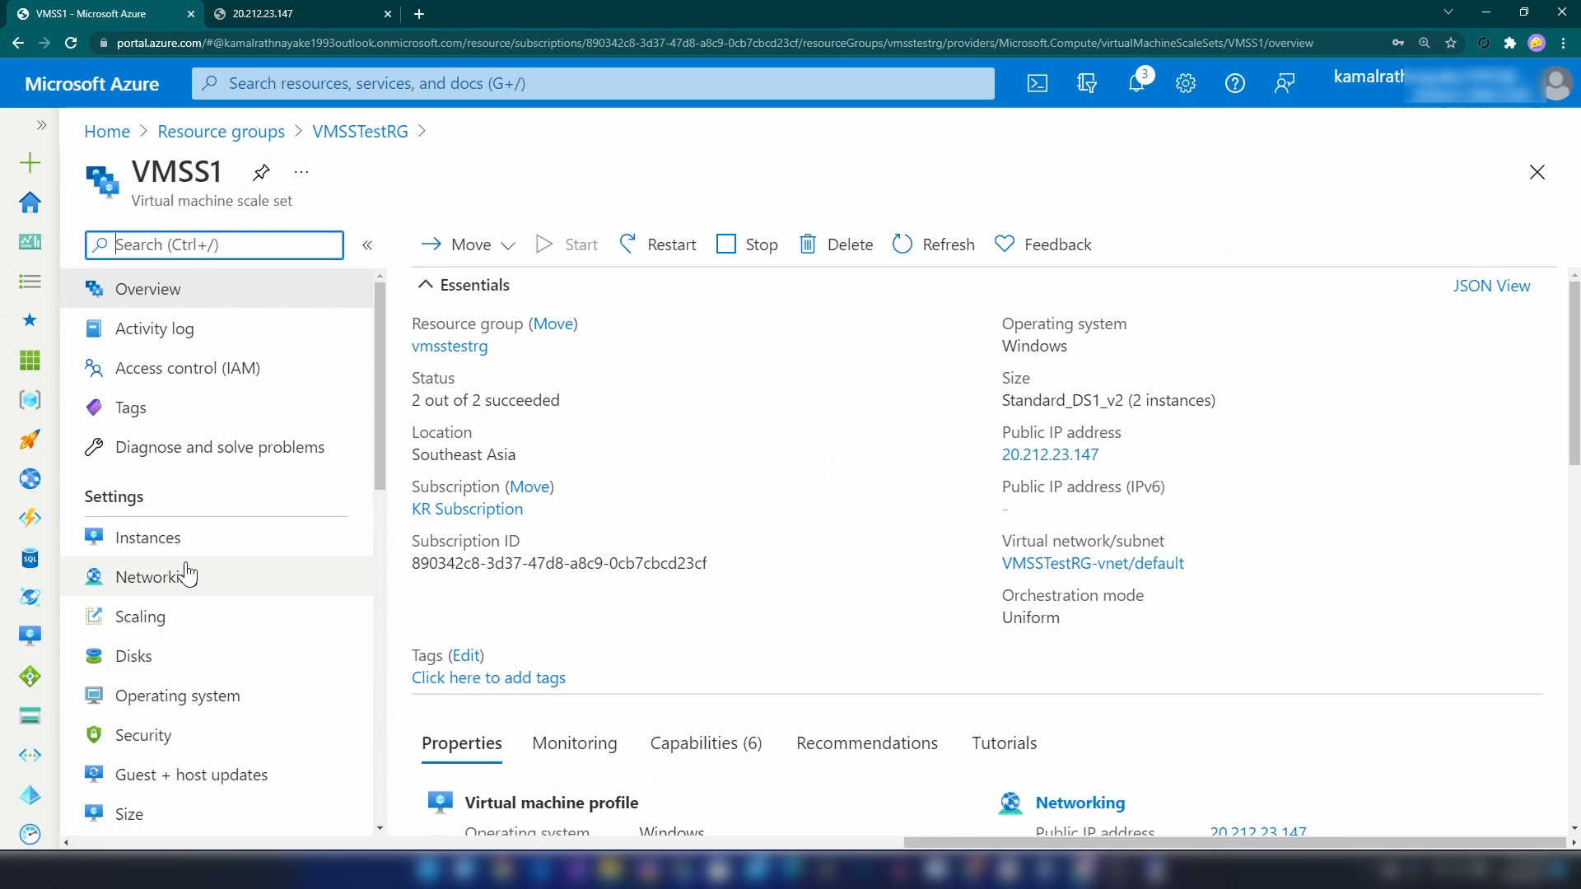
pyautogui.click(155, 546)
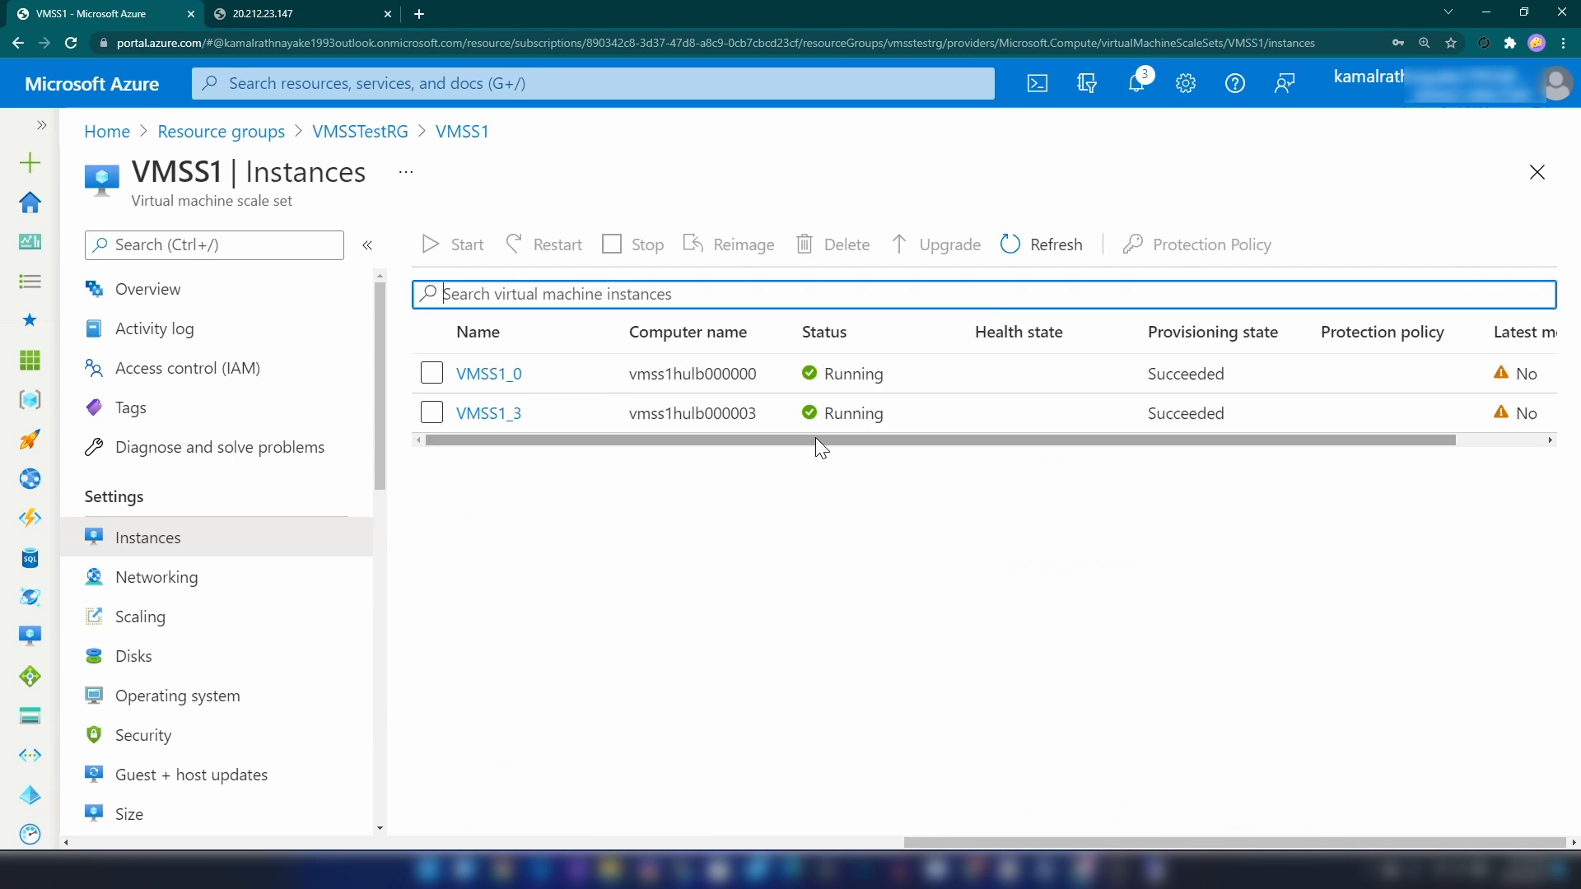
pyautogui.moveTo(819, 441); pyautogui.dragTo(1090, 443)
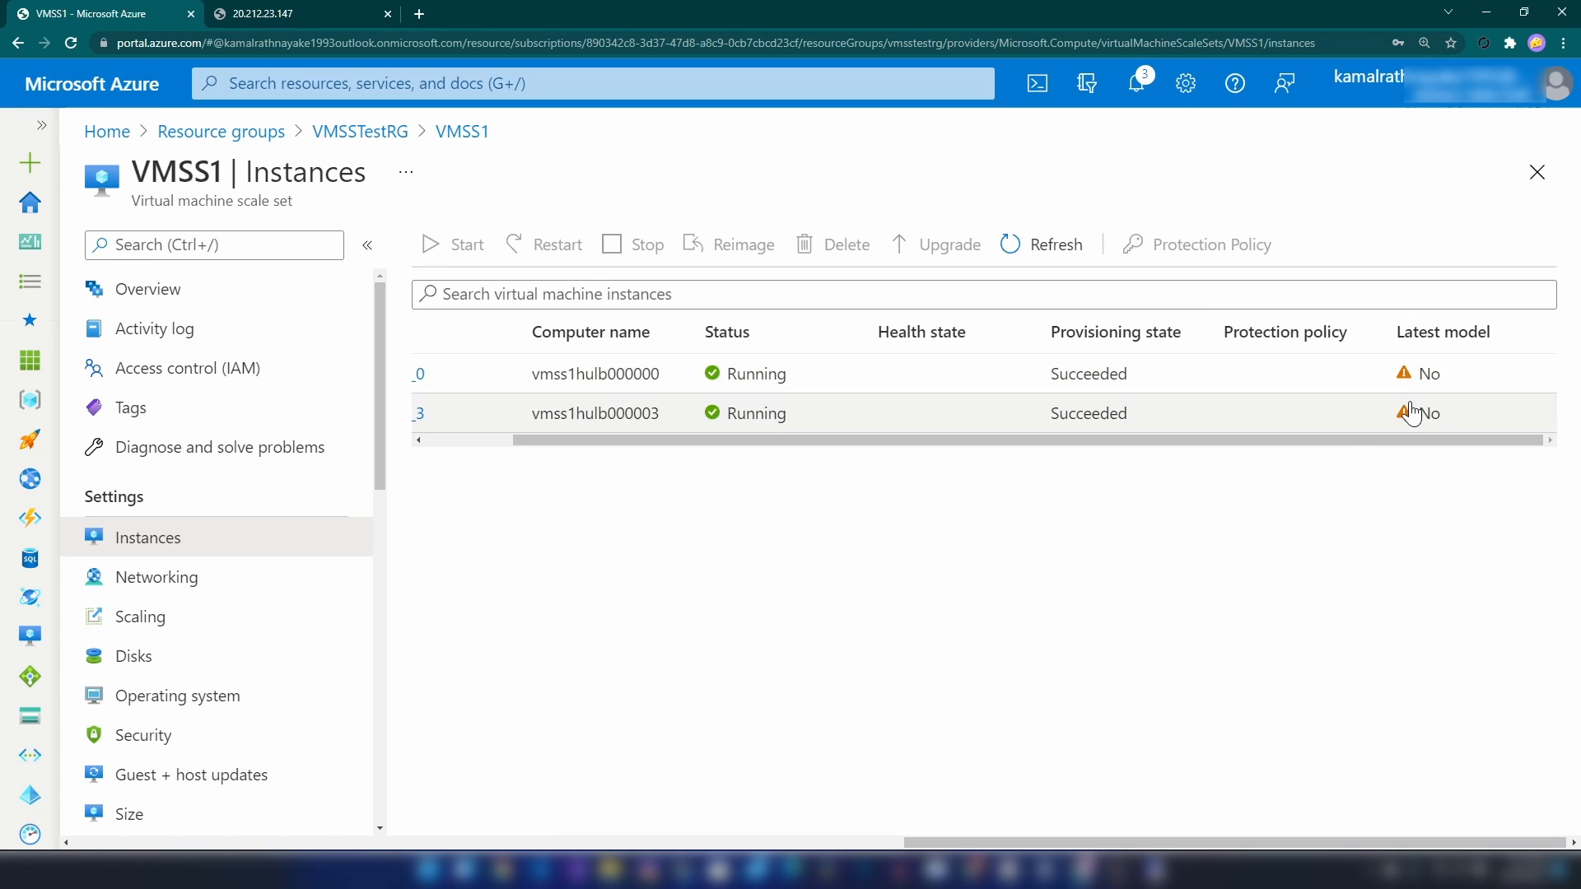
pyautogui.moveTo(522, 440); pyautogui.dragTo(437, 440)
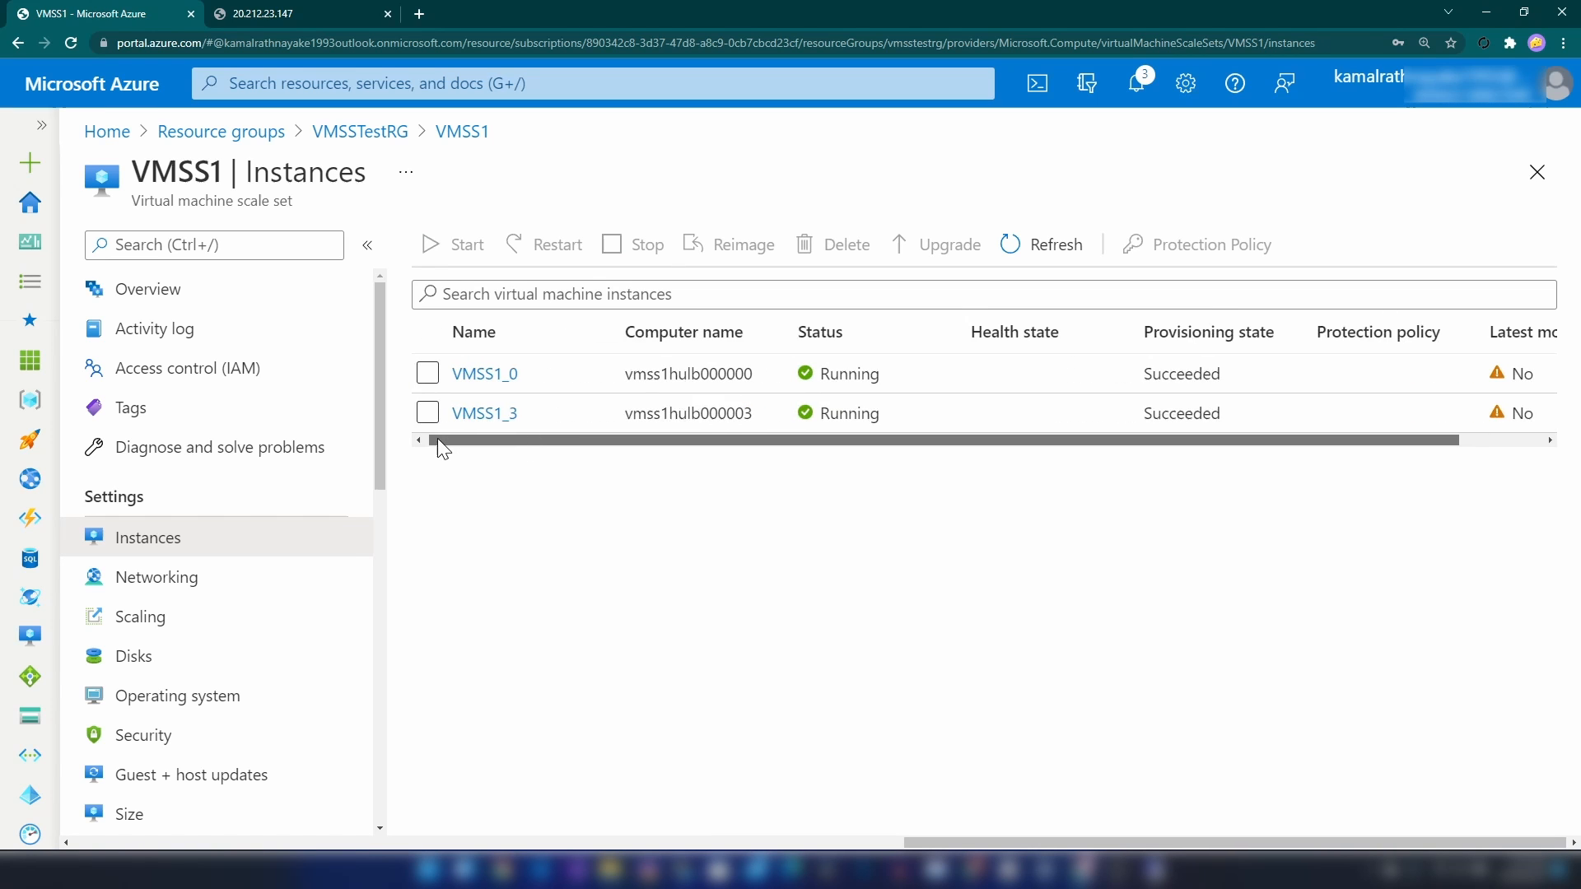
# Open the VMSS1_0 instance and upgrade it to the latest model
pyautogui.click(490, 375)
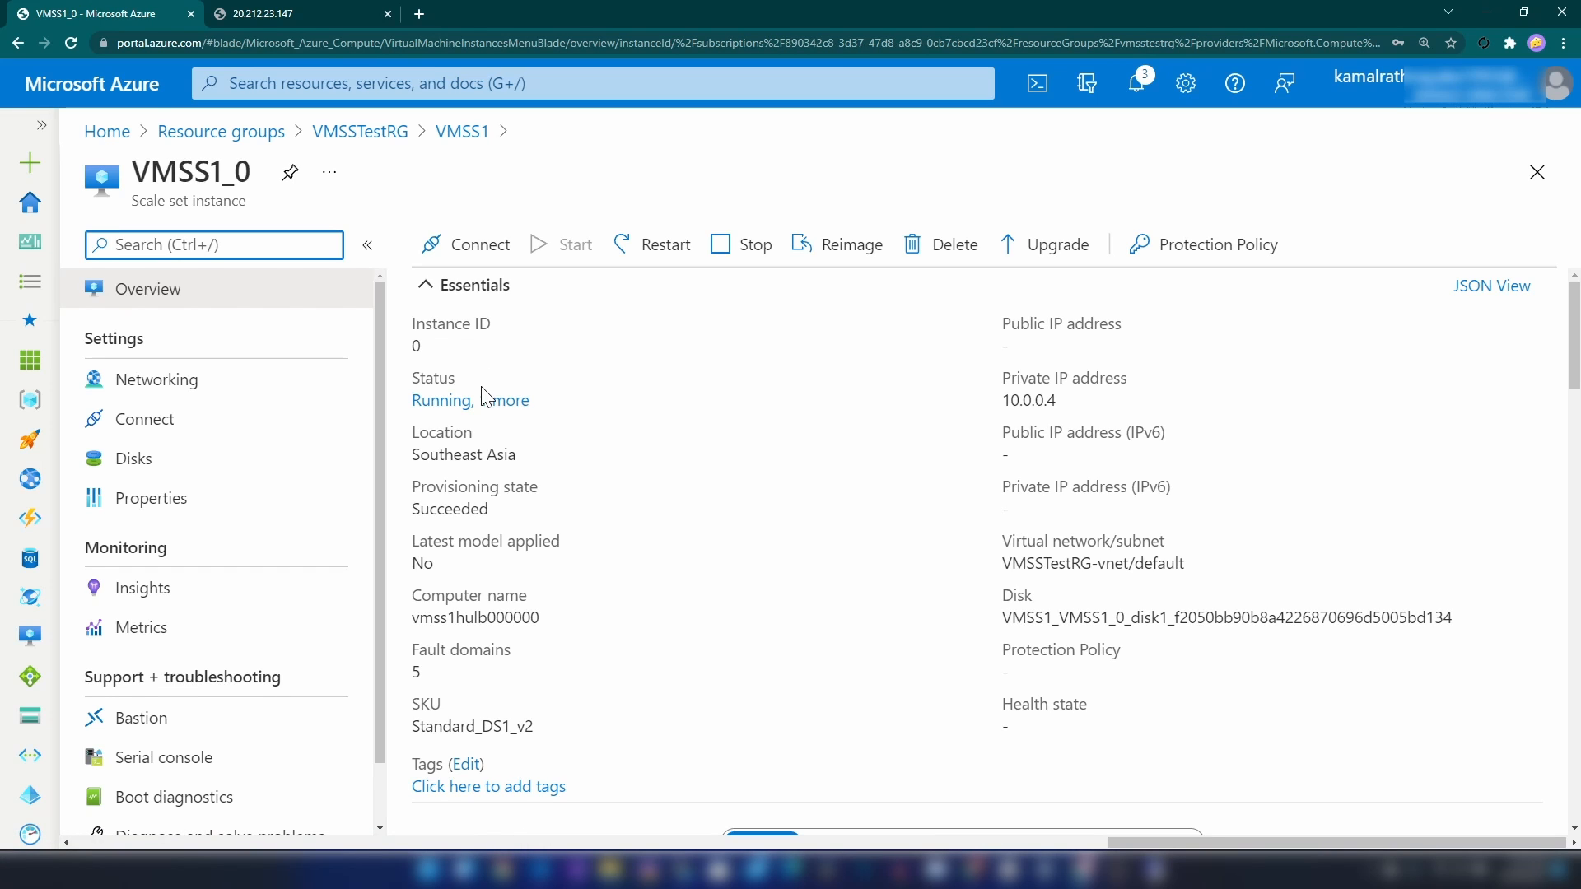
pyautogui.moveTo(151, 171); pyautogui.dragTo(217, 200)
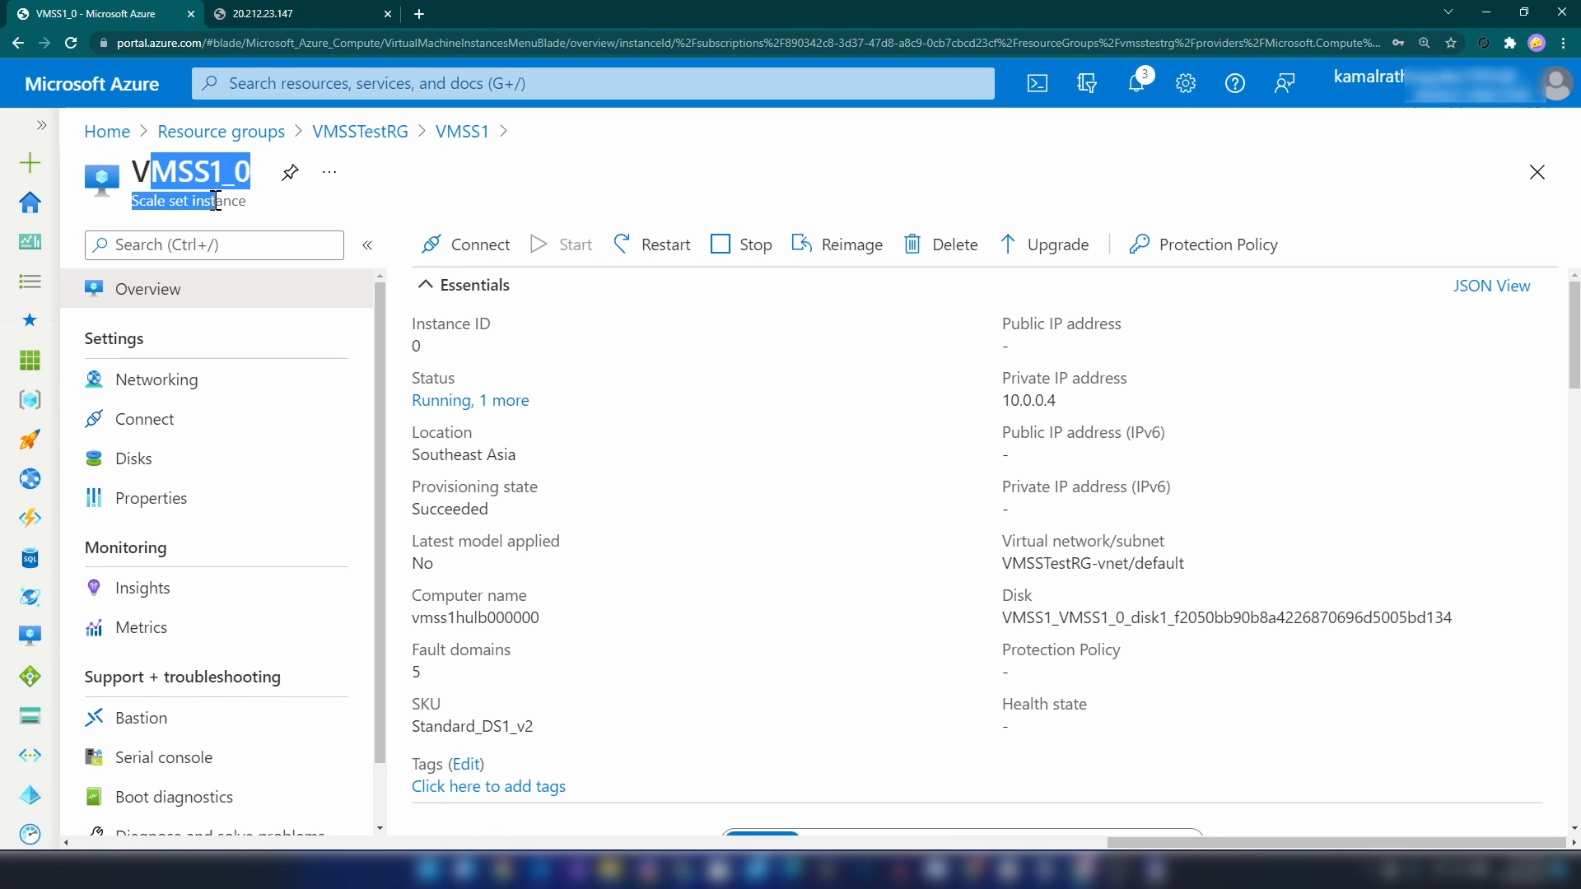
pyautogui.click(218, 201)
pyautogui.click(1017, 245)
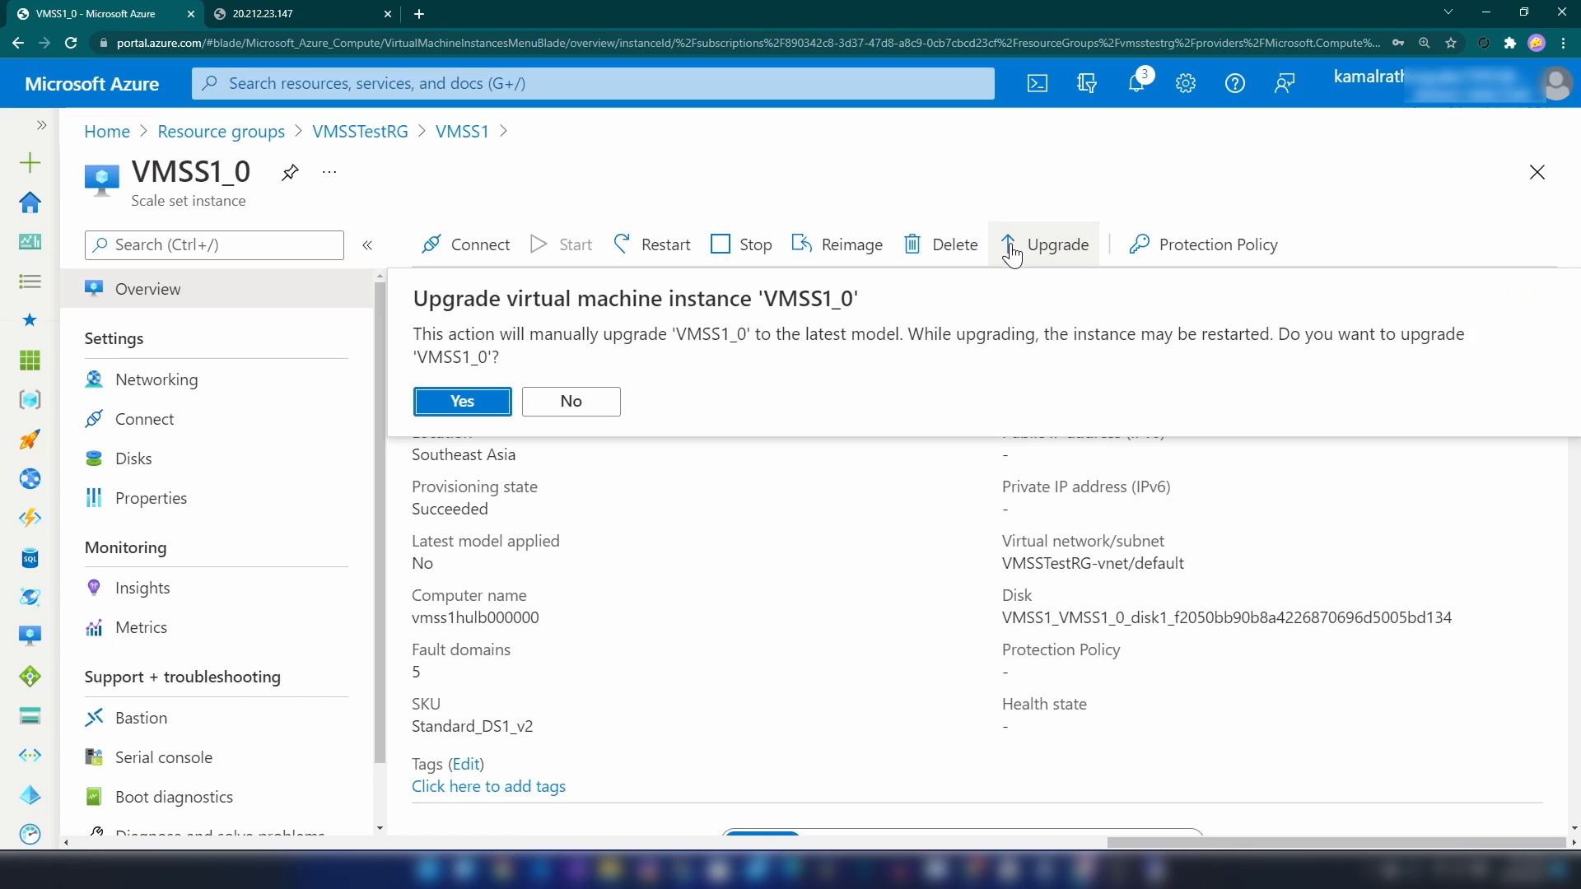
pyautogui.click(452, 401)
# Check the upgrade notification, then return to VMSS1's instance list and refresh it
pyautogui.click(1136, 83)
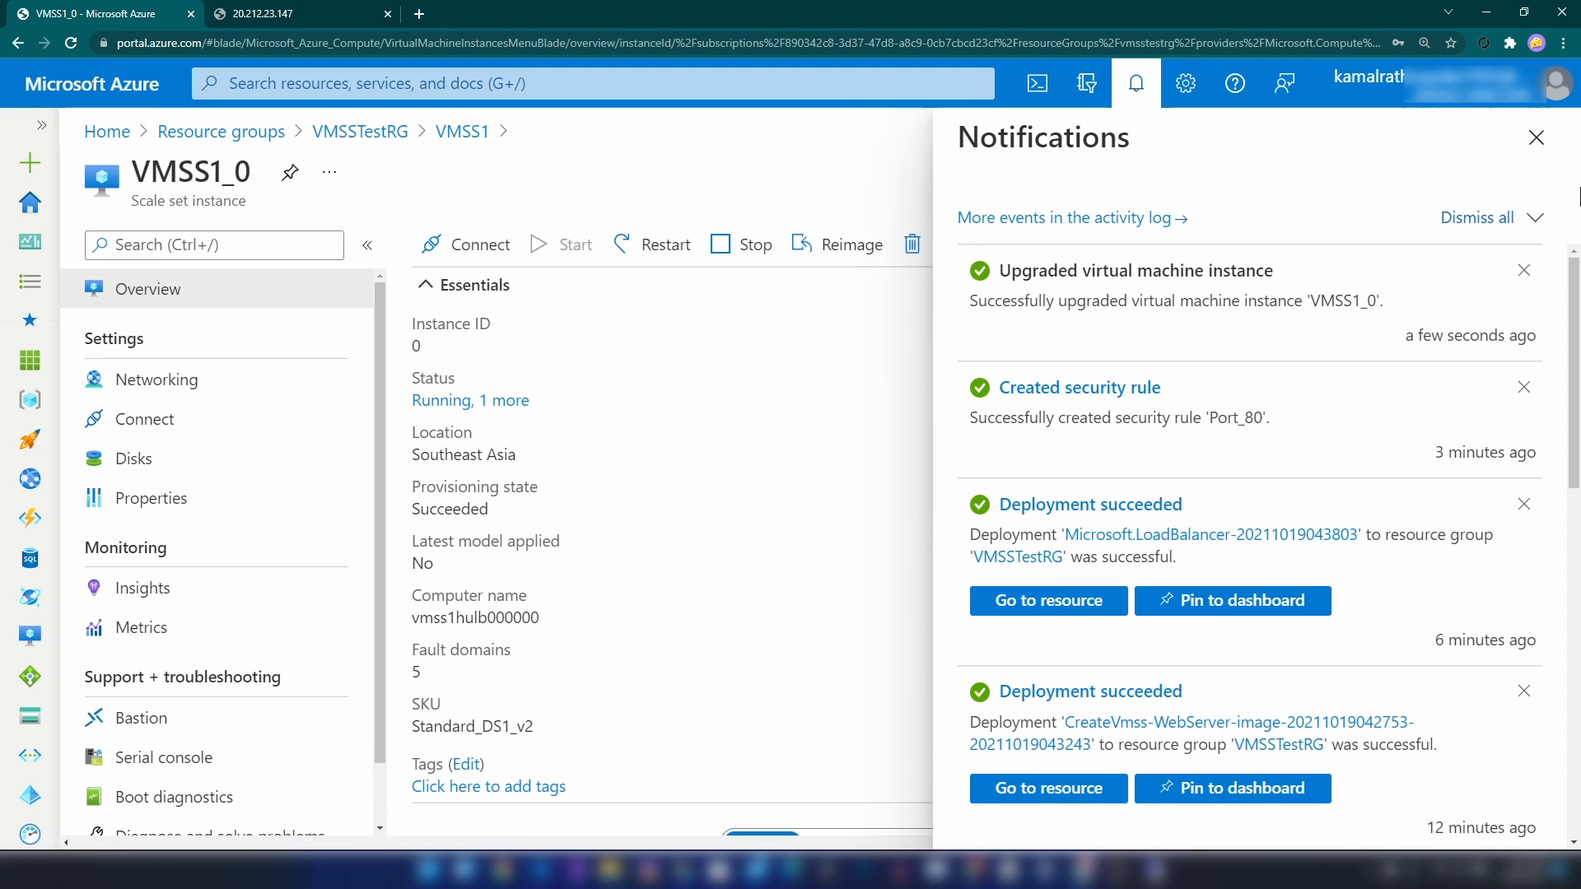
pyautogui.click(1536, 138)
pyautogui.click(466, 133)
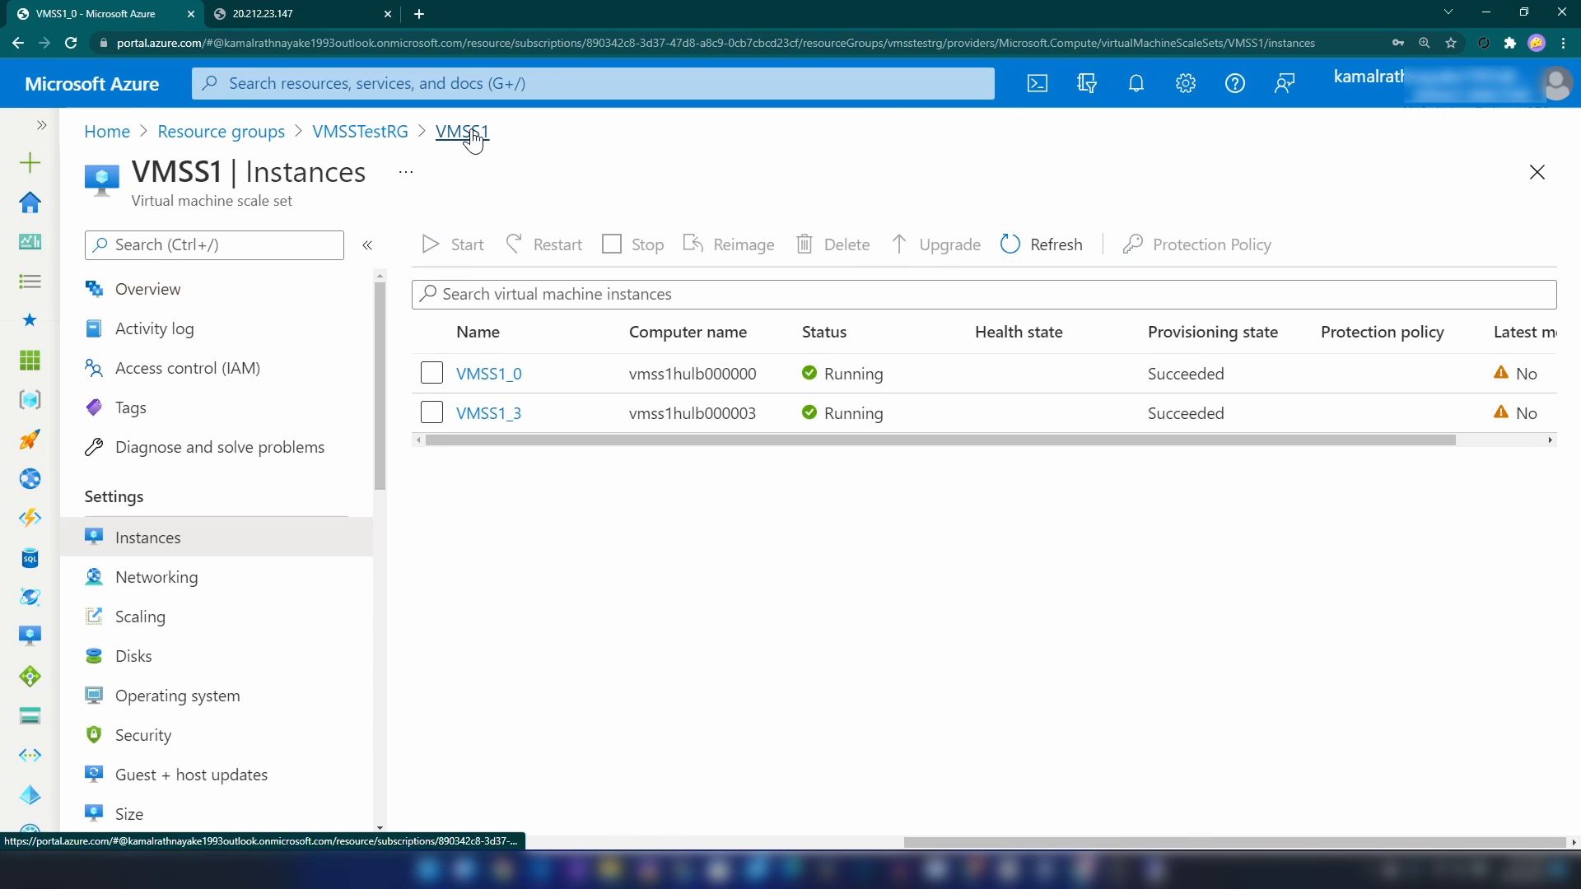
pyautogui.click(1054, 255)
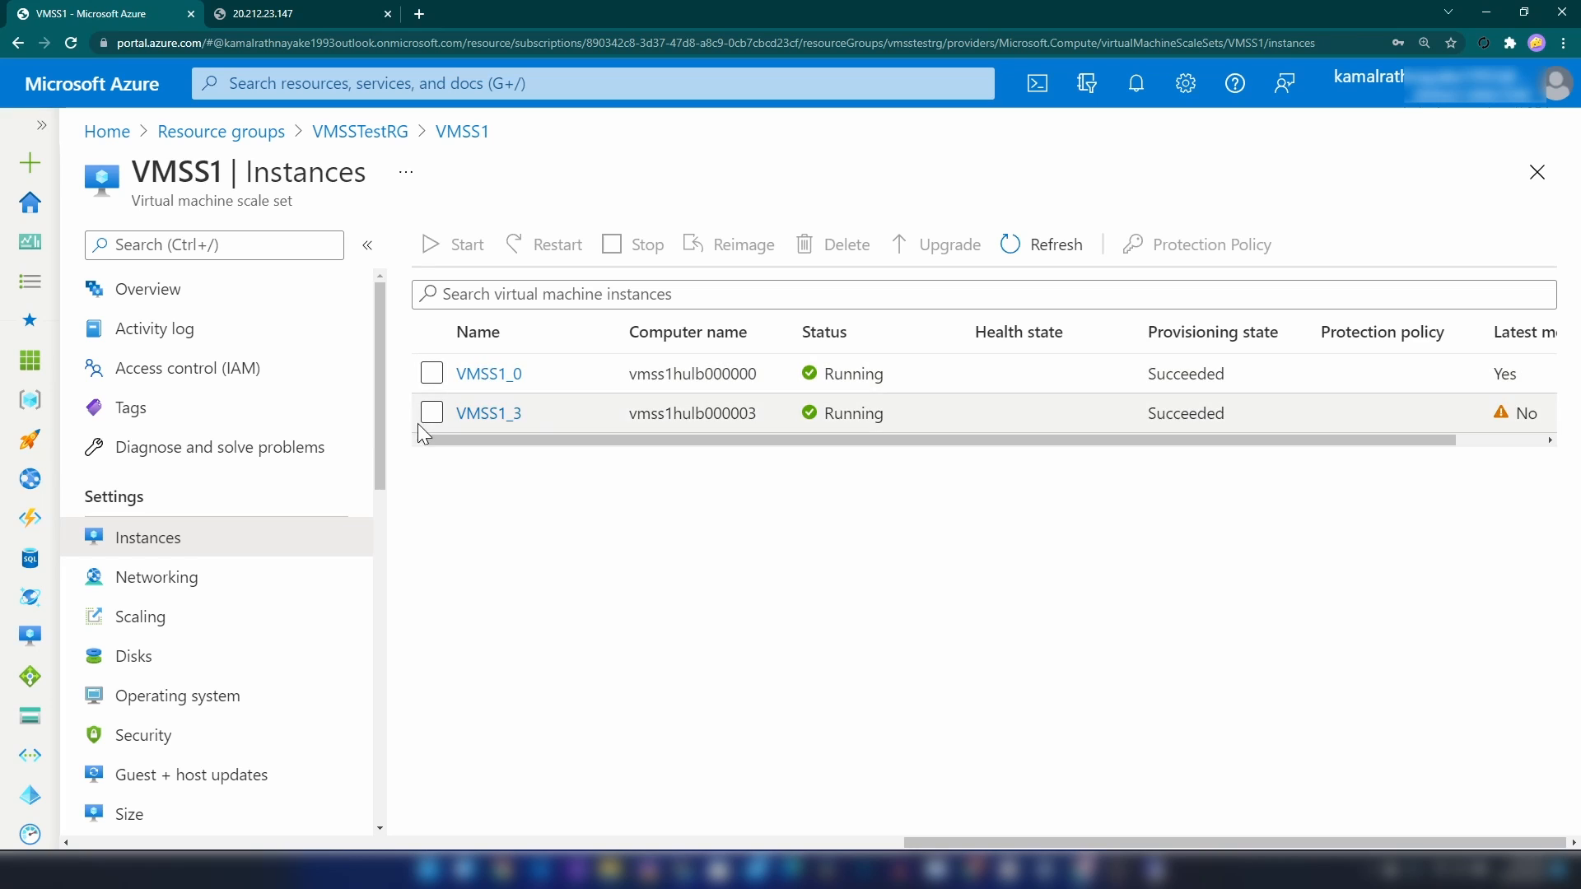
# Open the VMSS1_3 instance and upgrade it to the latest model
pyautogui.click(482, 415)
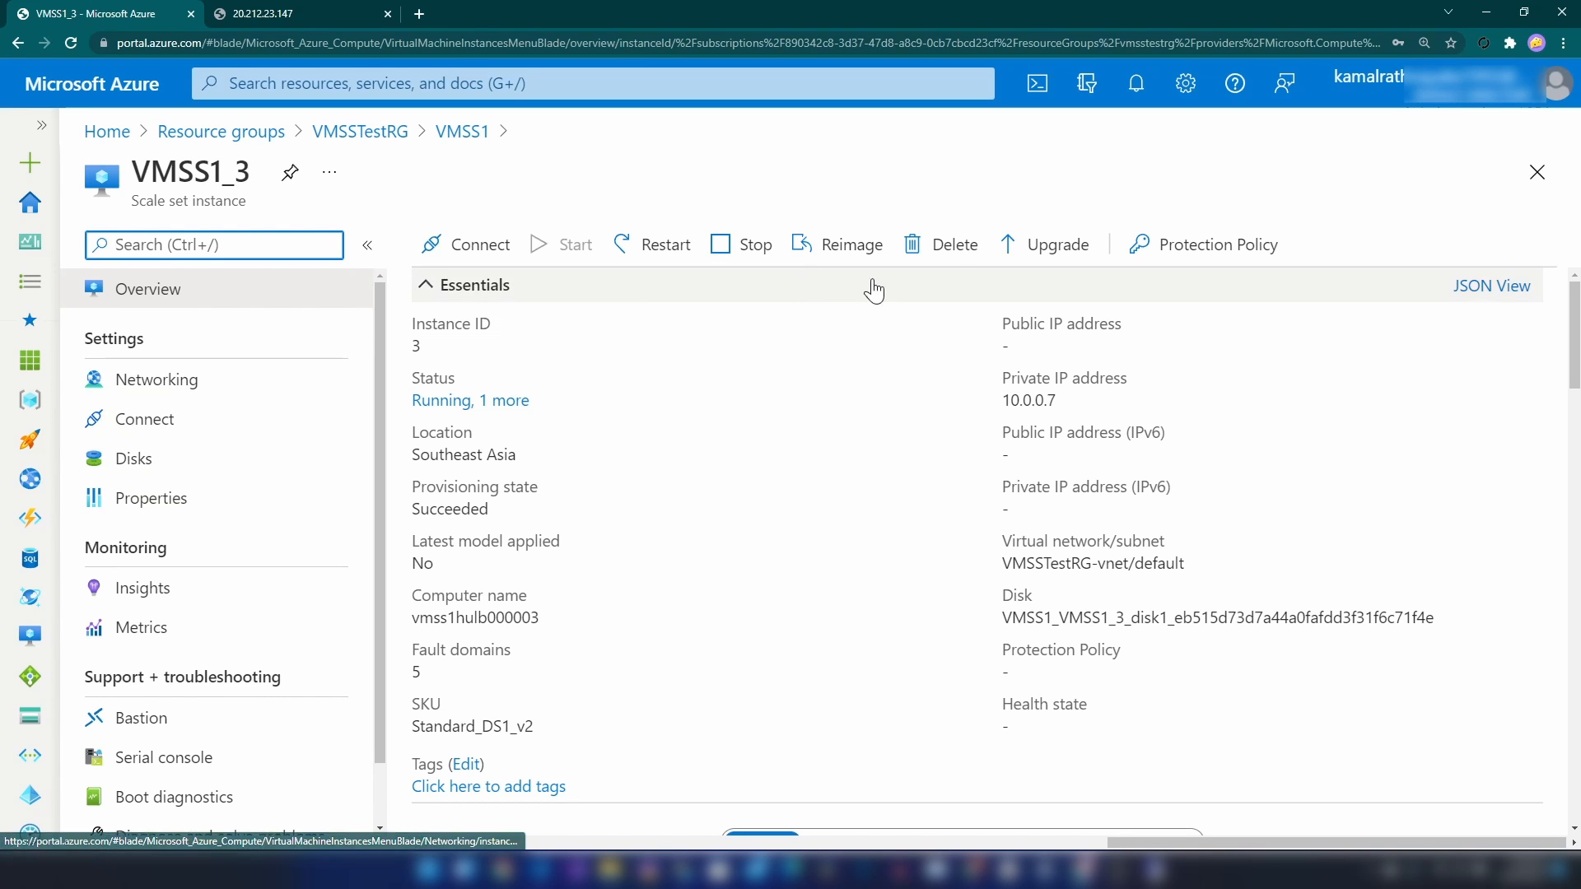
pyautogui.click(1039, 245)
pyautogui.click(461, 401)
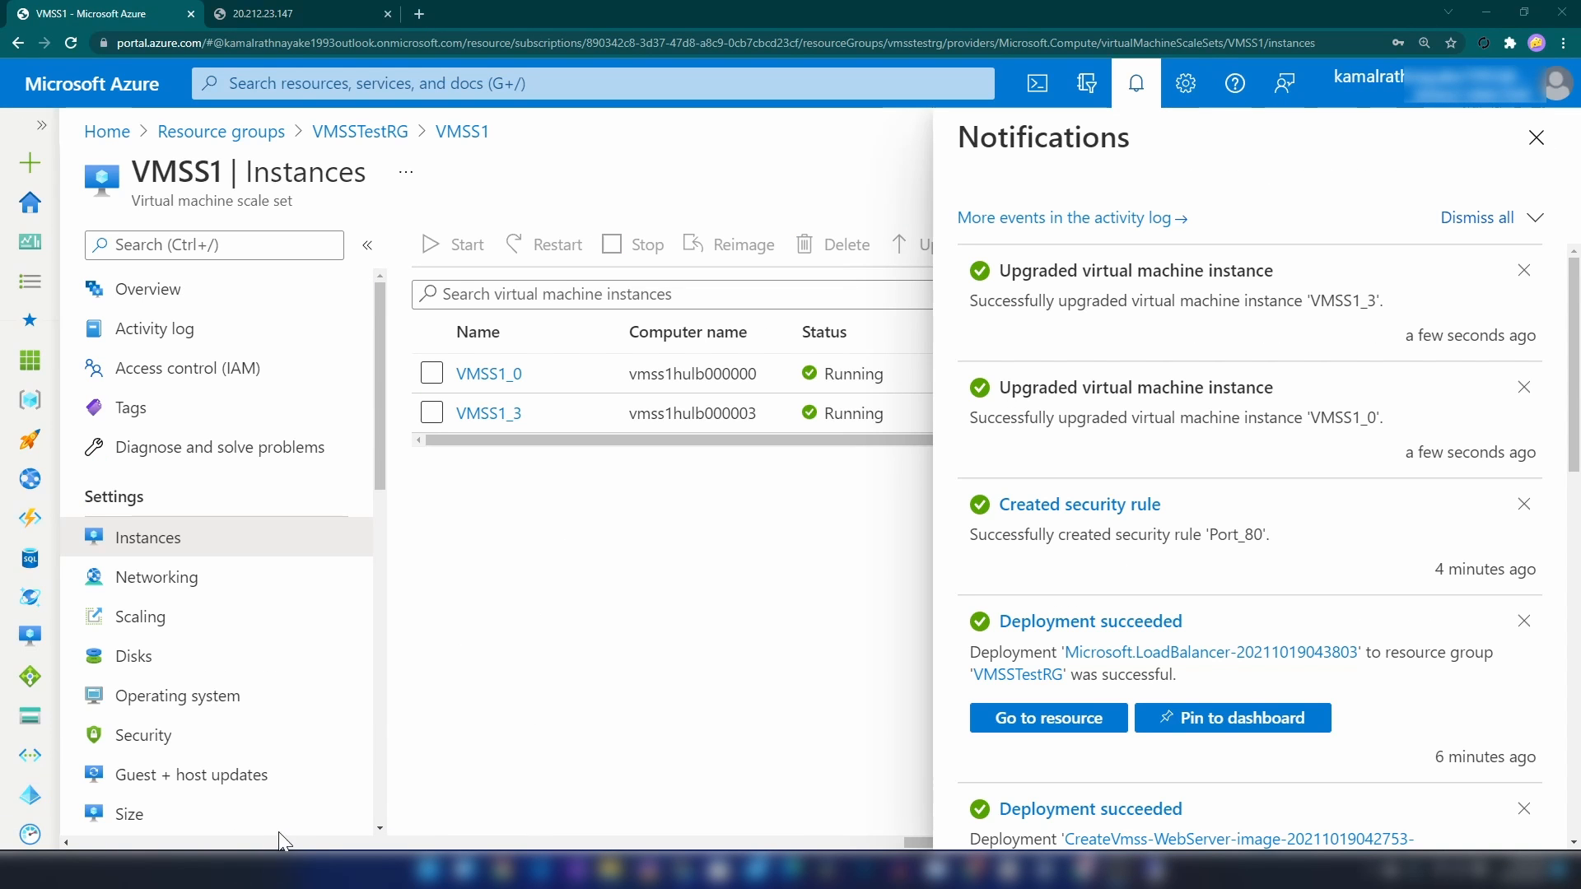
# Reload 20.212.23.147 in its browser tab, enlarge the page, and read which computer name responds
pyautogui.click(306, 12)
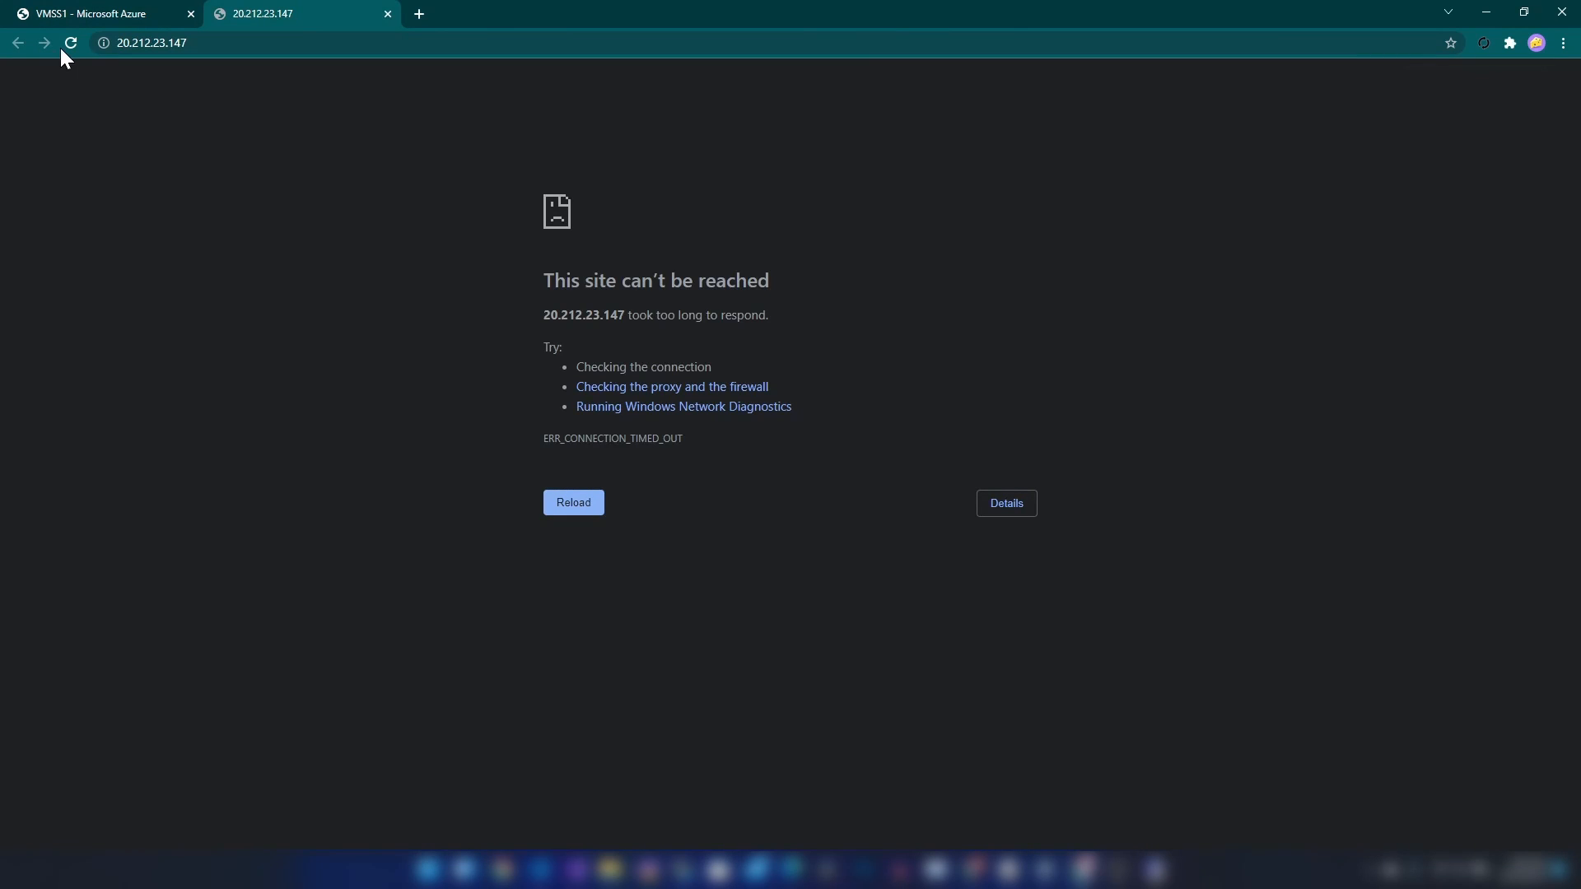
pyautogui.click(68, 45)
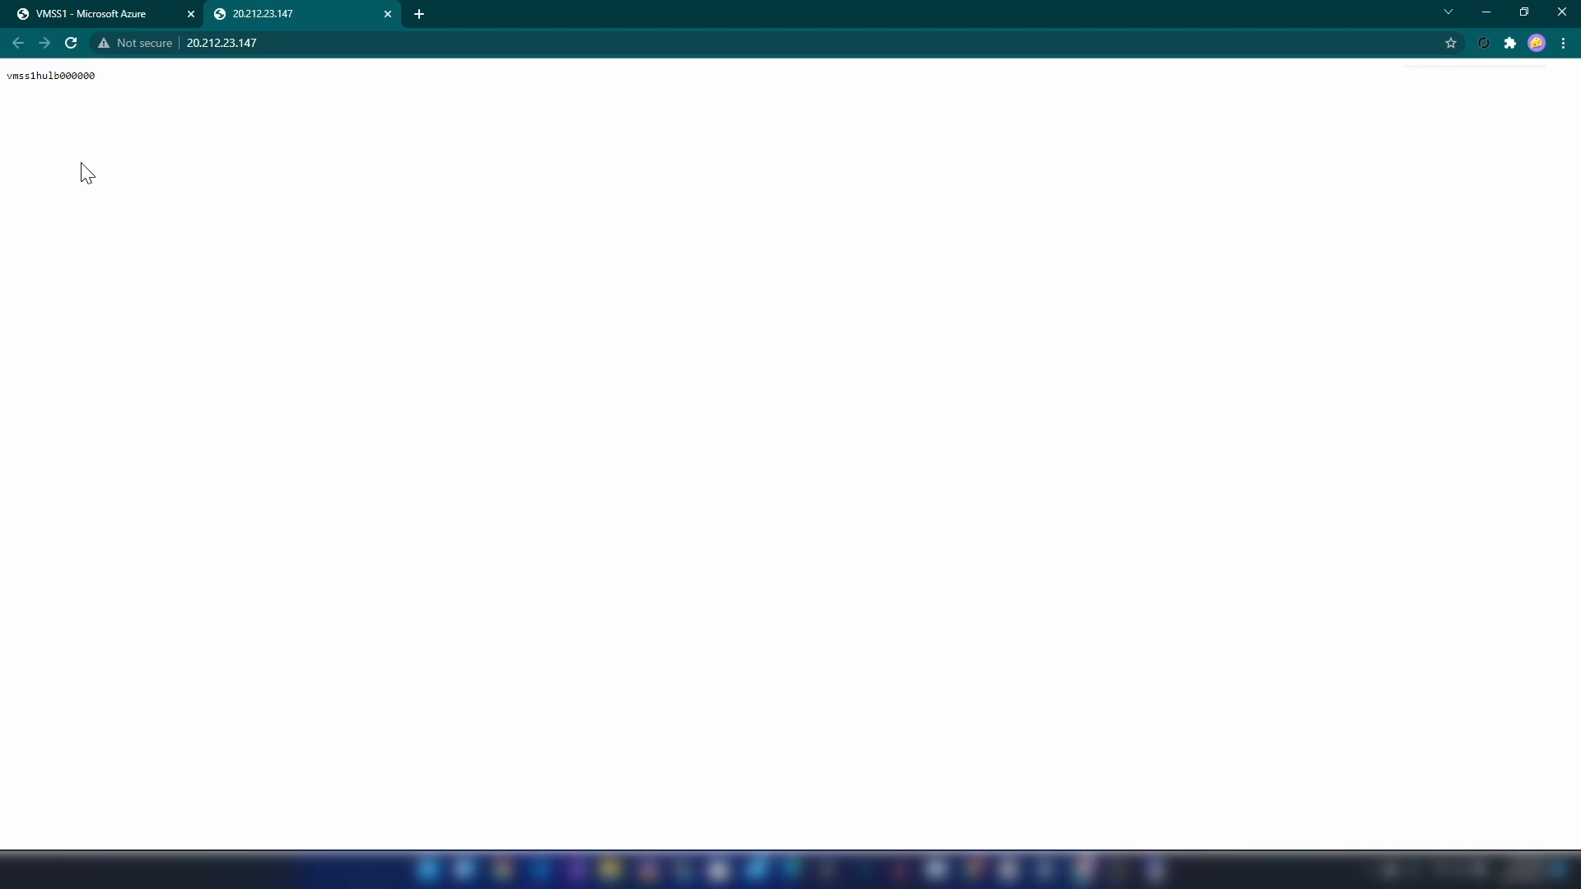
pyautogui.scroll(9, 87, 171)
pyautogui.moveTo(41, 147); pyautogui.dragTo(486, 184)
pyautogui.click(487, 183)
pyautogui.moveTo(45, 142); pyautogui.dragTo(541, 196)
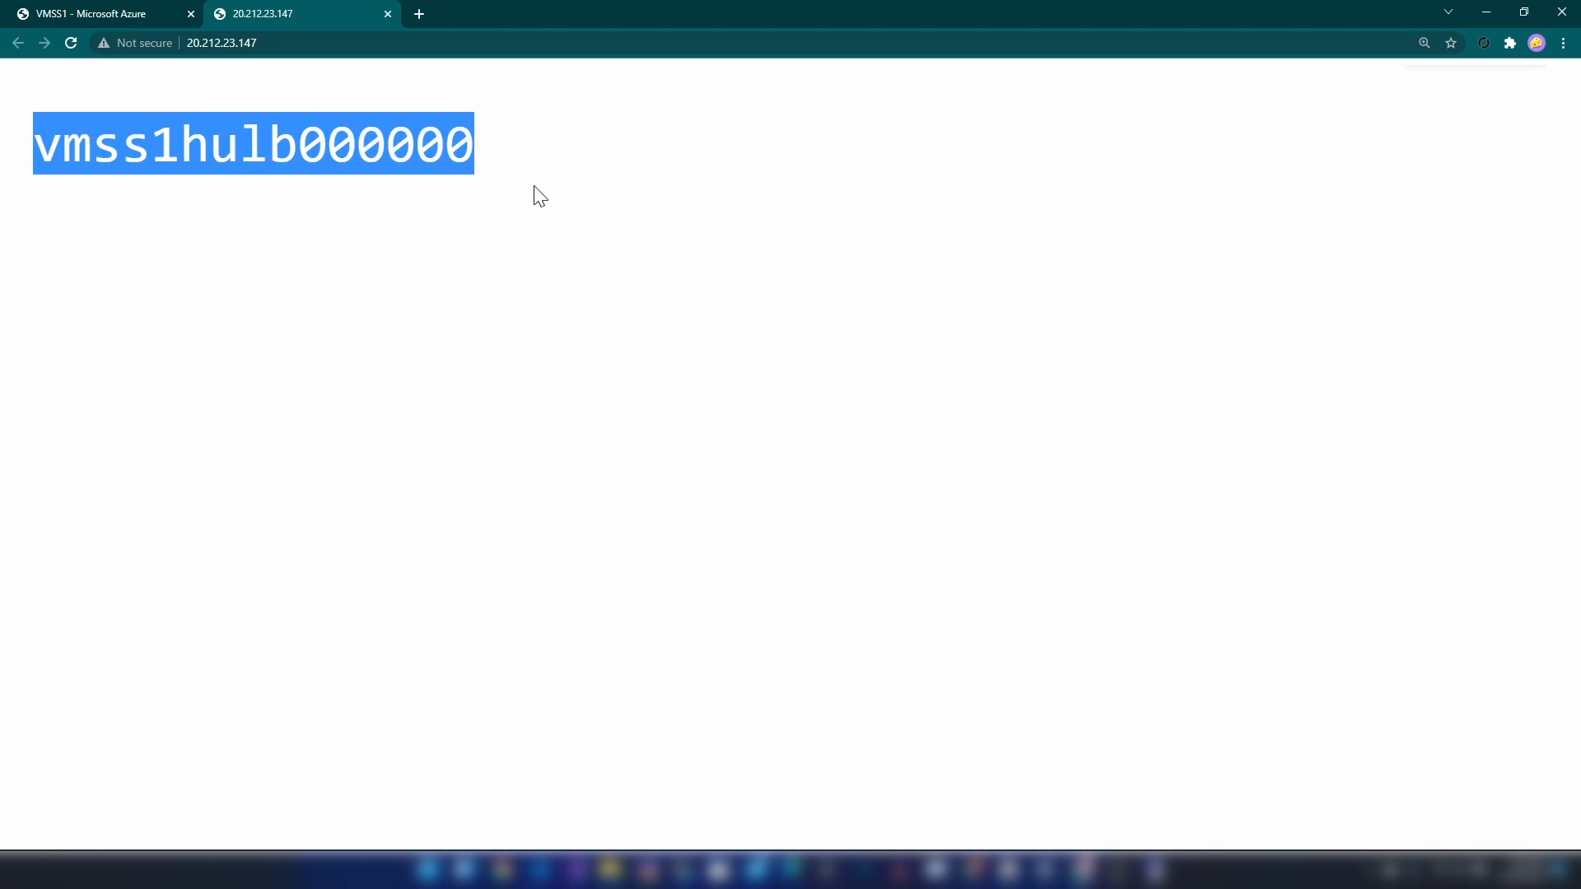
pyautogui.click(543, 196)
# Compare the computer name on the web page with the computer names in VMSS1's instance list
pyautogui.click(95, 13)
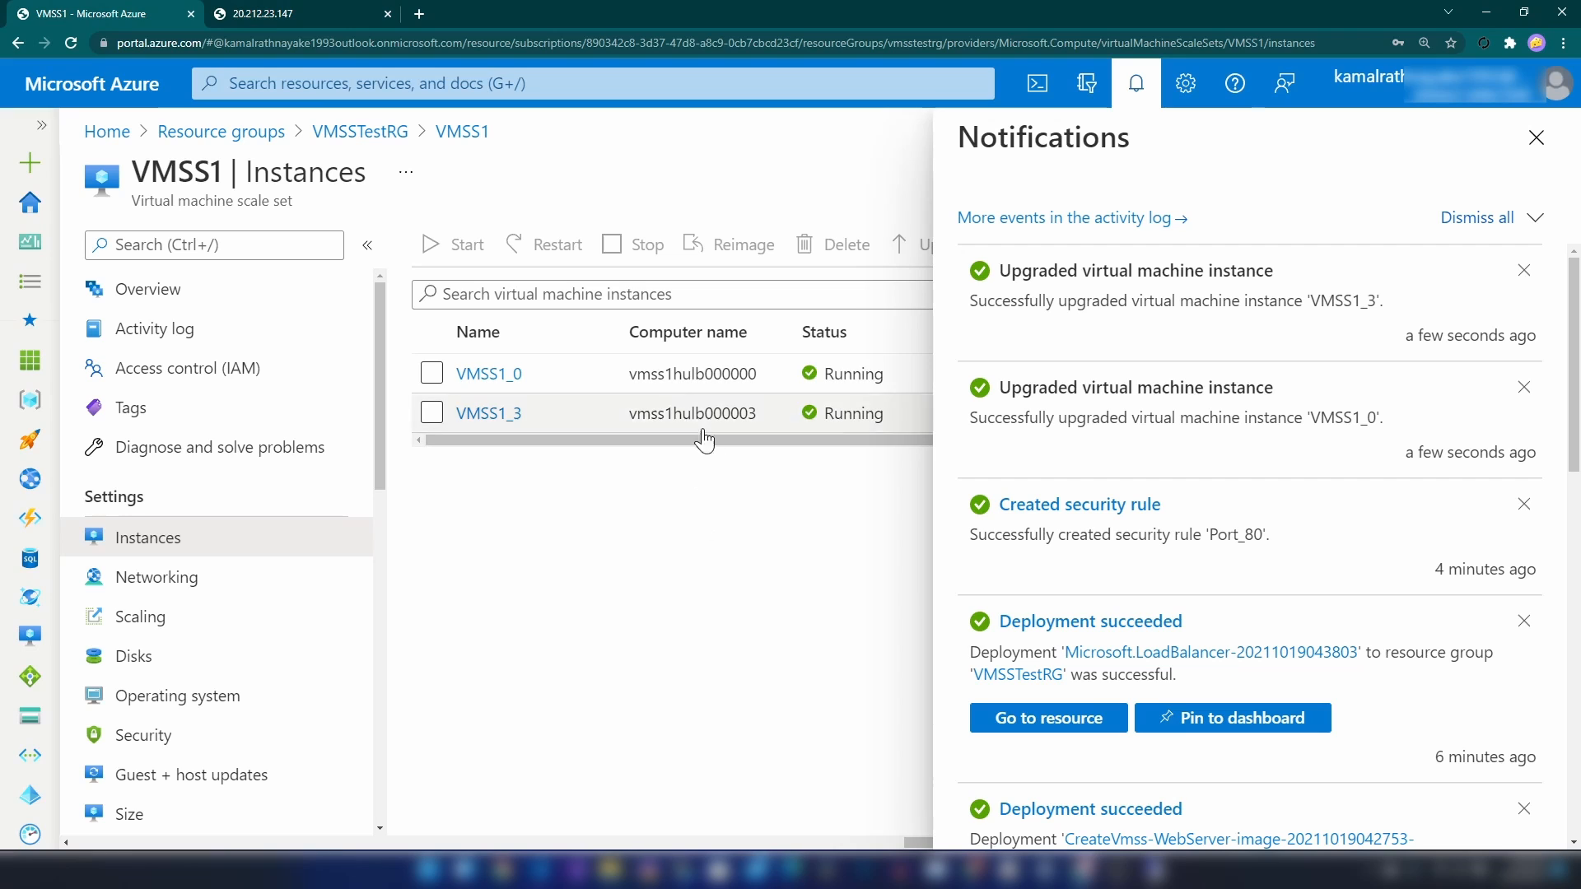
pyautogui.click(239, 13)
pyautogui.moveTo(91, 147); pyautogui.dragTo(494, 166)
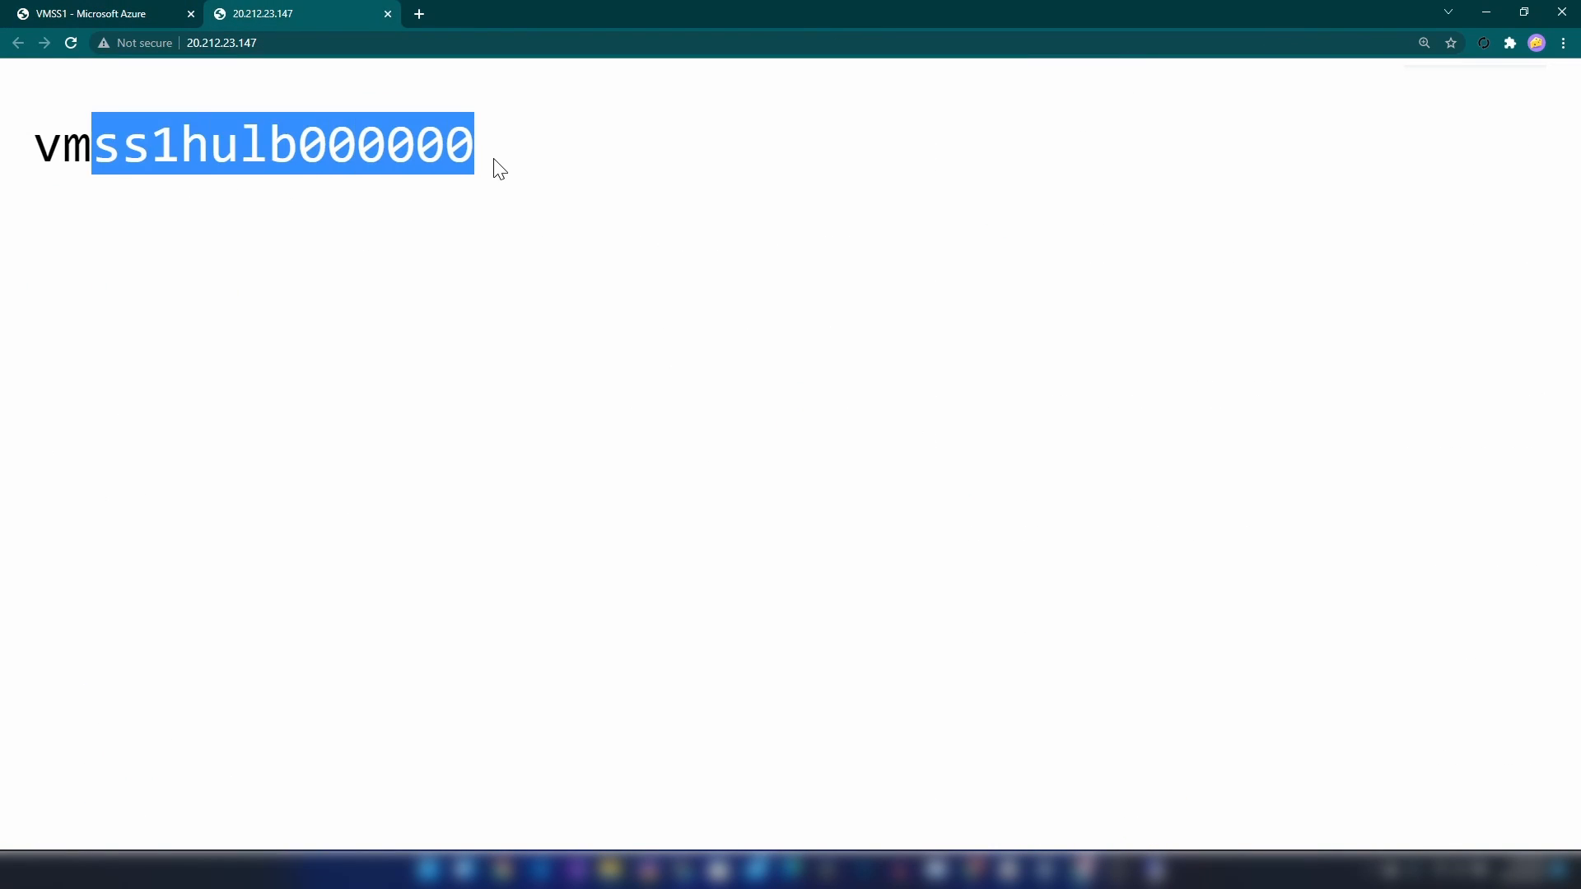
pyautogui.click(272, 76)
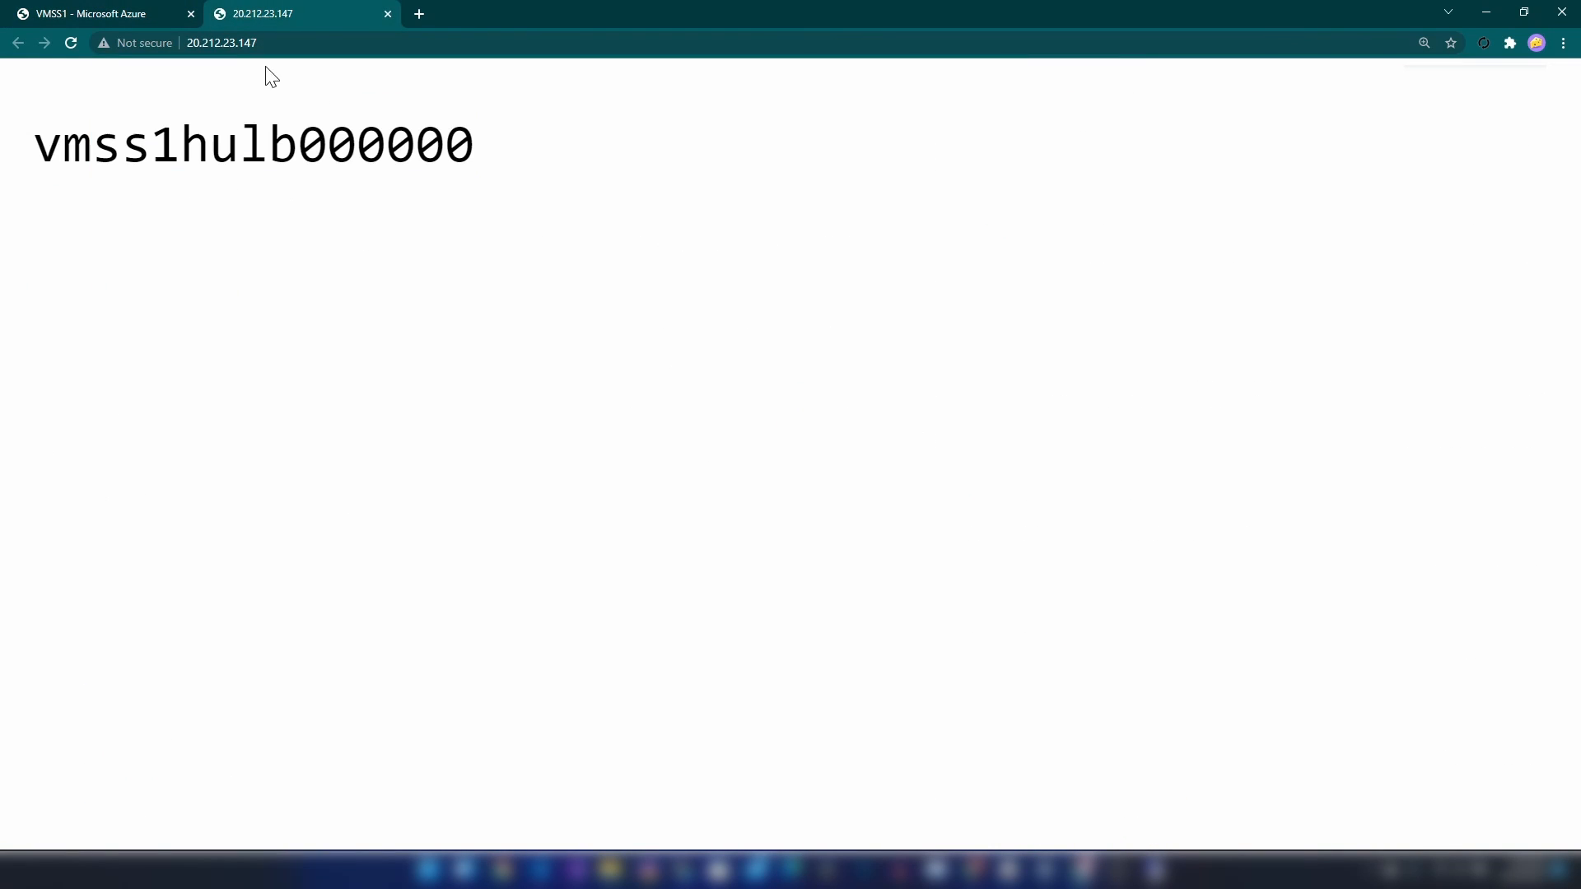
pyautogui.click(115, 8)
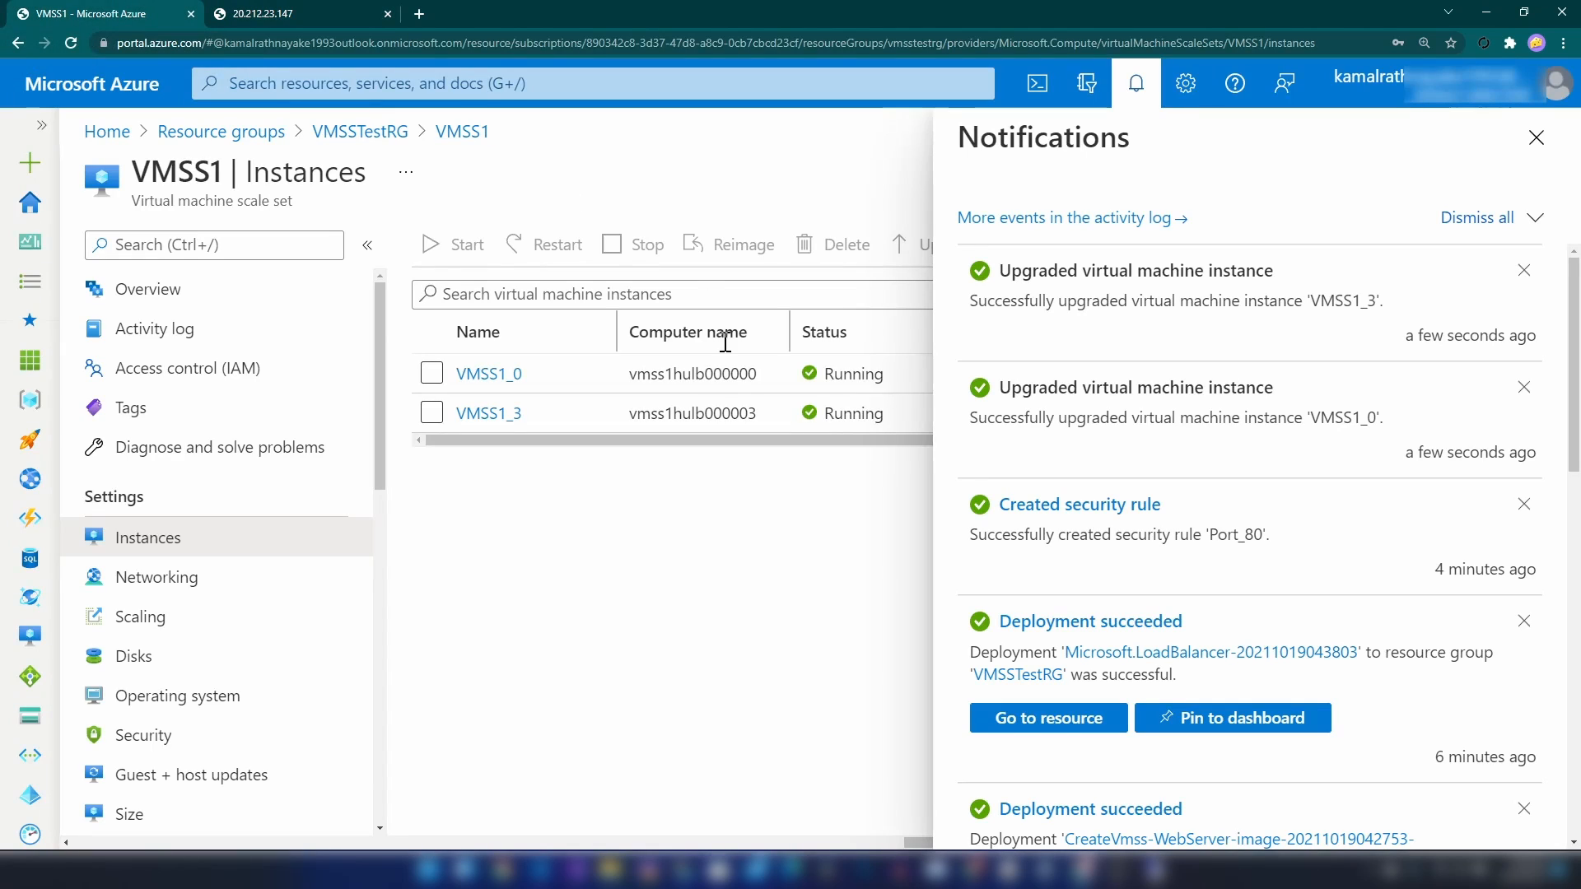
pyautogui.click(312, 9)
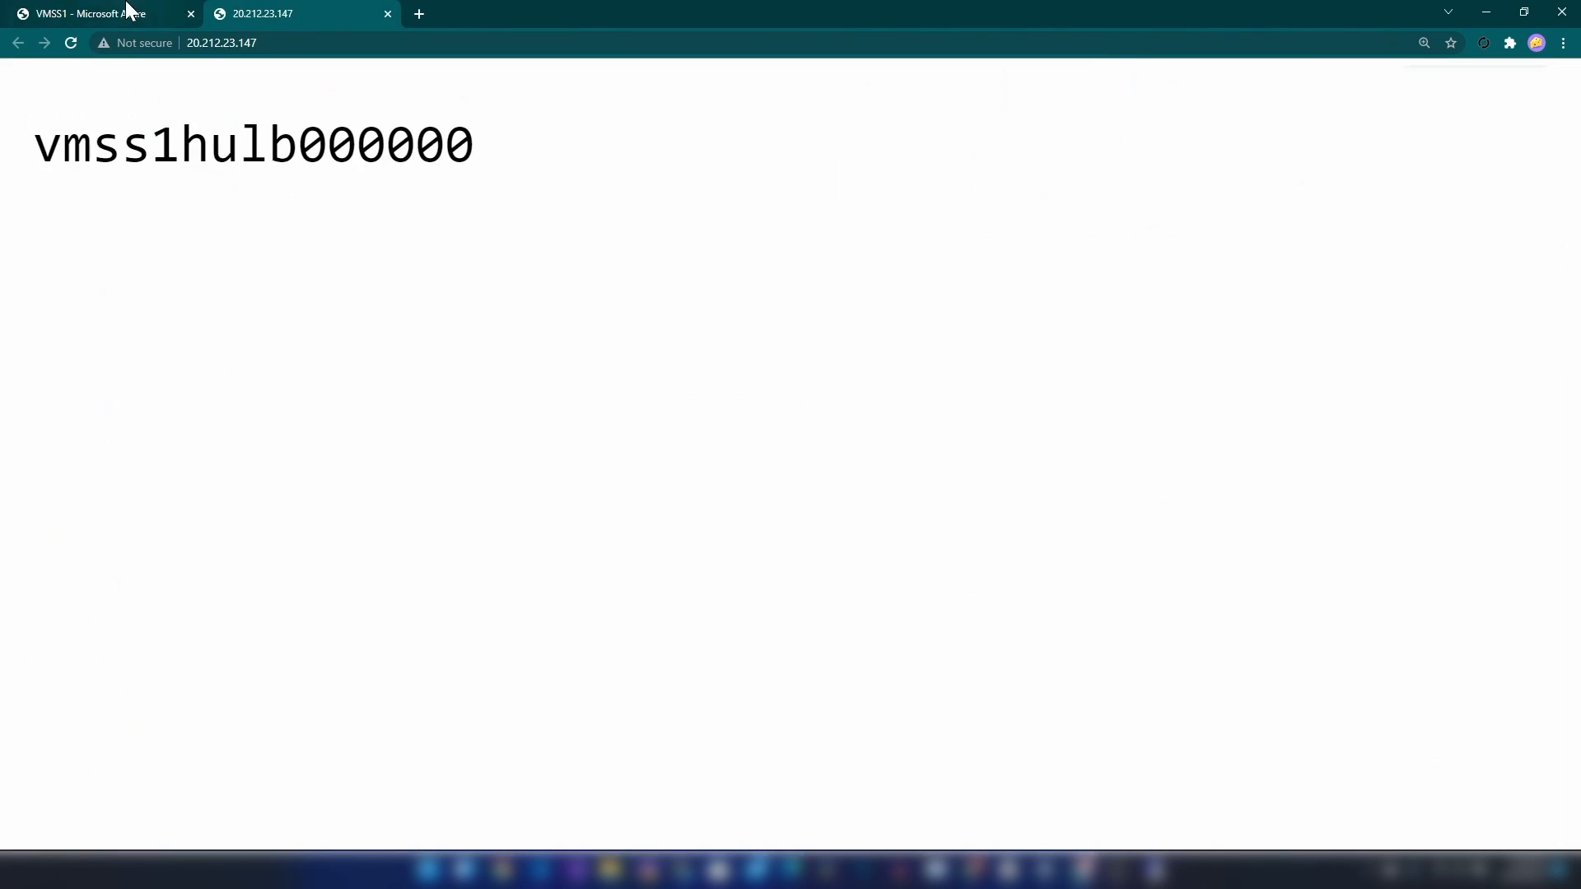
# Return to the Azure portal, open the VMSS1_0 instance, and restart it
pyautogui.click(123, 10)
pyautogui.click(495, 374)
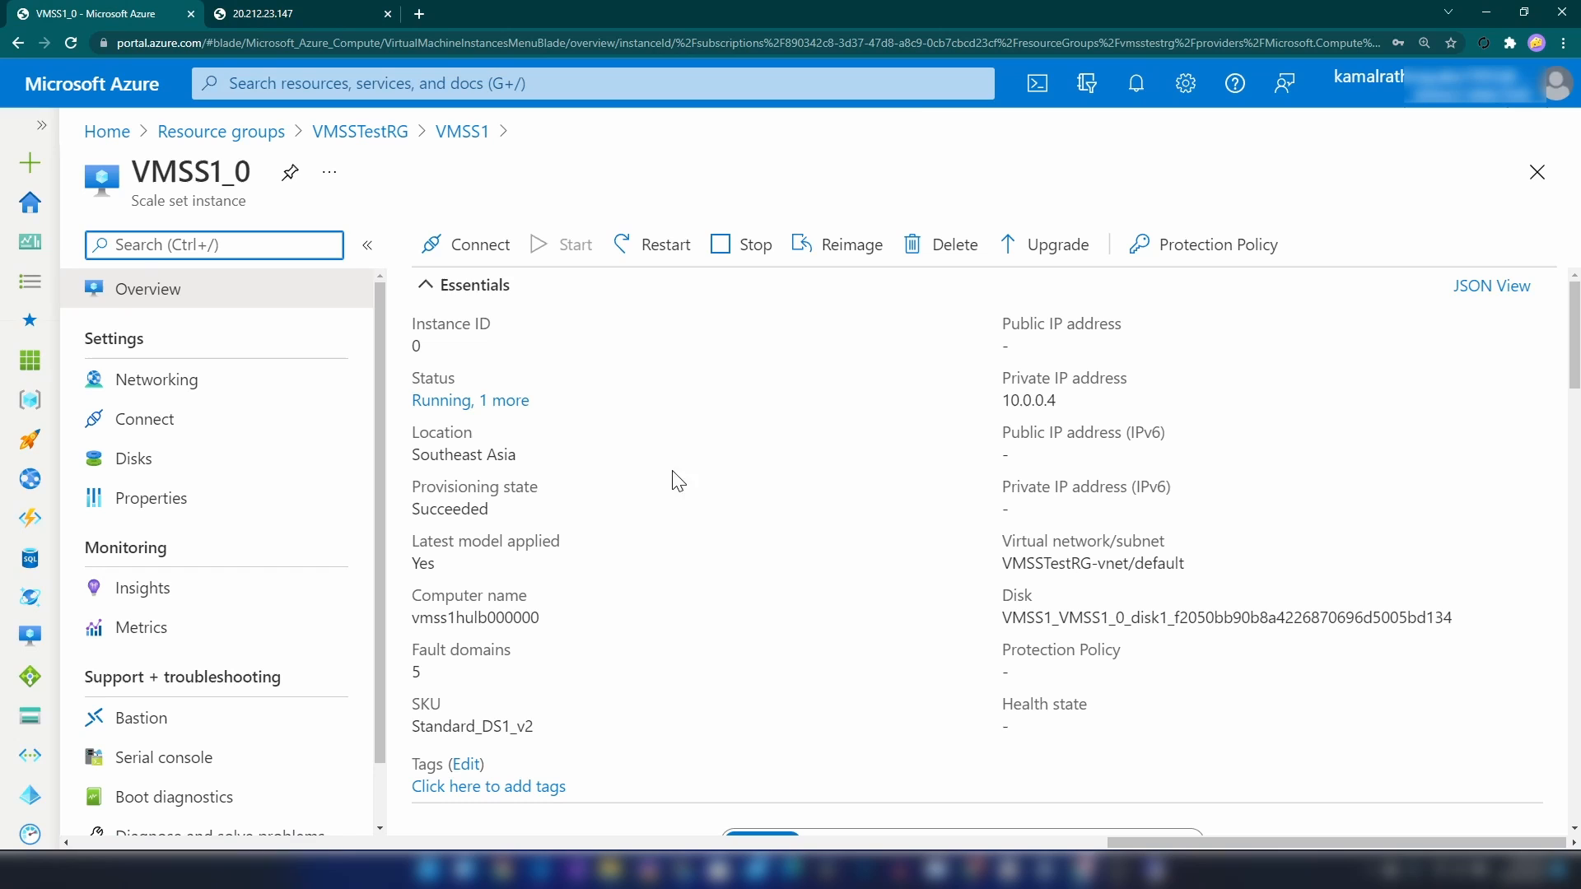
pyautogui.click(672, 251)
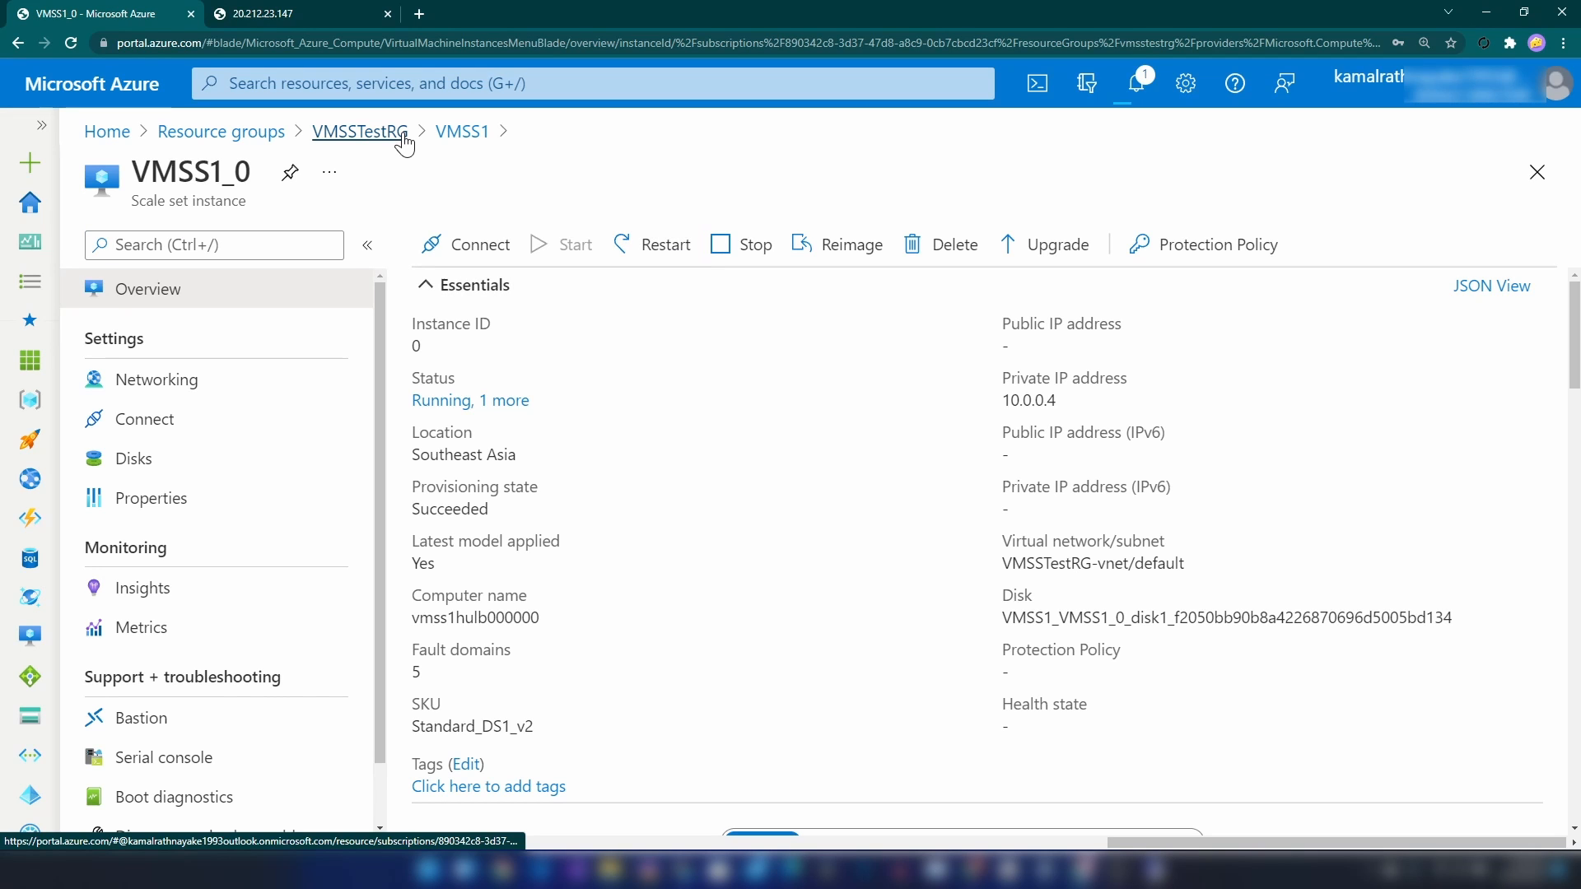
# Return to VMSS1's instance list and refresh the status and latest-model information of its instances
pyautogui.click(462, 132)
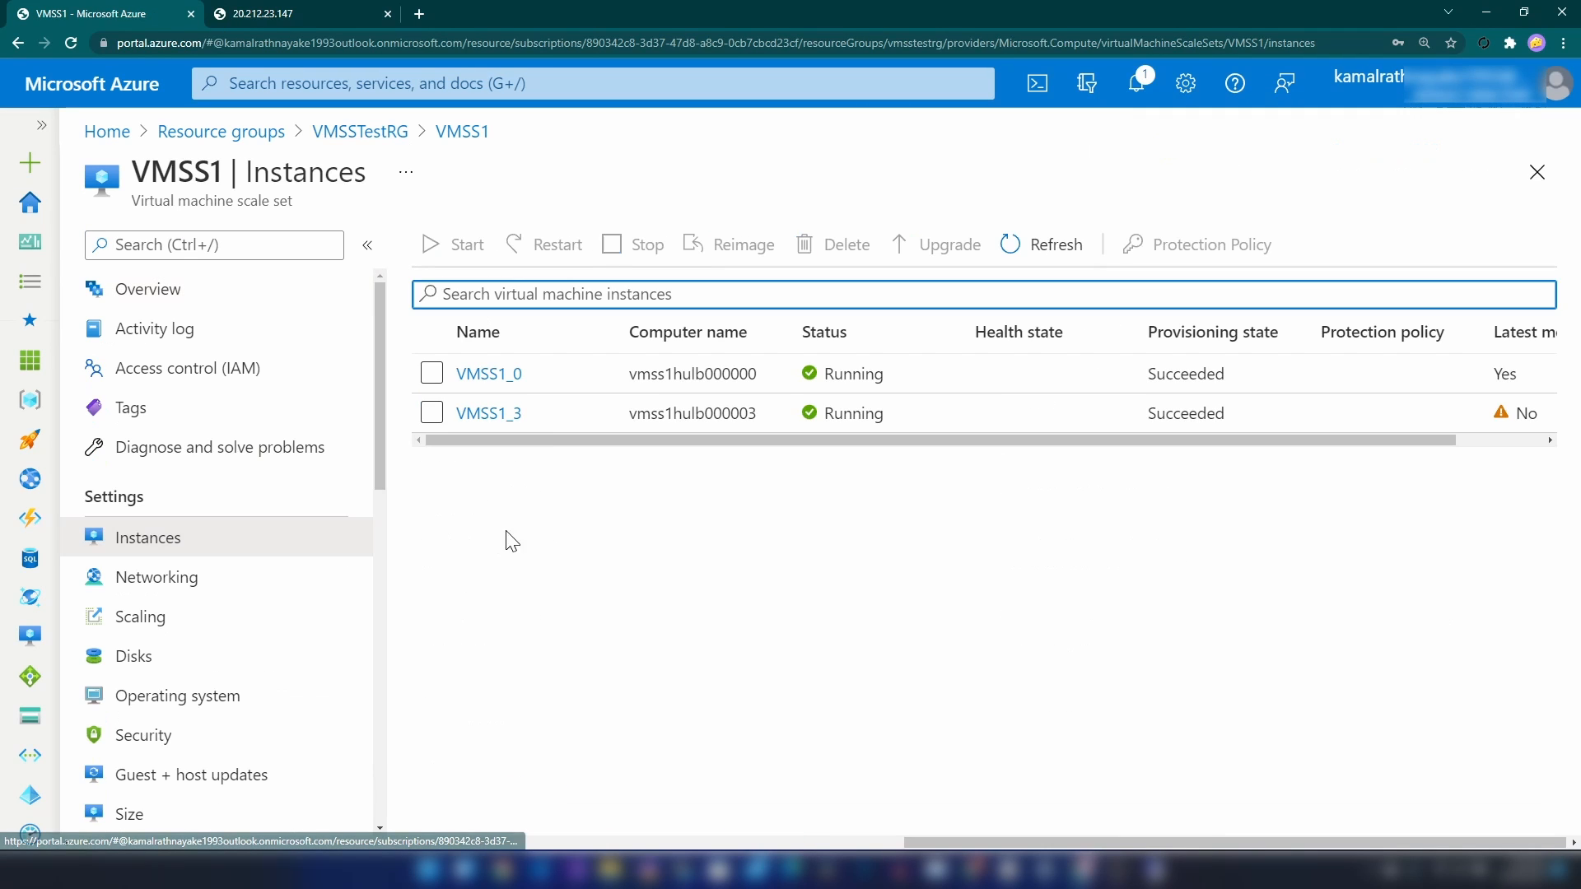
pyautogui.click(1021, 248)
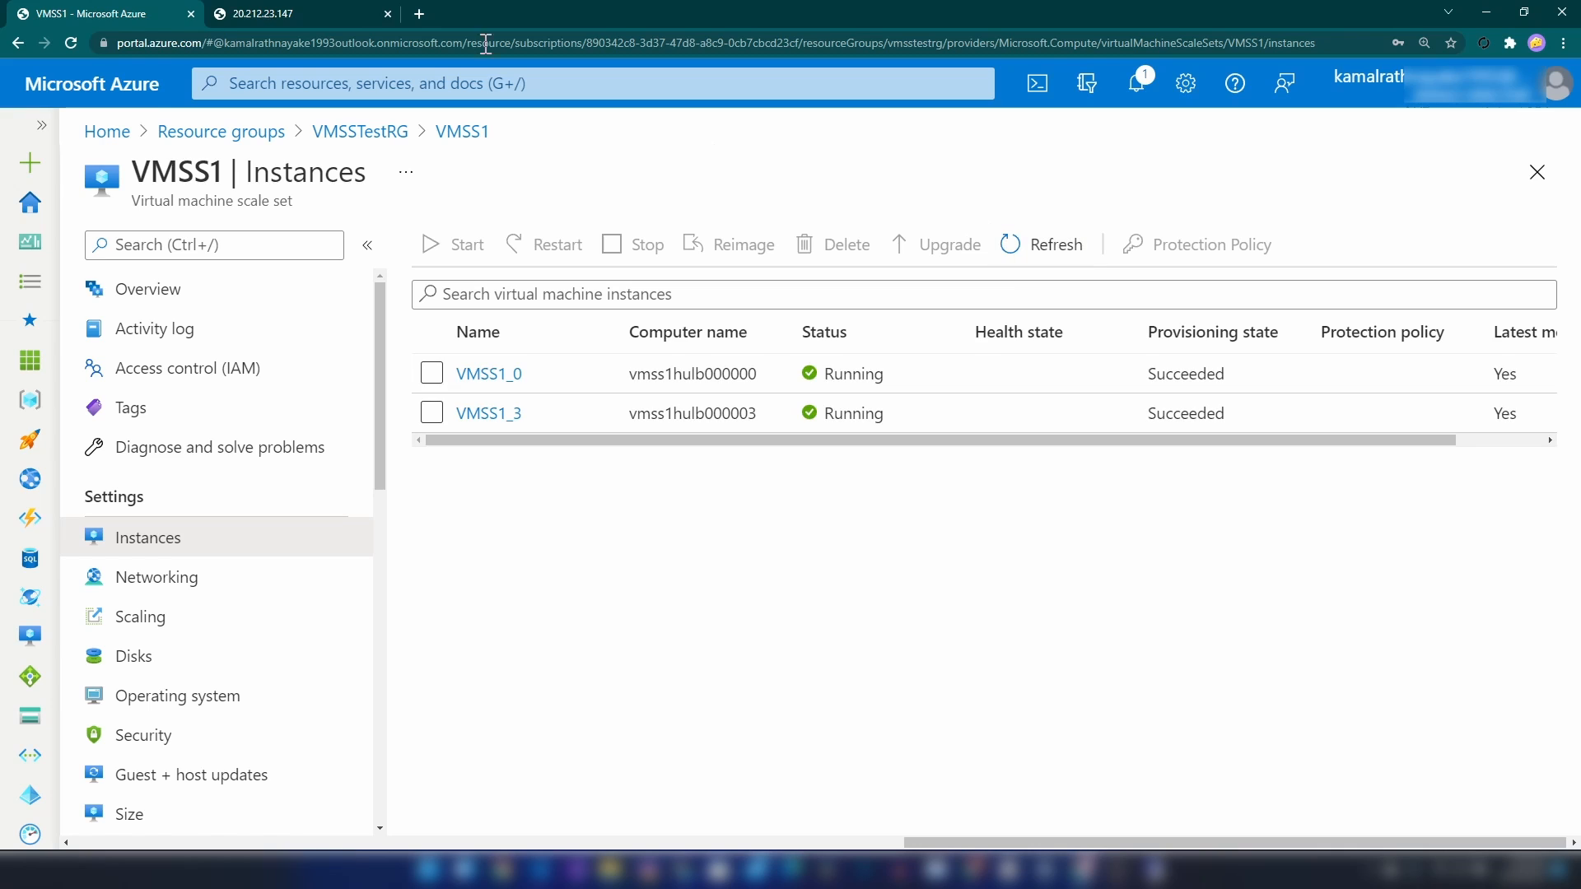
# Reload the 20.212.23.147 page until a computer name responds, and compare that name with VMSS1's instance list in the Azure portal
pyautogui.click(247, 14)
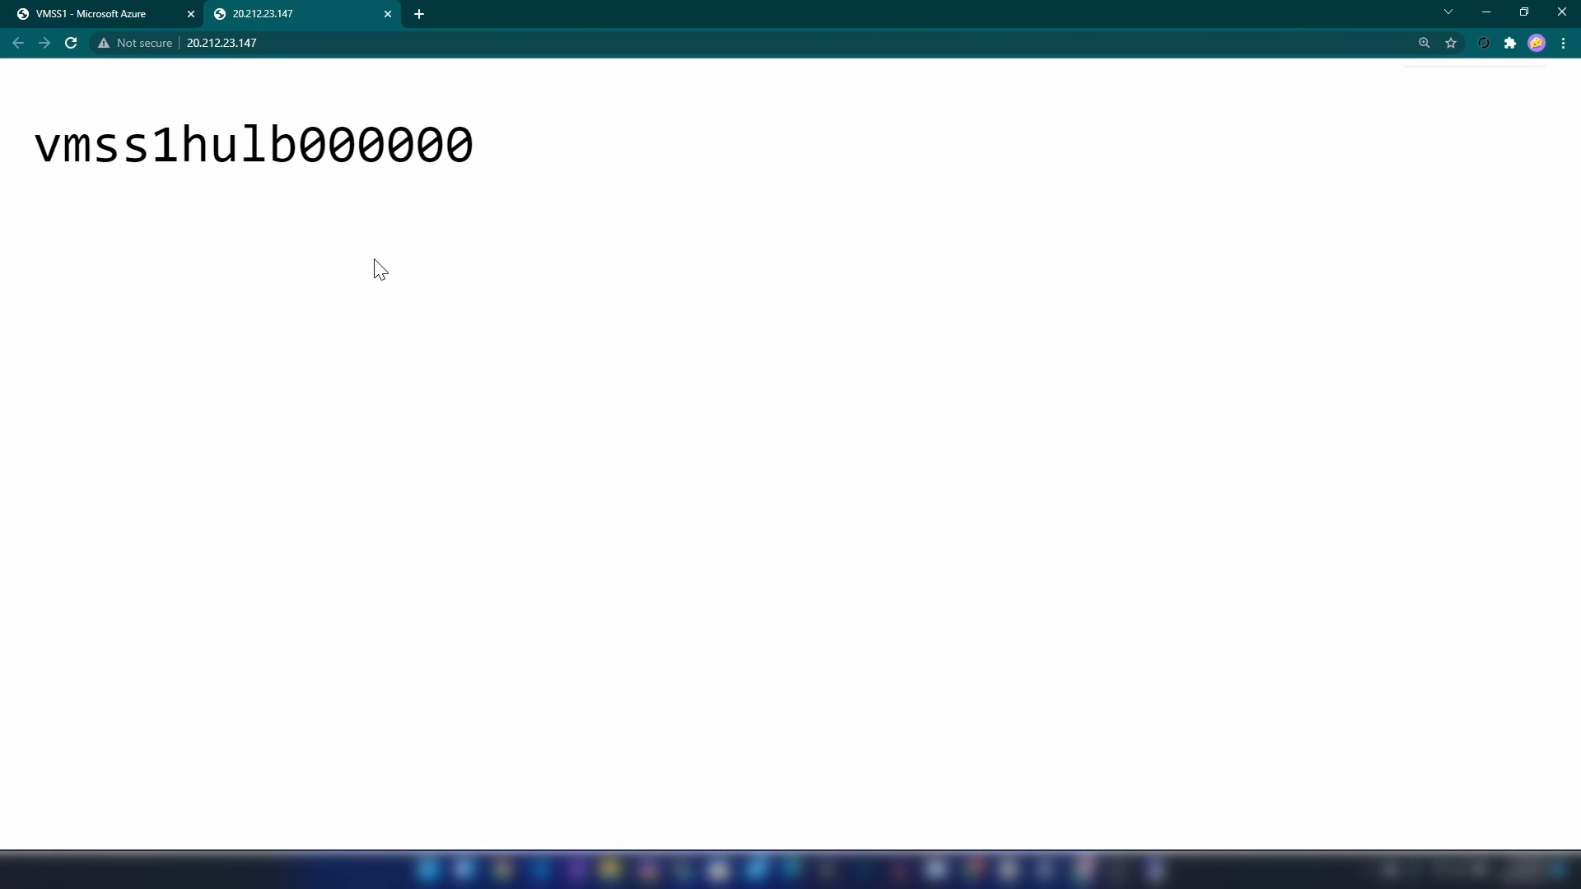
pyautogui.press('F5')
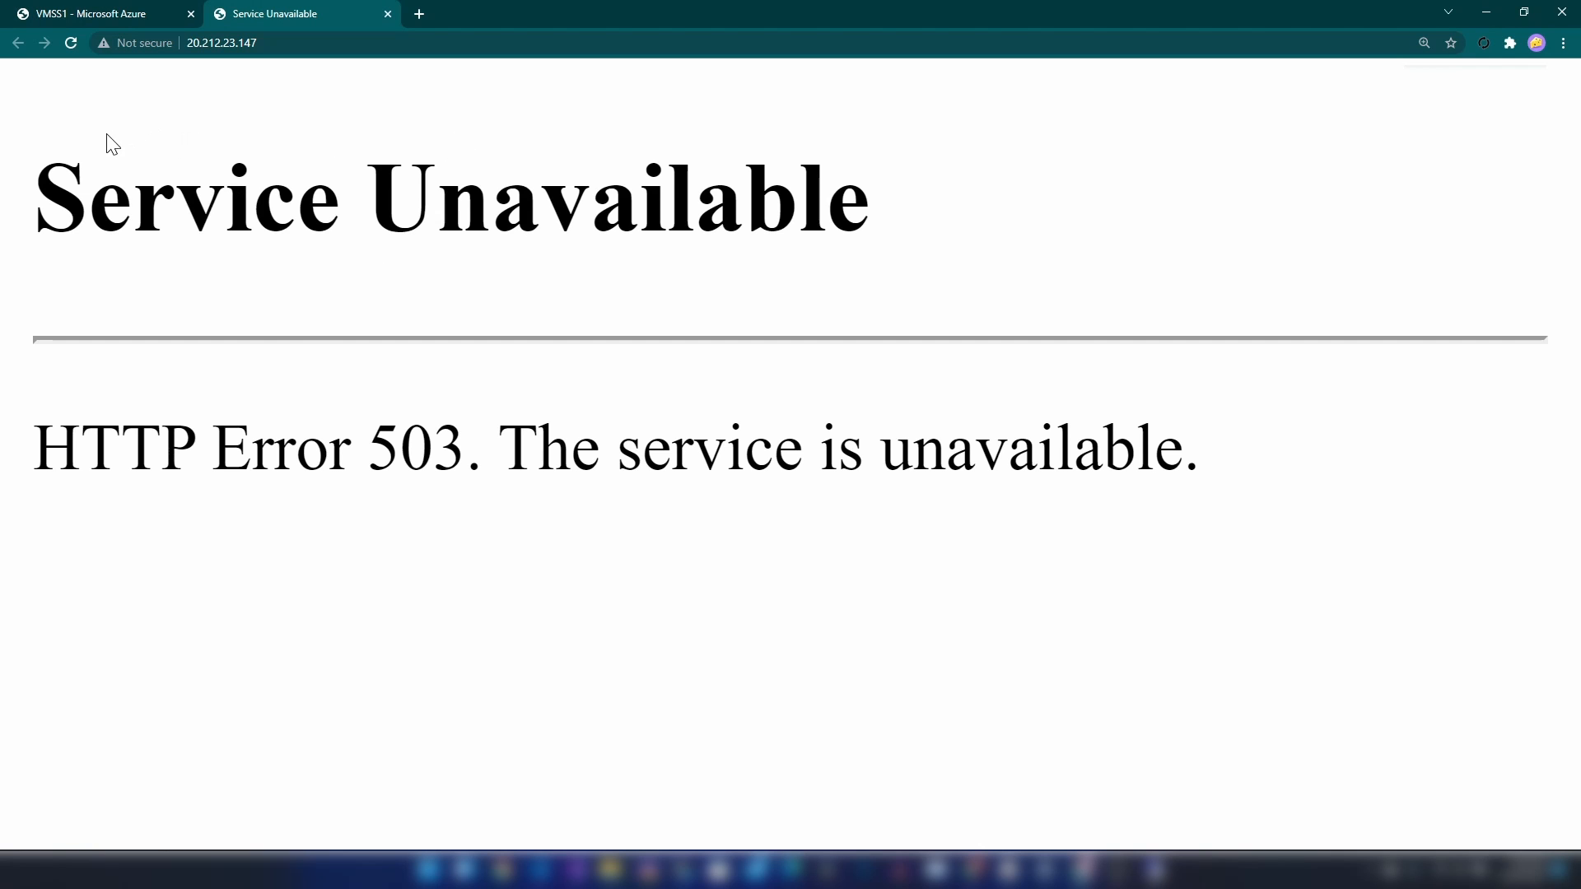
pyautogui.press('F5')
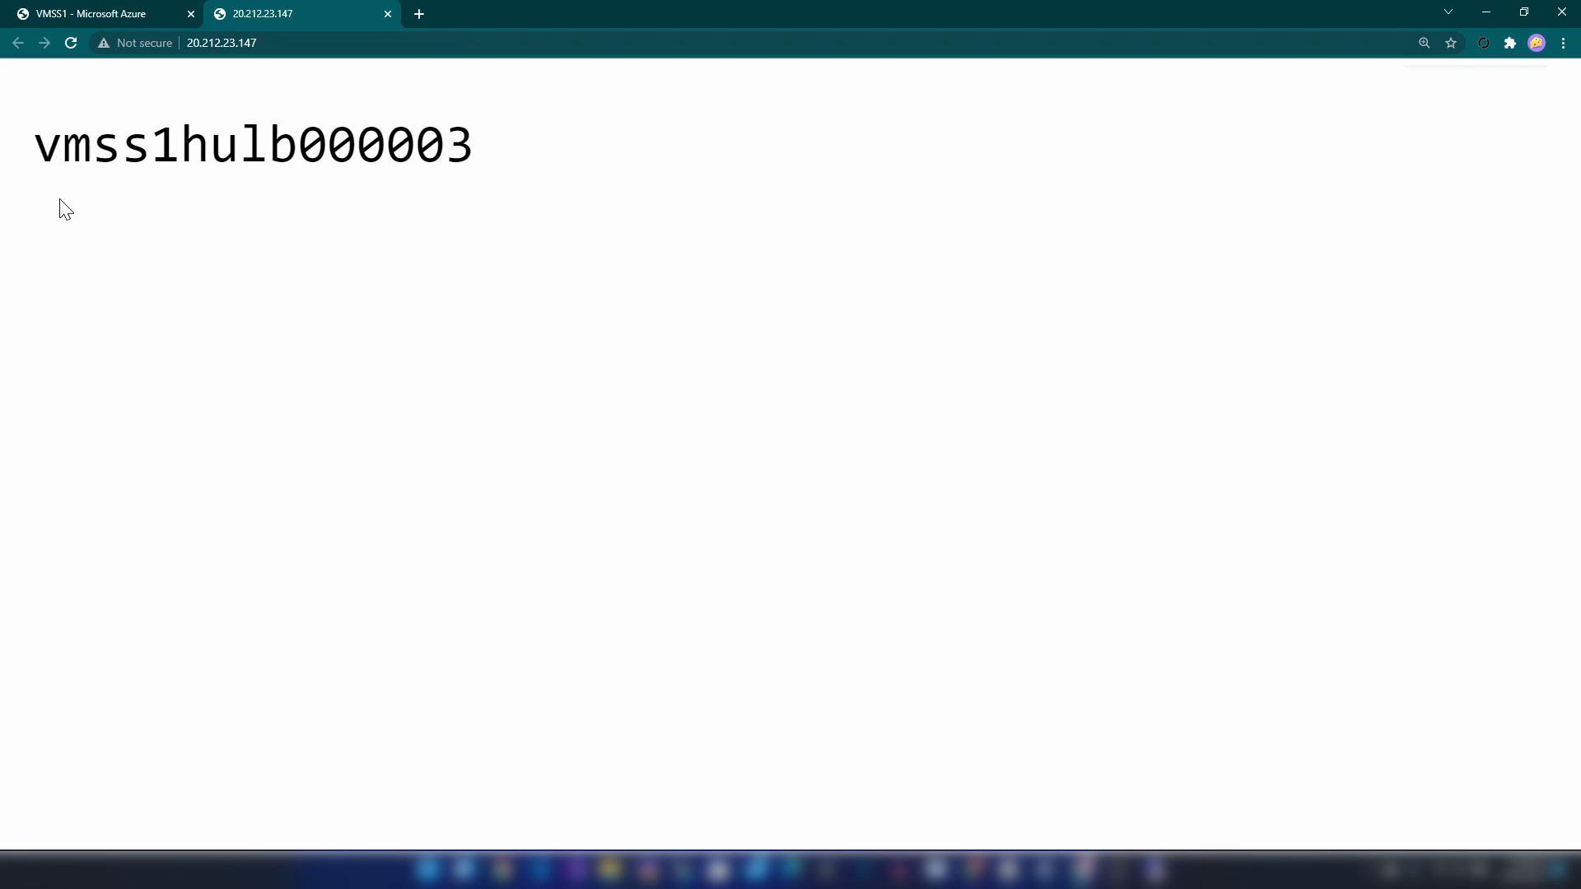
pyautogui.moveTo(104, 132)
pyautogui.mouseDown()
pyautogui.moveTo(529, 205)
pyautogui.moveTo(112, 154)
pyautogui.mouseUp()
pyautogui.click(505, 191)
pyautogui.click(133, 22)
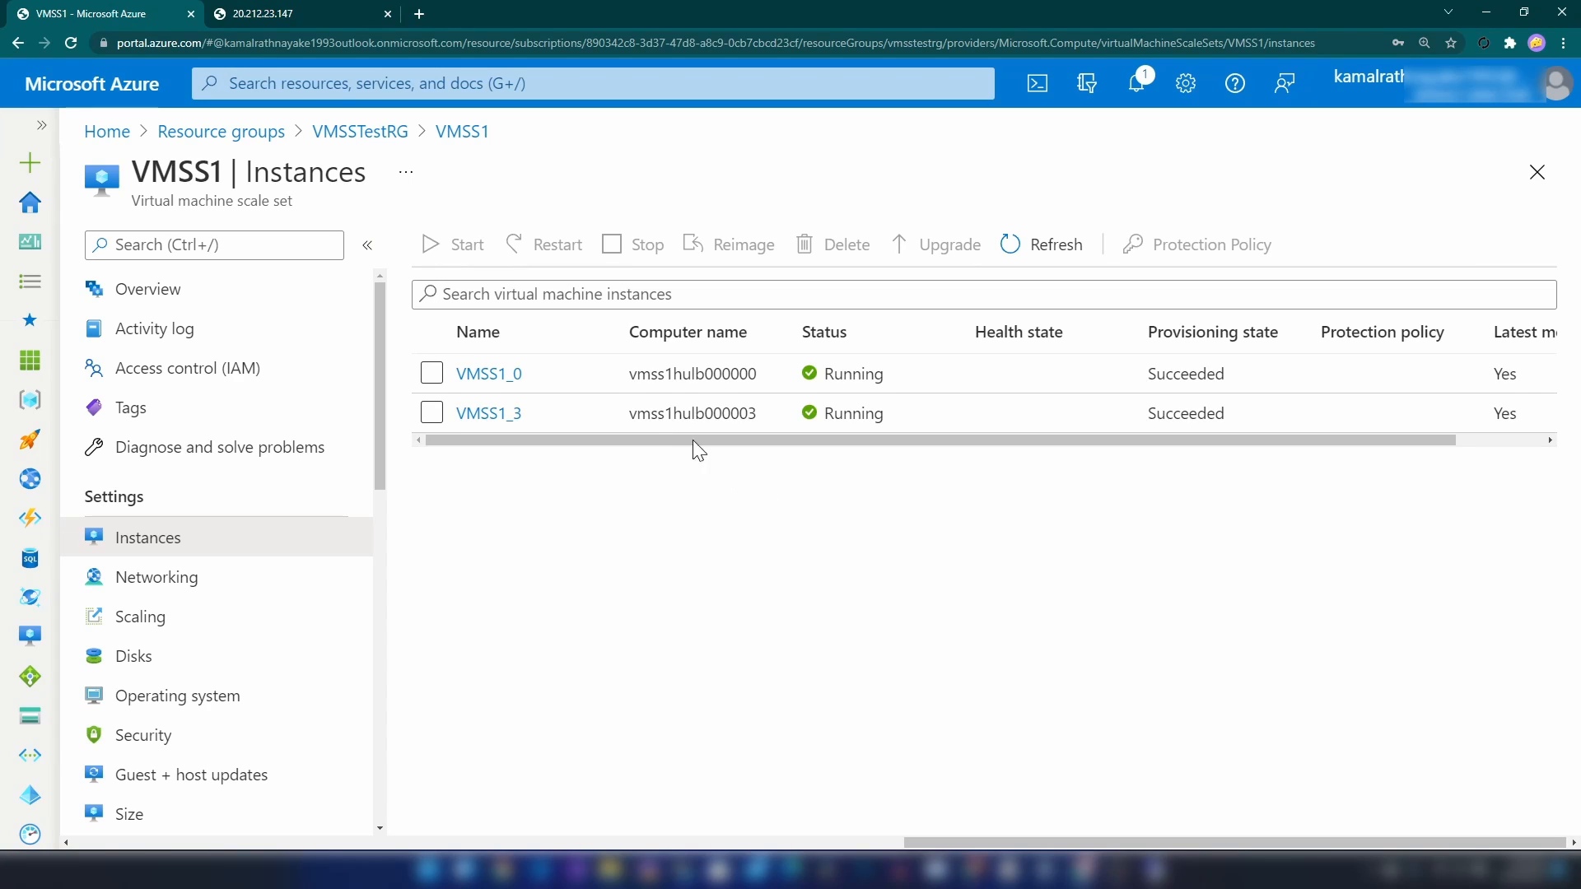